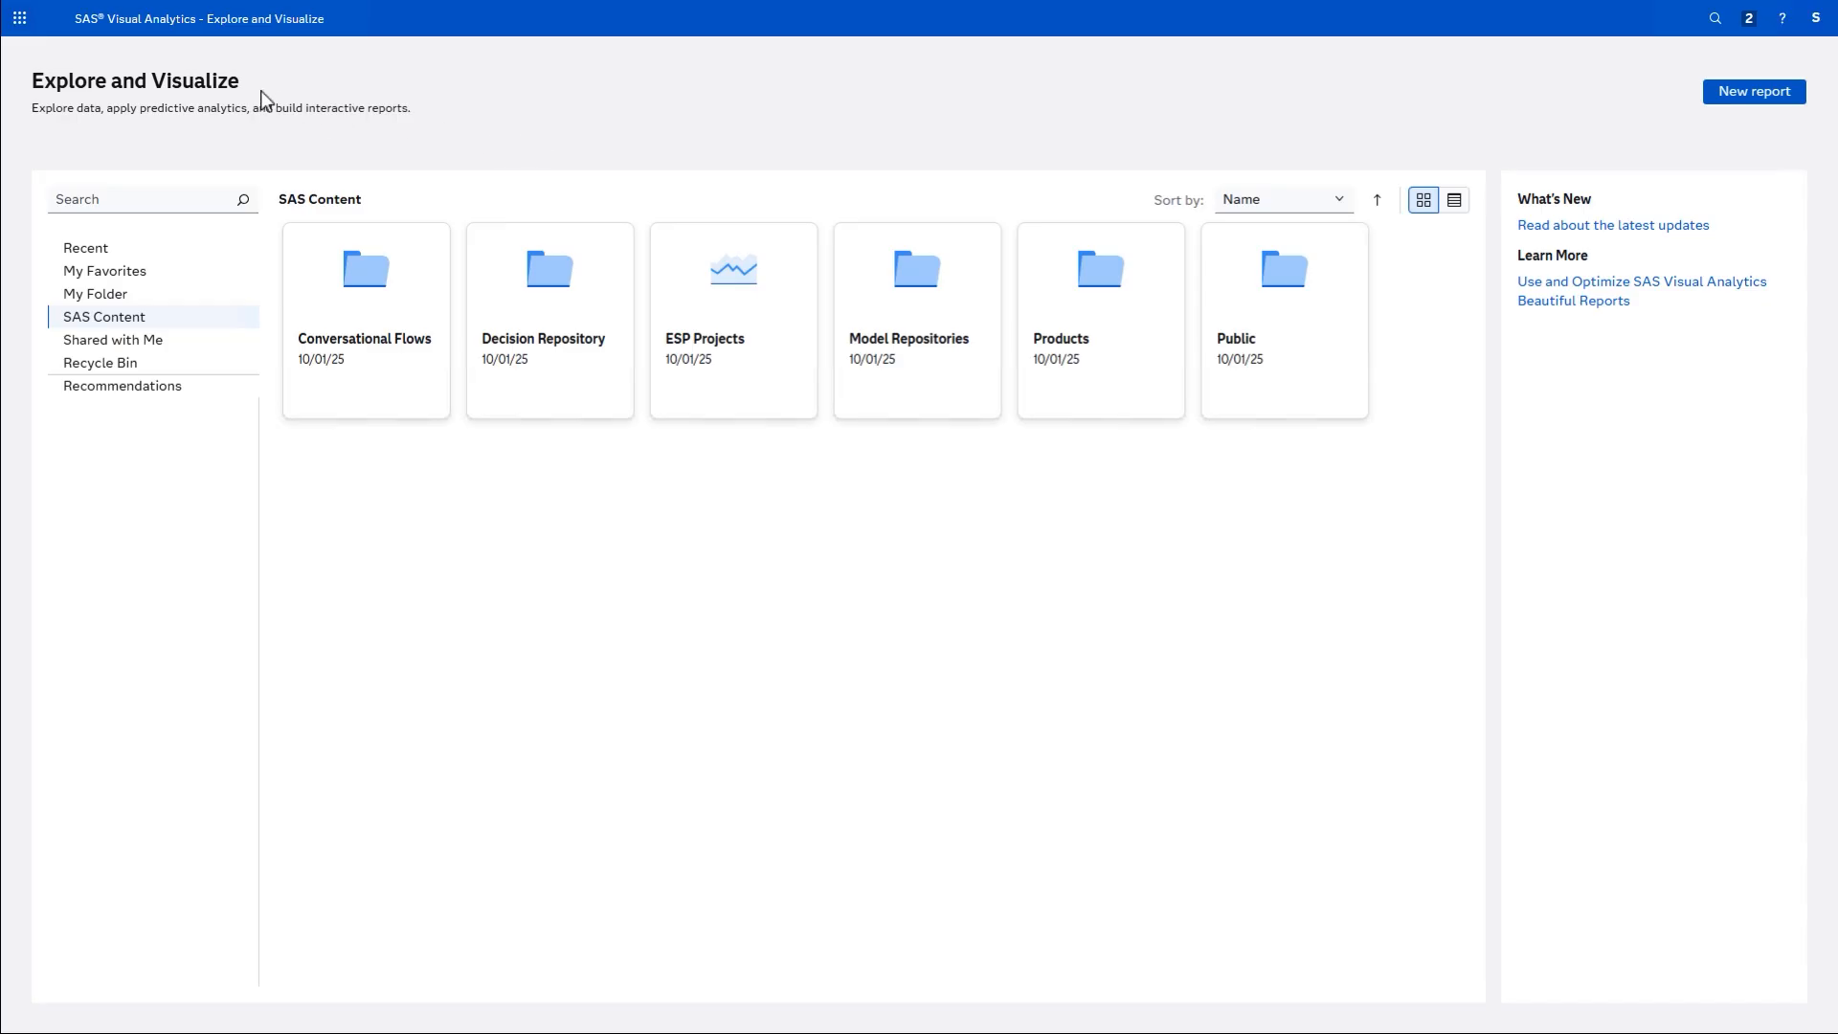
Step: Create a new report in the Explore and Visualize area
left_click(17, 21)
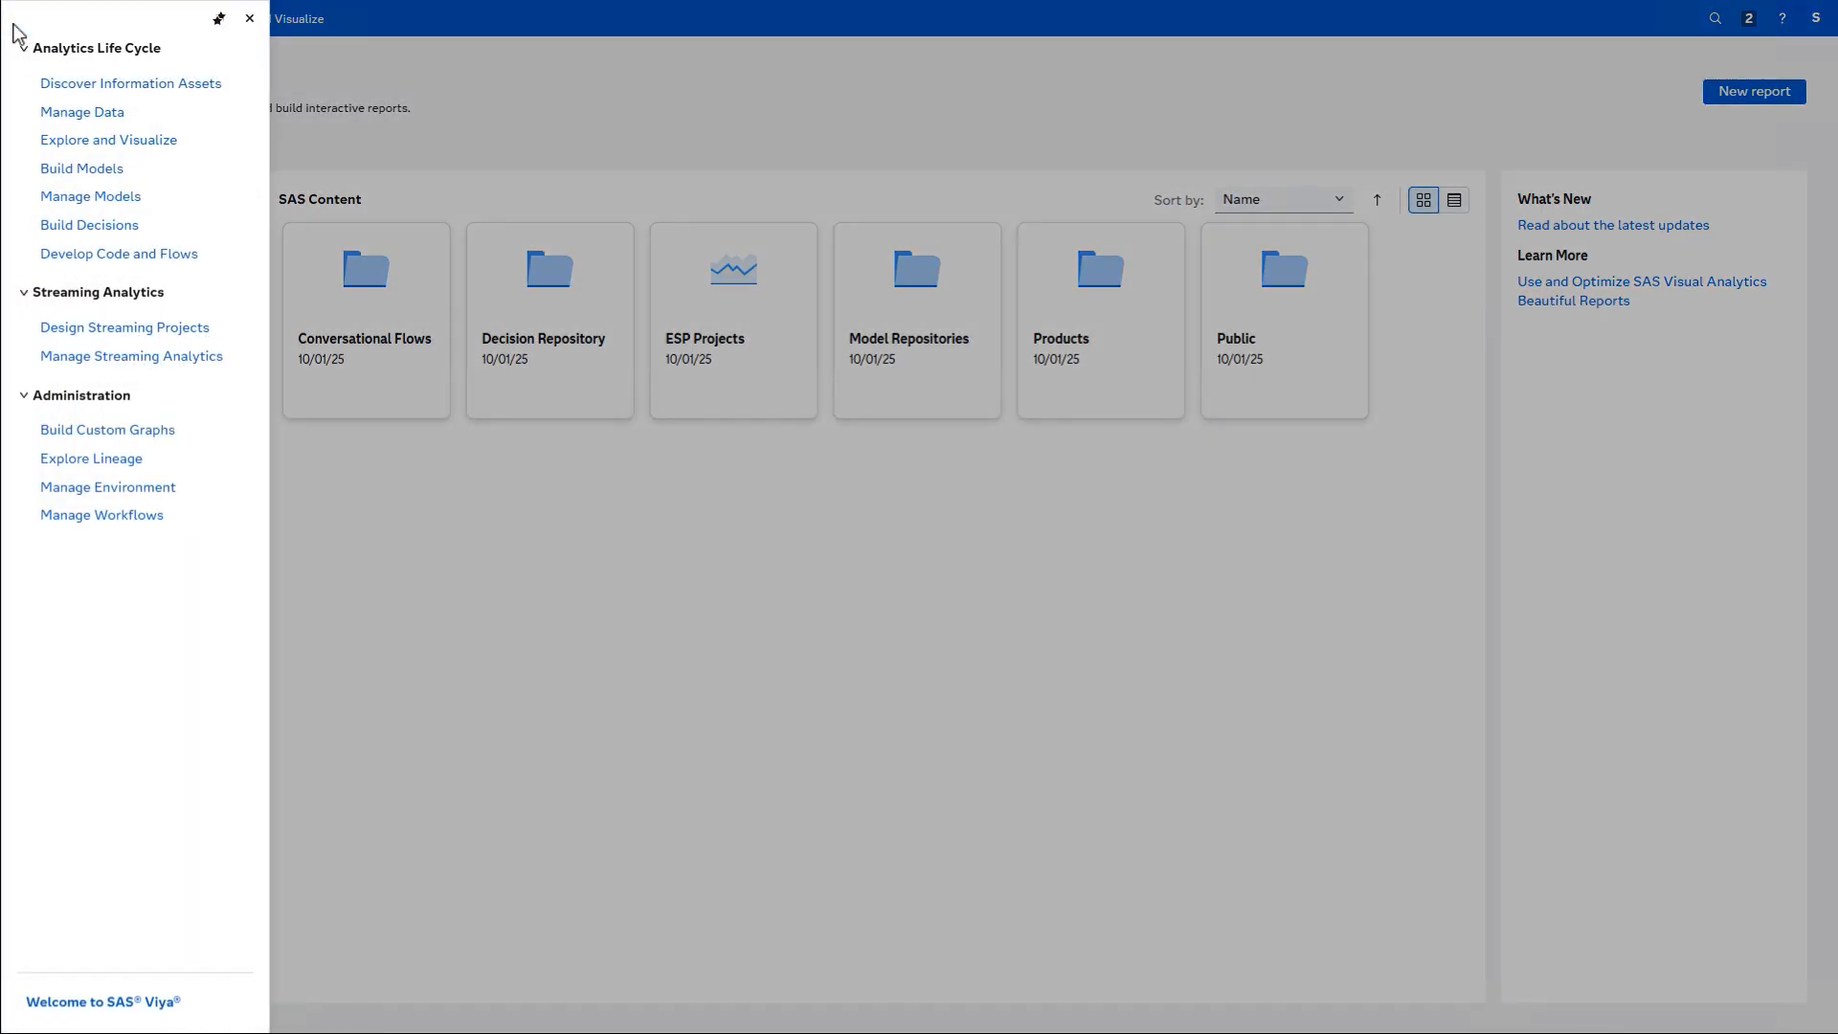
left_click(197, 151)
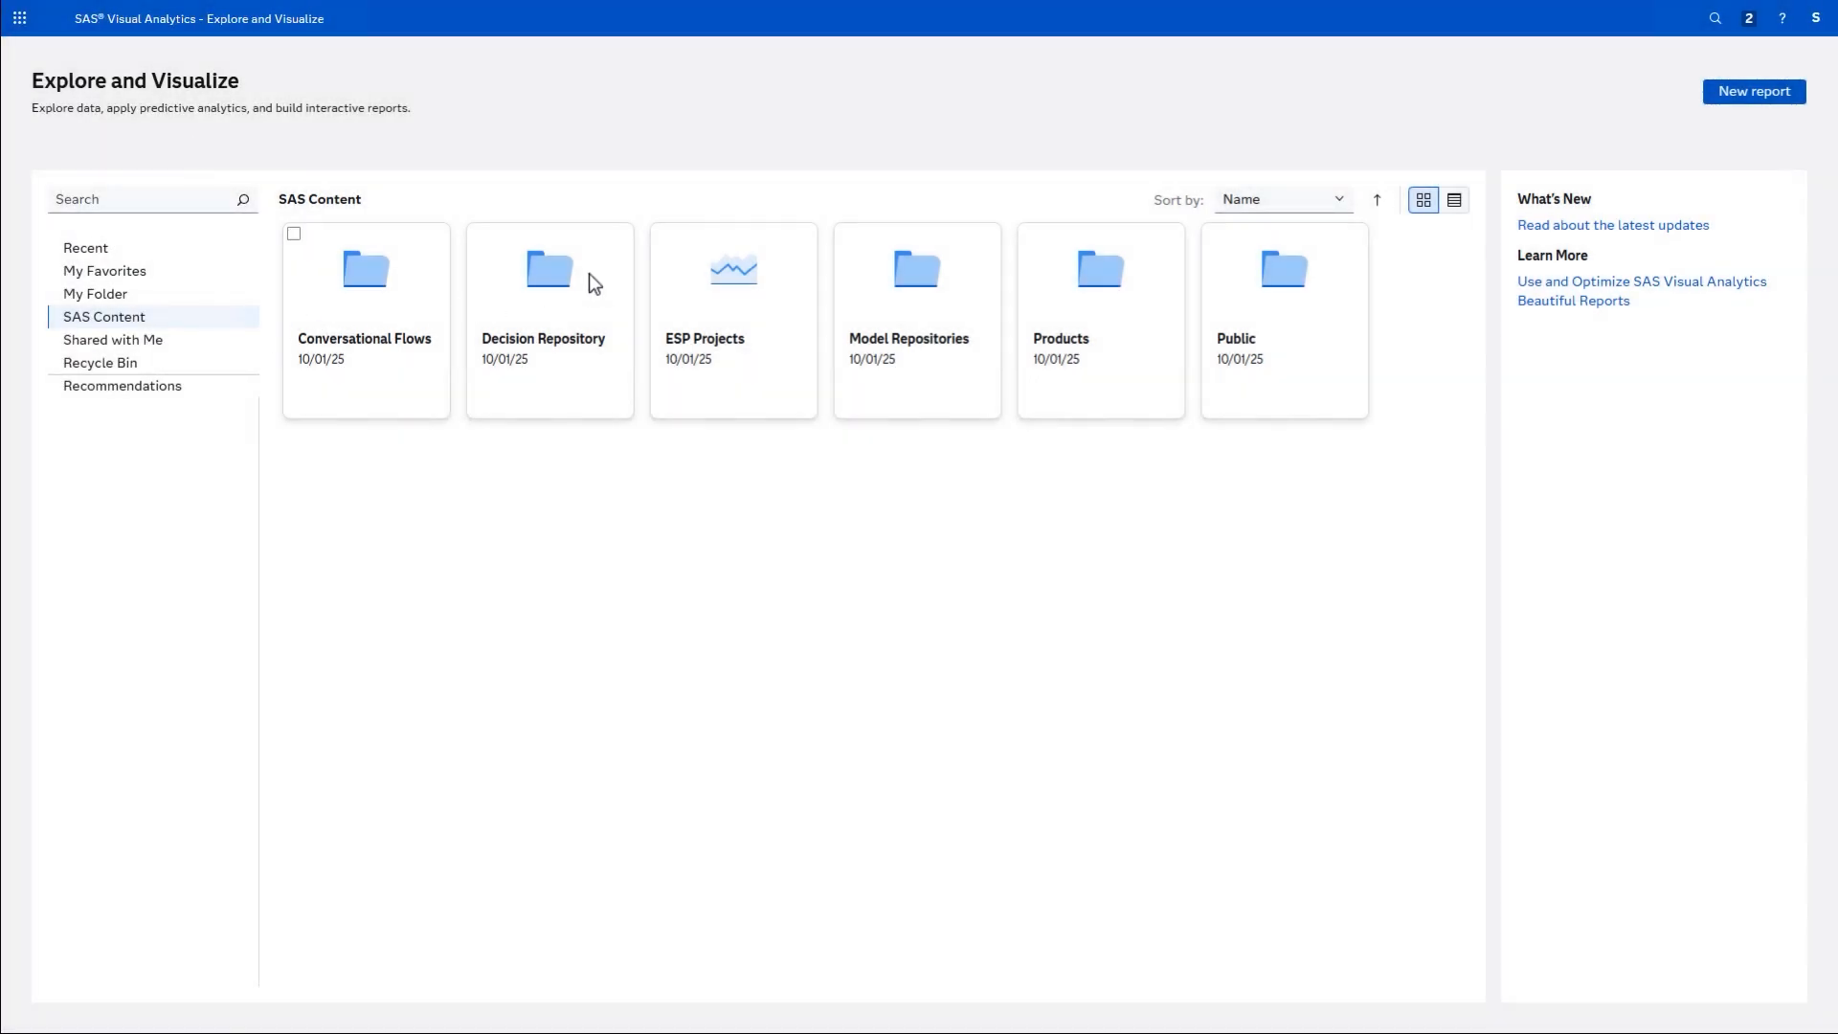
left_click(1744, 99)
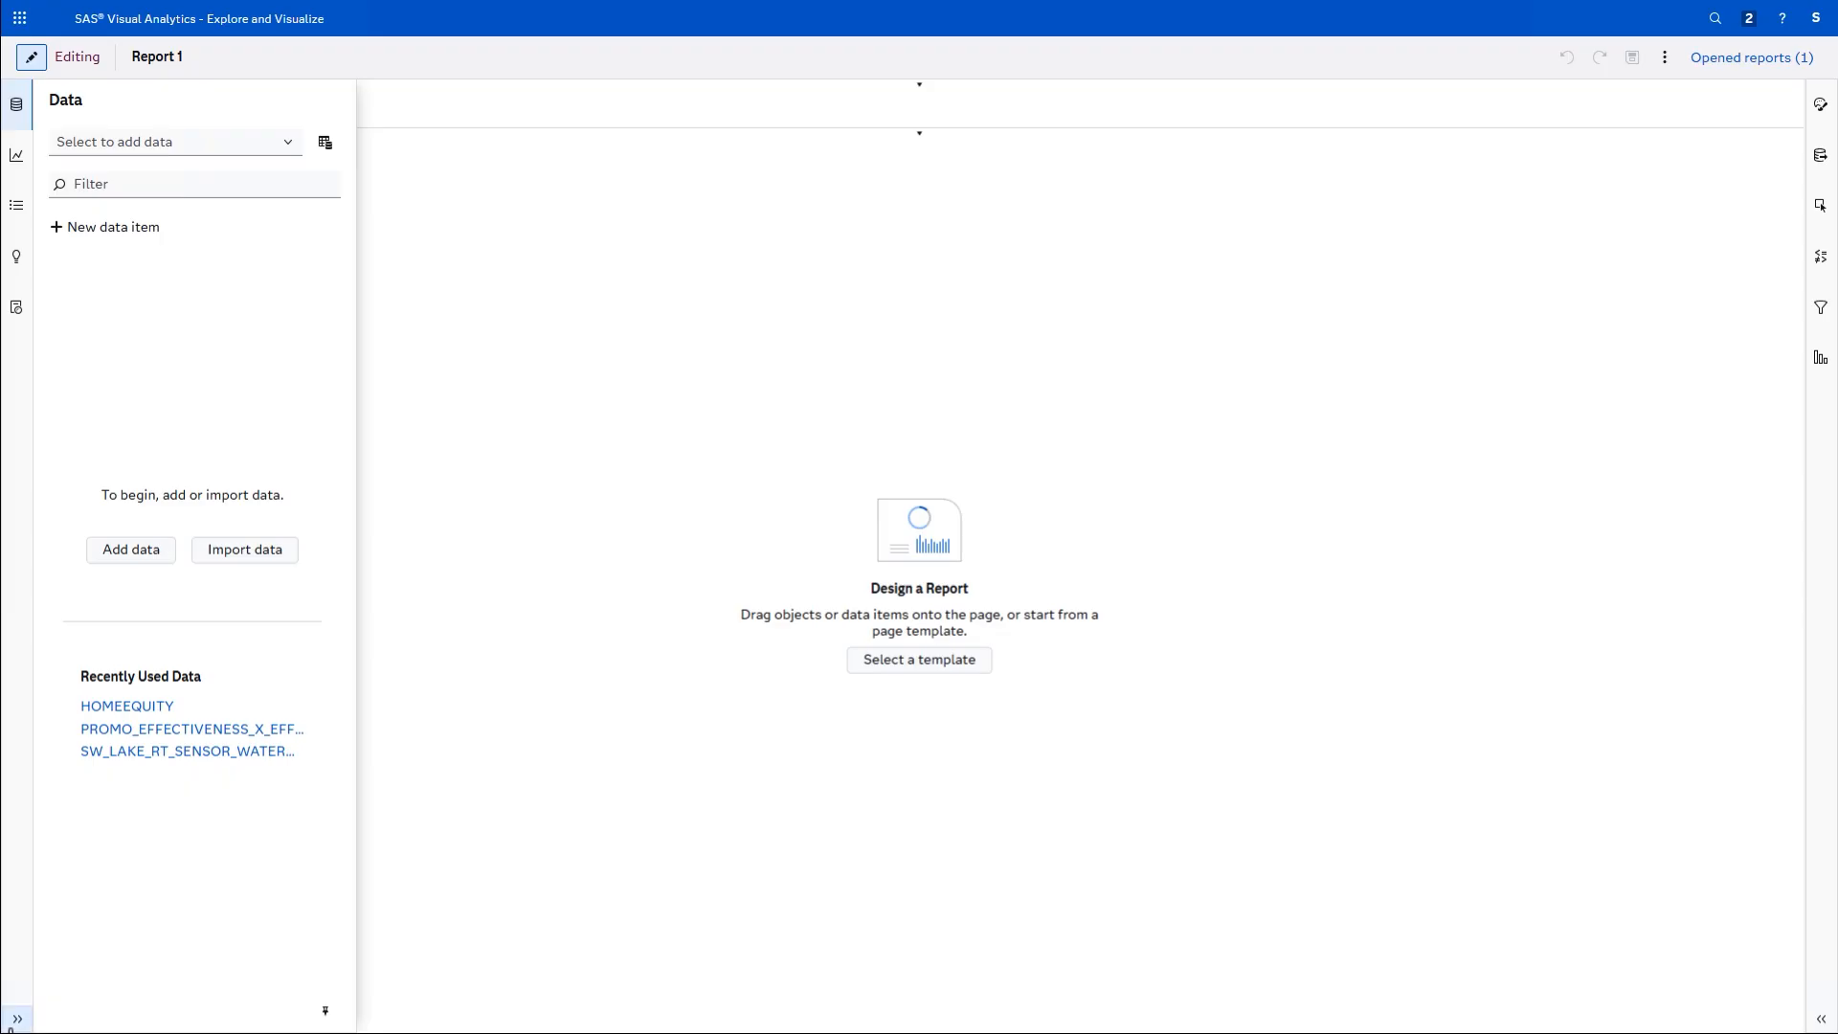
Step: Expand the labels of both collapsed side bars and show the new report's data source area
left_click(17, 1019)
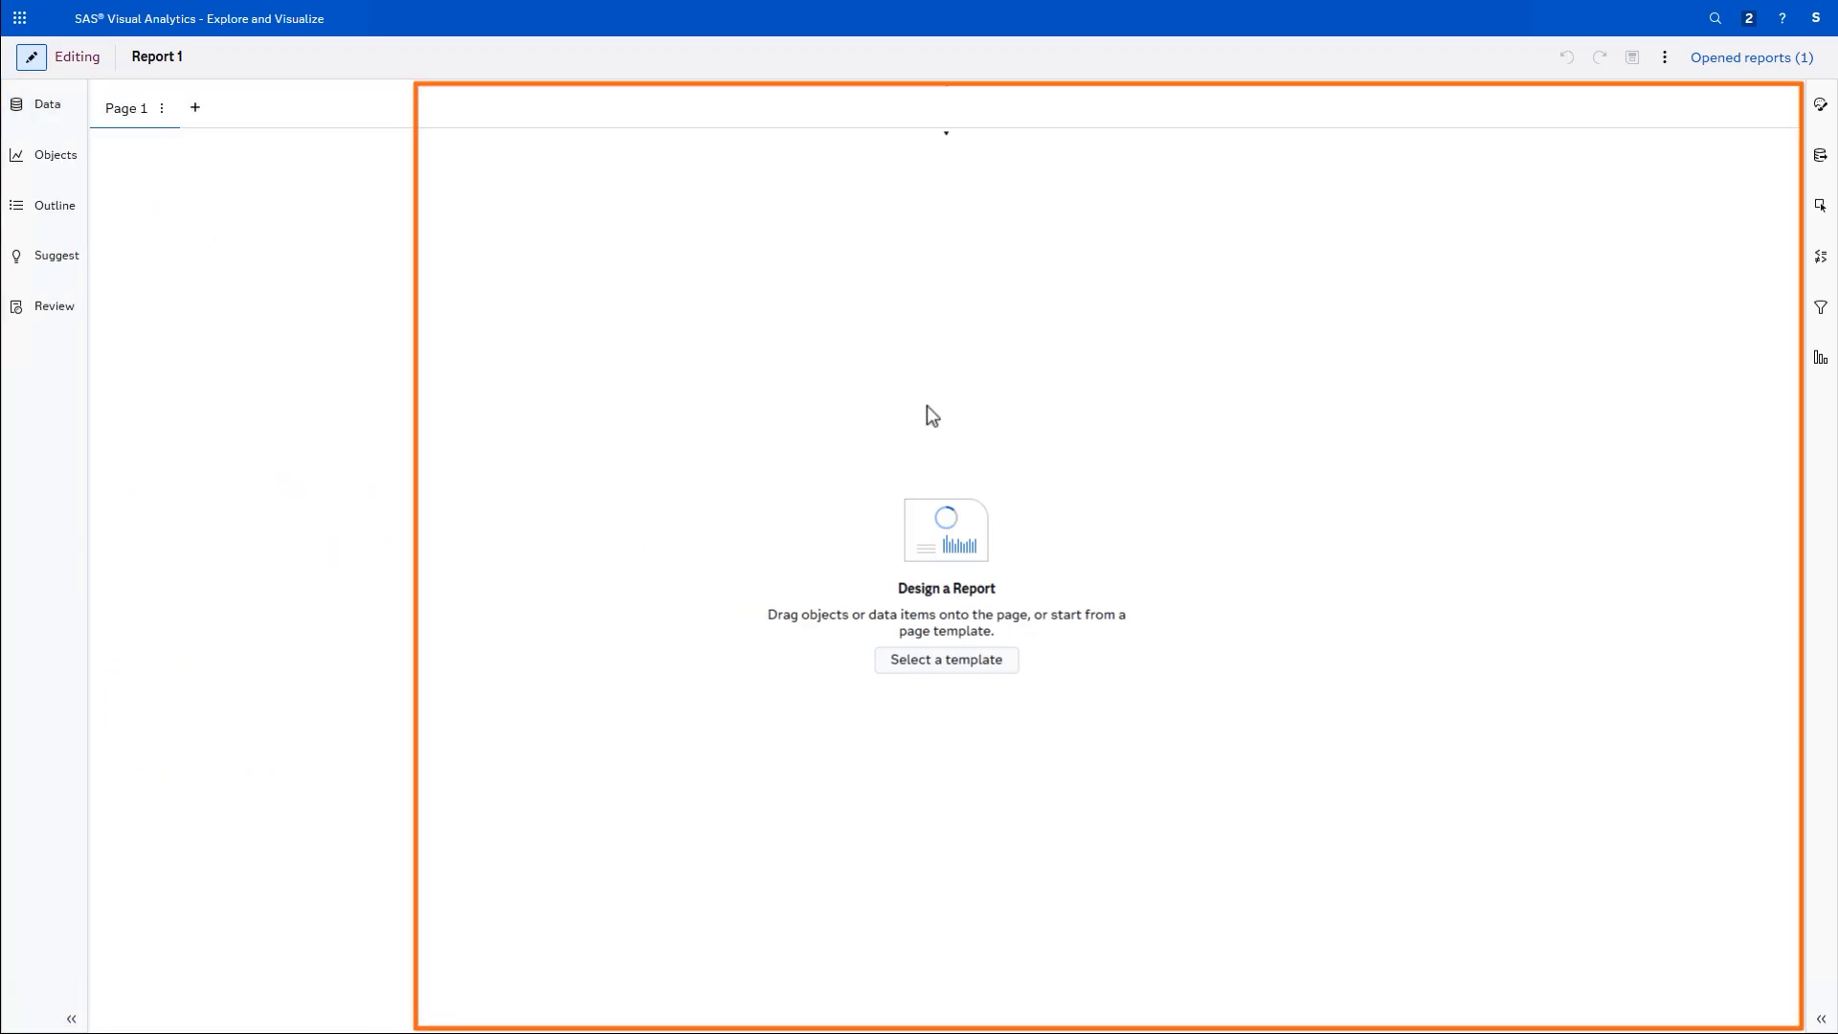
left_click(1821, 1018)
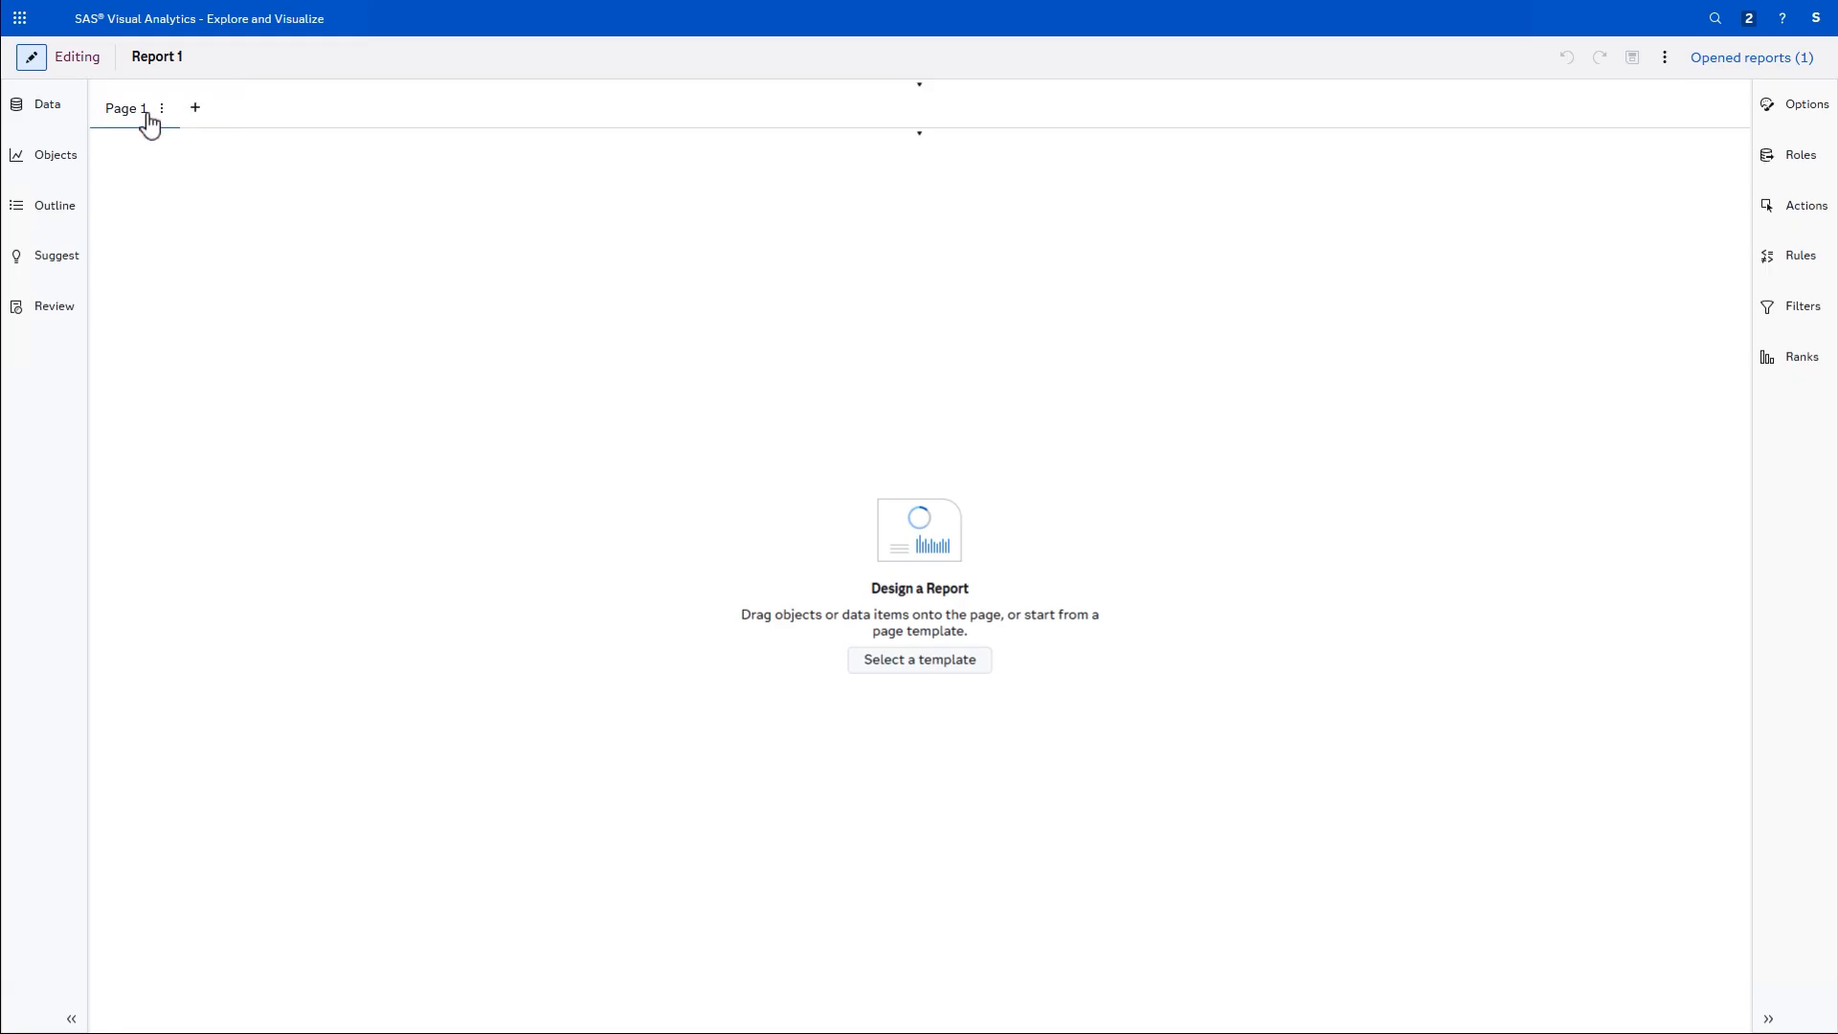
left_click(71, 116)
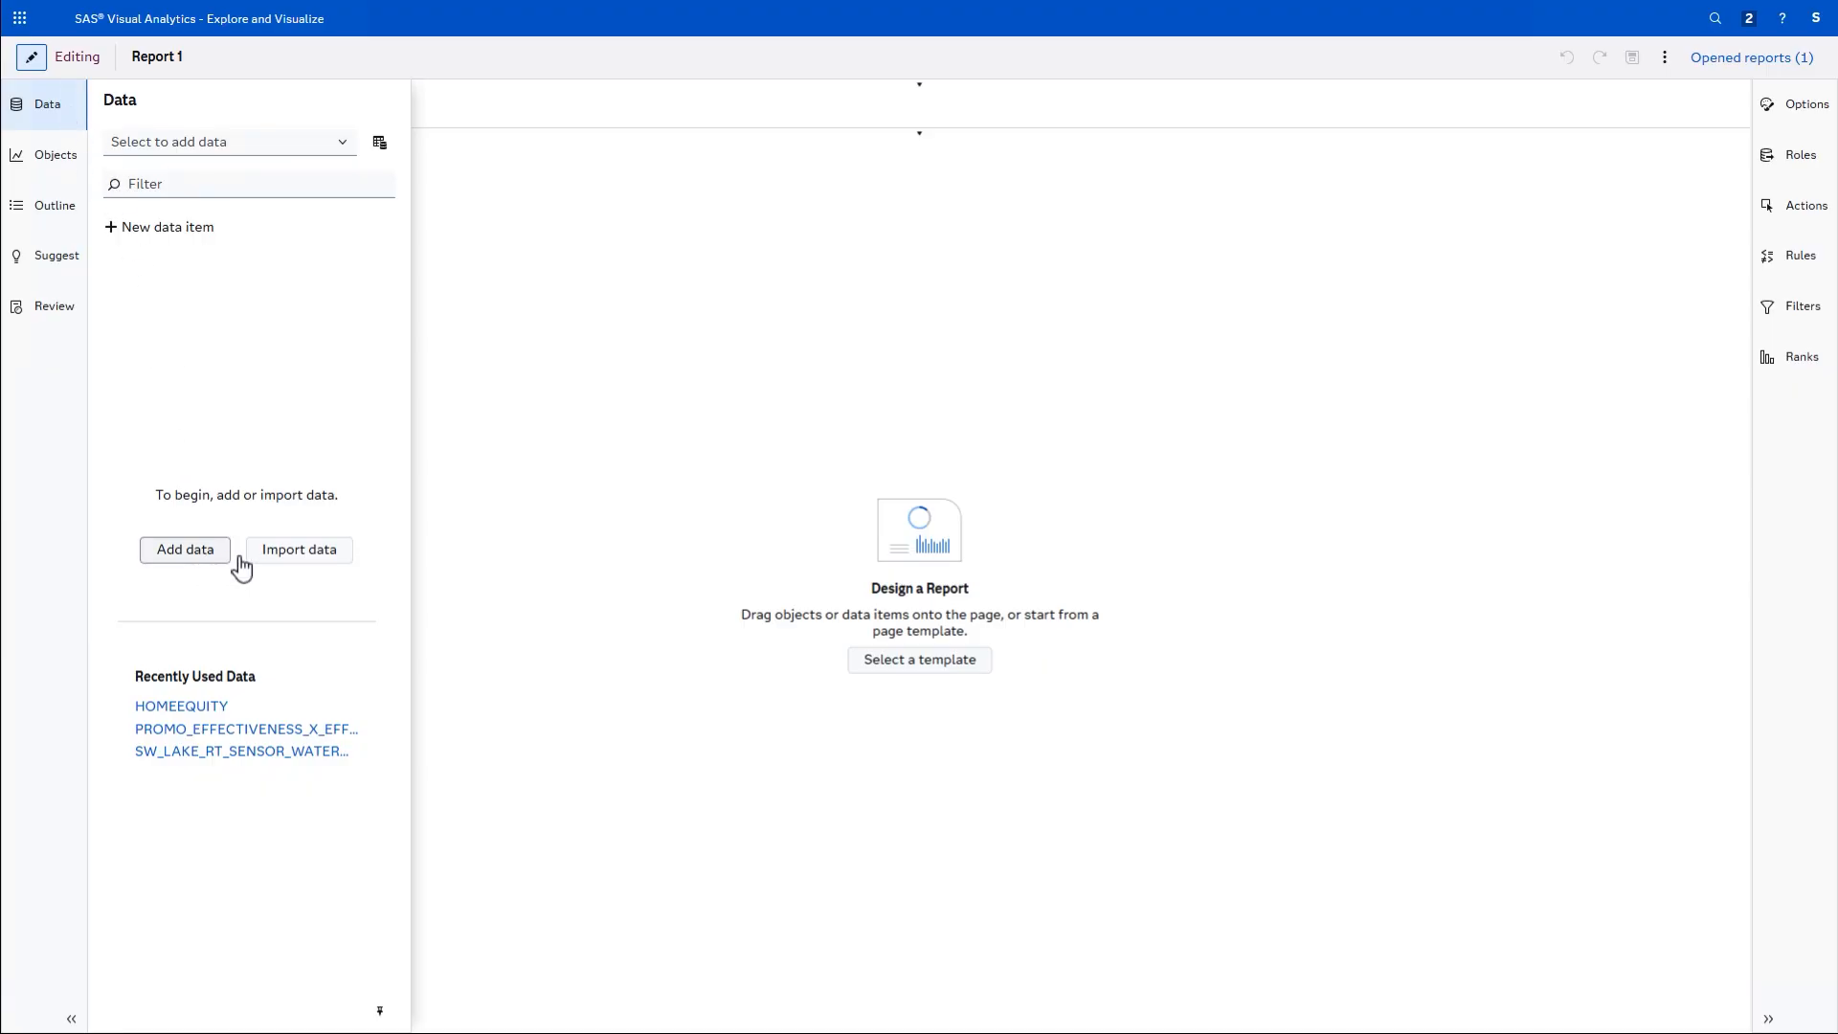
left_click(343, 560)
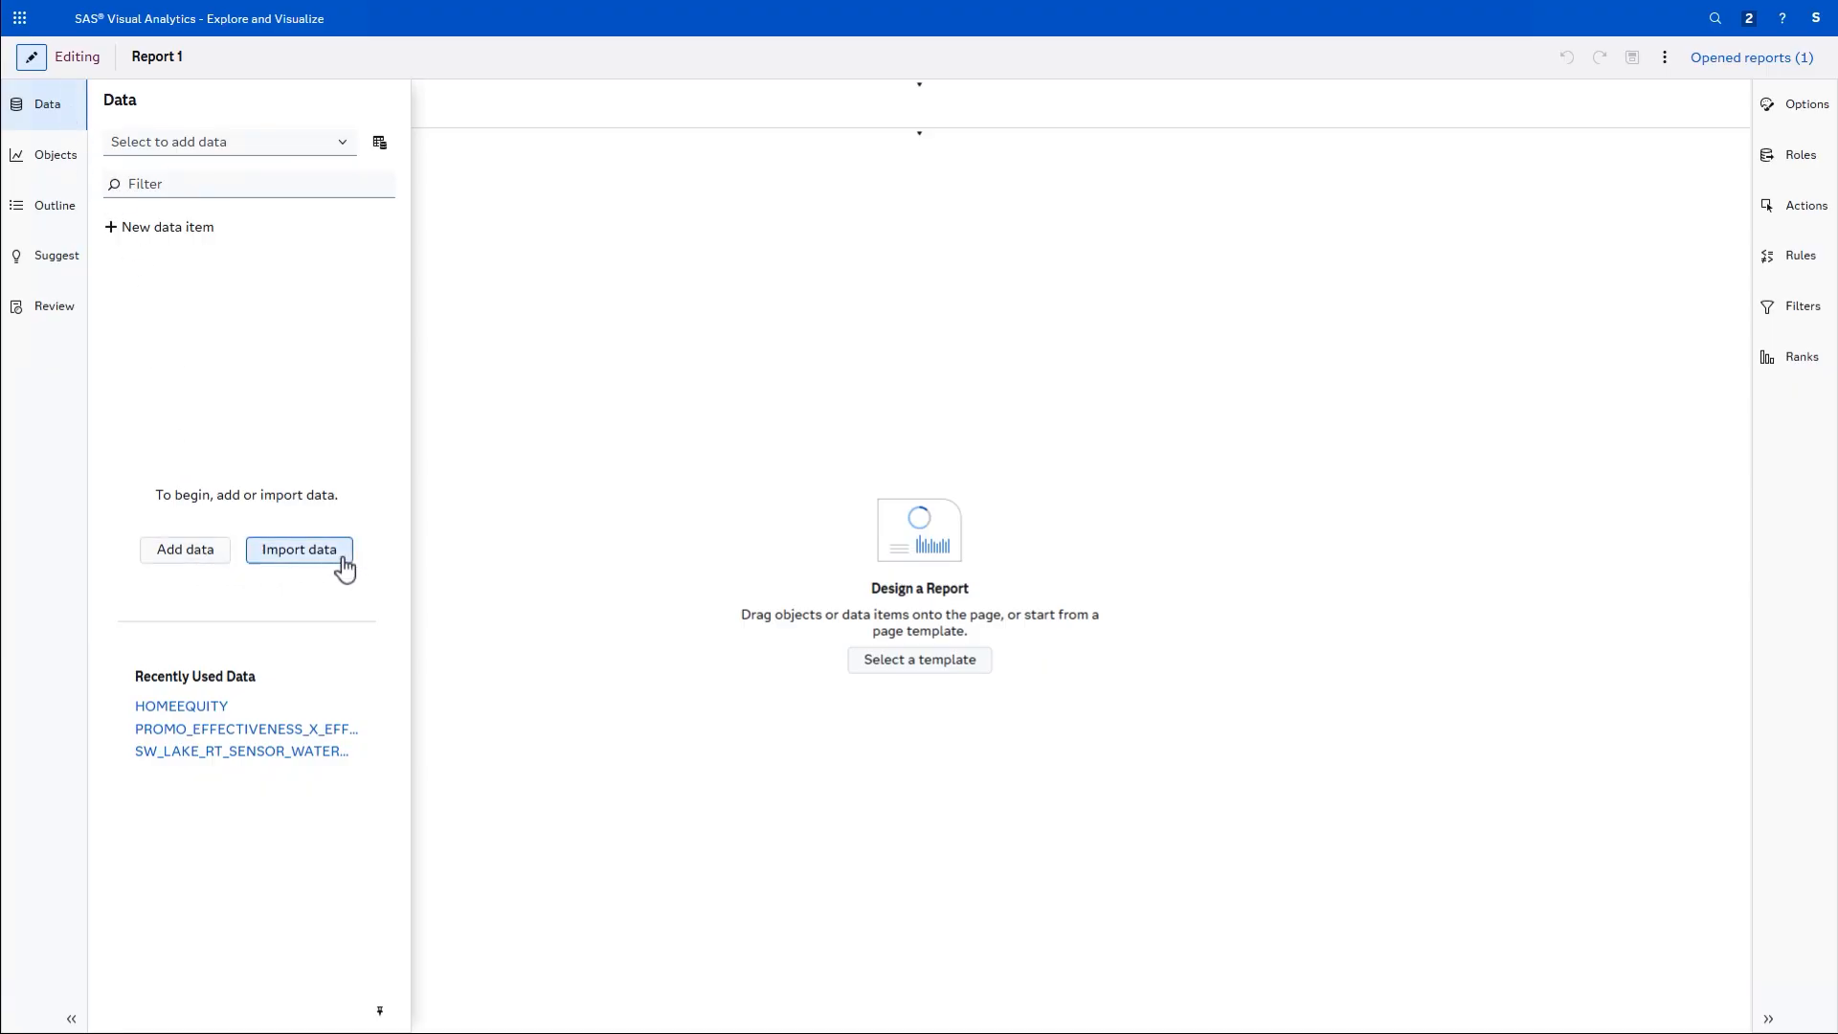
left_click(523, 578)
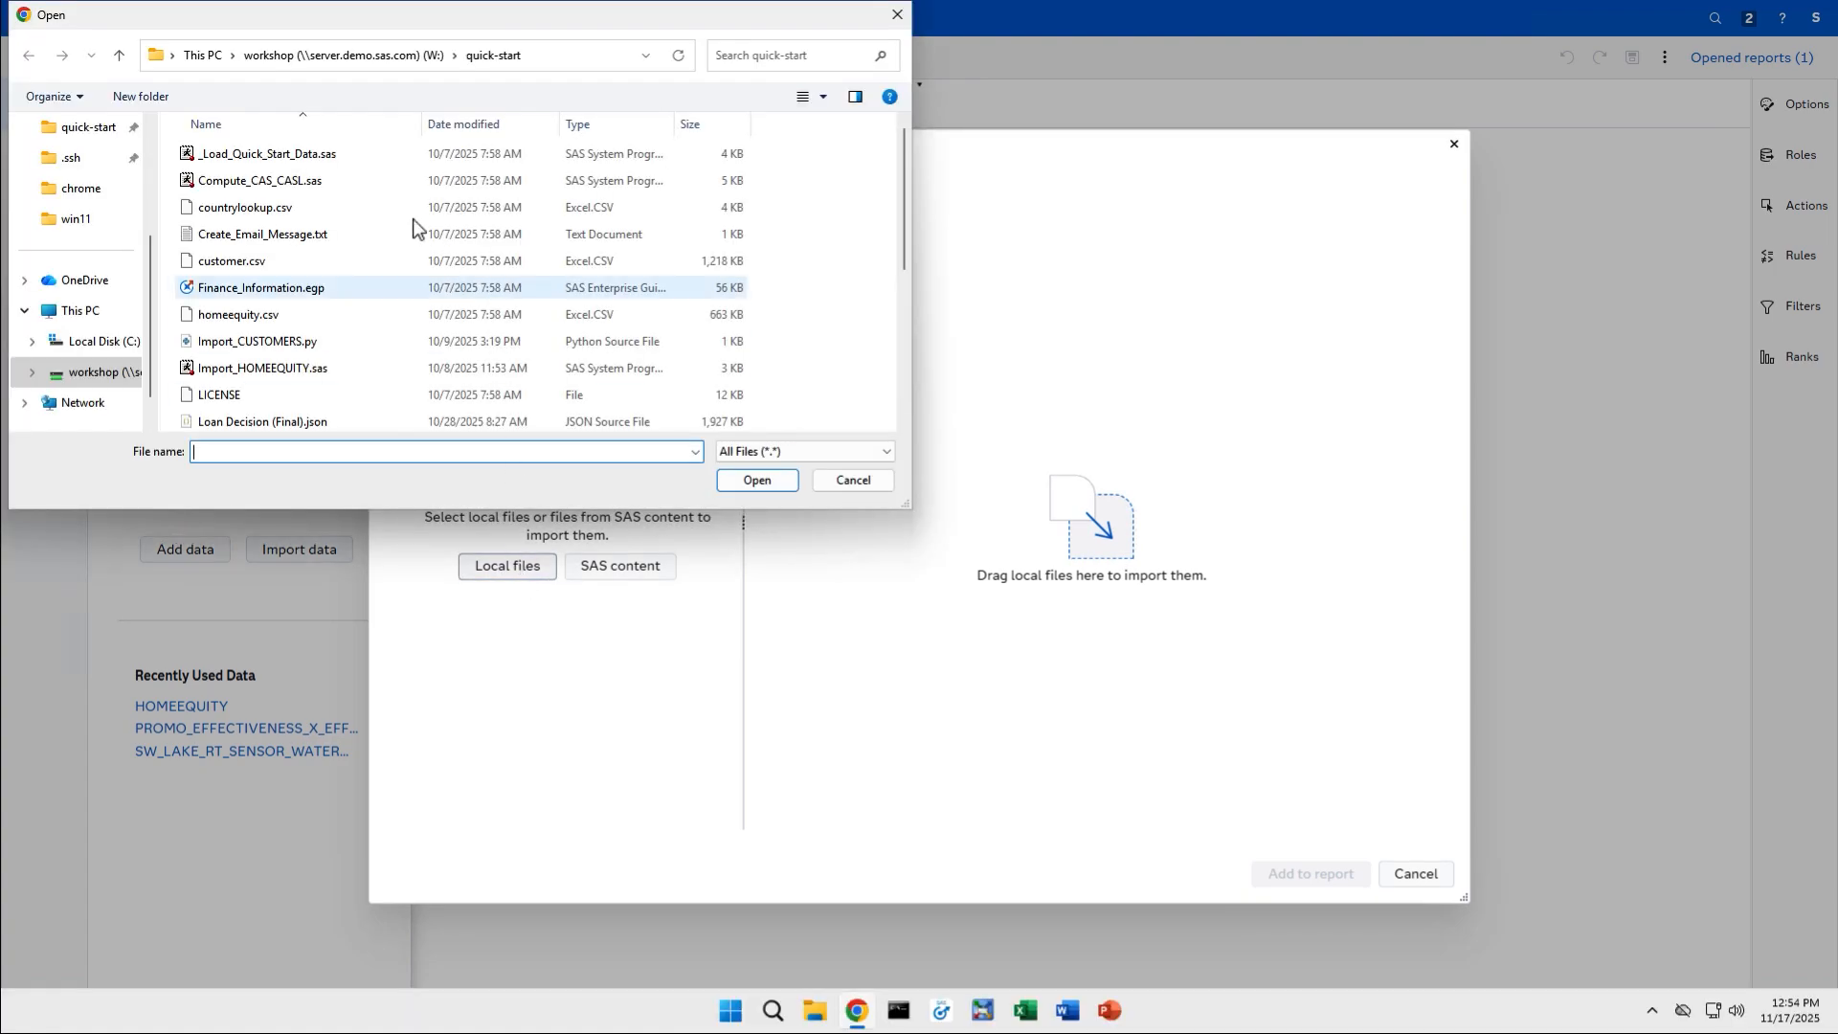
scroll(400, 218, "down", 1)
scroll(400, 228, "down", 1)
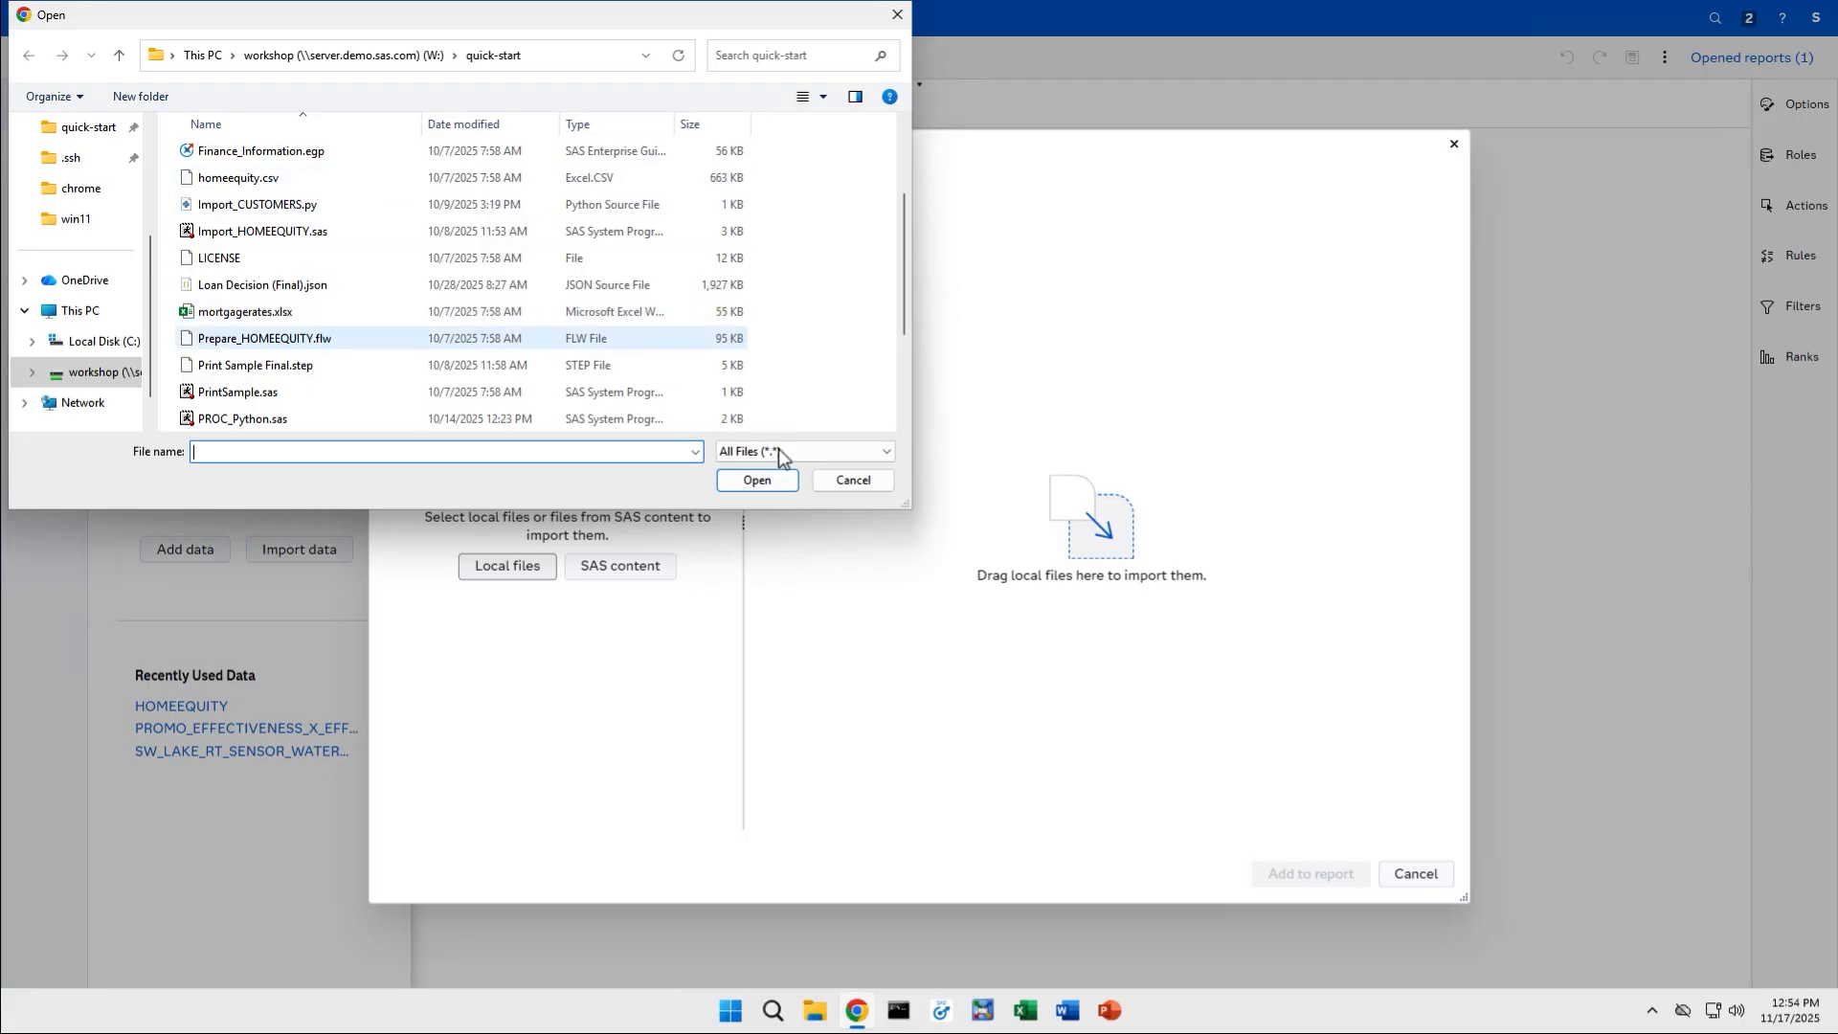
left_click(845, 482)
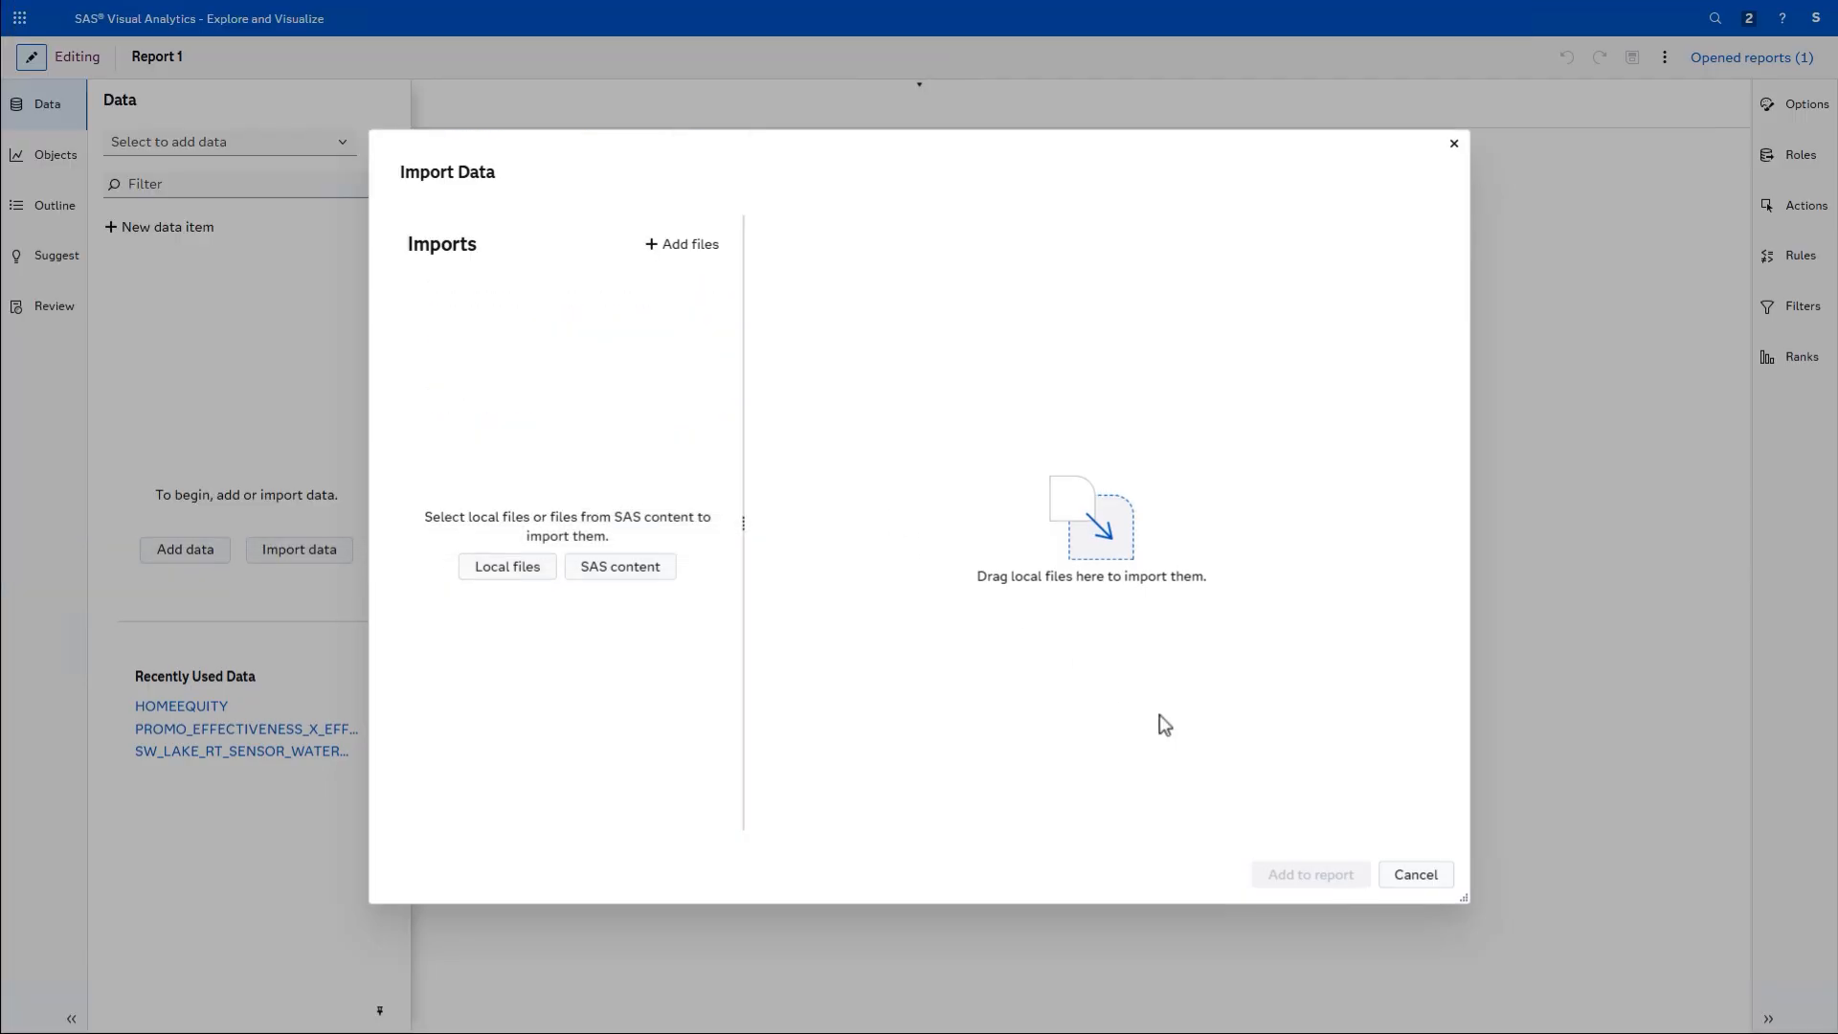
left_click(1395, 877)
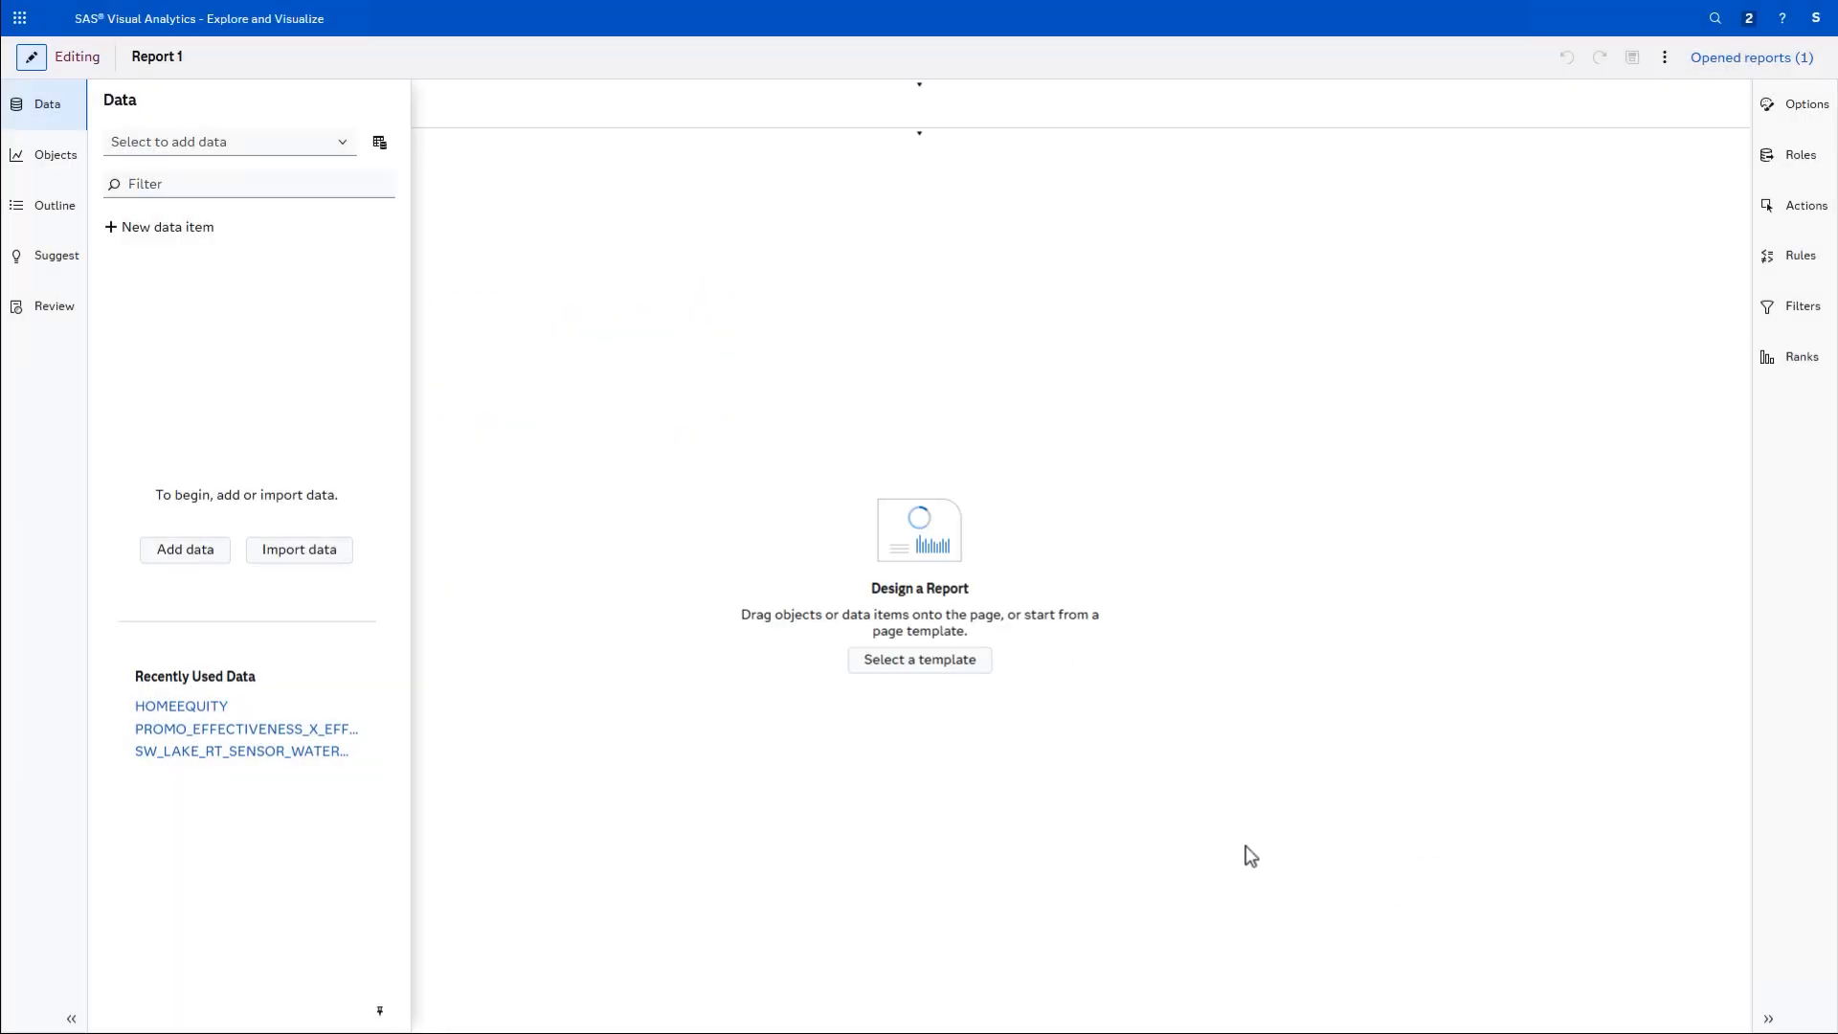
Step: Add the available HOMEEQUITY table to the report as its data source
left_click(210, 559)
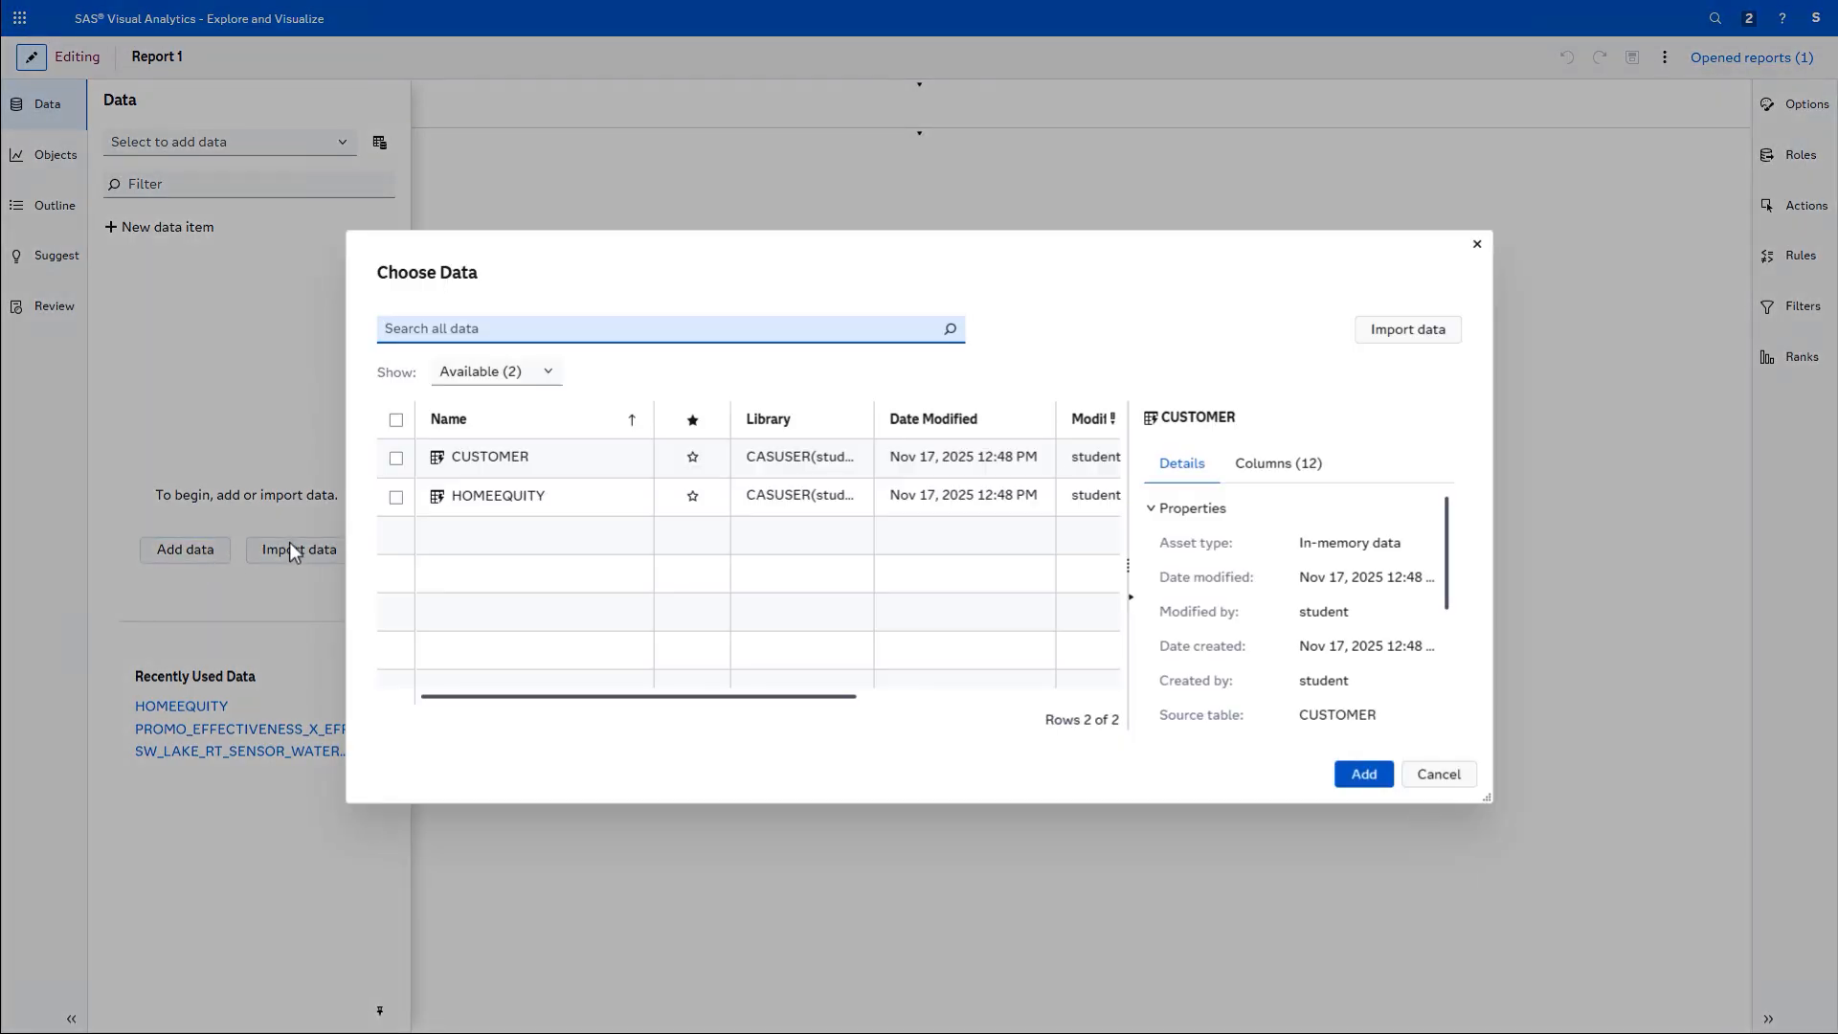
left_click(497, 502)
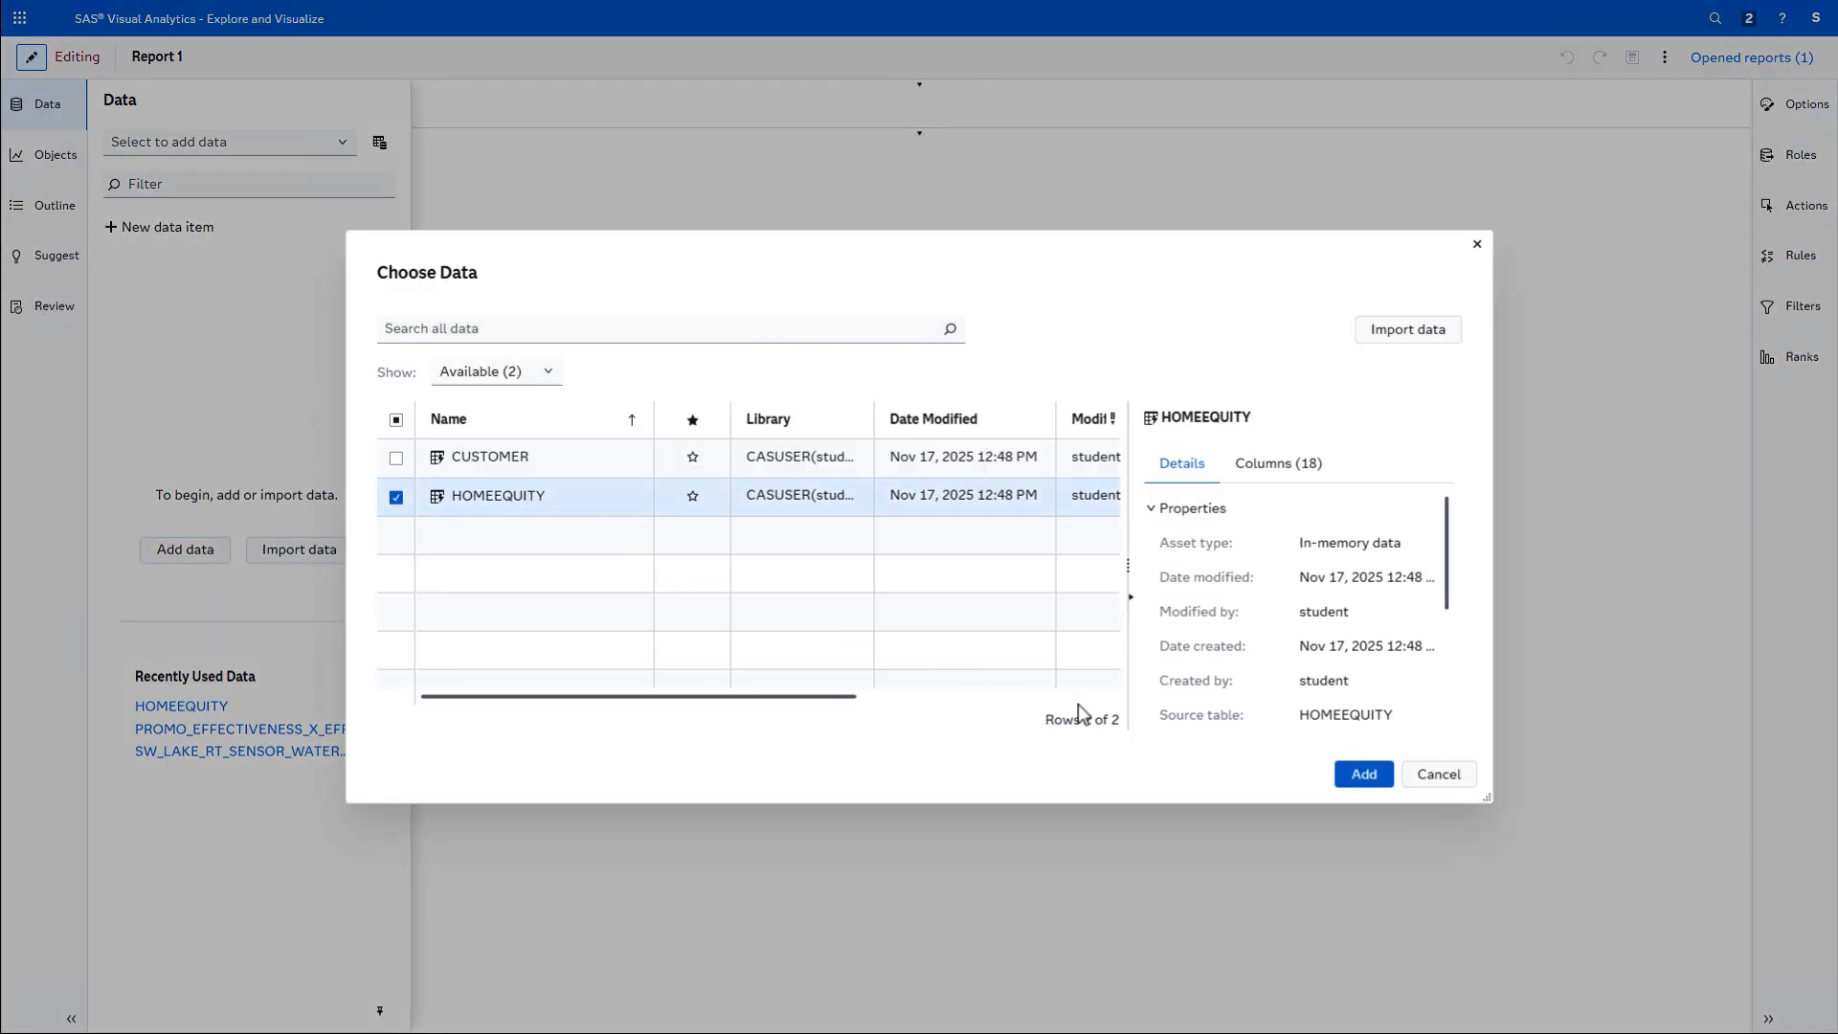
left_click(1363, 774)
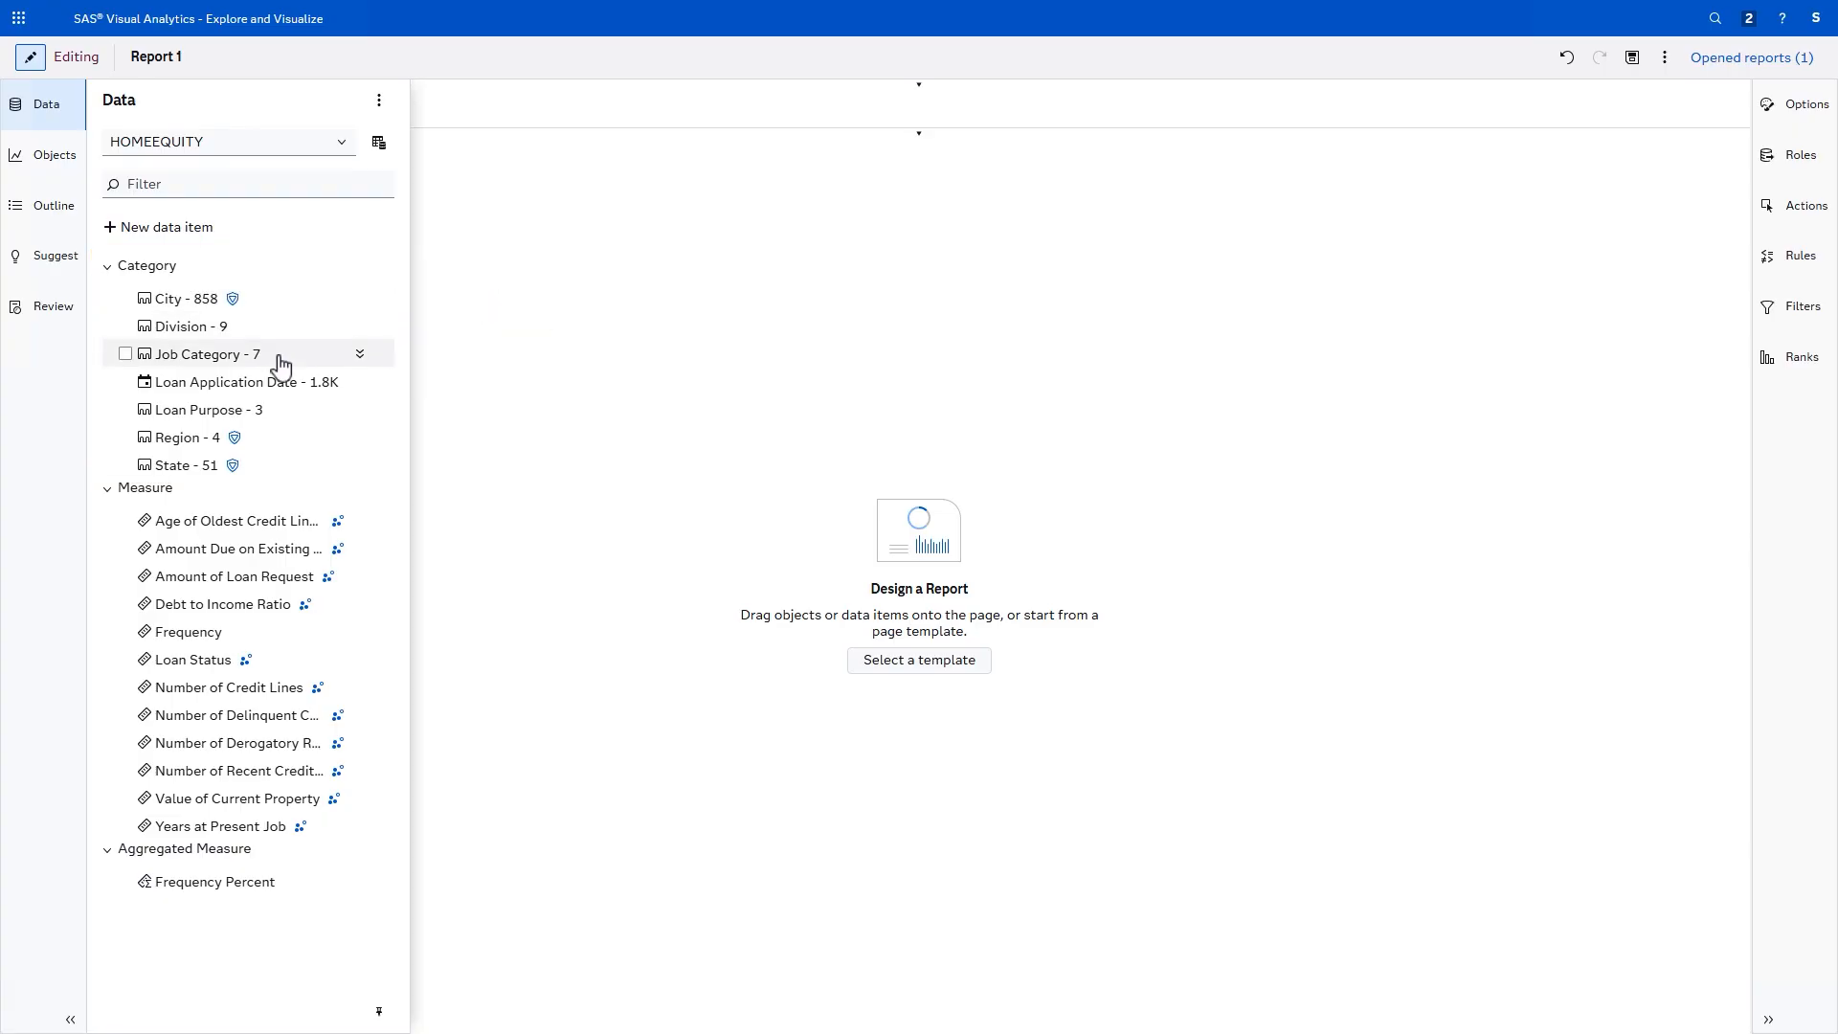
Step: Rename the Loan Status measure to Loan Status Code and change its classification to Category
mouse_move(281, 366)
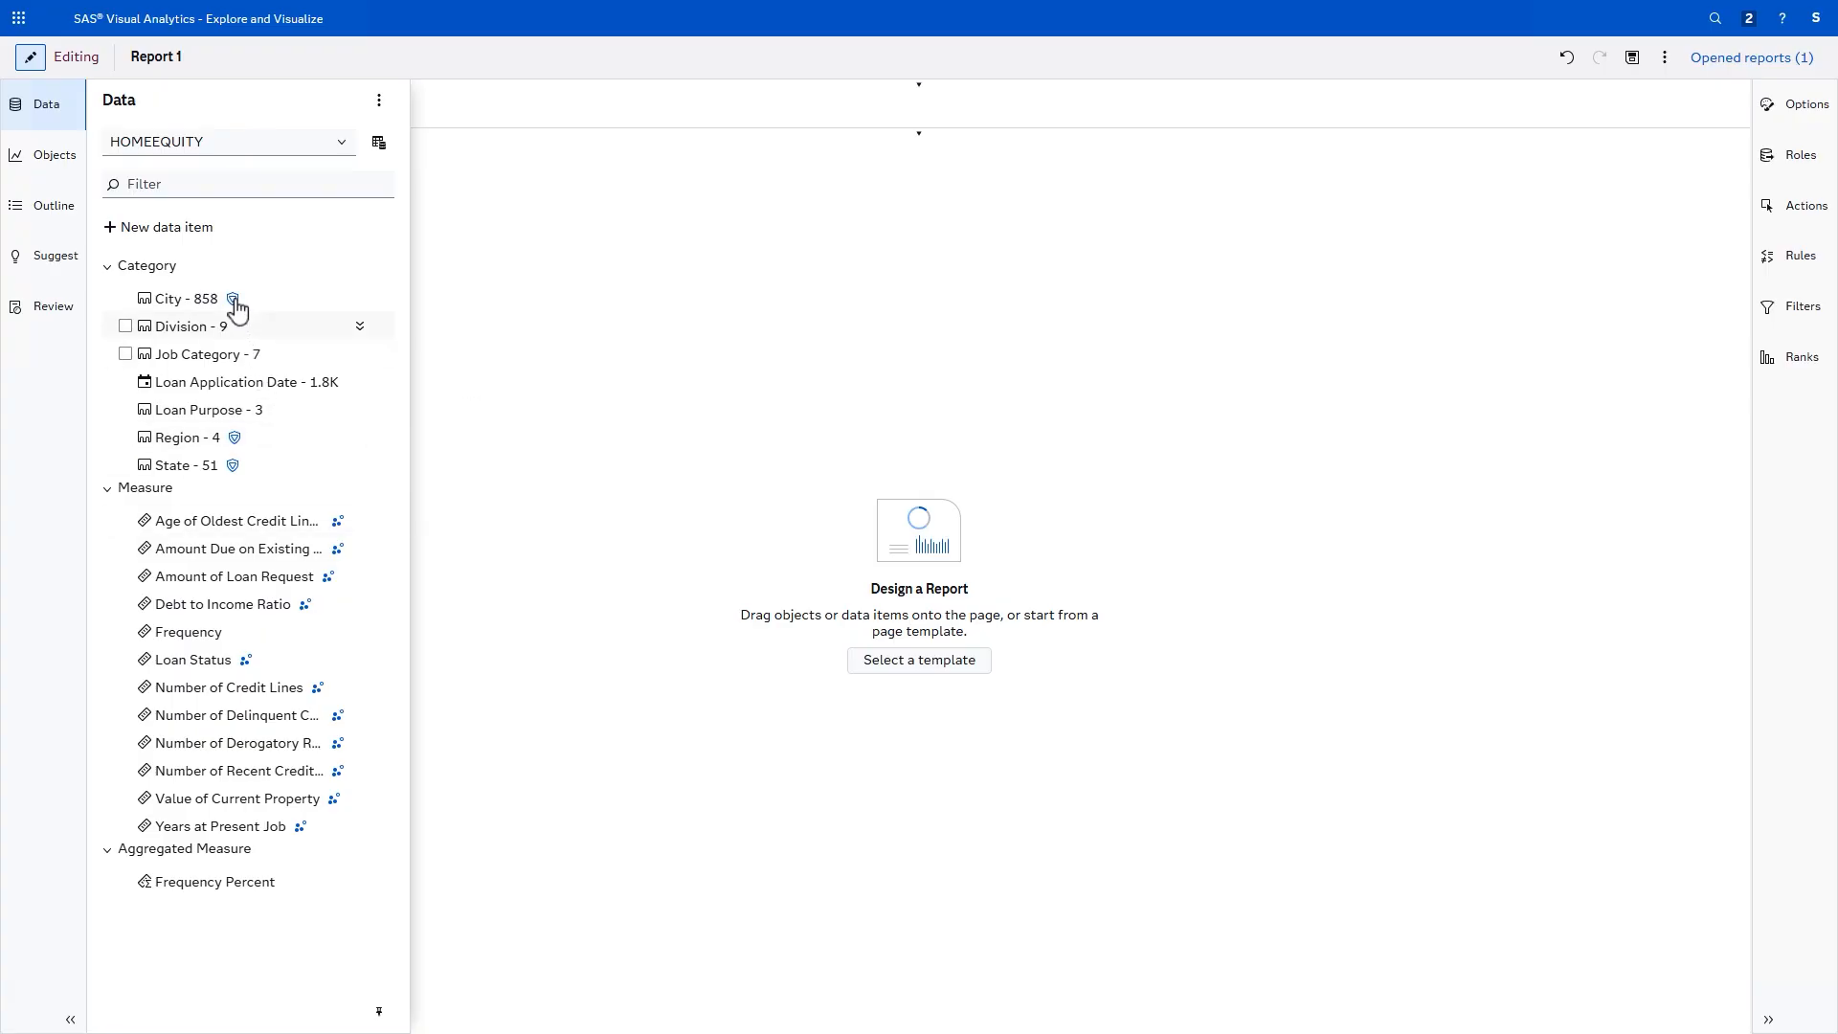
mouse_move(237, 310)
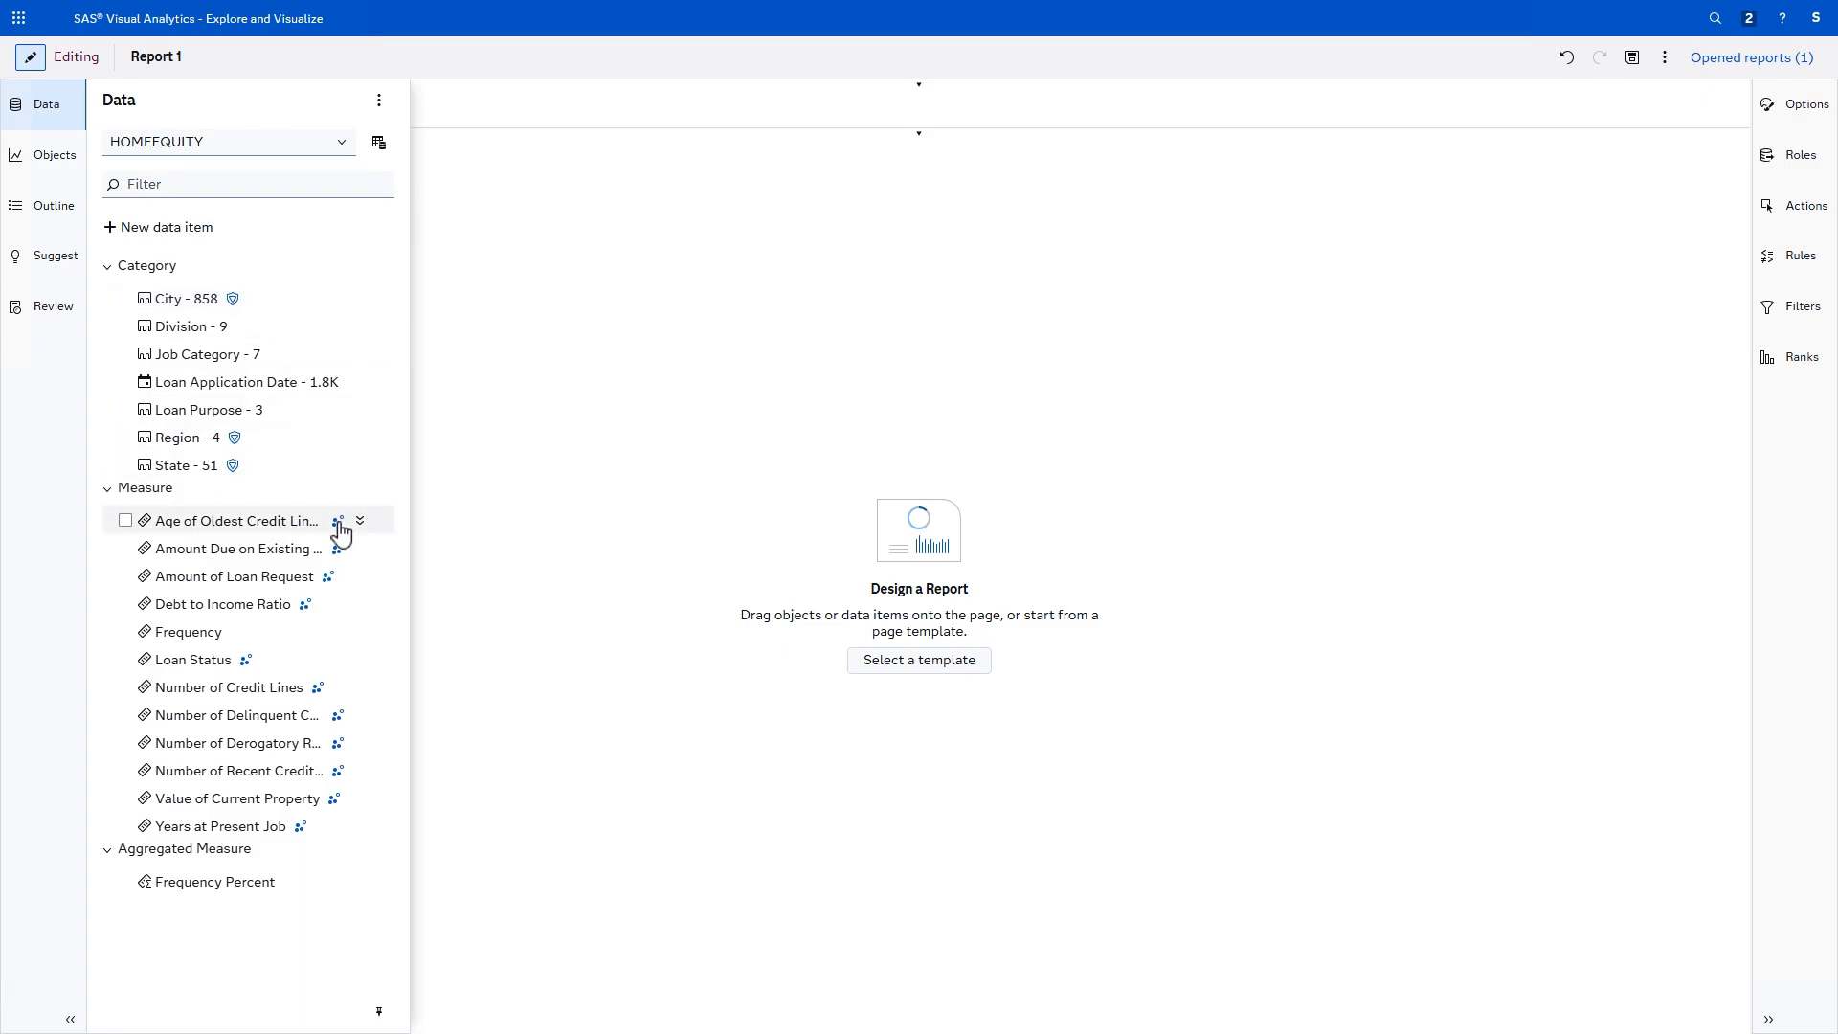
mouse_move(341, 534)
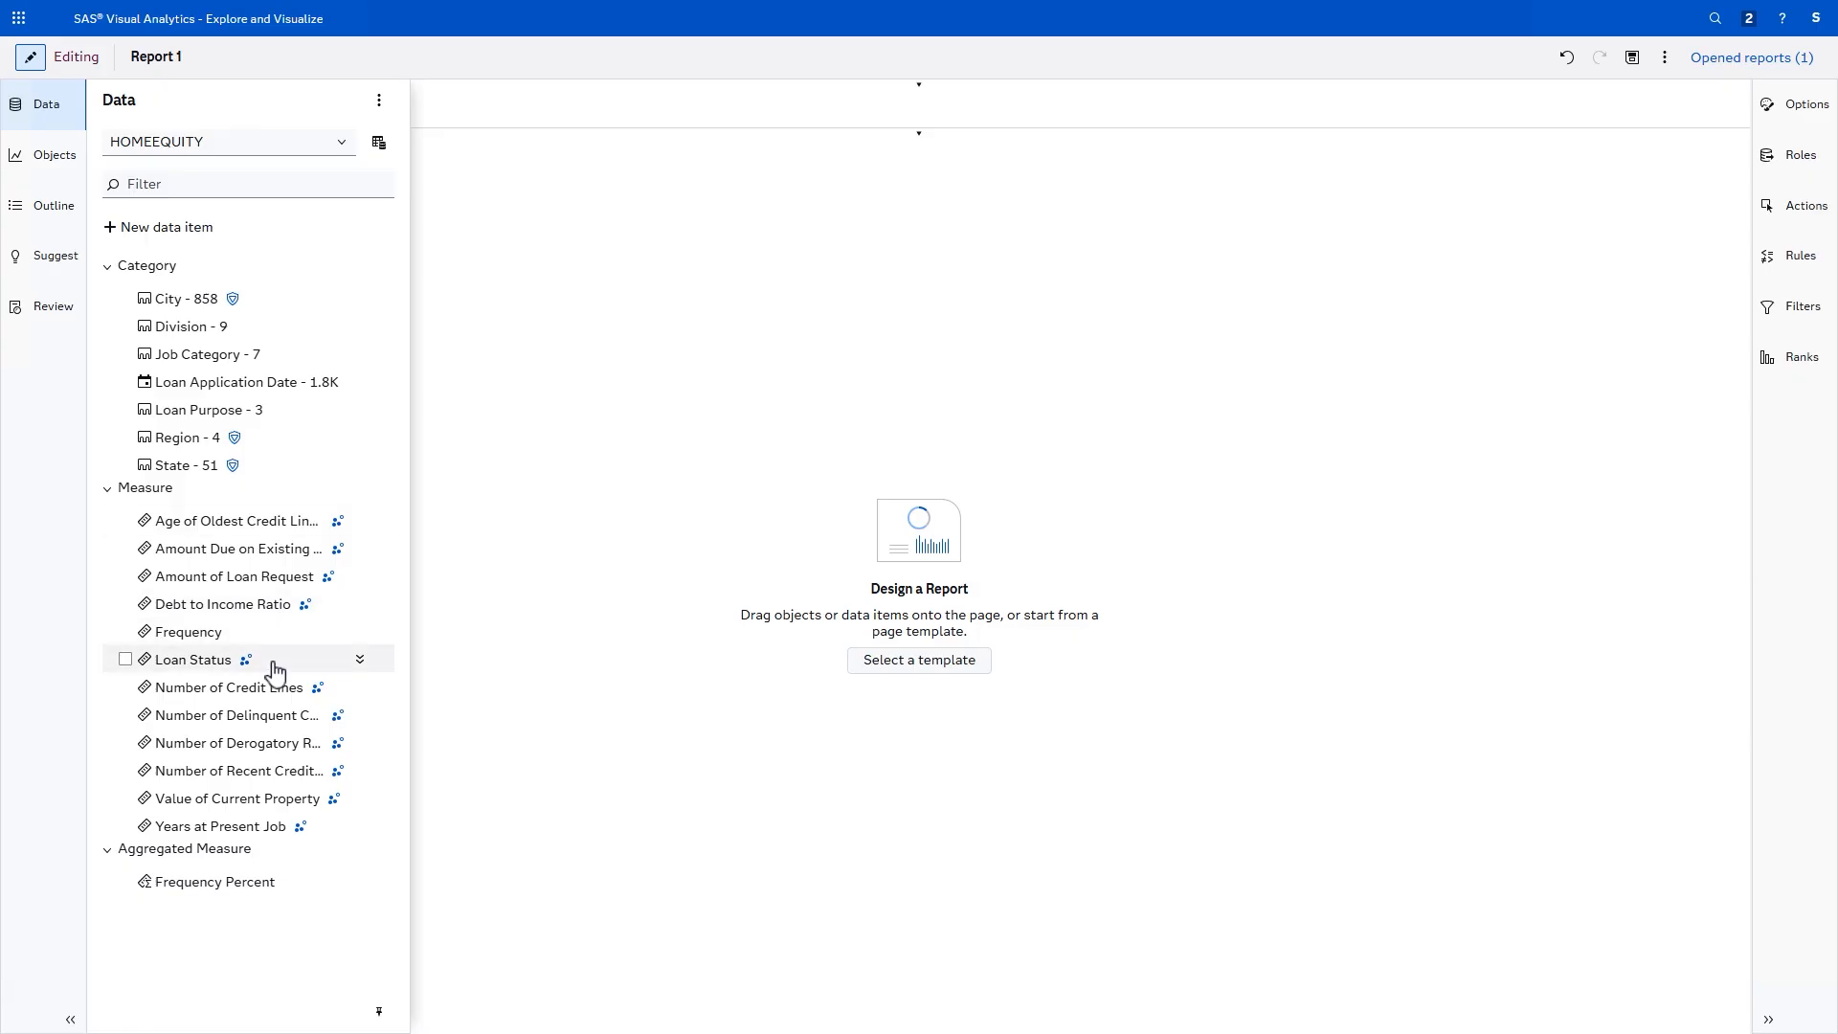
mouse_move(275, 668)
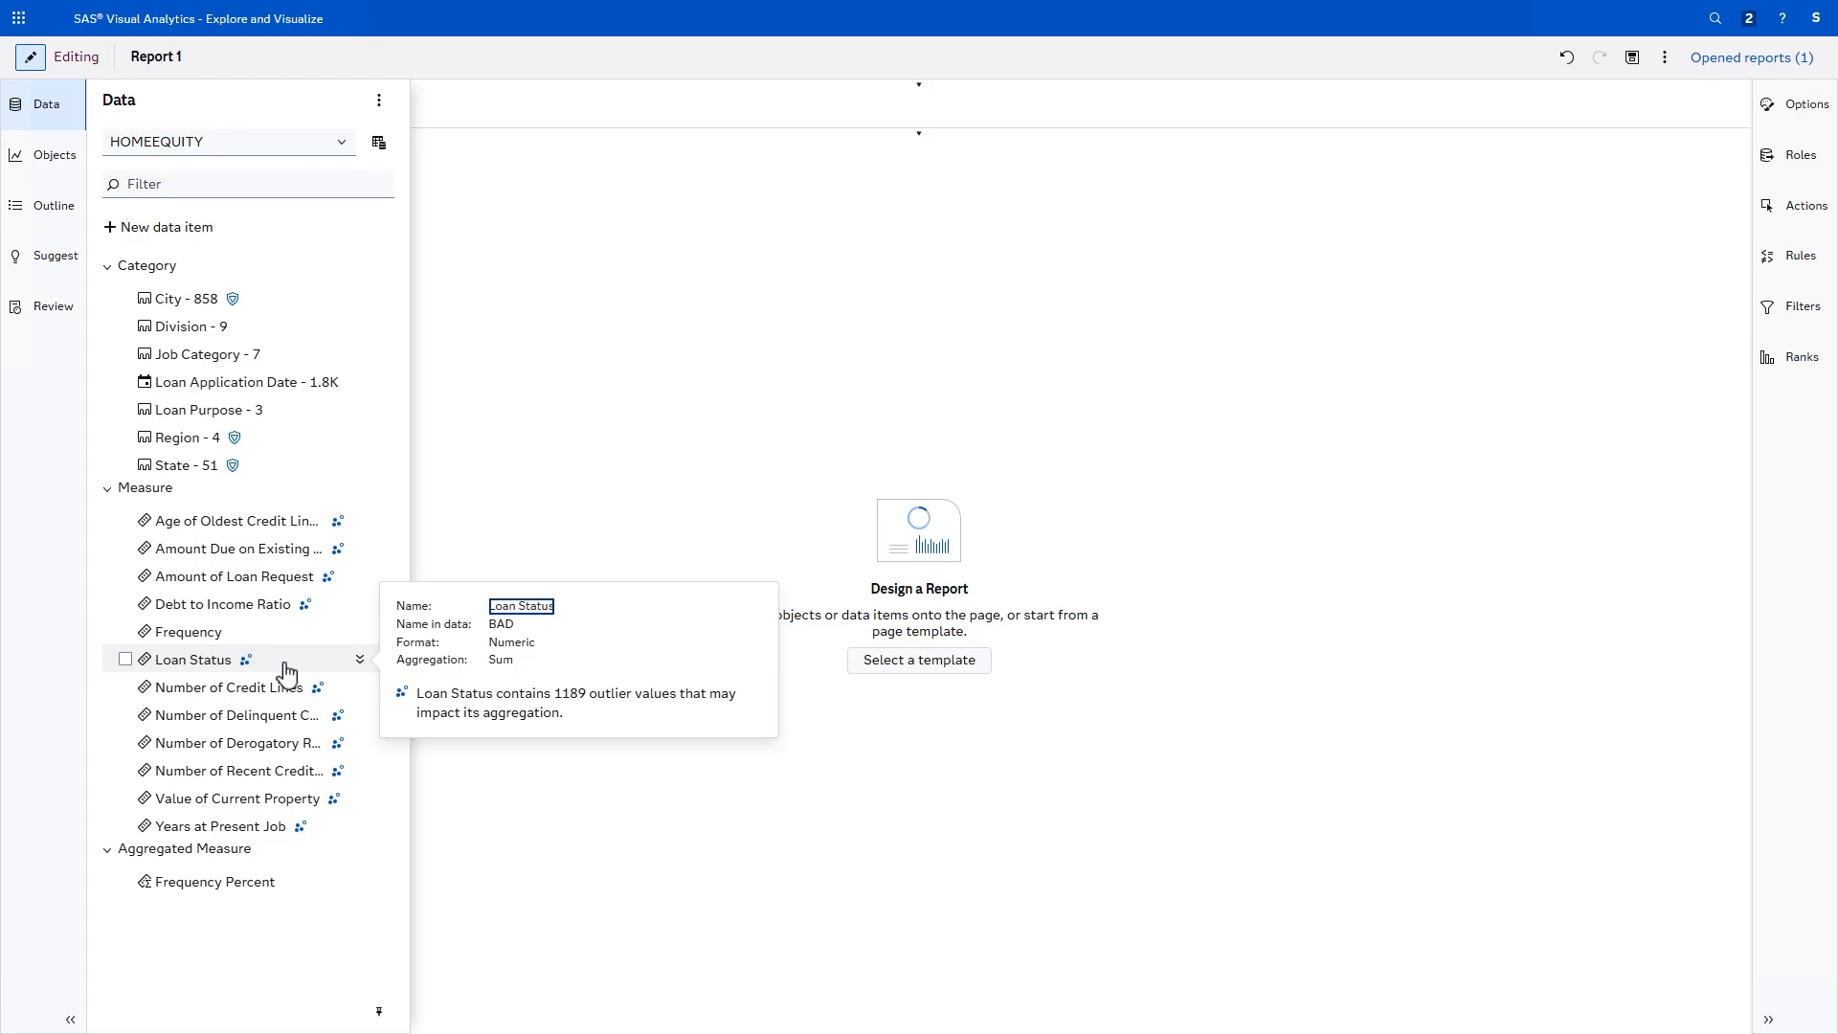
left_click(360, 661)
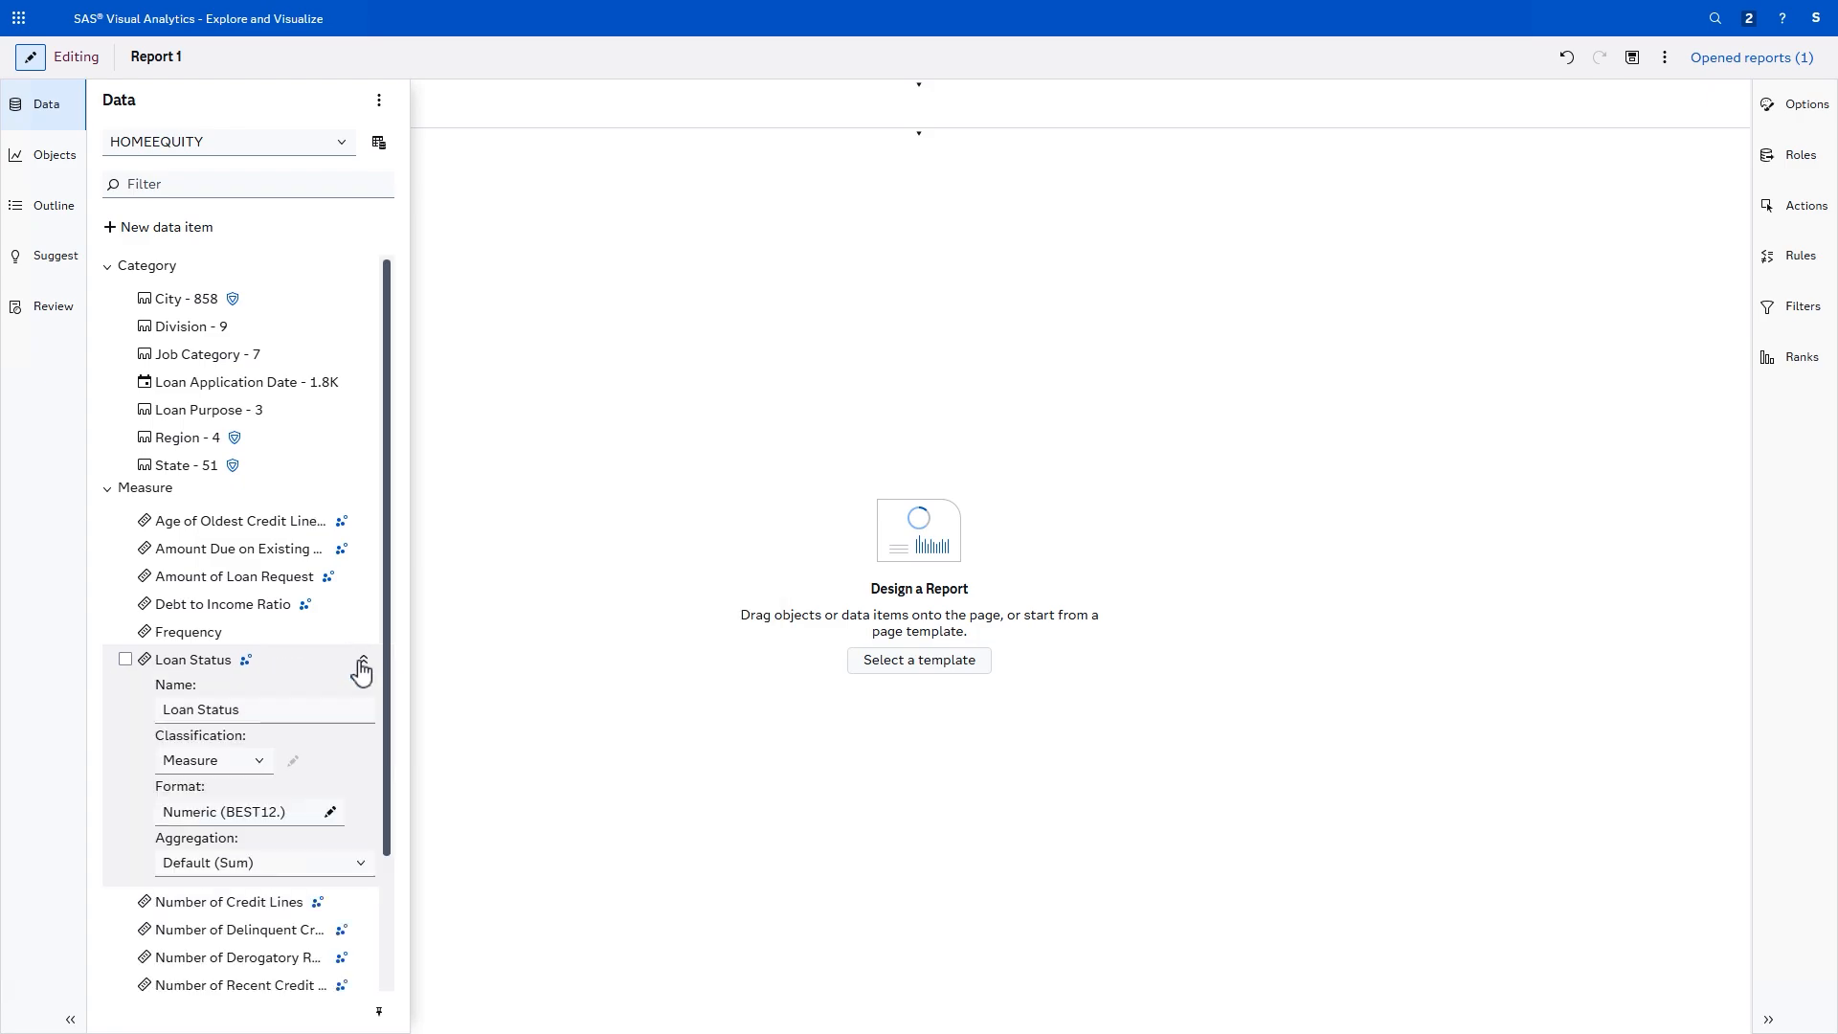
left_click(322, 713)
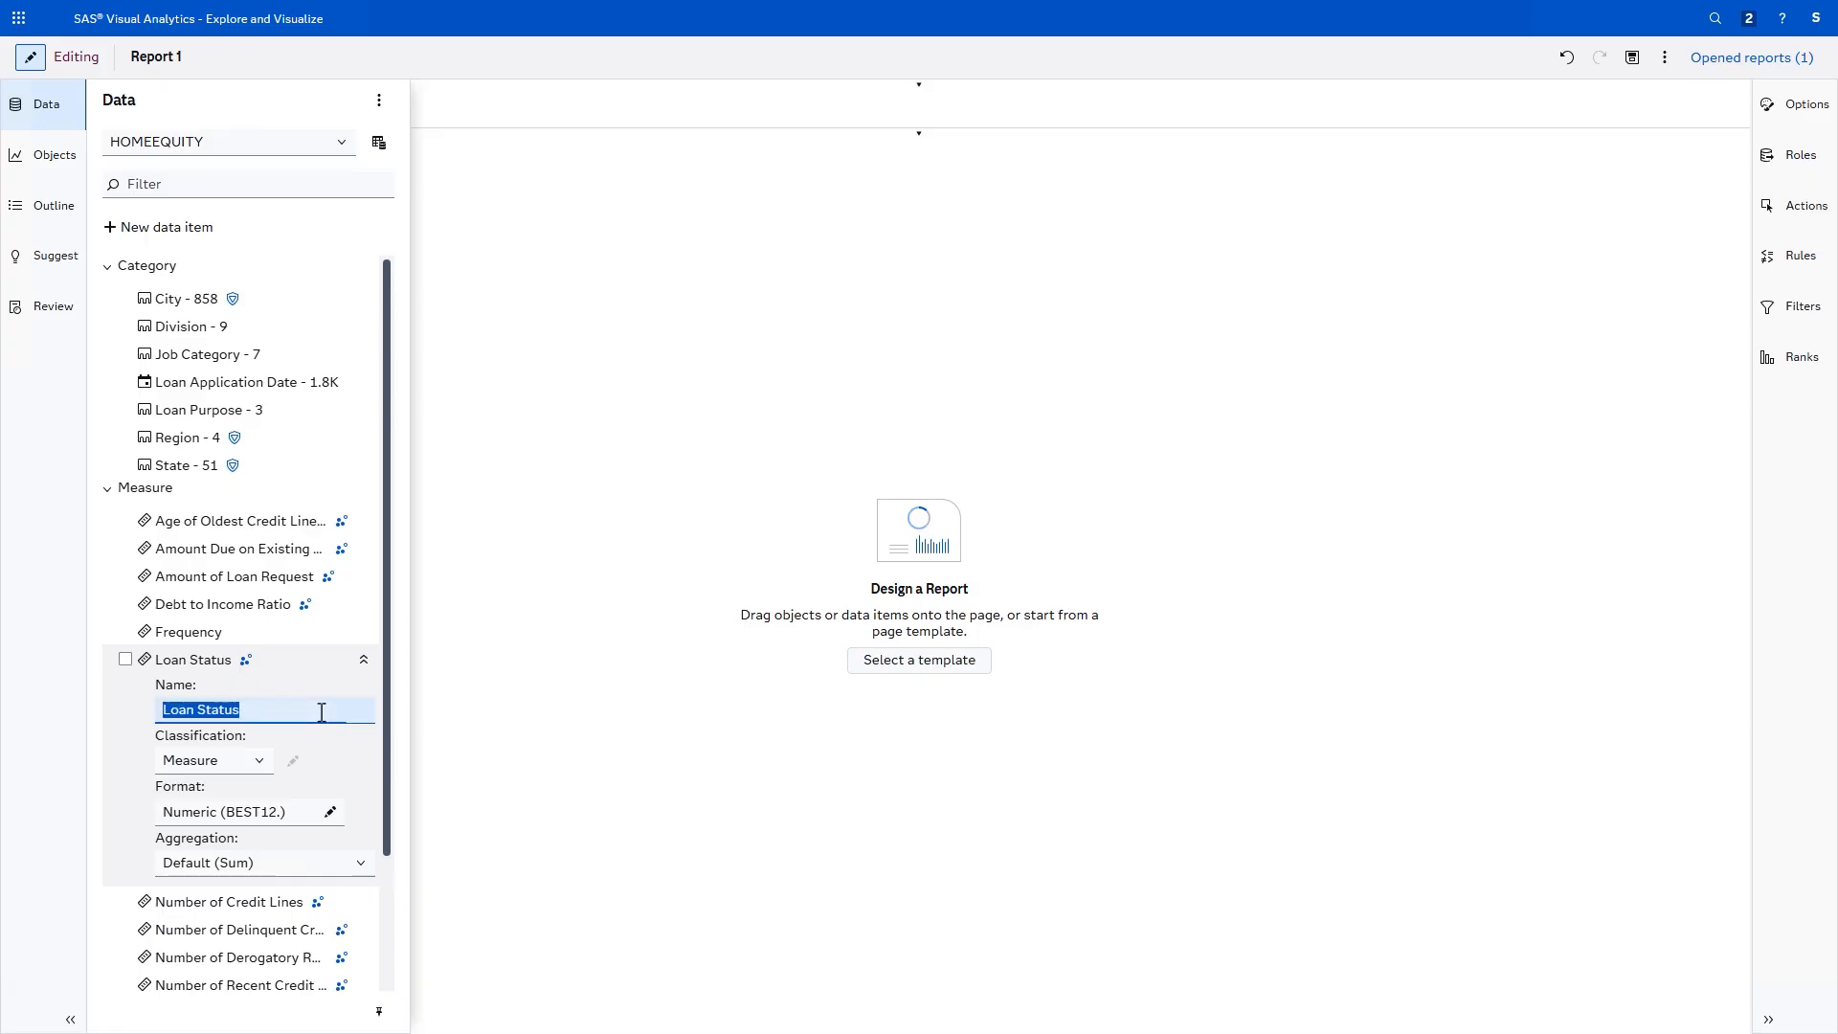
left_click(321, 712)
type("Code")
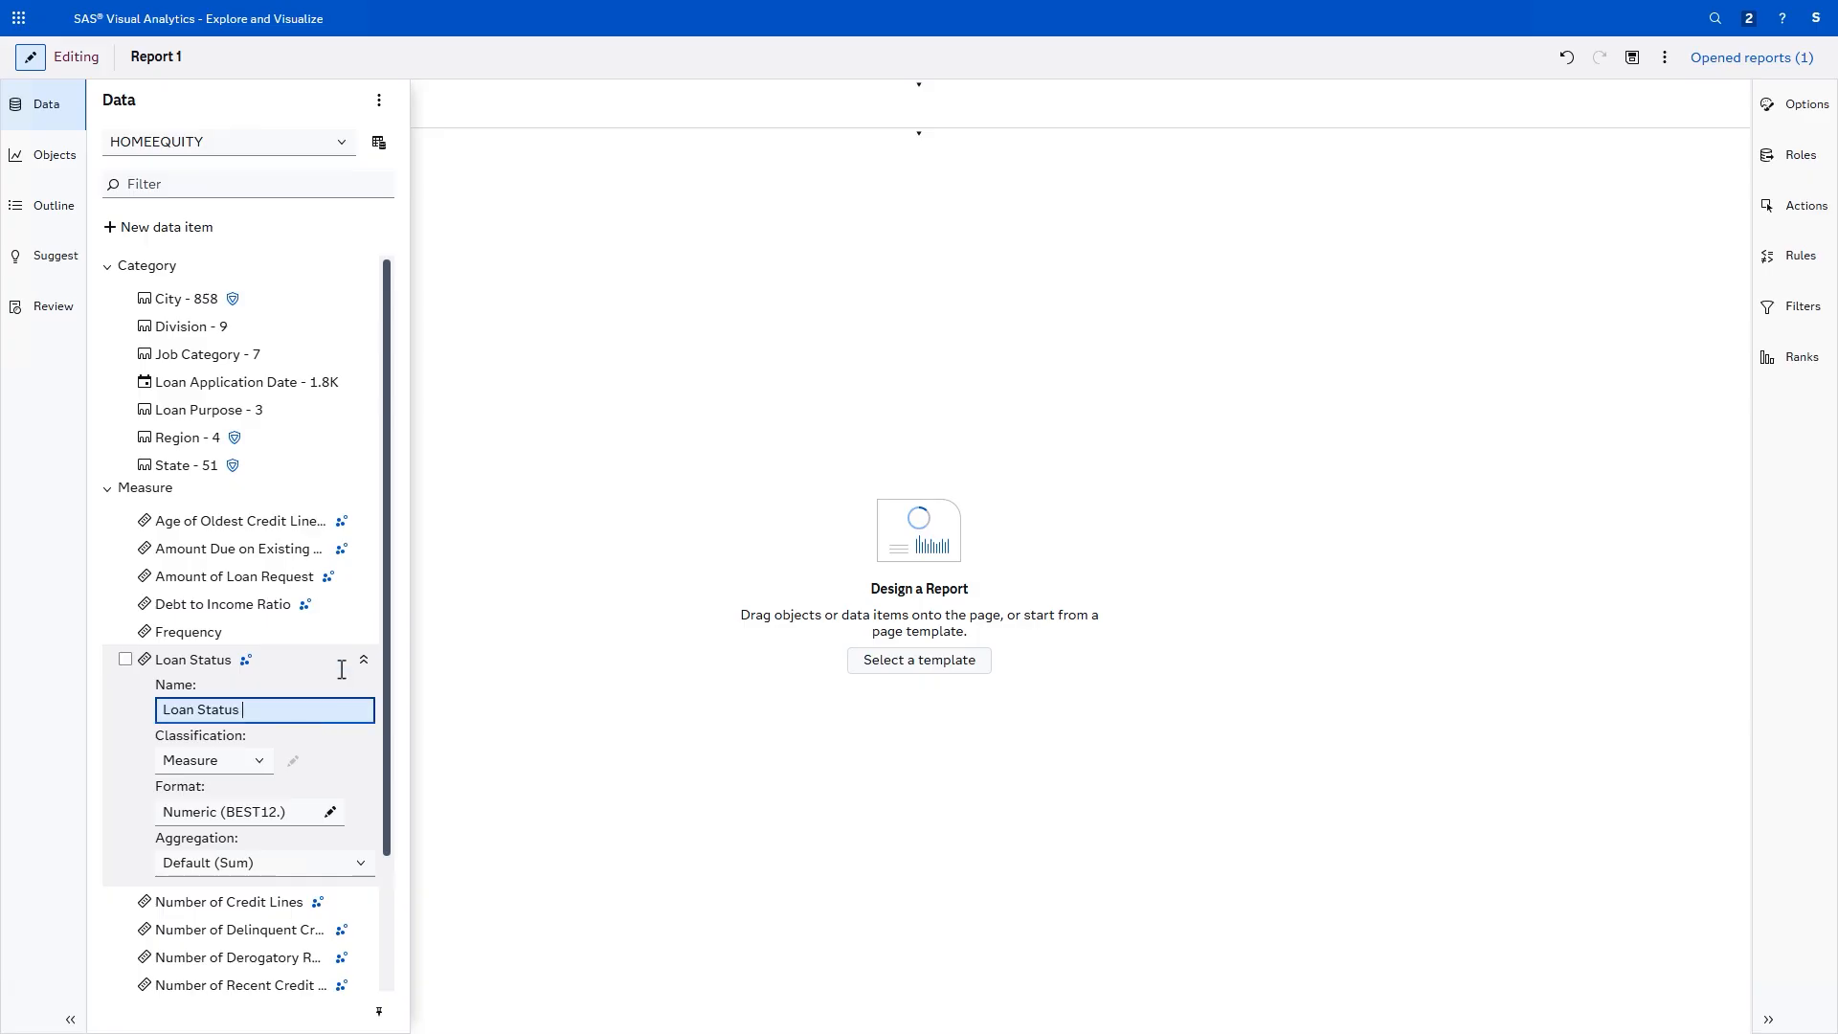
left_click(252, 766)
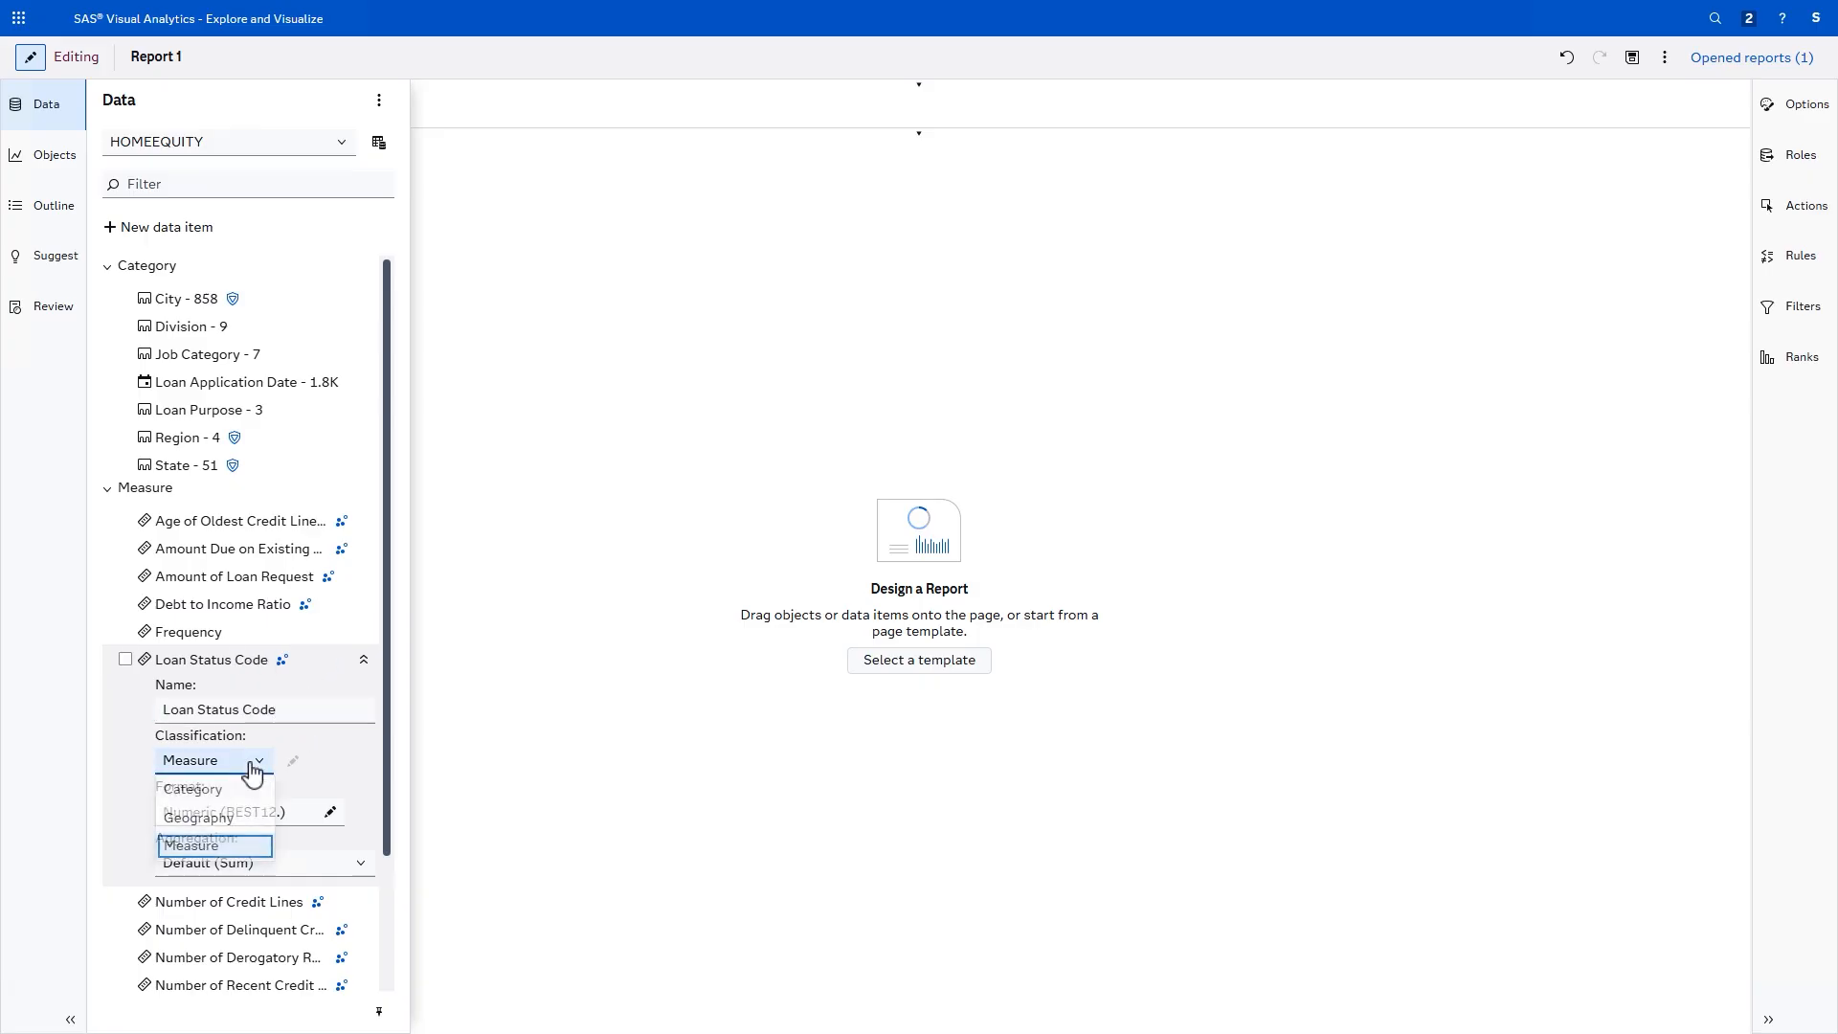
left_click(243, 793)
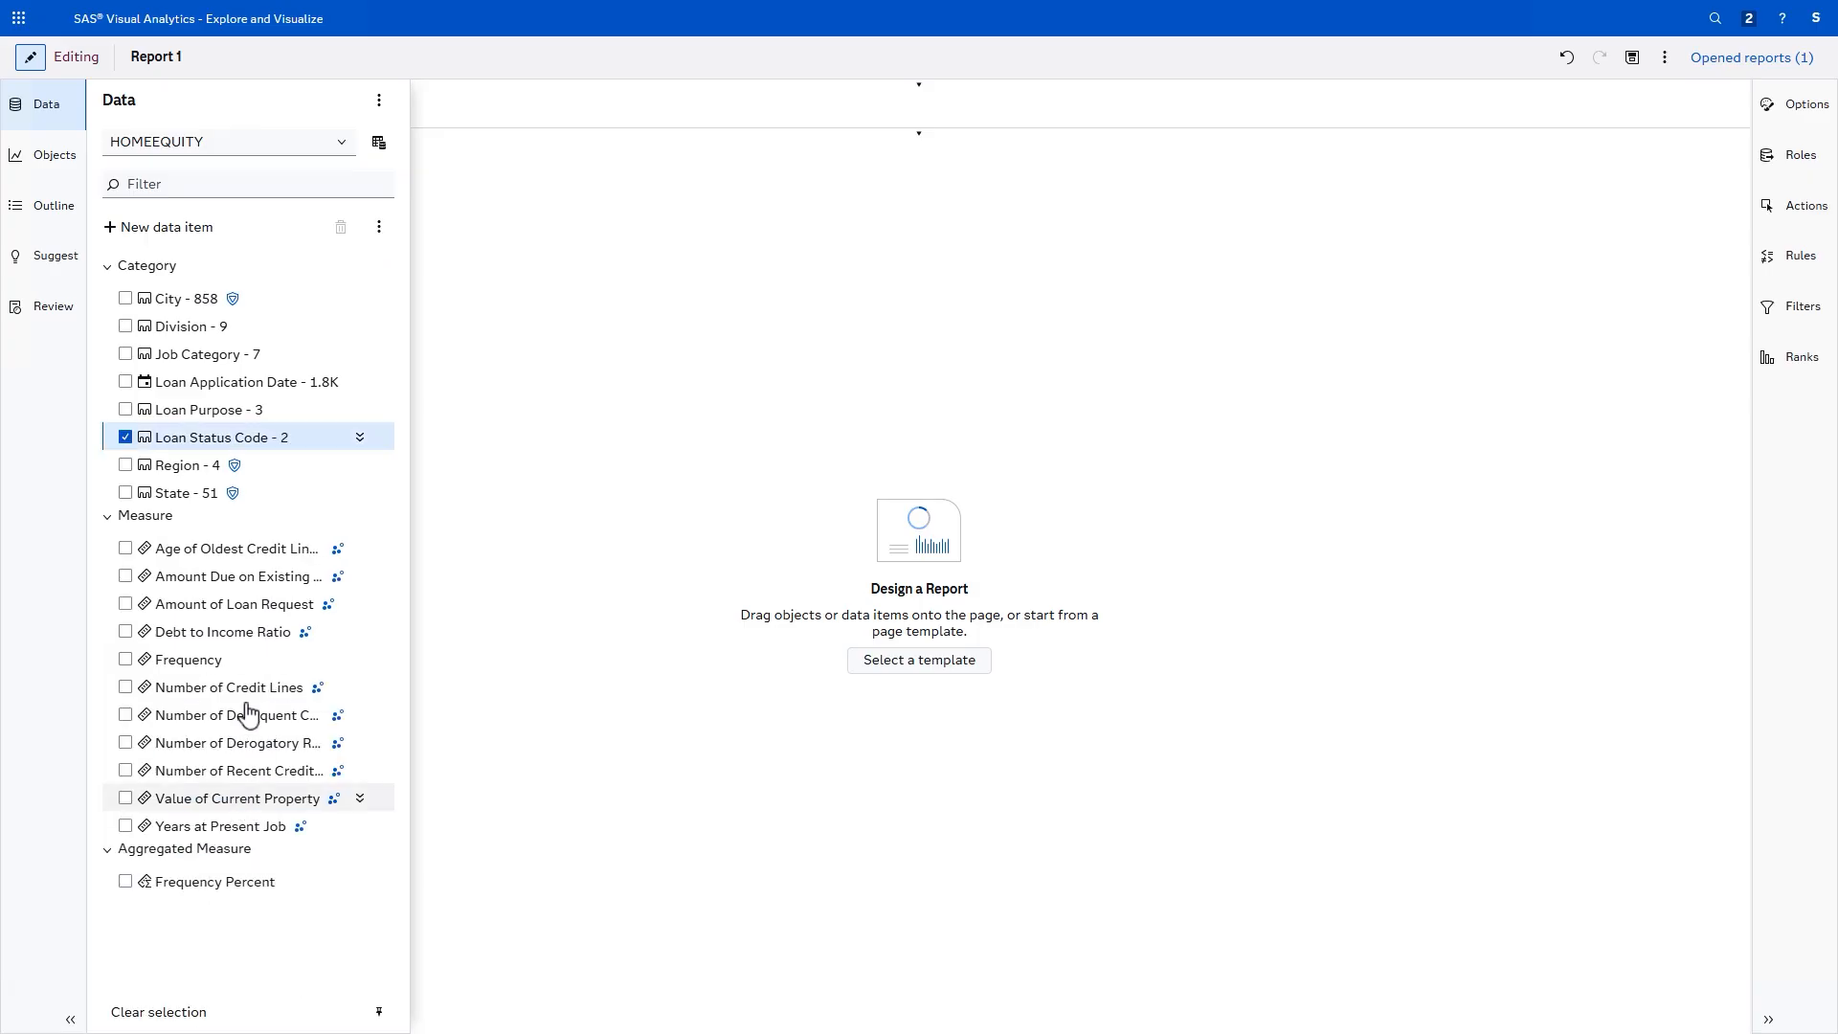
Step: Start a new custom category based on Loan Status Code and name it Loan Status
mouse_move(322, 447)
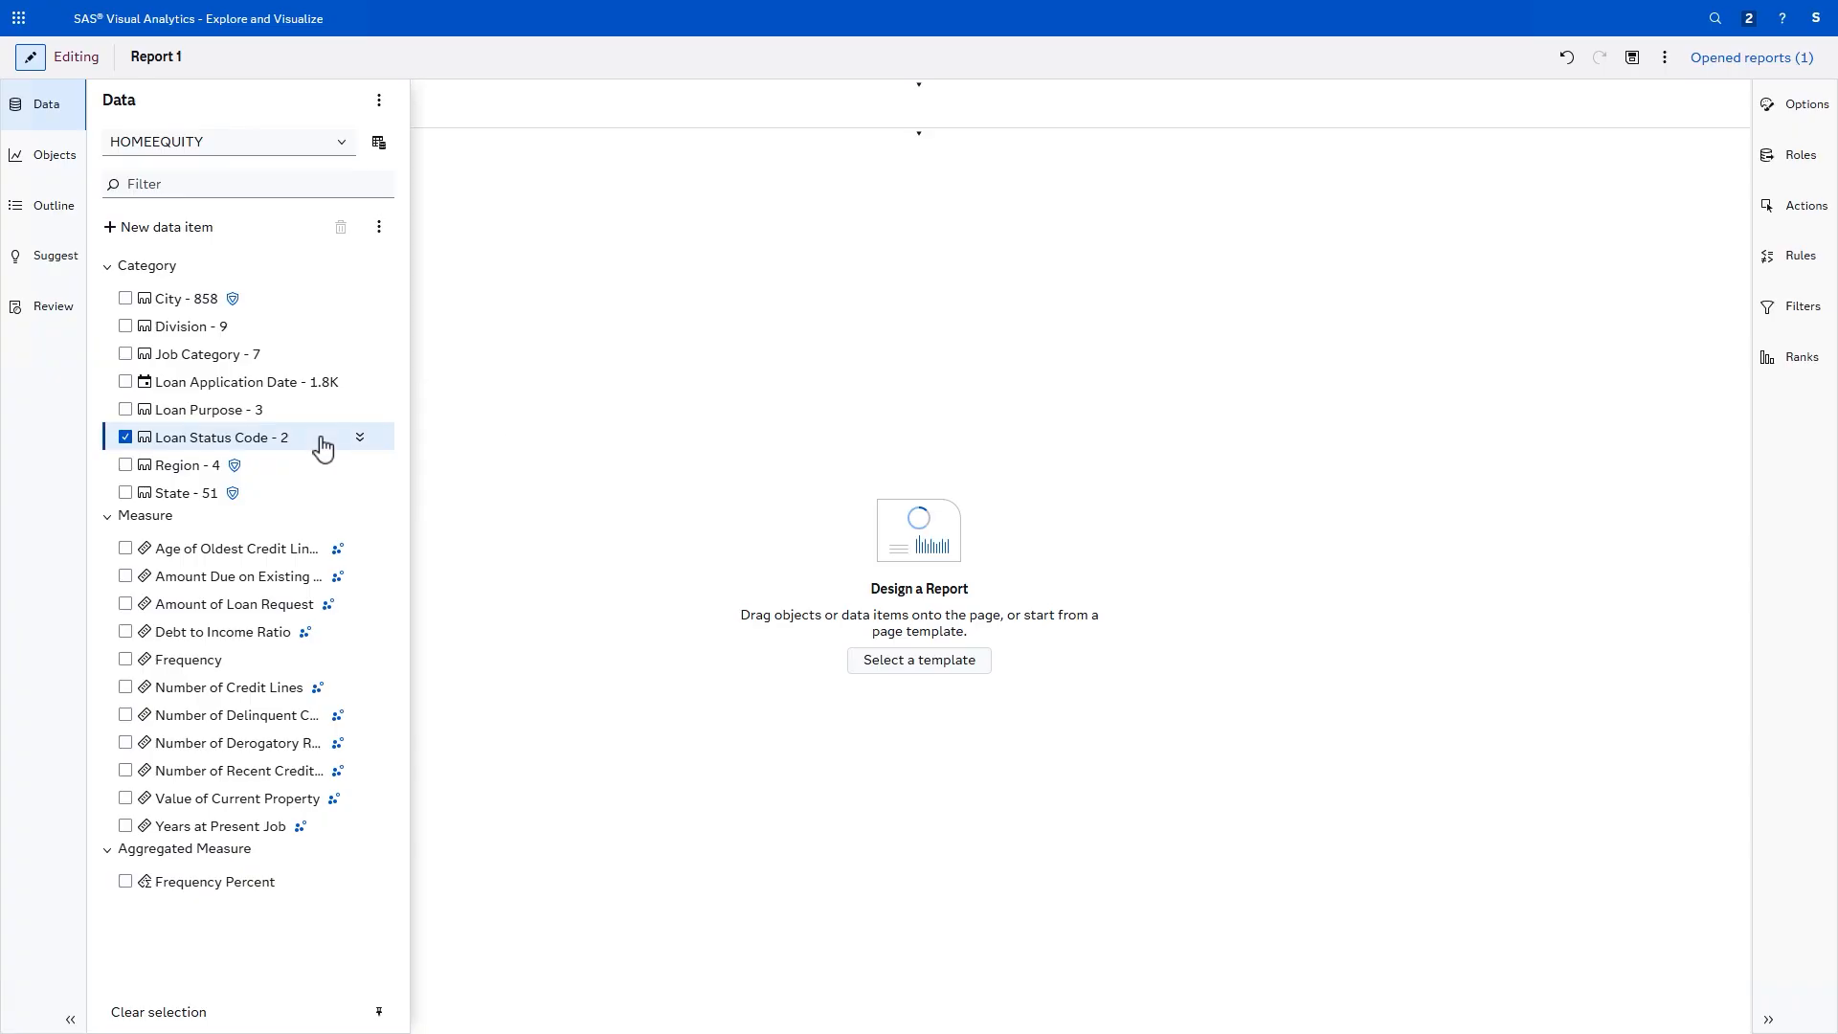
right_click(323, 442)
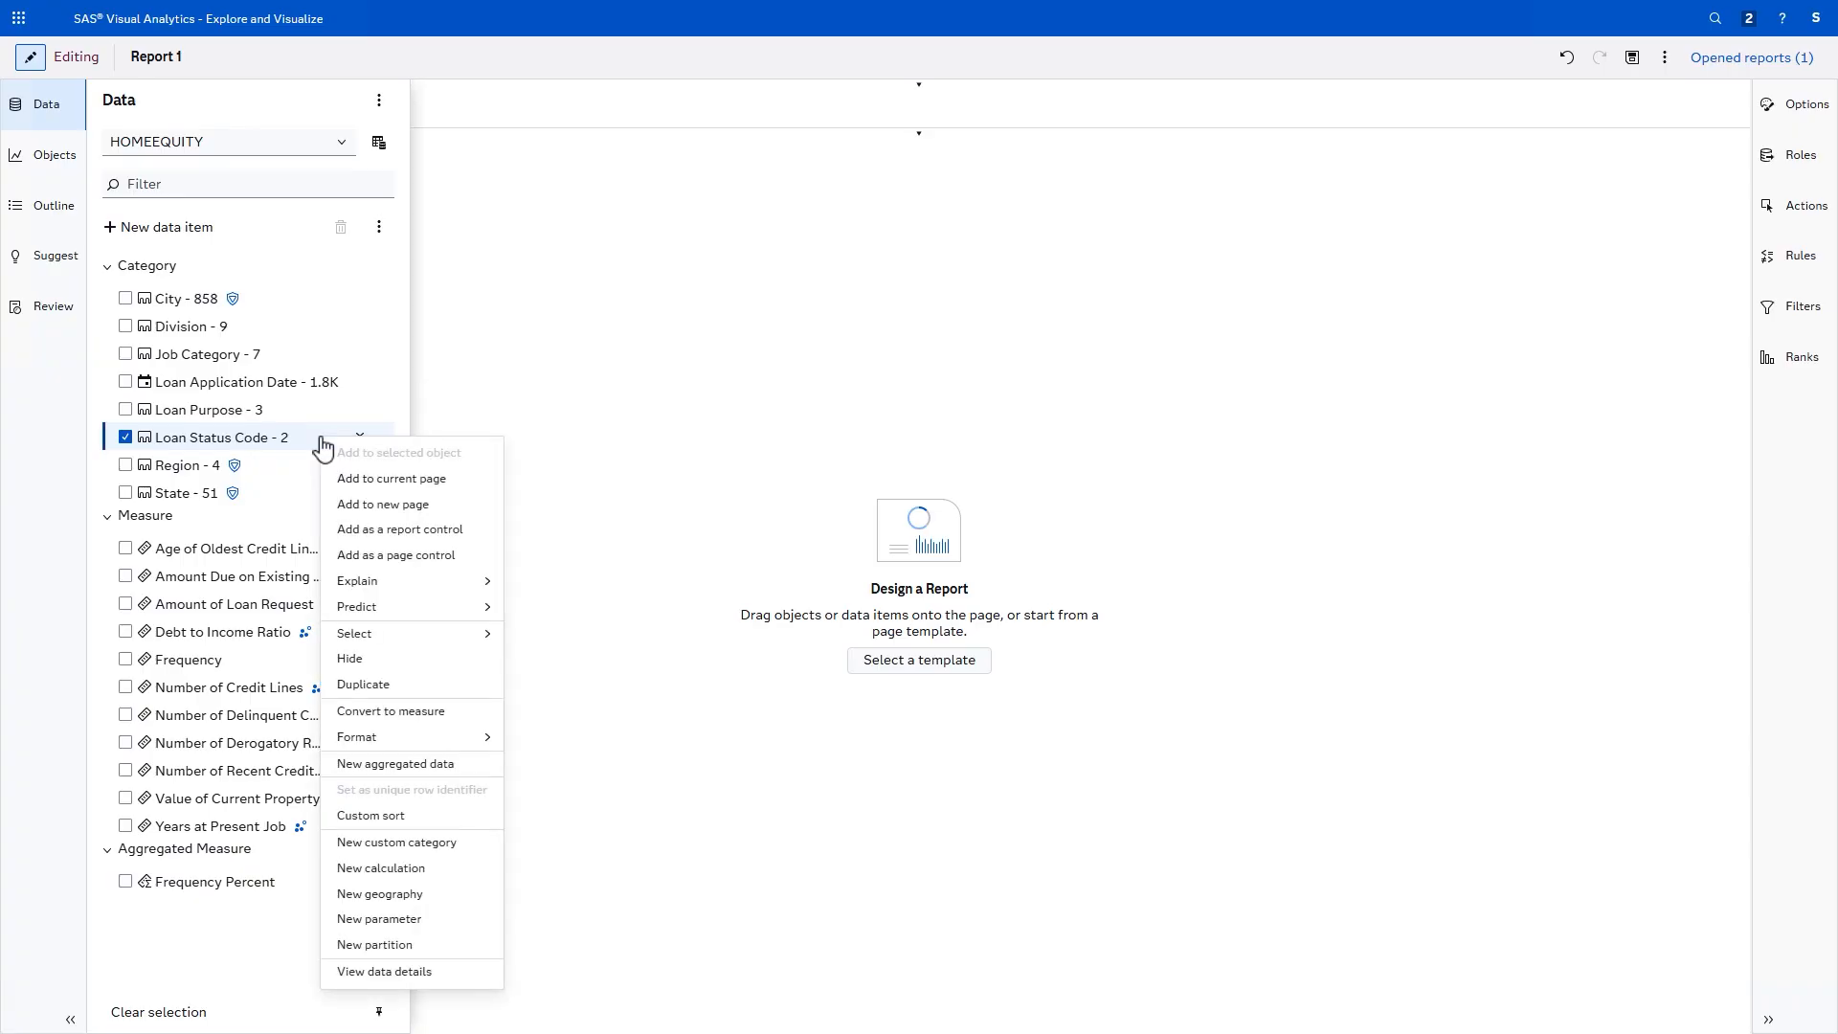
left_click(478, 853)
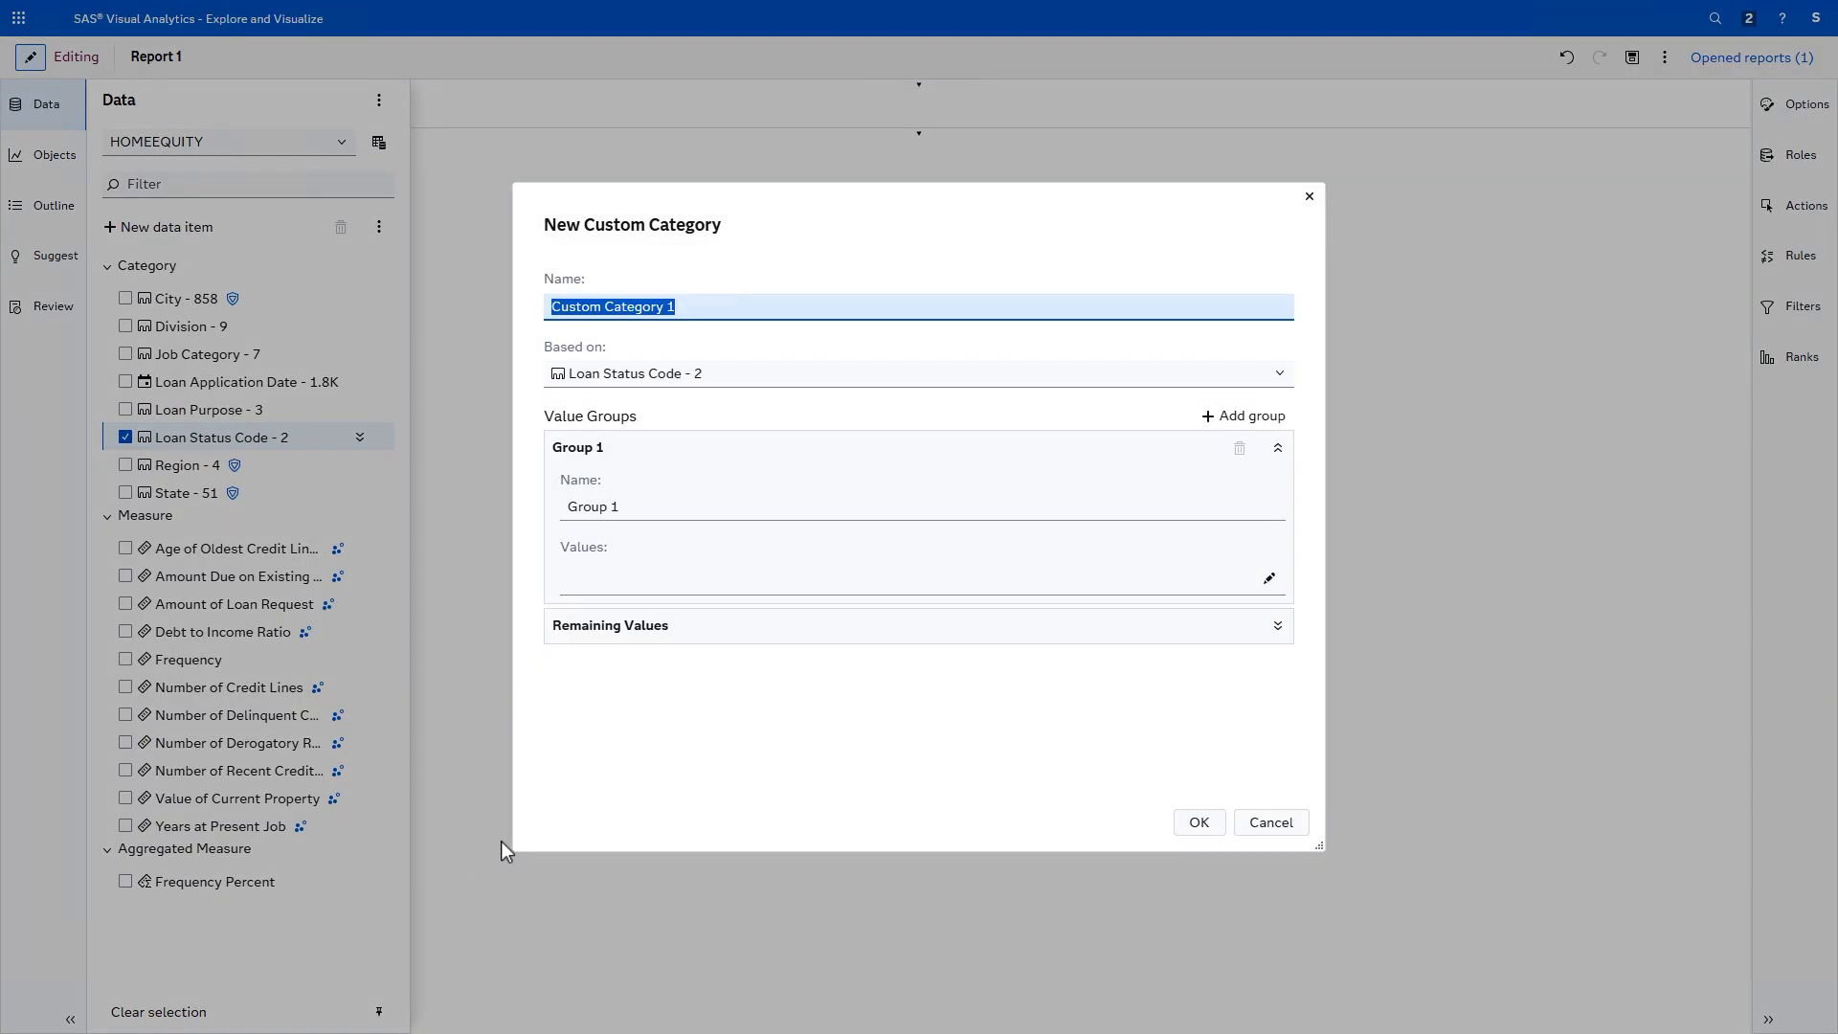
type("Loan Status")
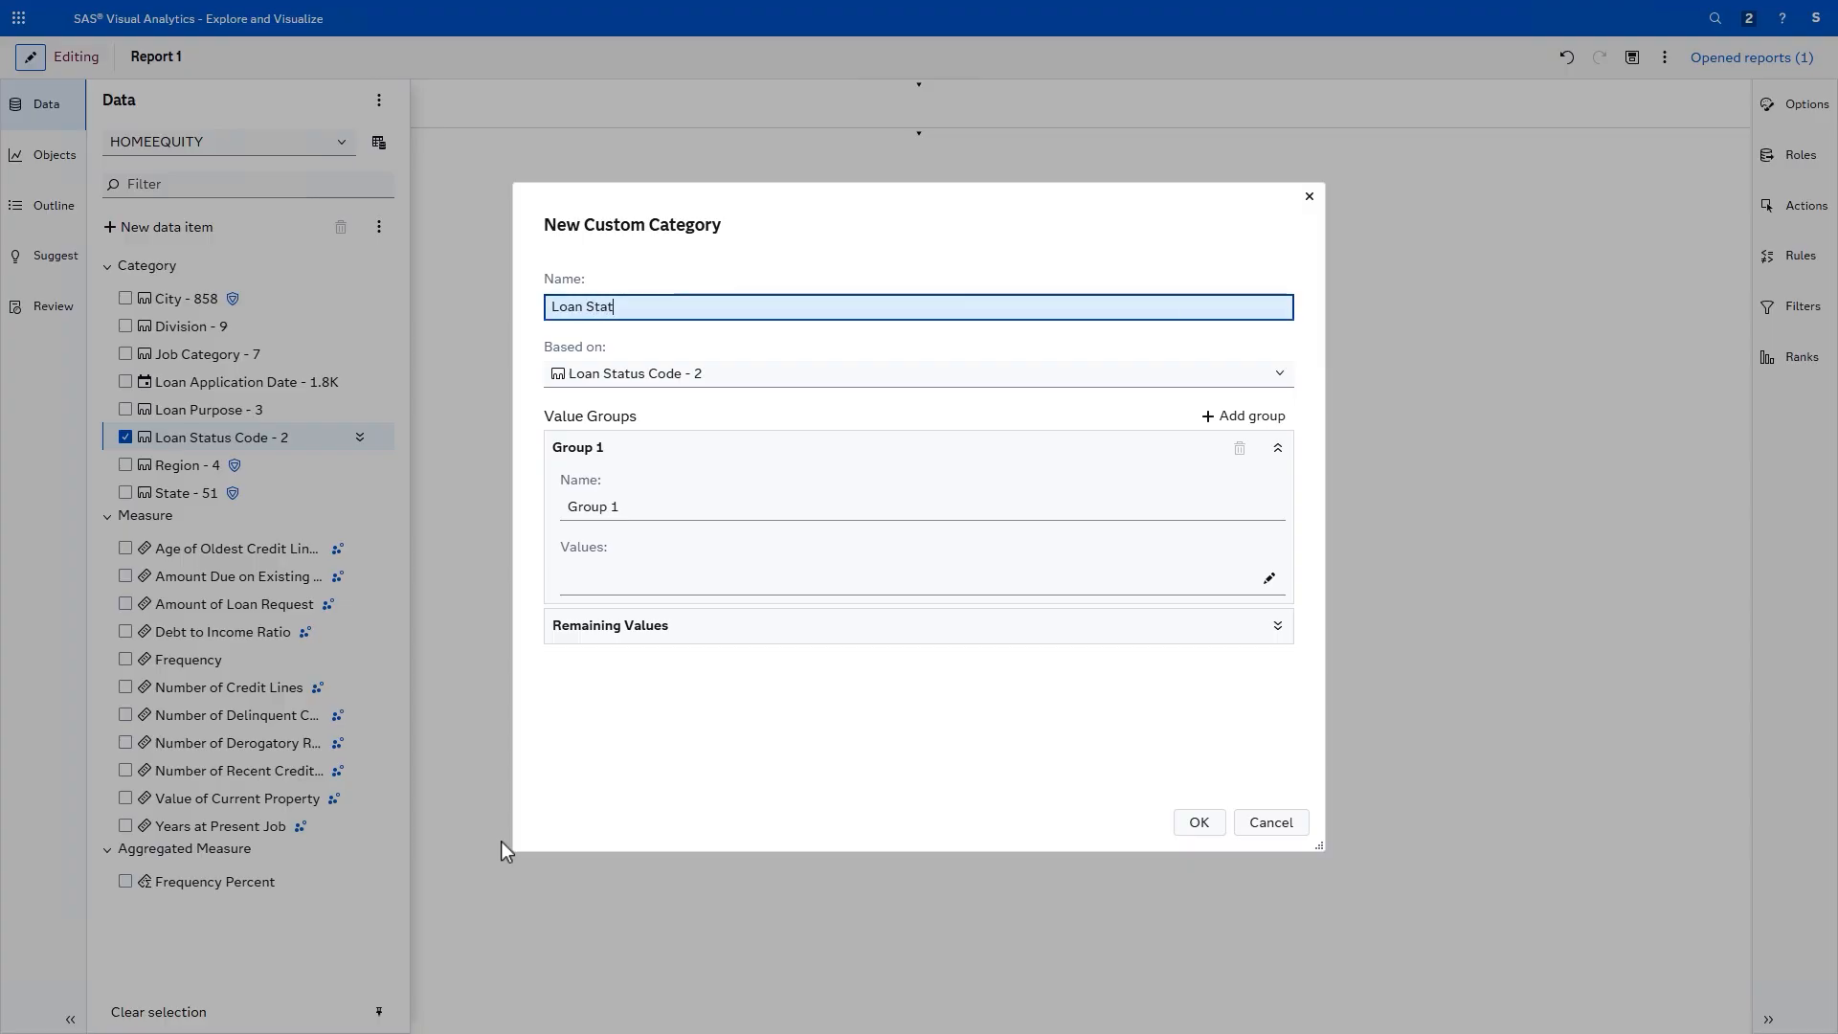
Step: Name the first value group Paid and assign the value 0 to it
left_click(638, 504)
type("Paid")
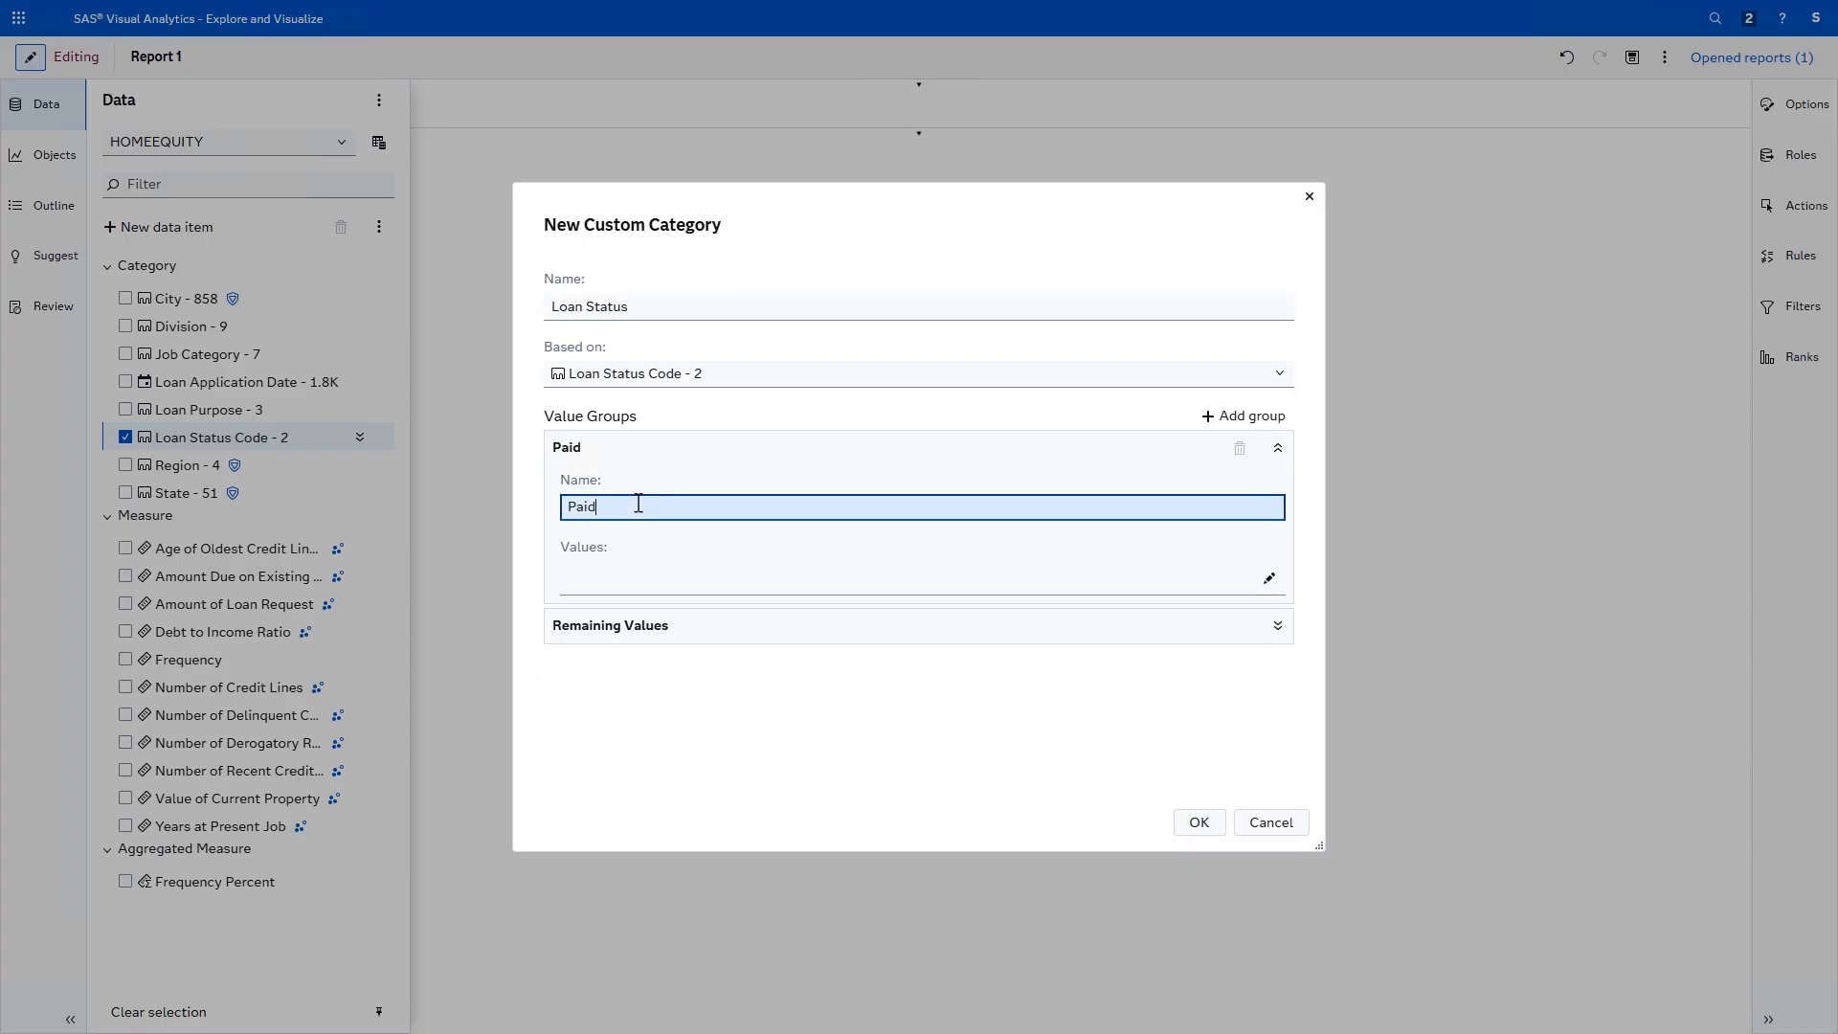
left_click(636, 589)
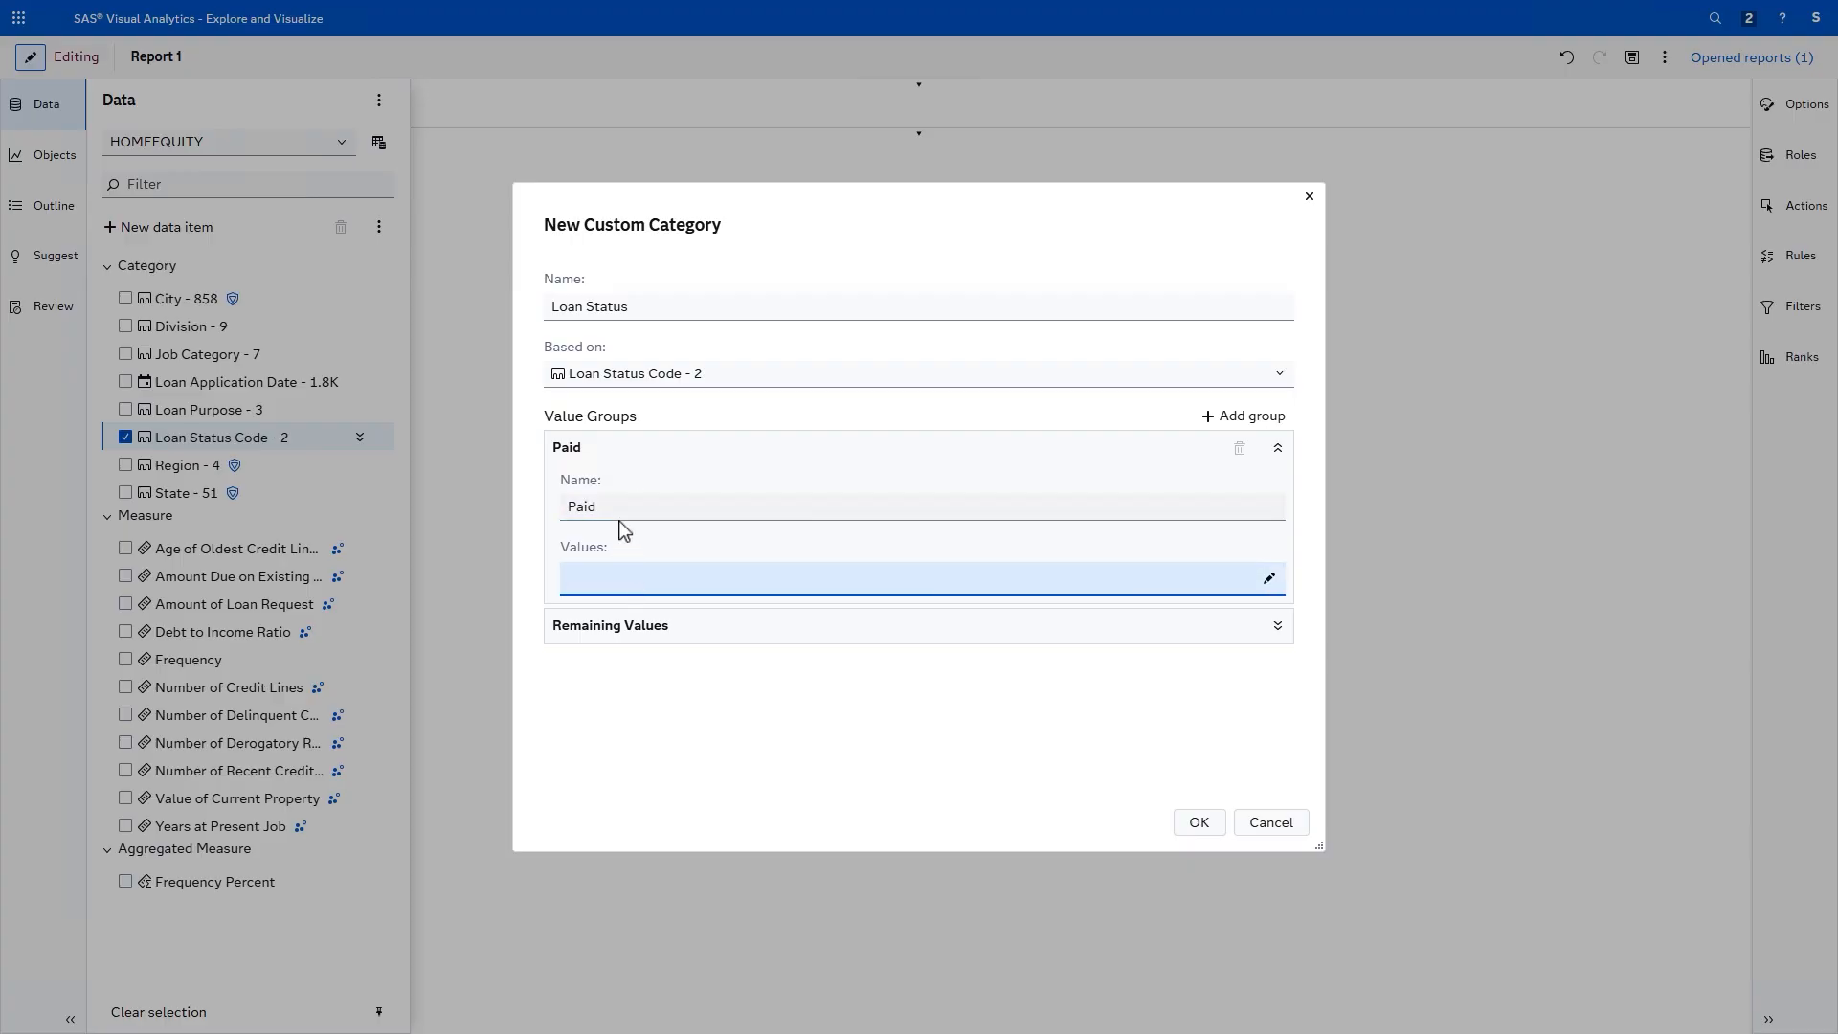
type("0")
key("Return")
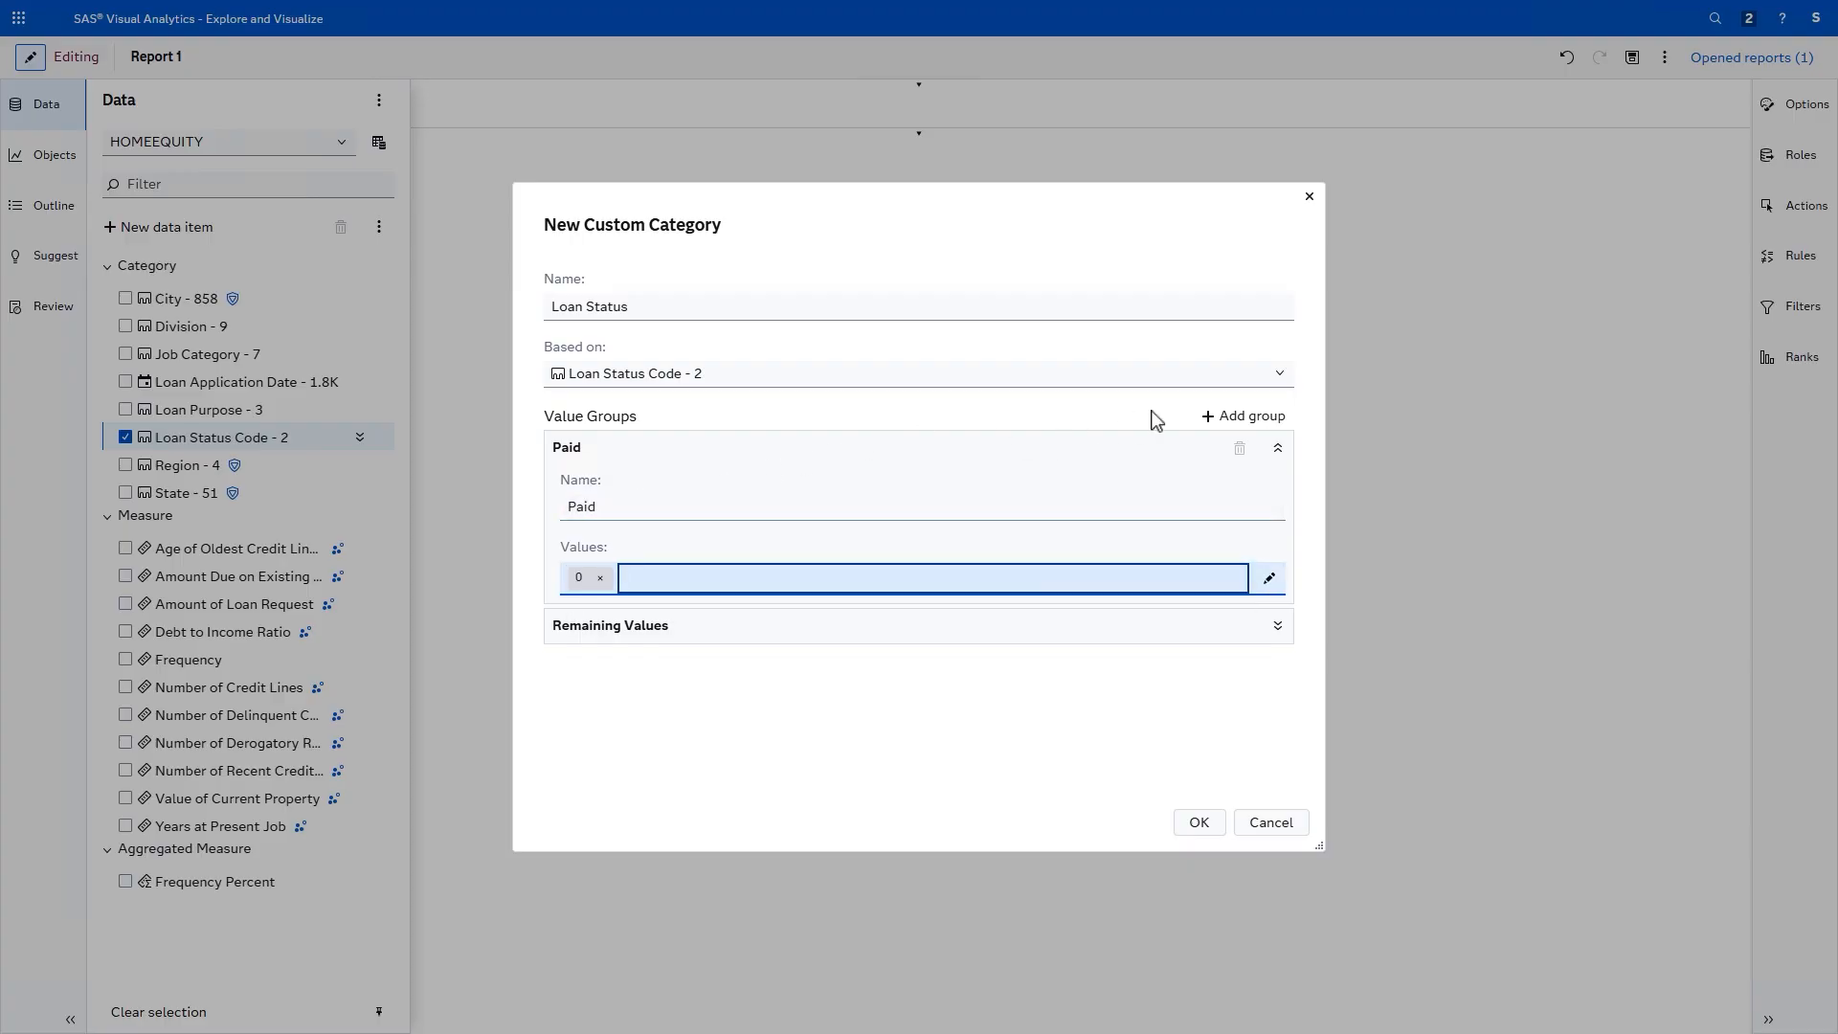
Step: Add a second value group named Default and assign the value 1 to it
left_click(1243, 415)
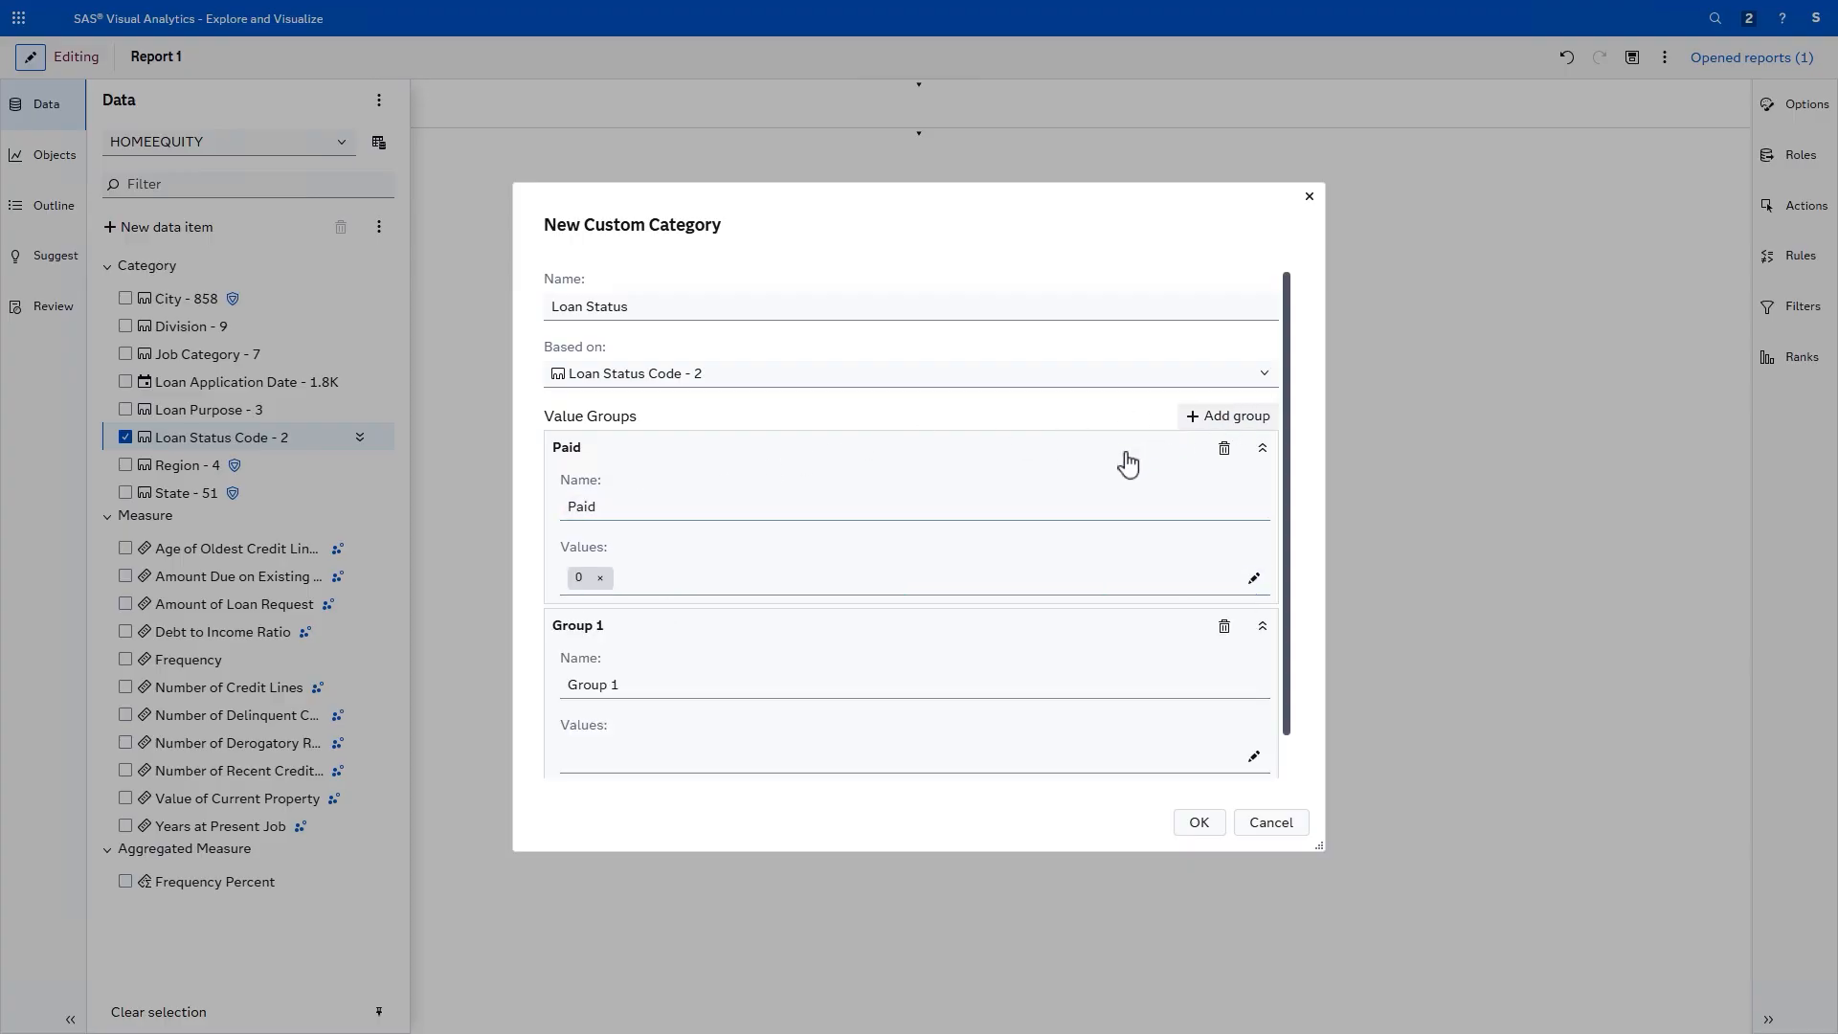
triple_click(669, 684)
type("Default")
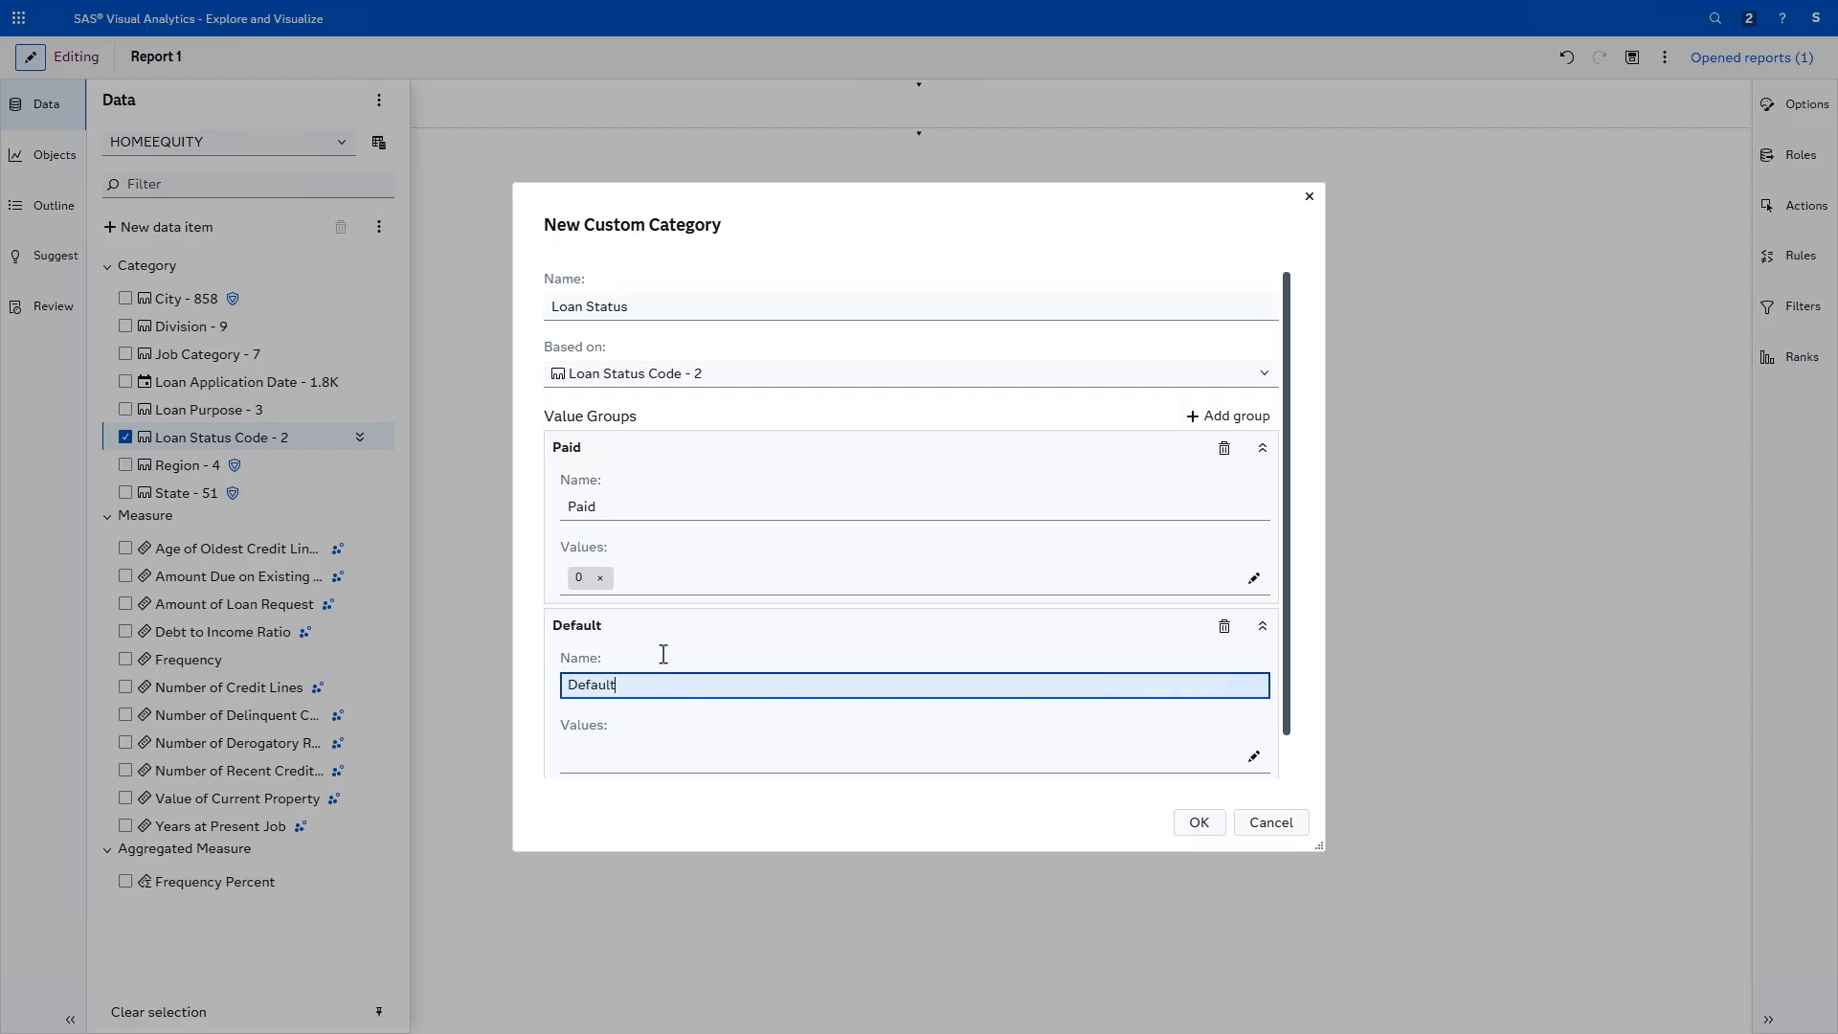
left_click(1255, 758)
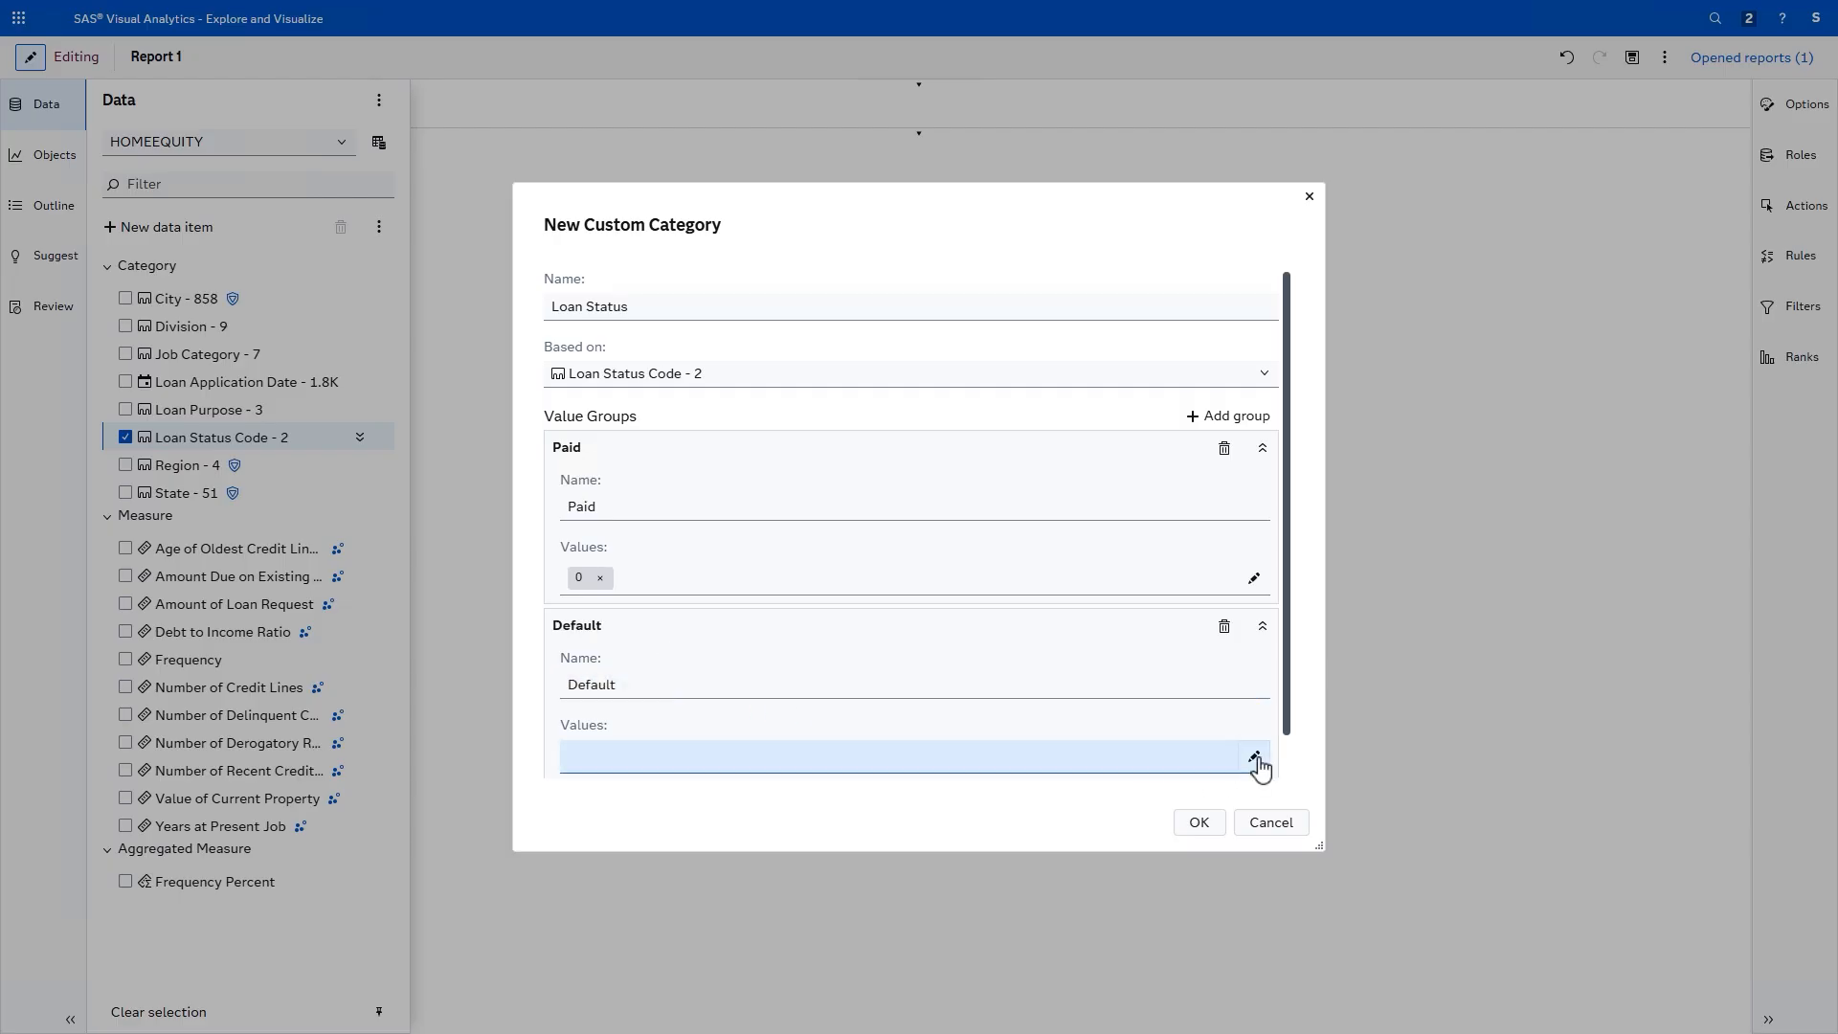
left_click(1255, 758)
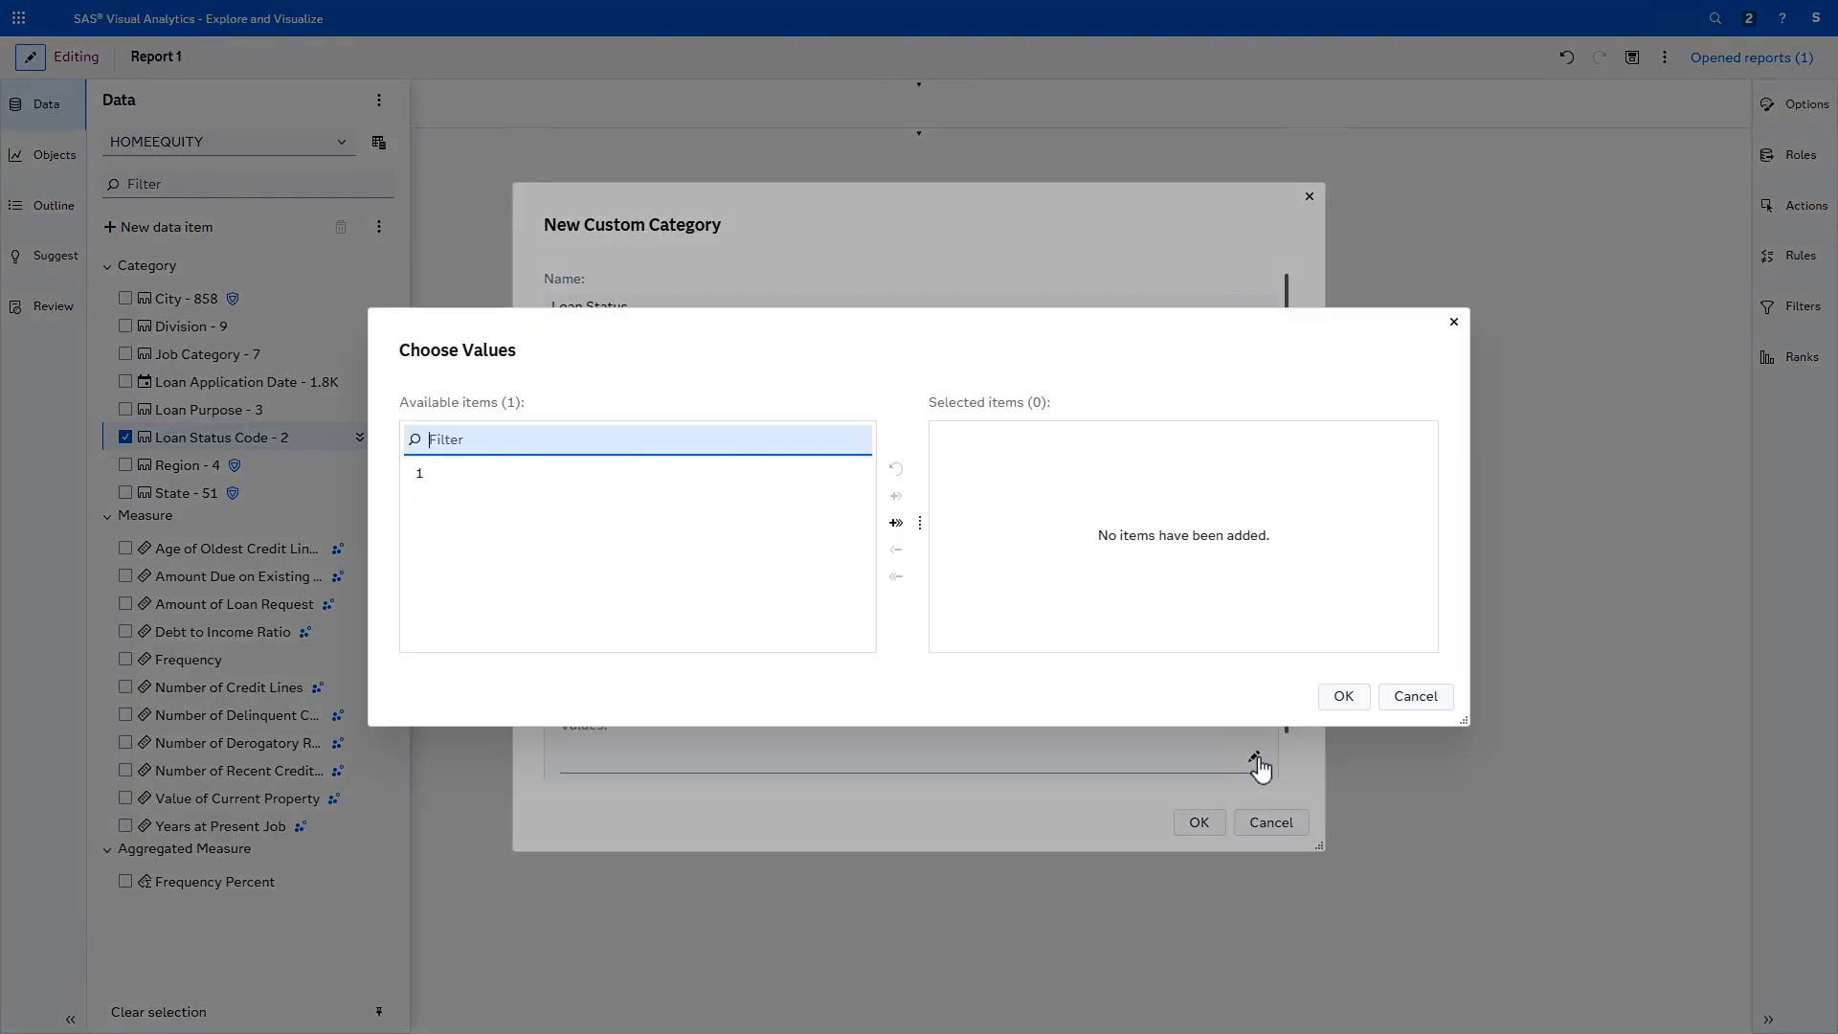
left_click(450, 474)
left_click(896, 497)
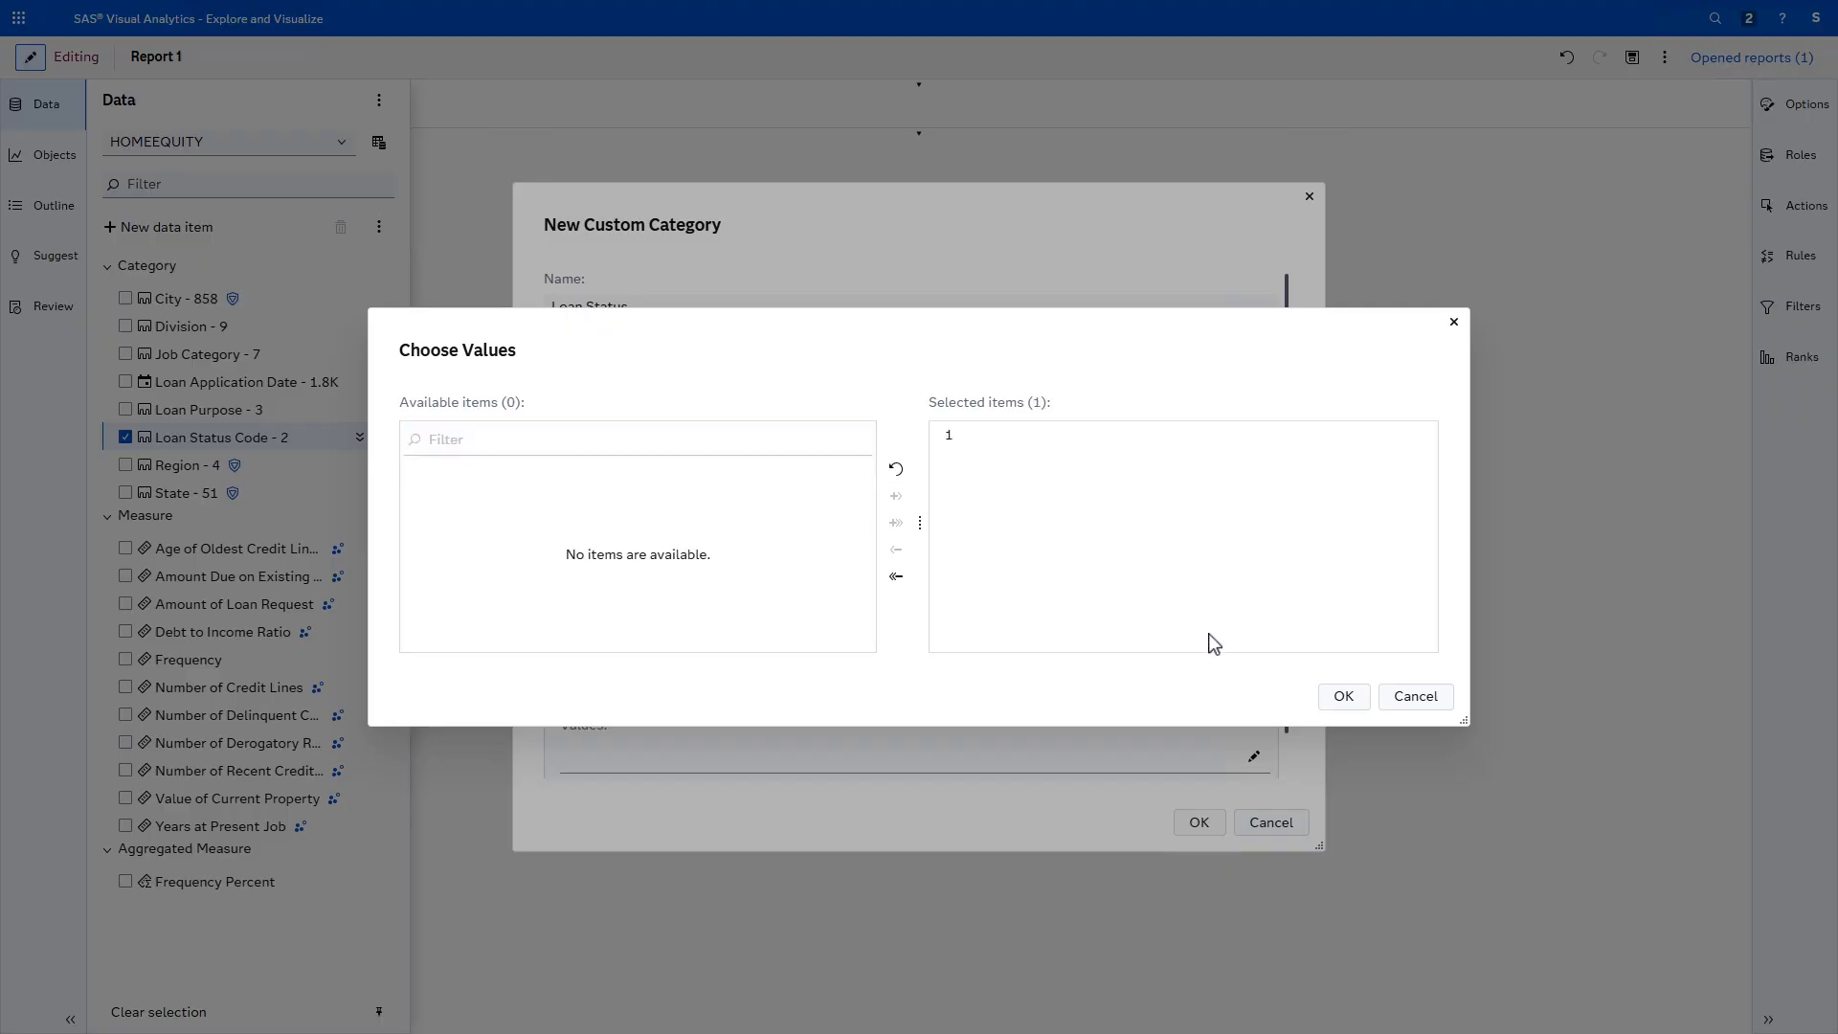
left_click(1344, 697)
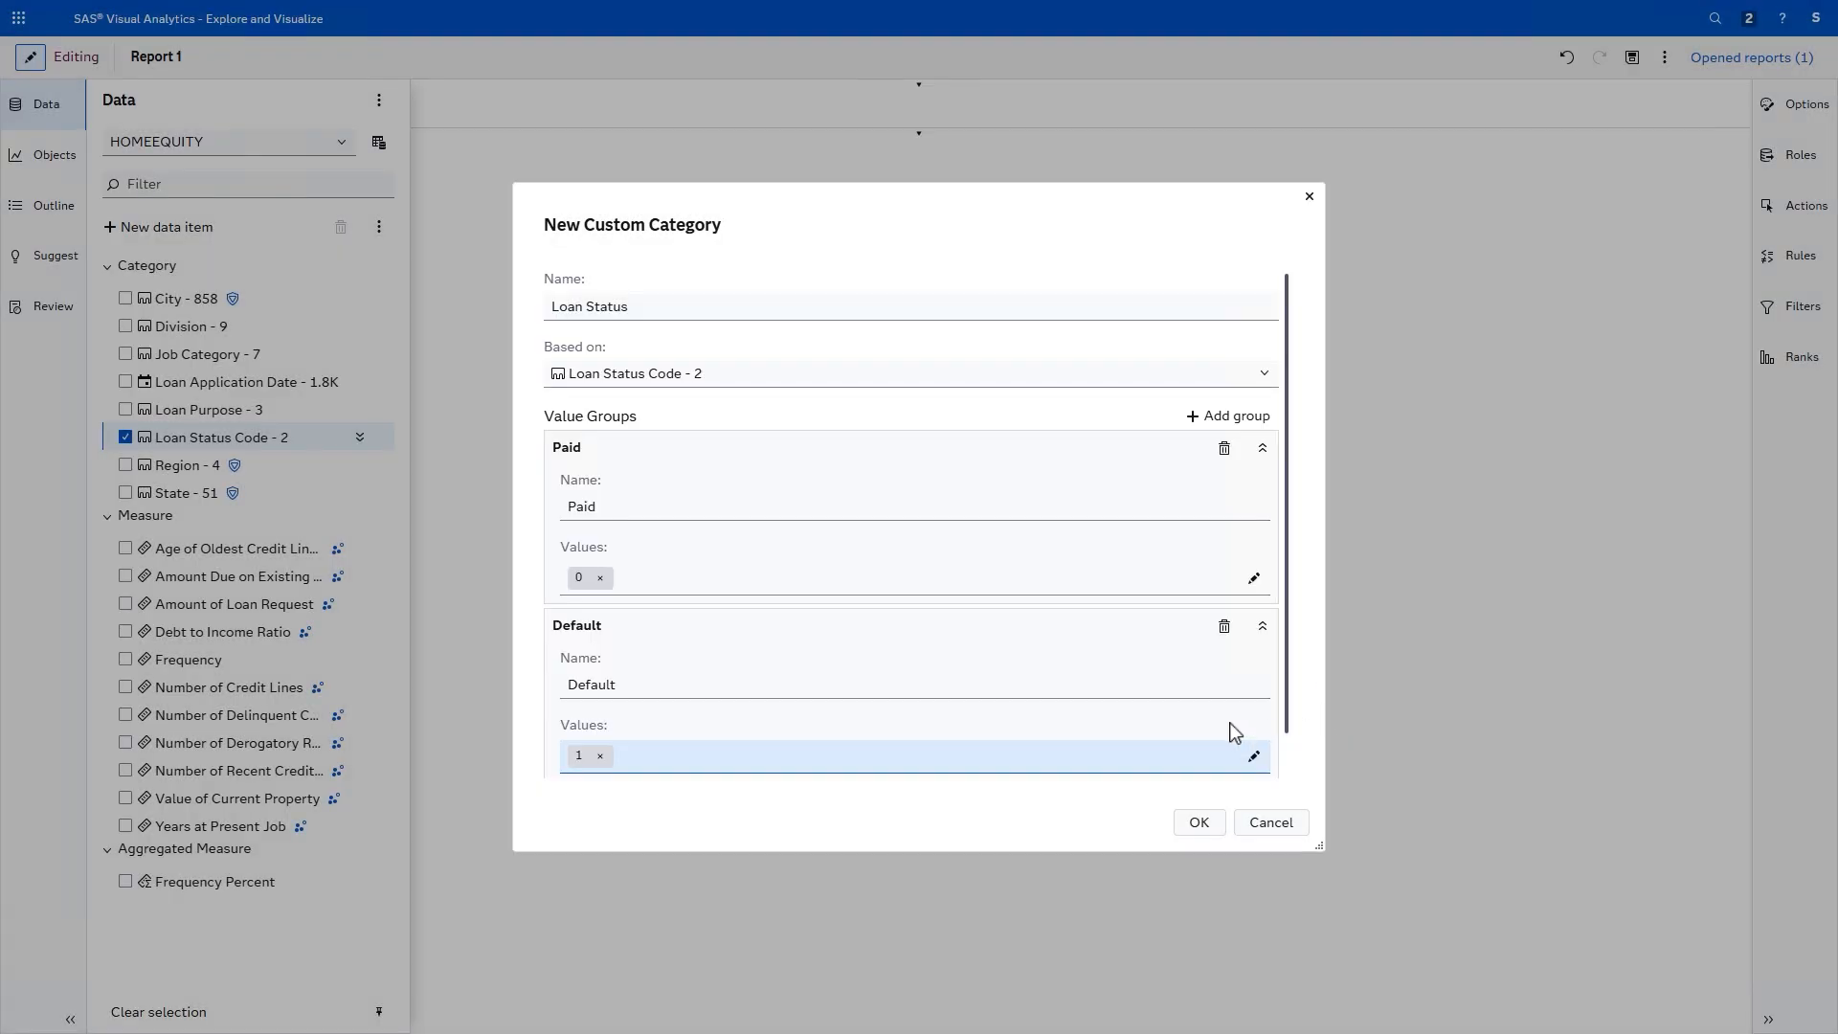
Step: Set the remaining values to Show as missing and create the Loan Status custom category
scroll(1206, 733, "down", 1)
scroll(1086, 770, "down", 2)
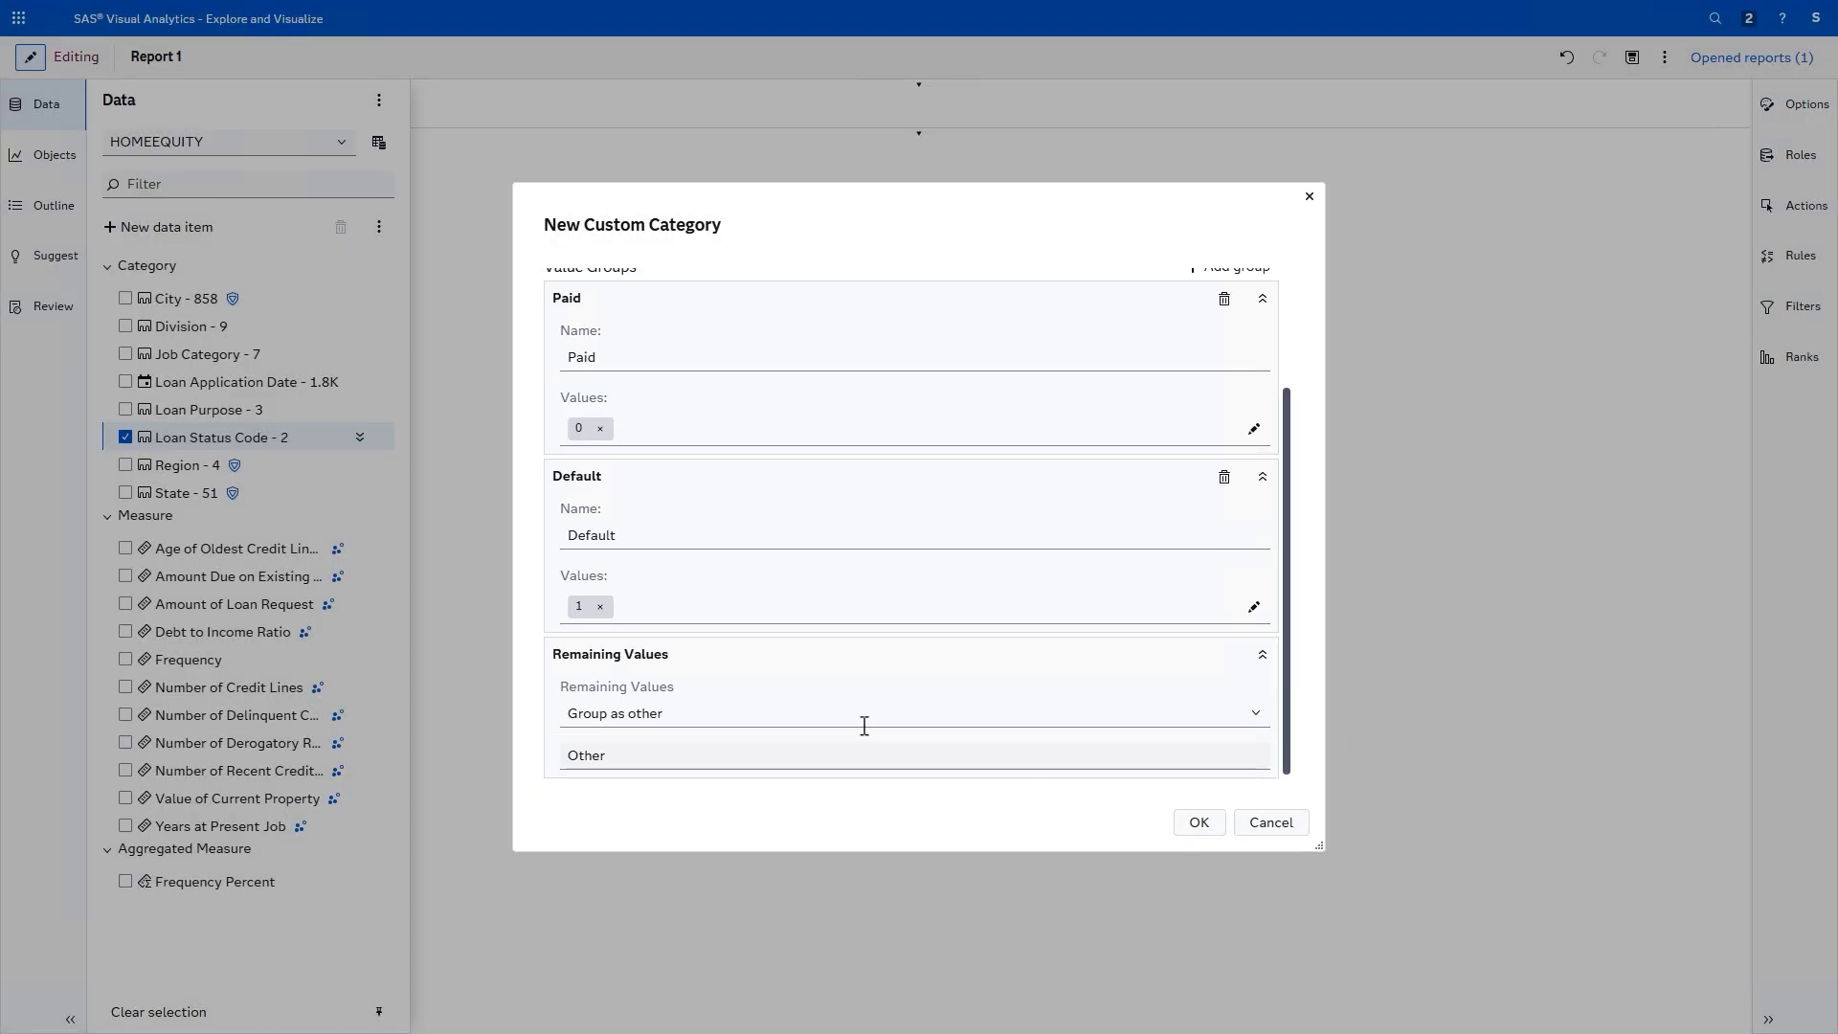
left_click(833, 719)
left_click(785, 748)
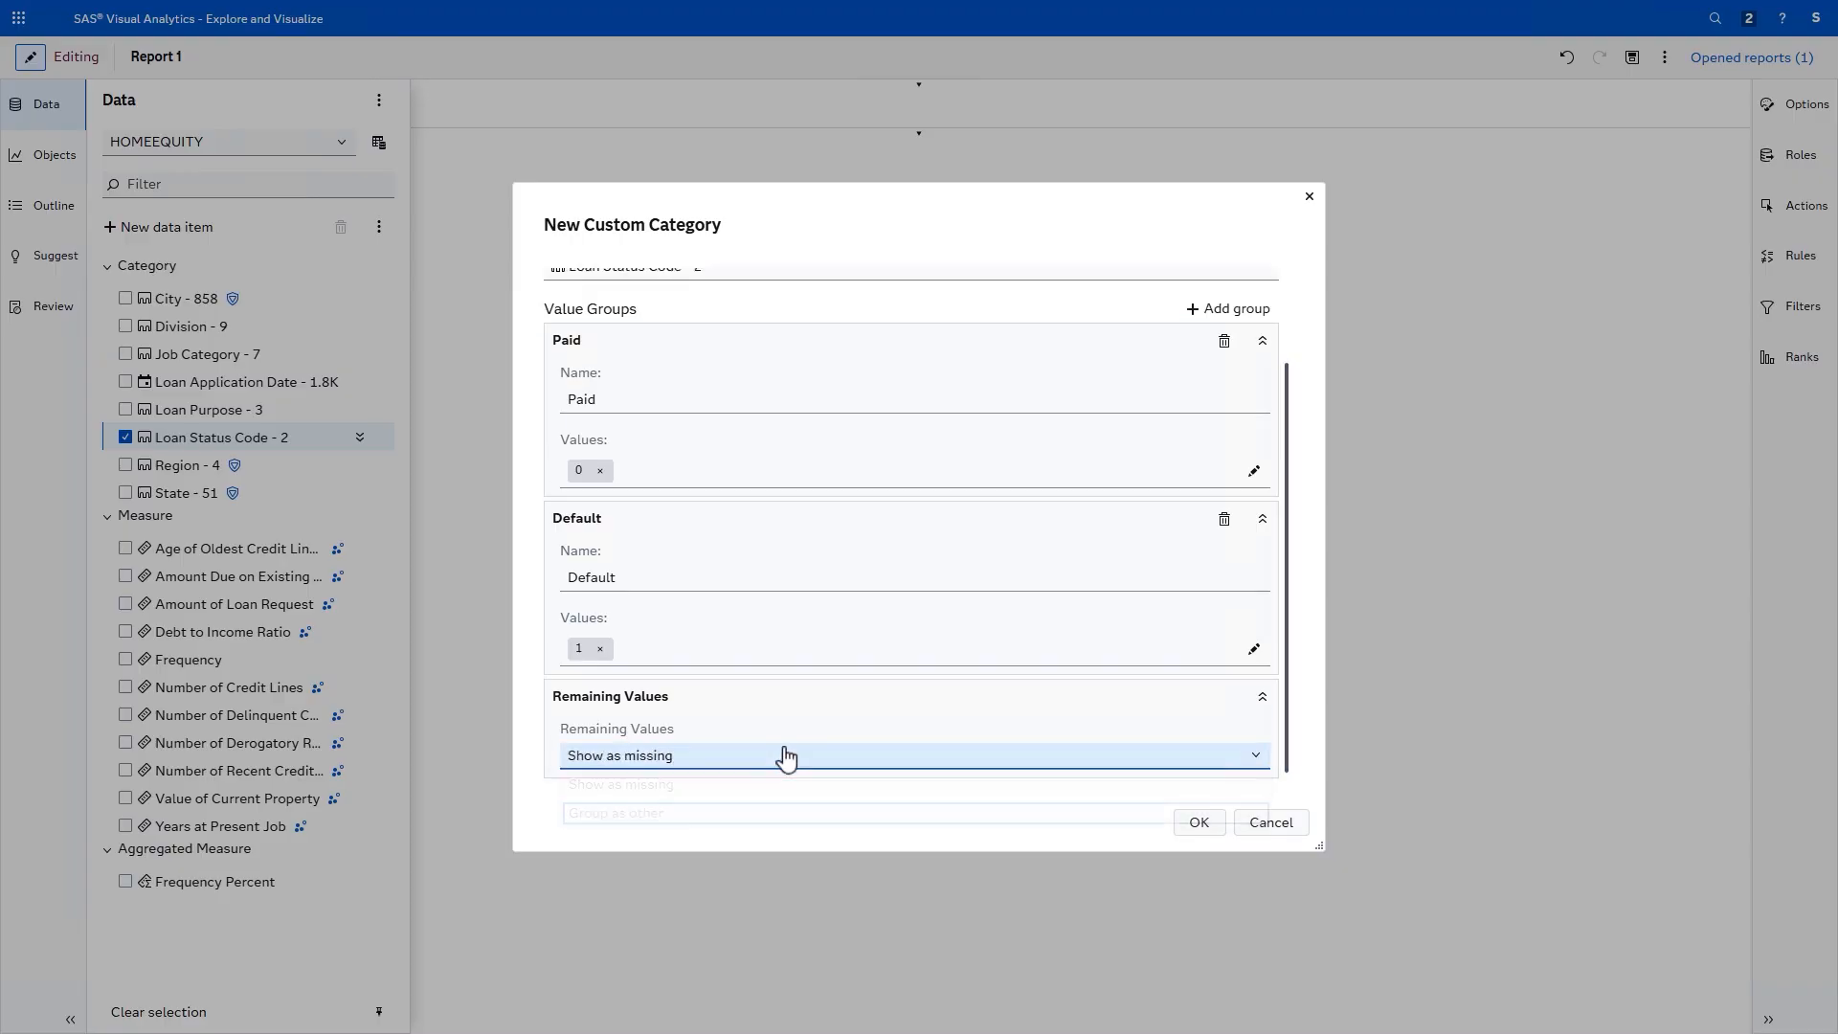
left_click(1196, 825)
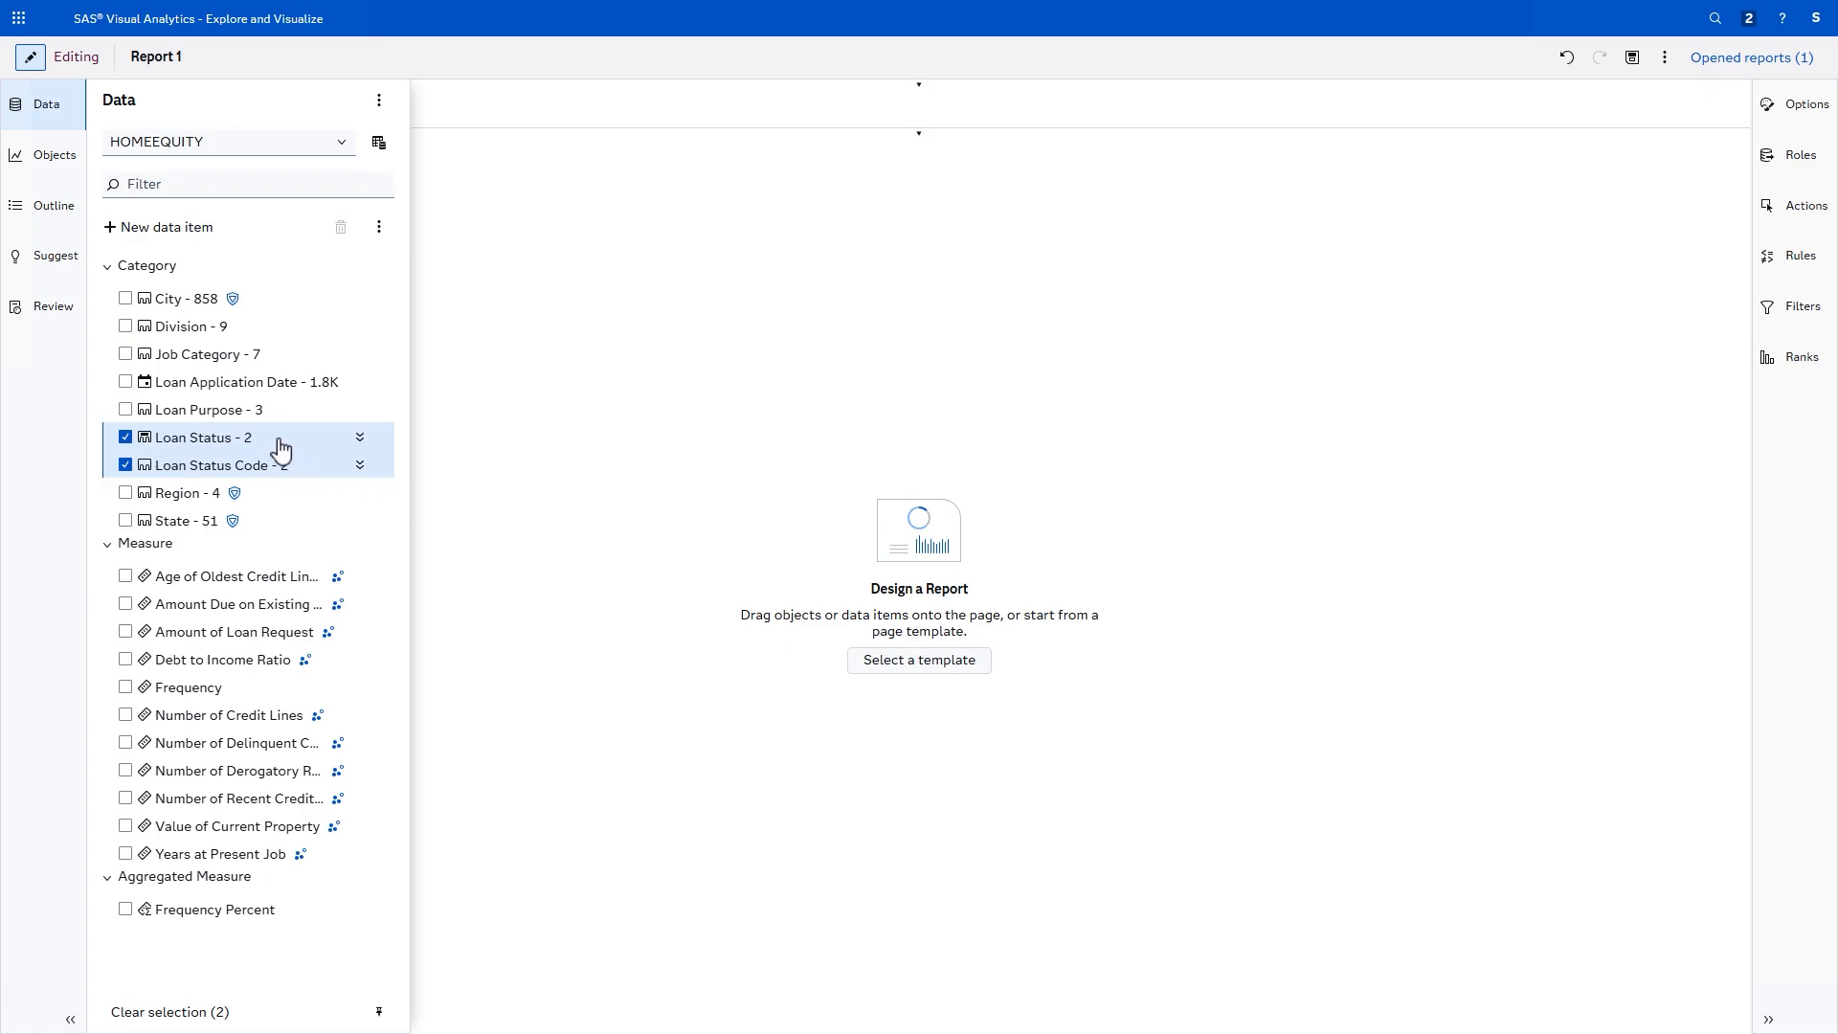
mouse_move(274, 445)
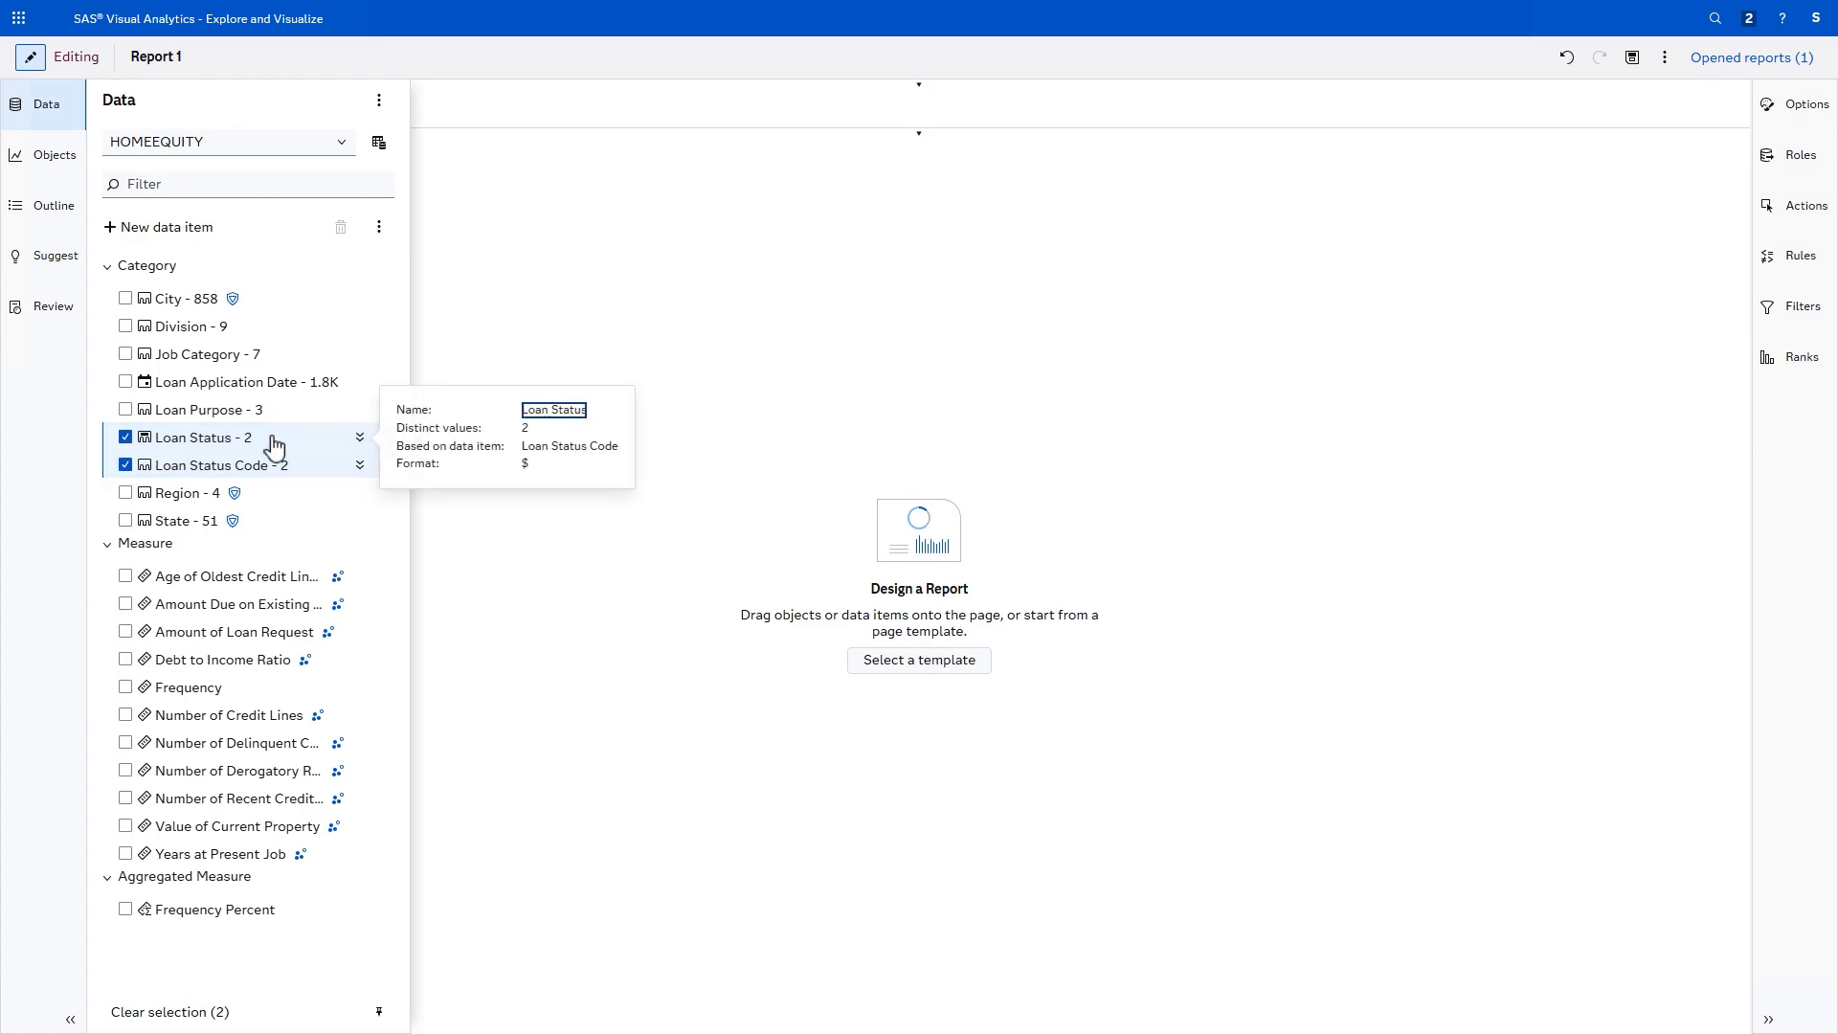
left_click(125, 437)
left_click(126, 467)
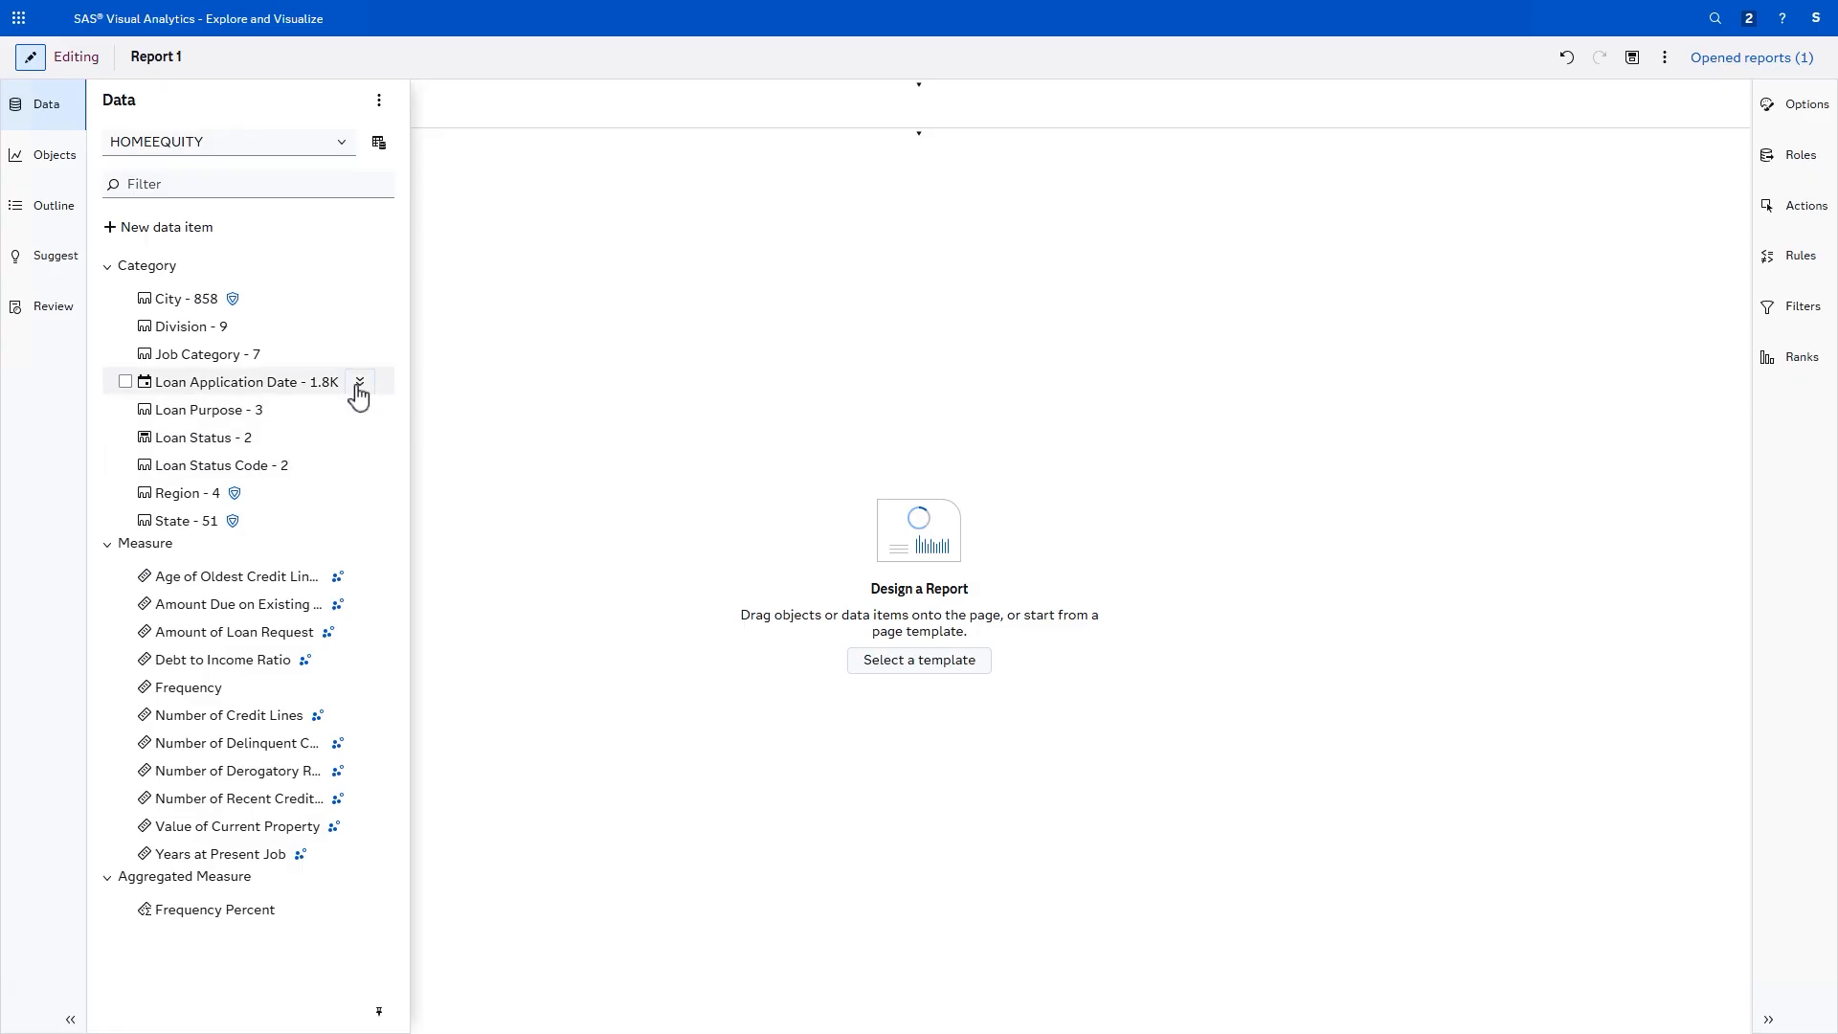
Step: Change the format of the Loan Application Date data item to MMMYYYY
left_click(359, 386)
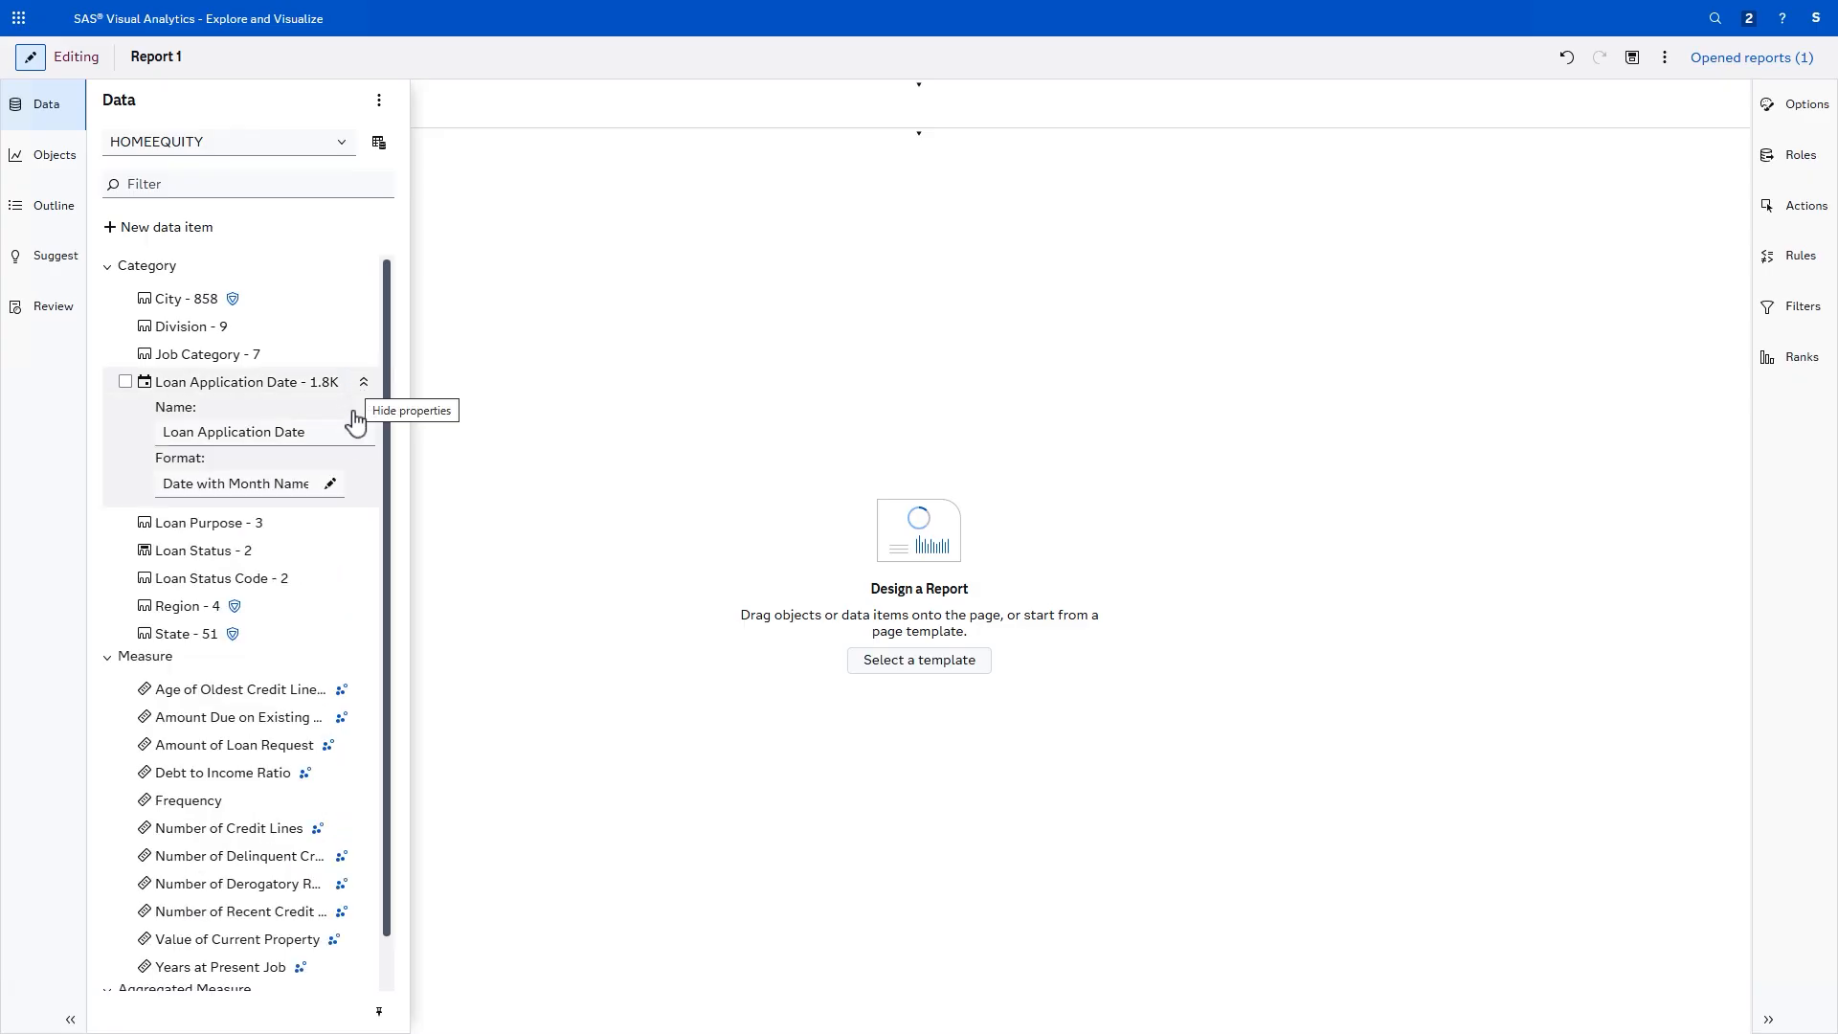
left_click(332, 485)
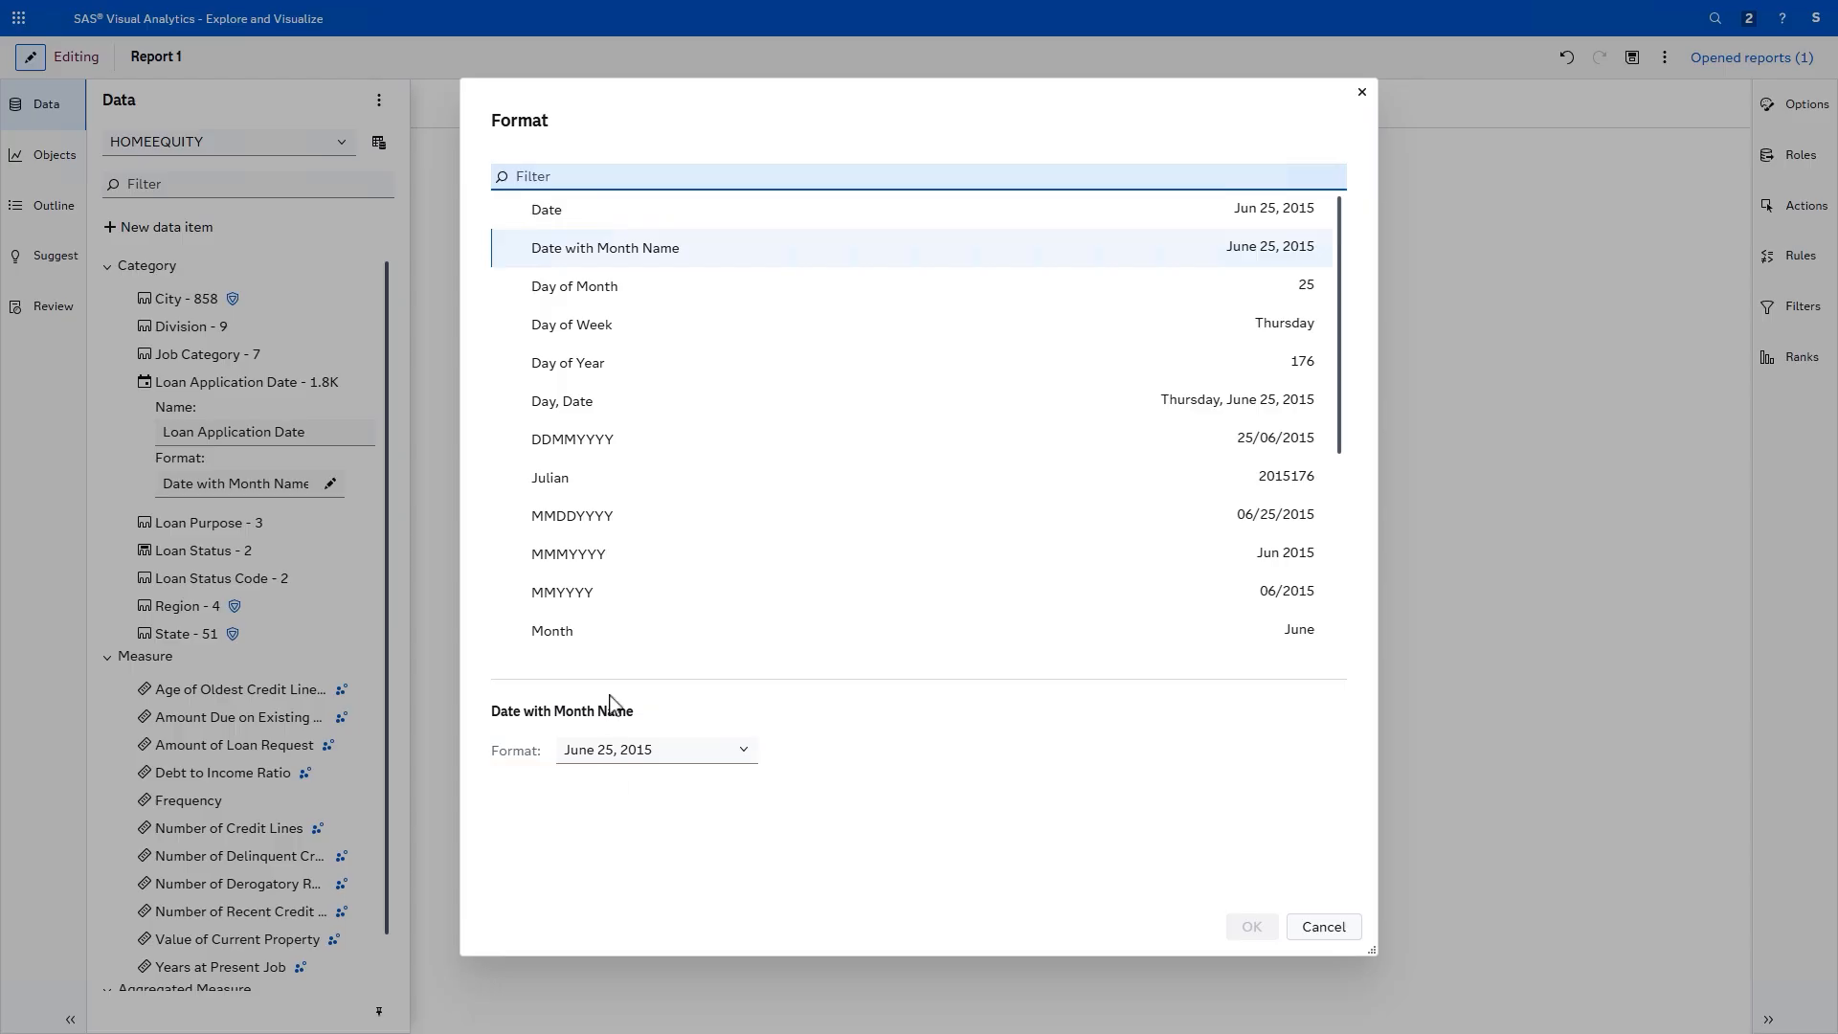
left_click(595, 563)
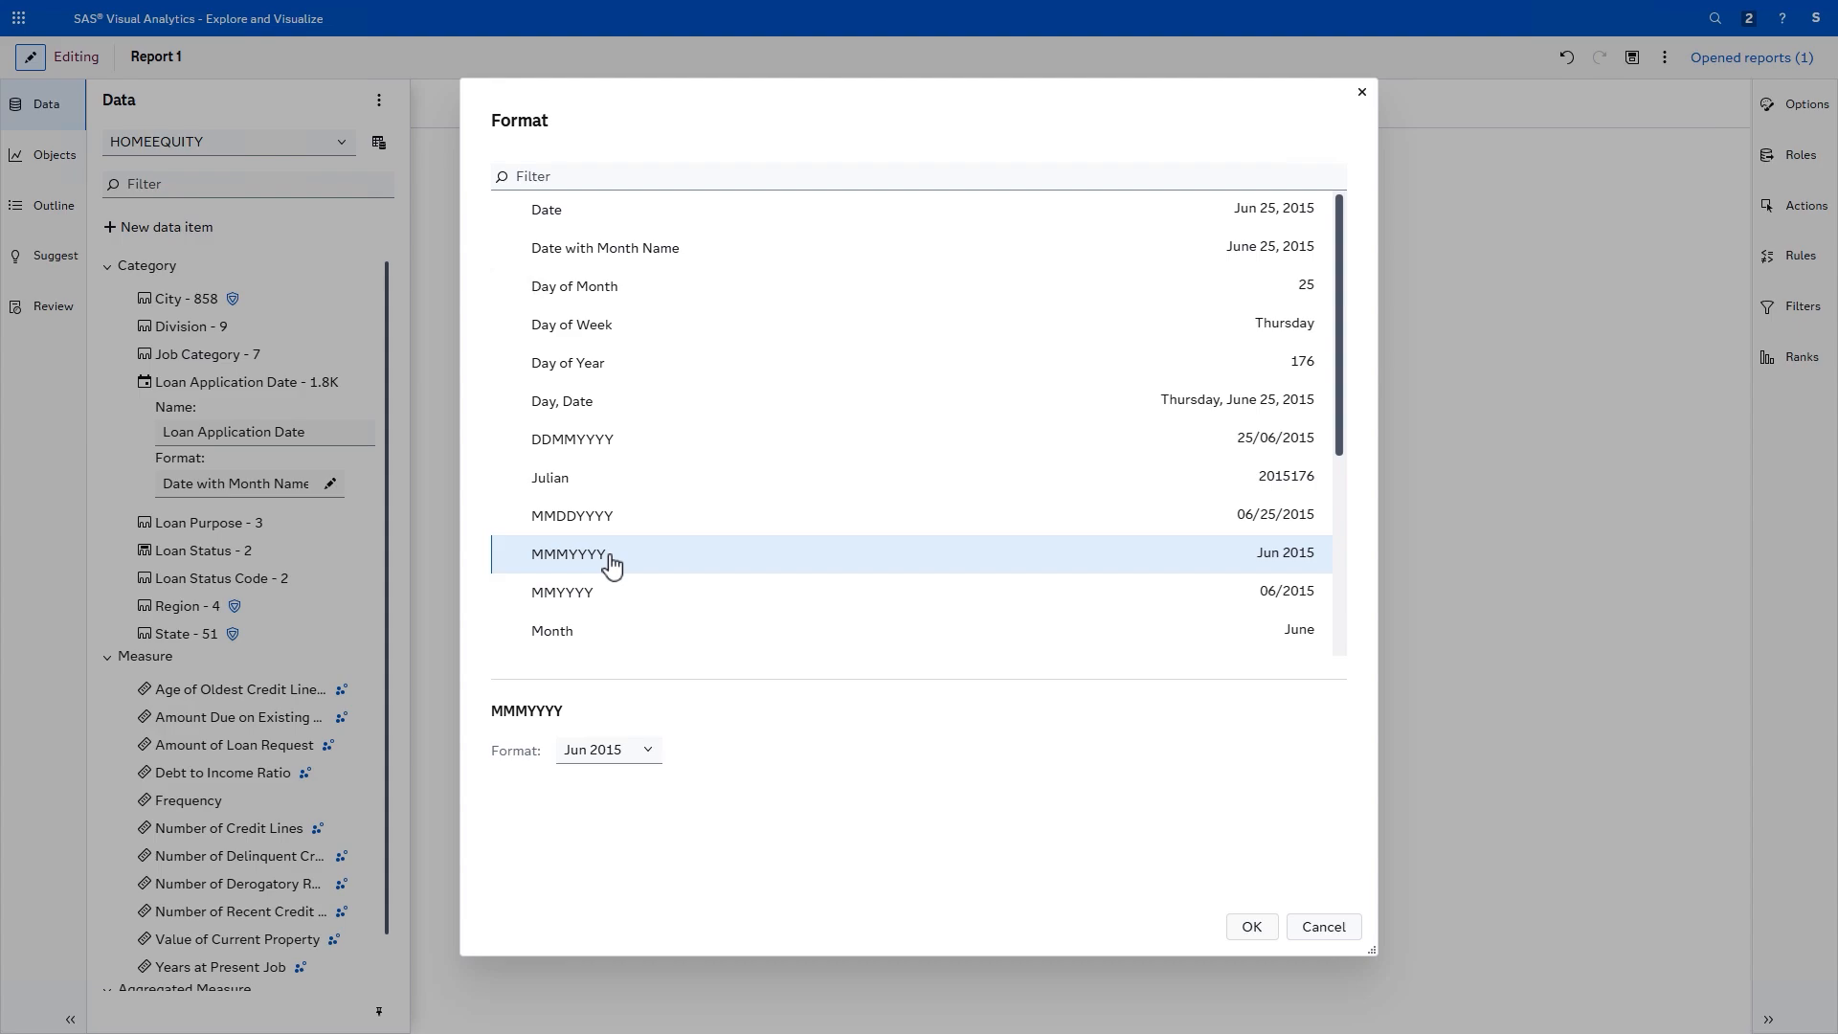
left_click(1235, 929)
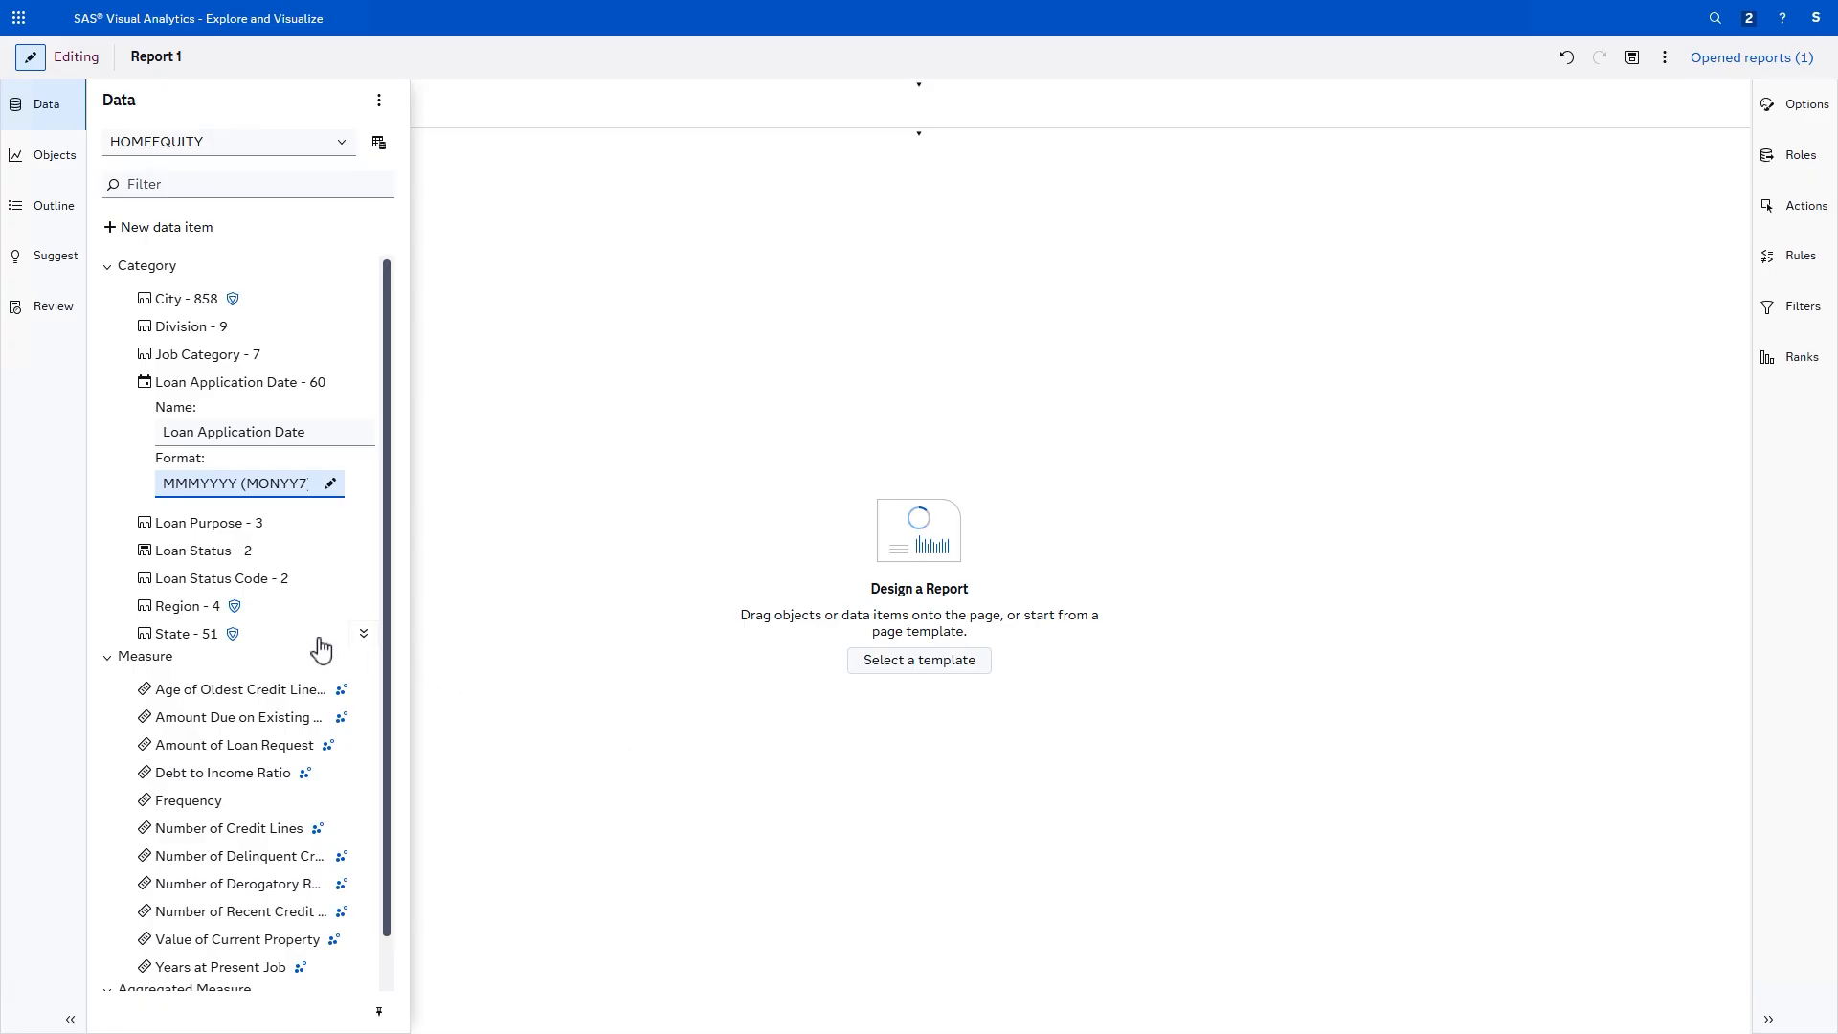
Step: Classify the State data item as Geography, using name or code lookup with US State Names as the context
mouse_move(319, 651)
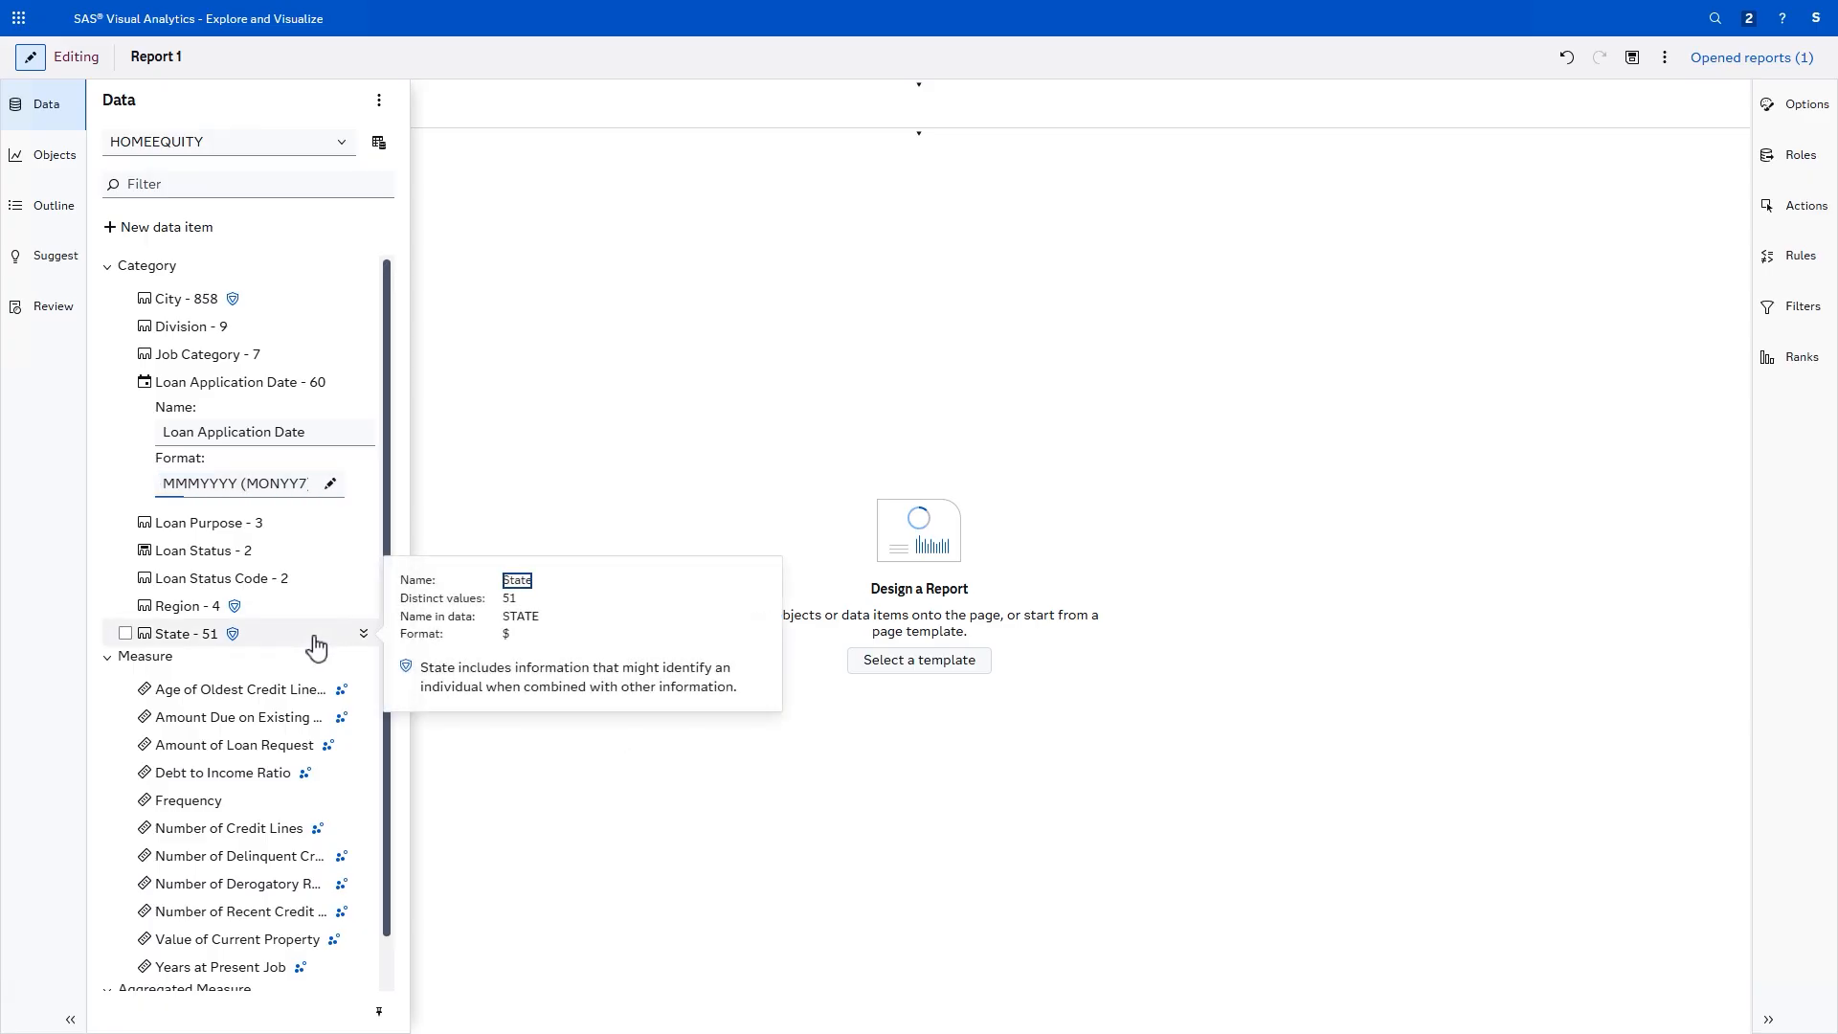
left_click(363, 635)
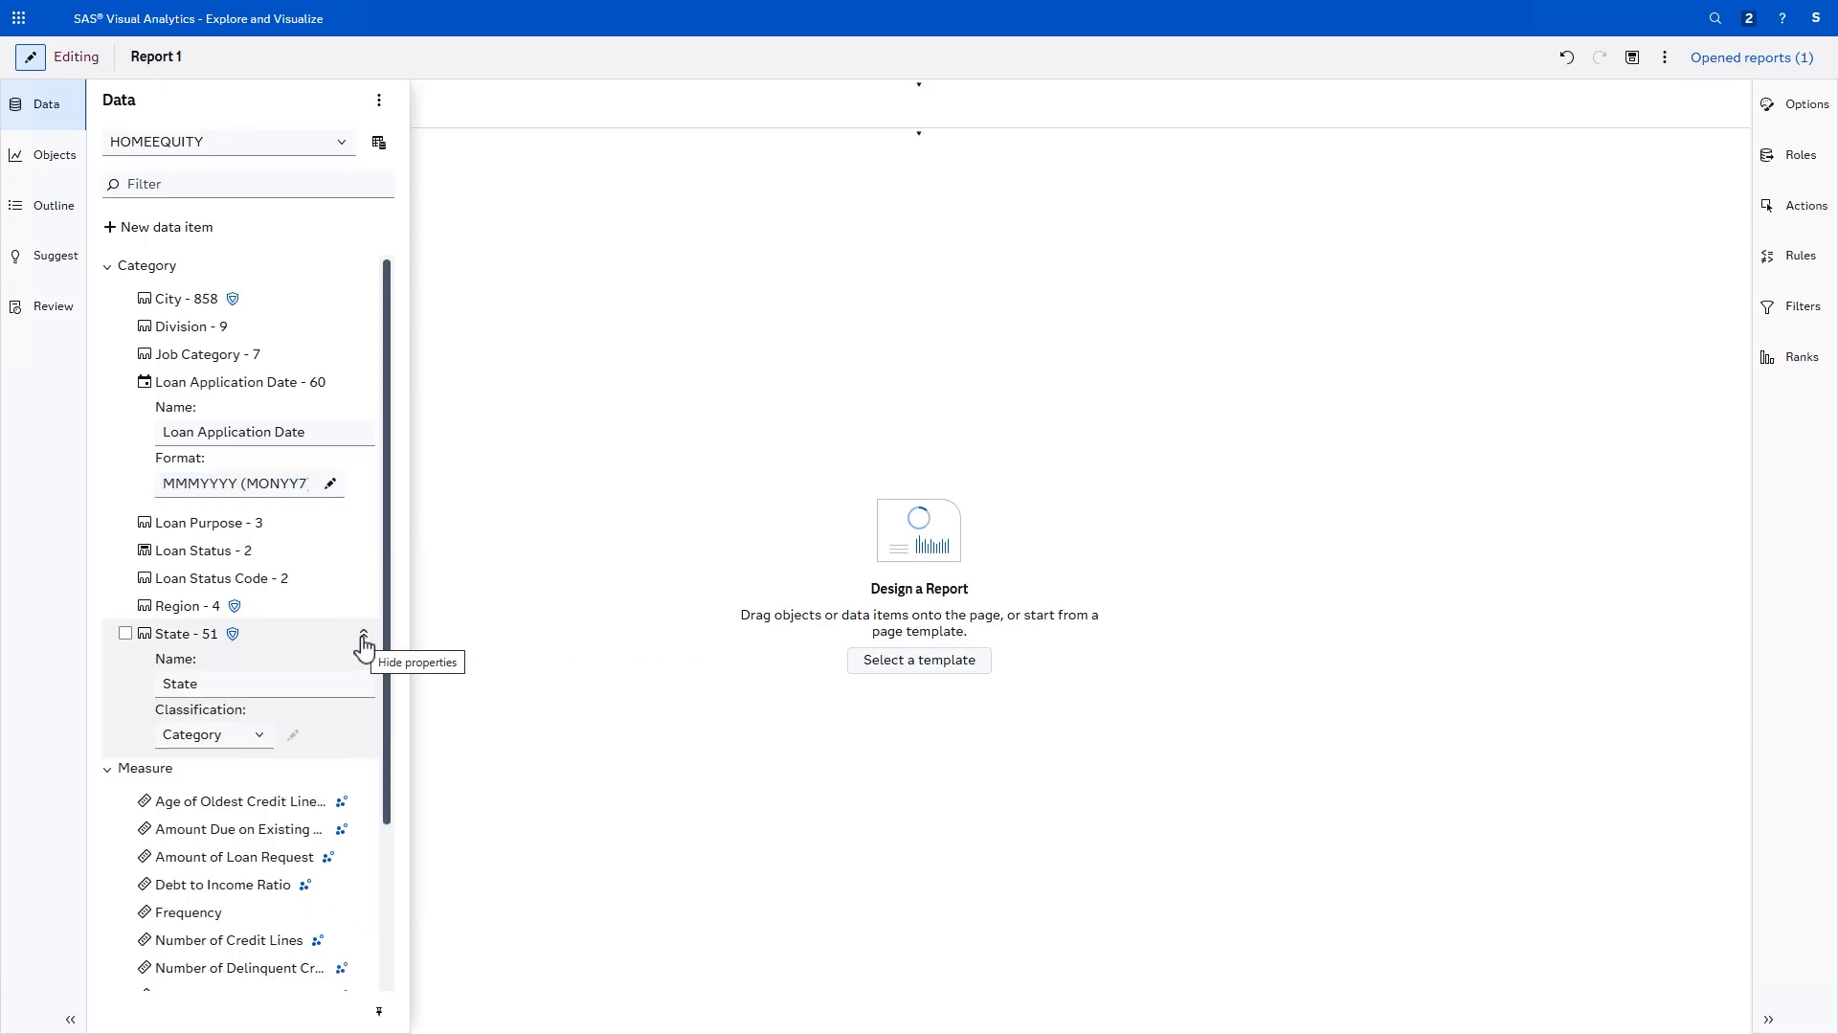
left_click(258, 737)
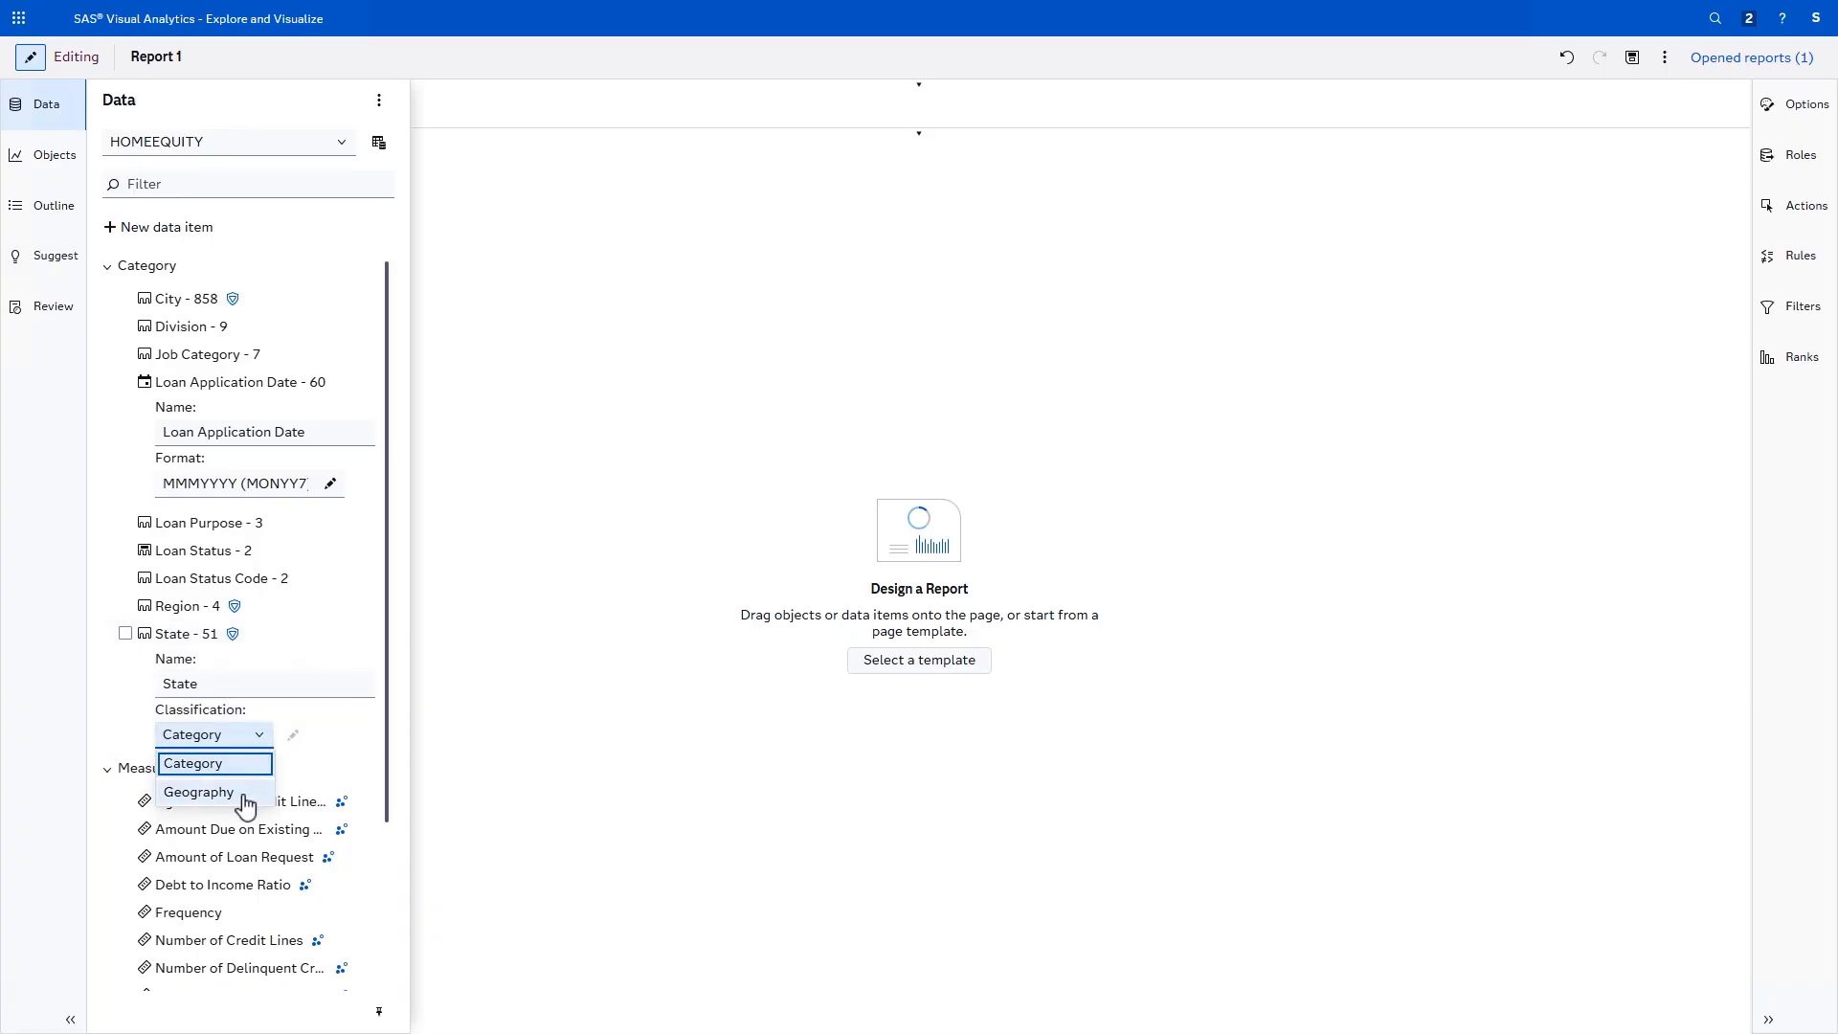
left_click(243, 793)
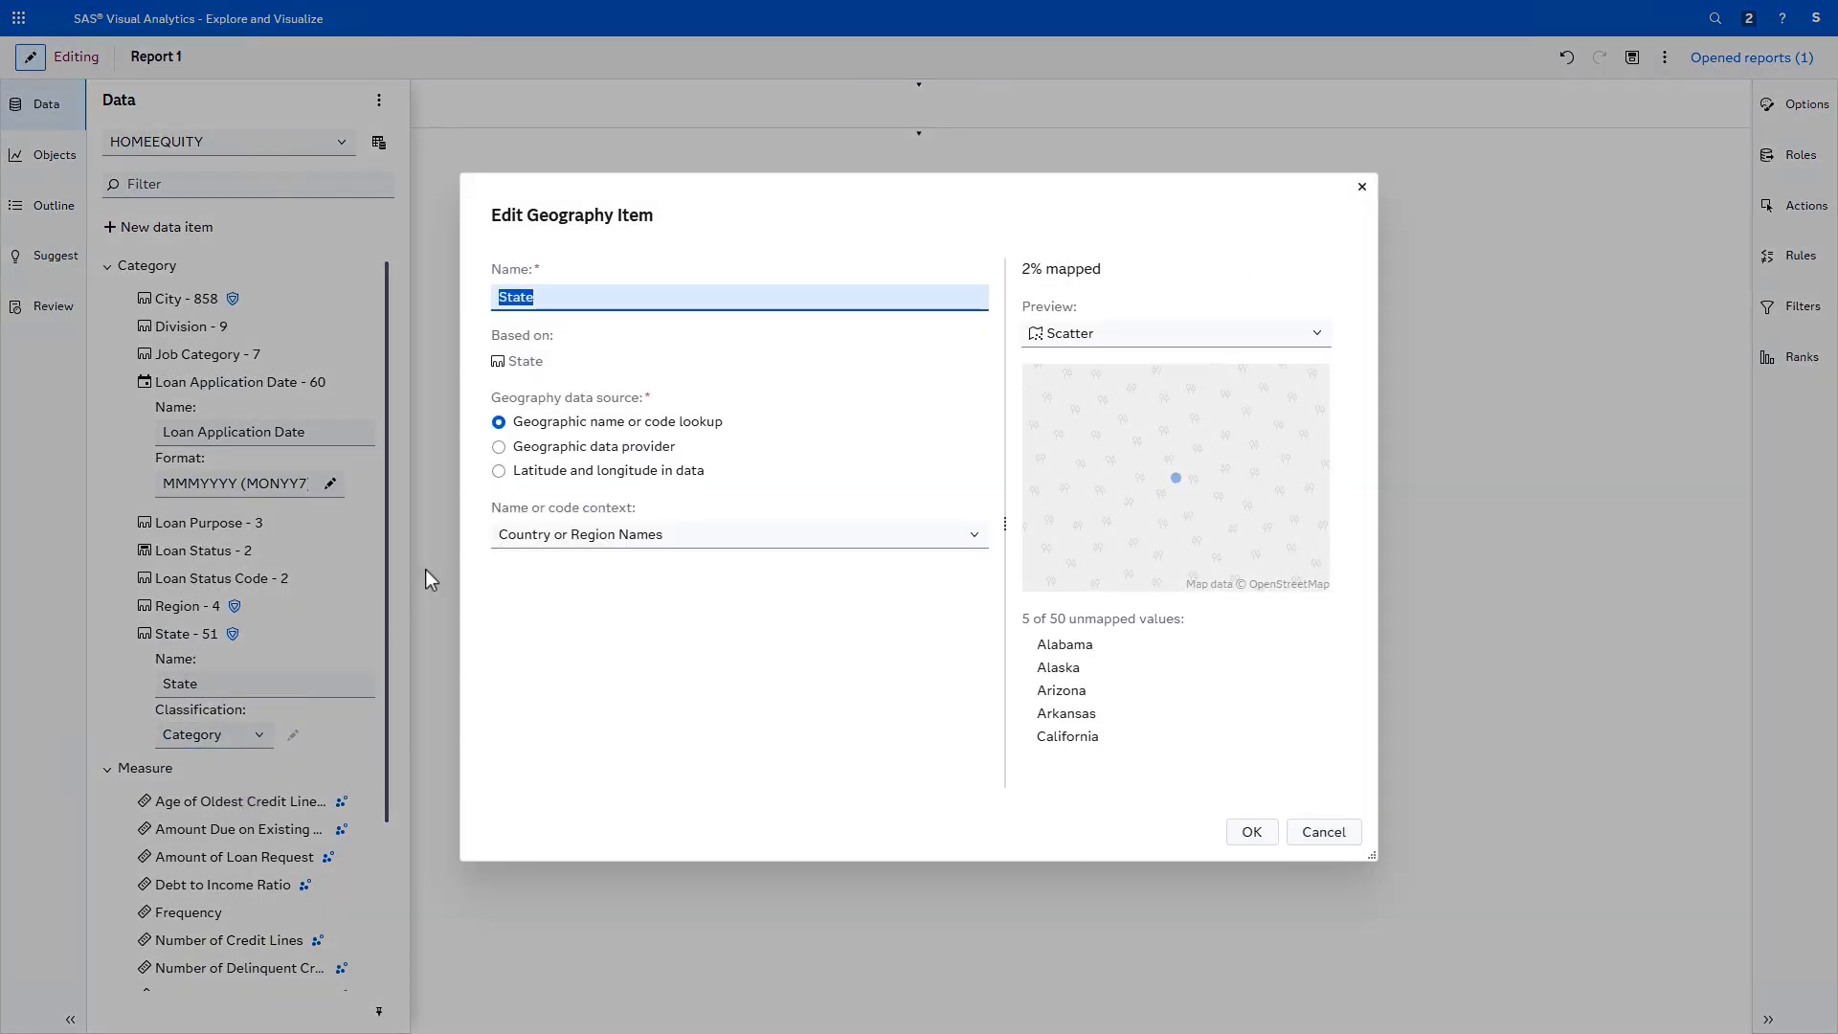
left_click(875, 546)
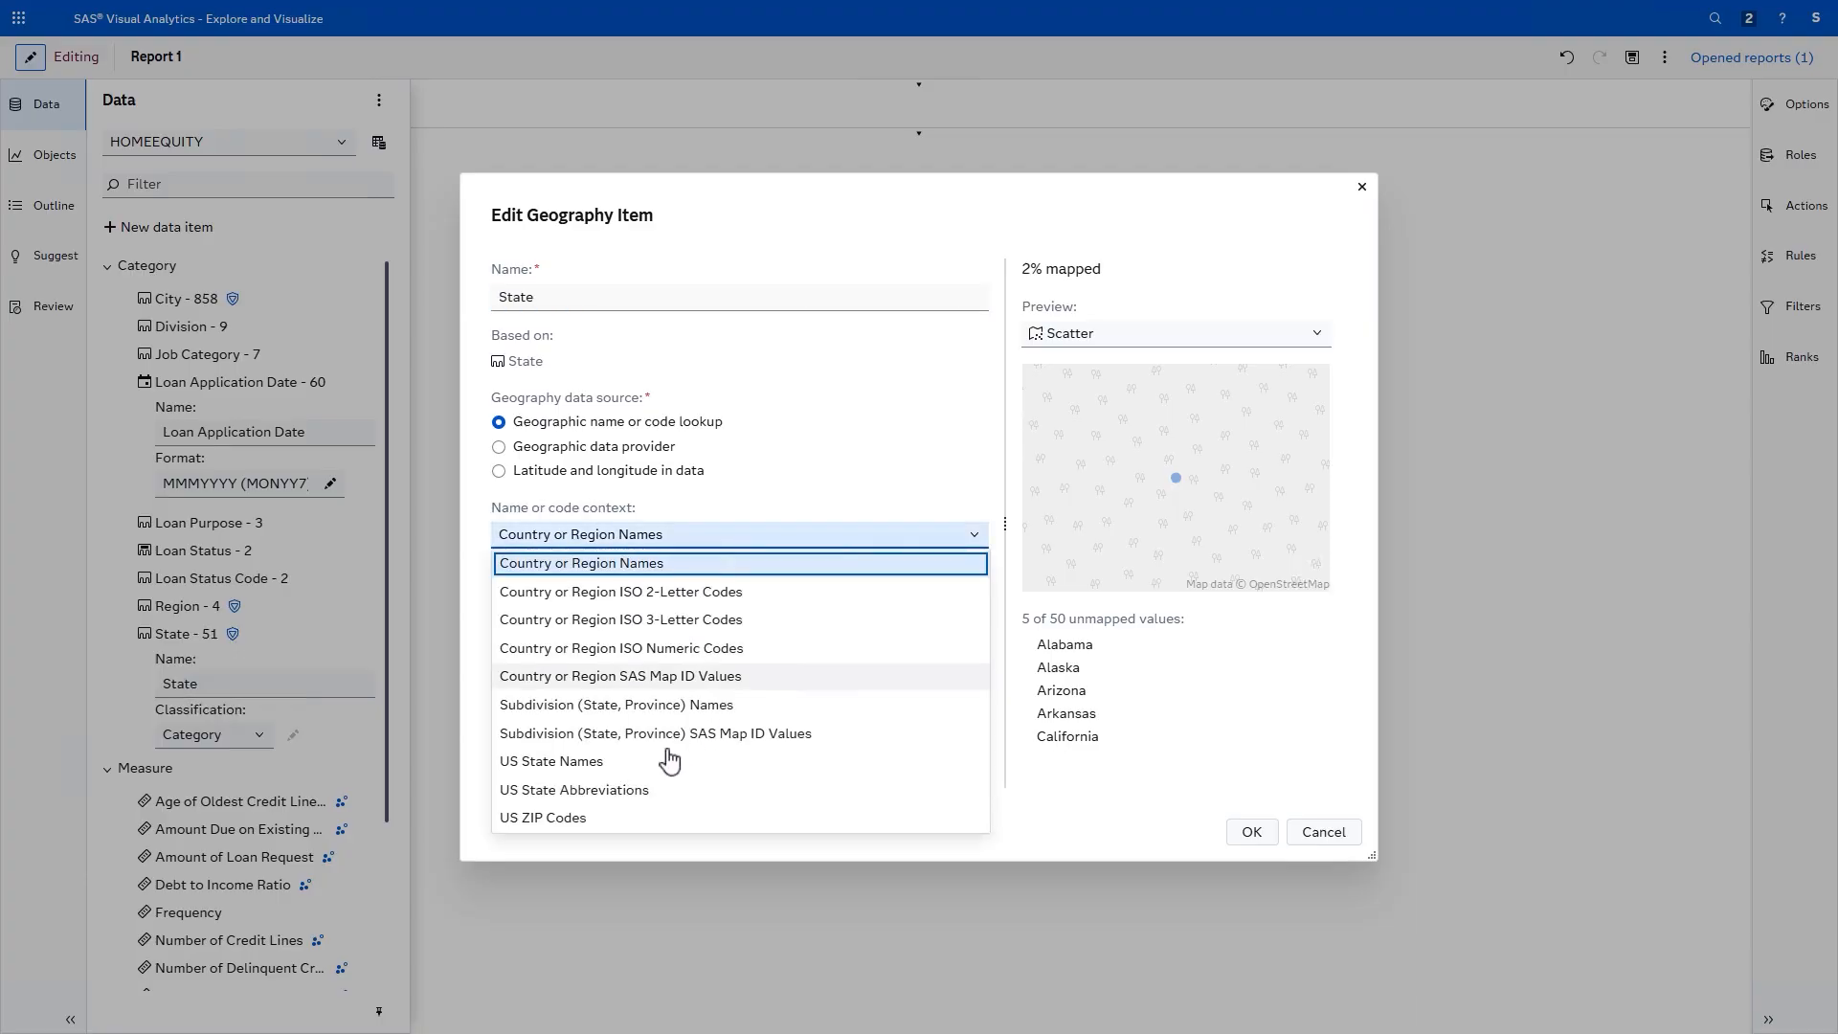
left_click(651, 764)
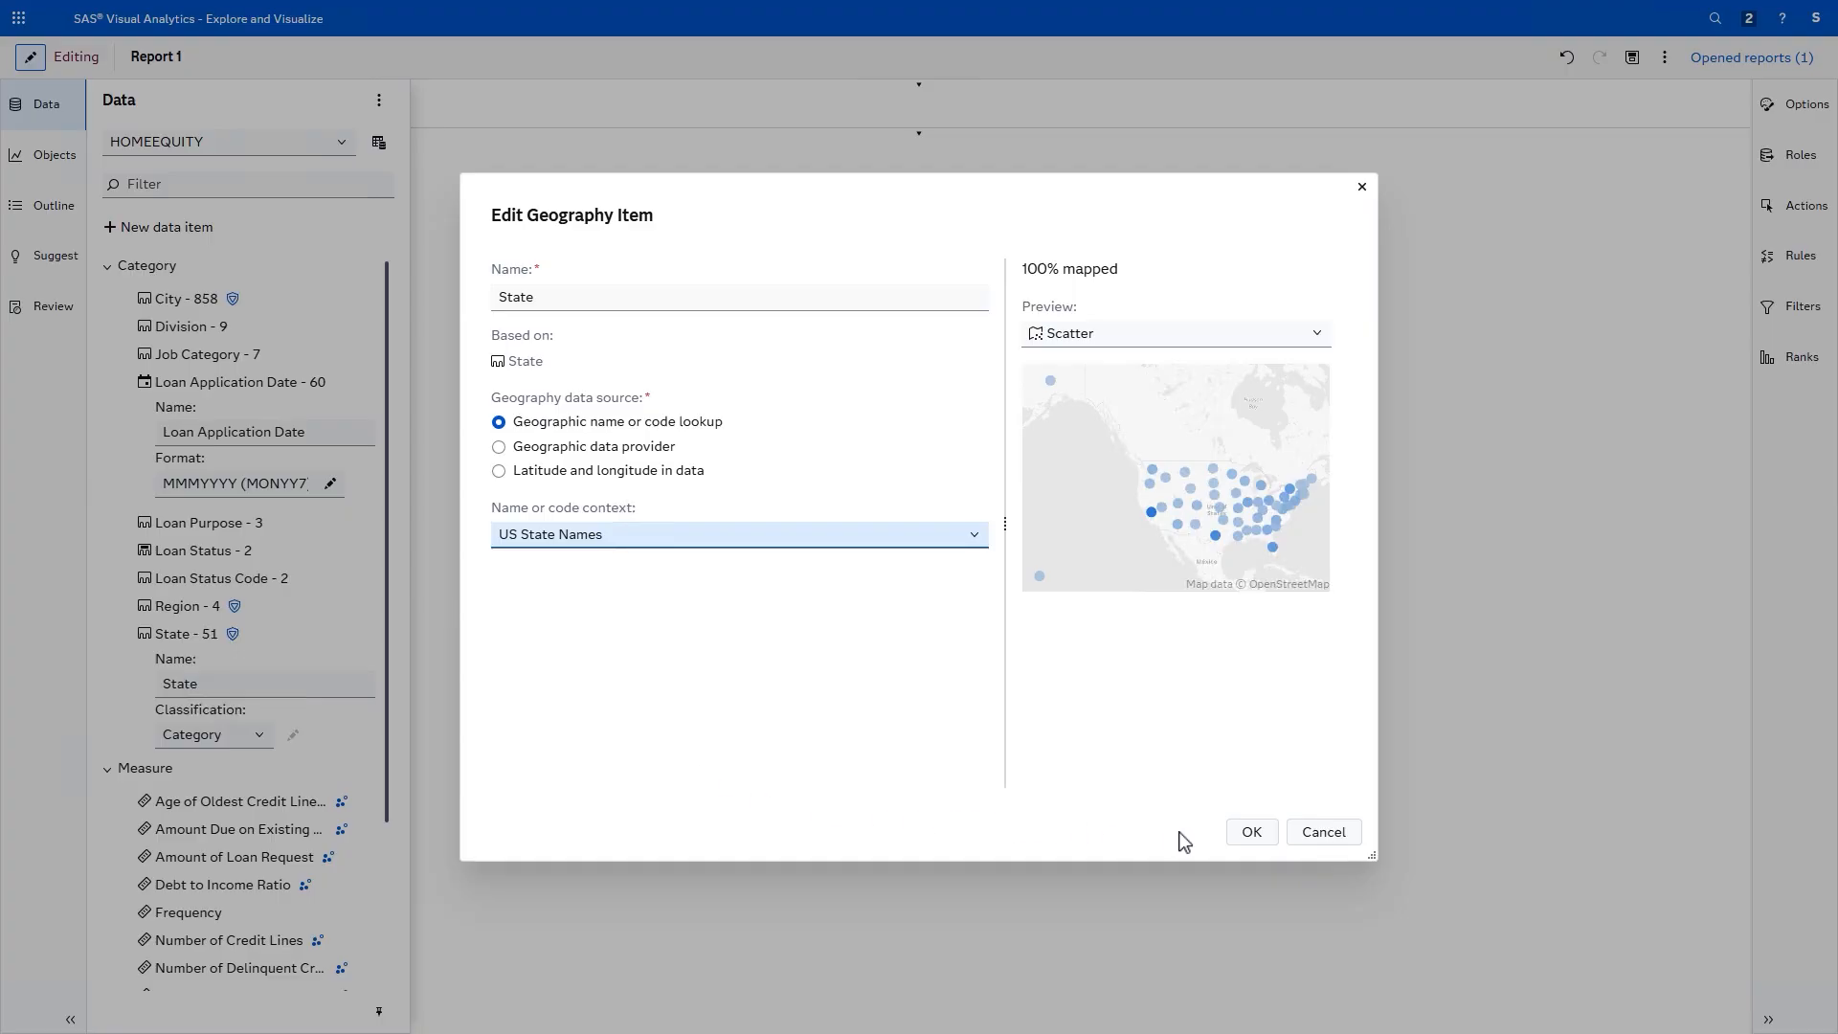
left_click(1253, 832)
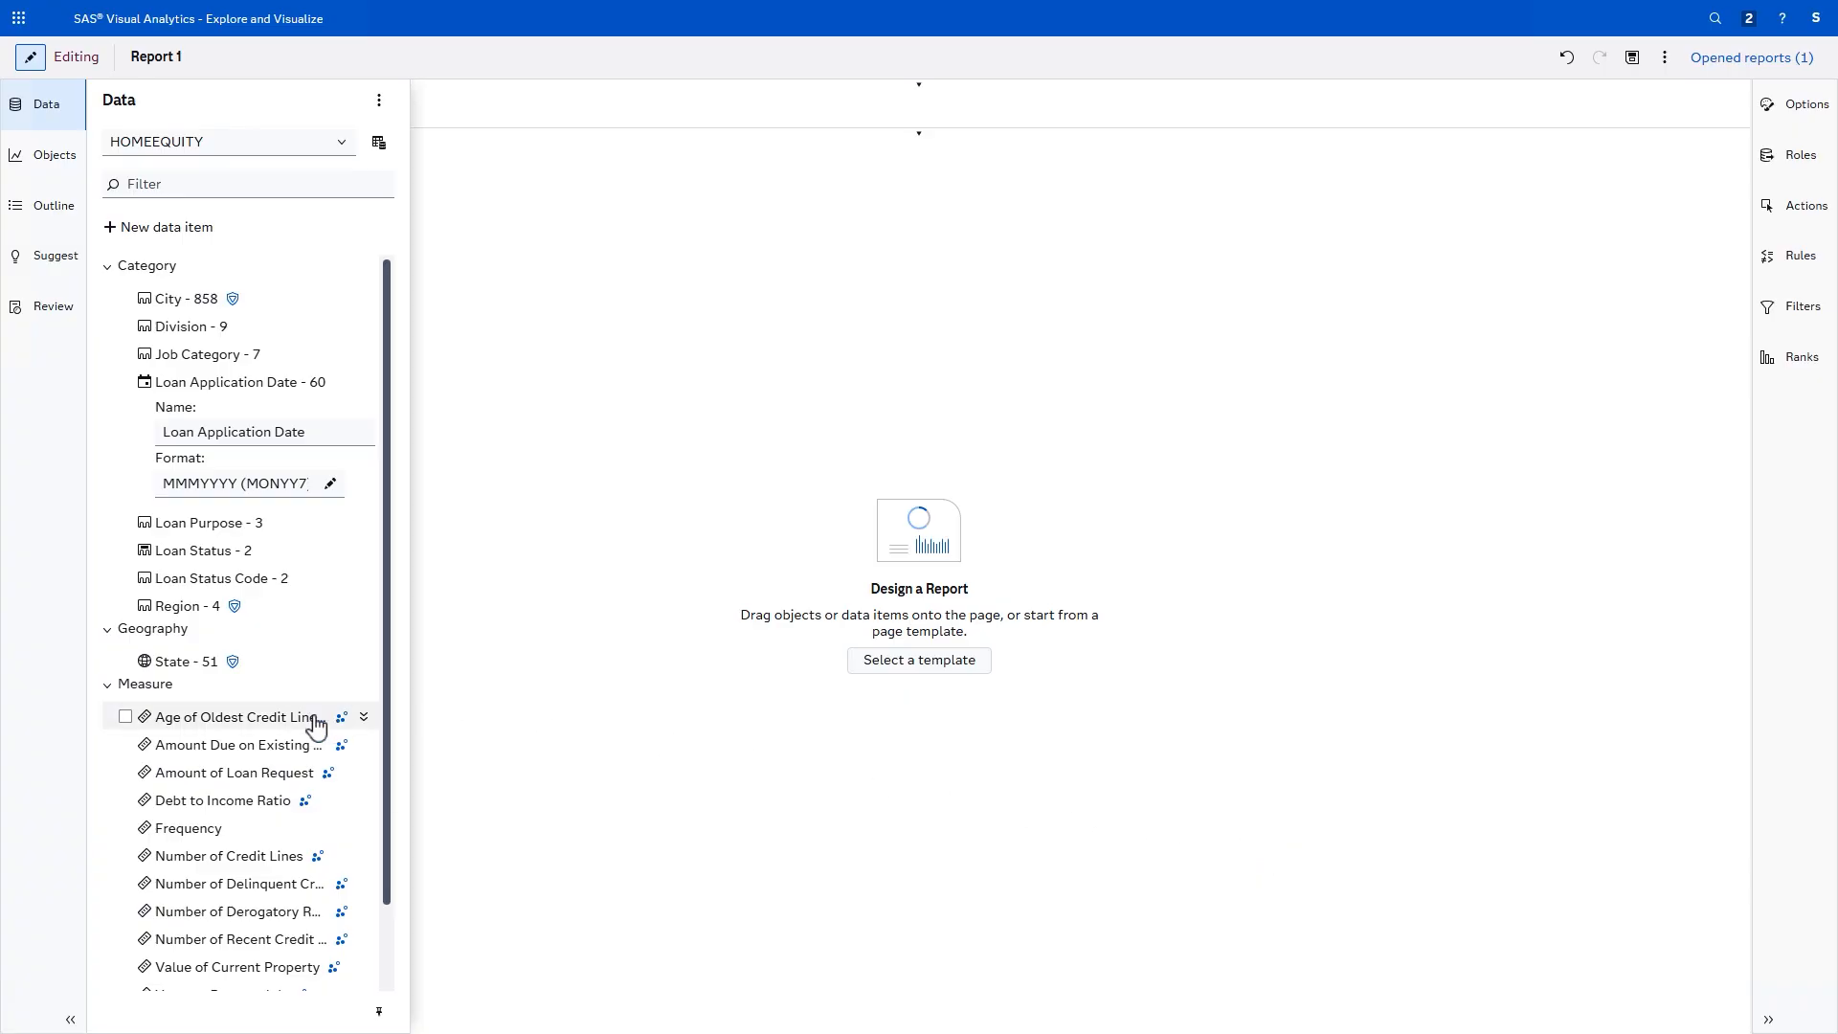
Step: Set the aggregation to Average for all measures that share the aggregation of Age of Oldest Credit Line and Amount Due on Existing Mortgage
mouse_move(317, 727)
mouse_move(297, 758)
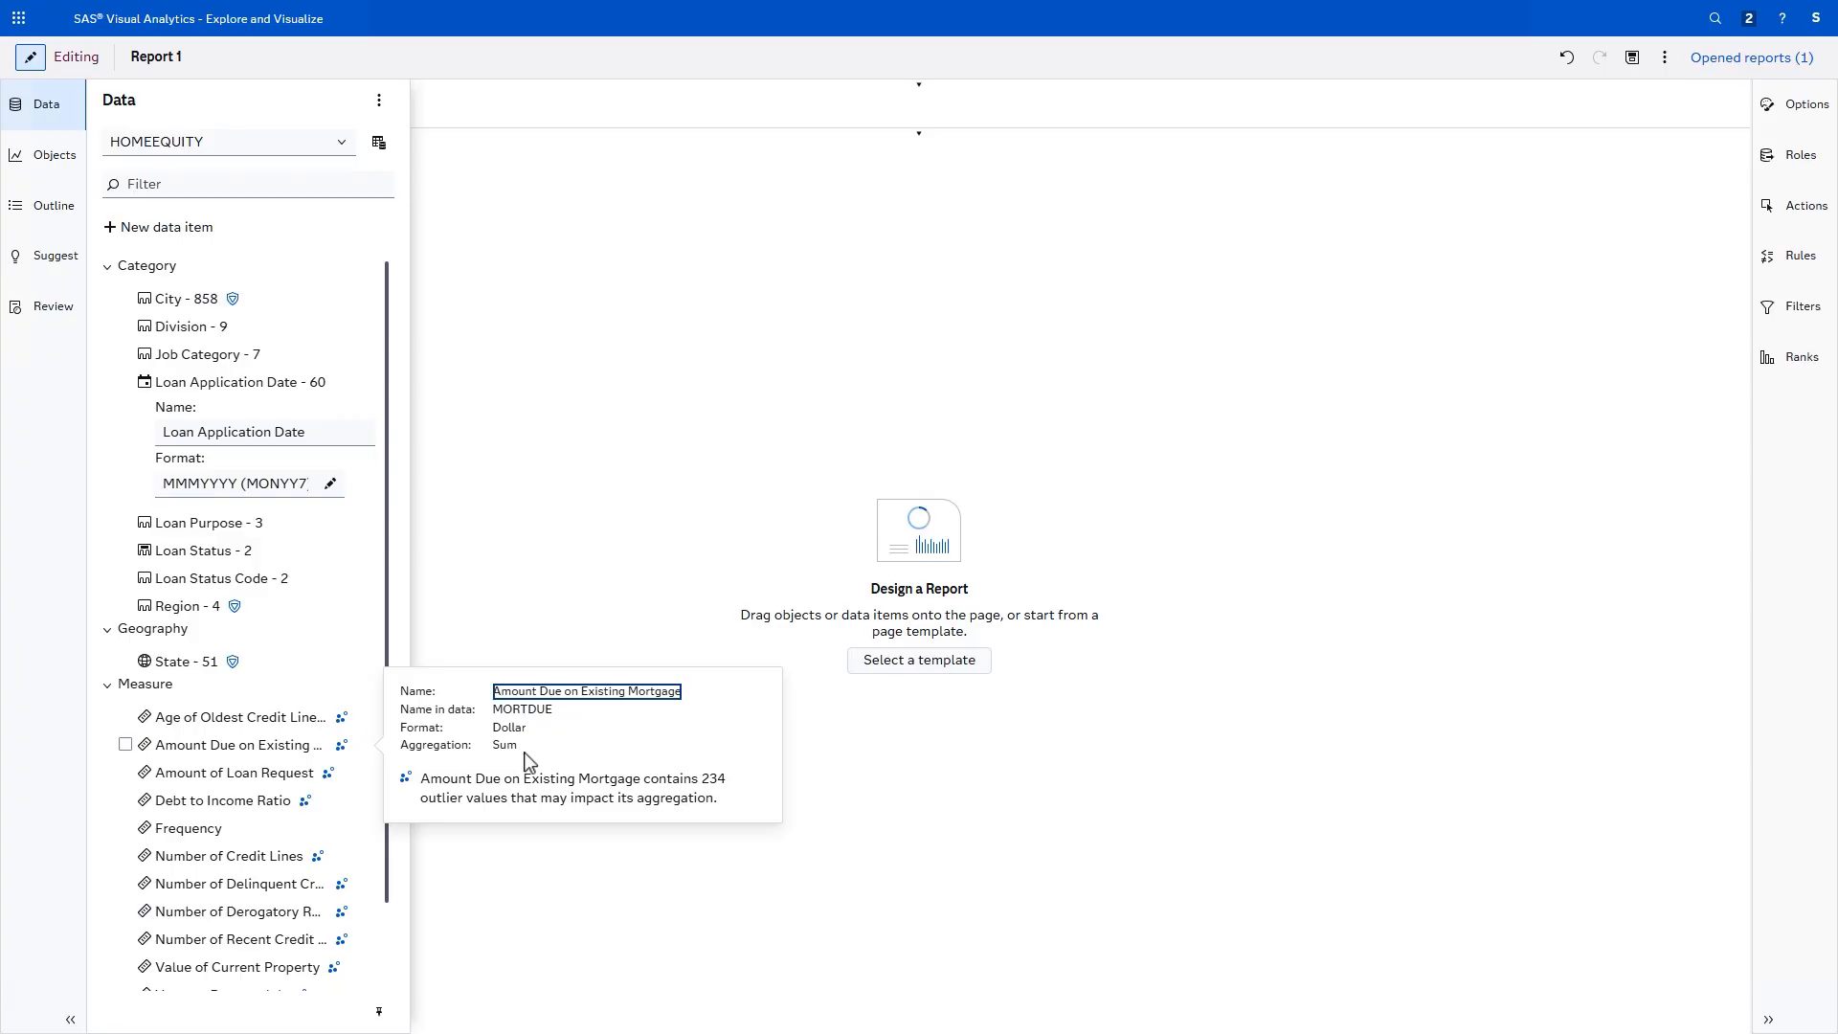
left_click(125, 720)
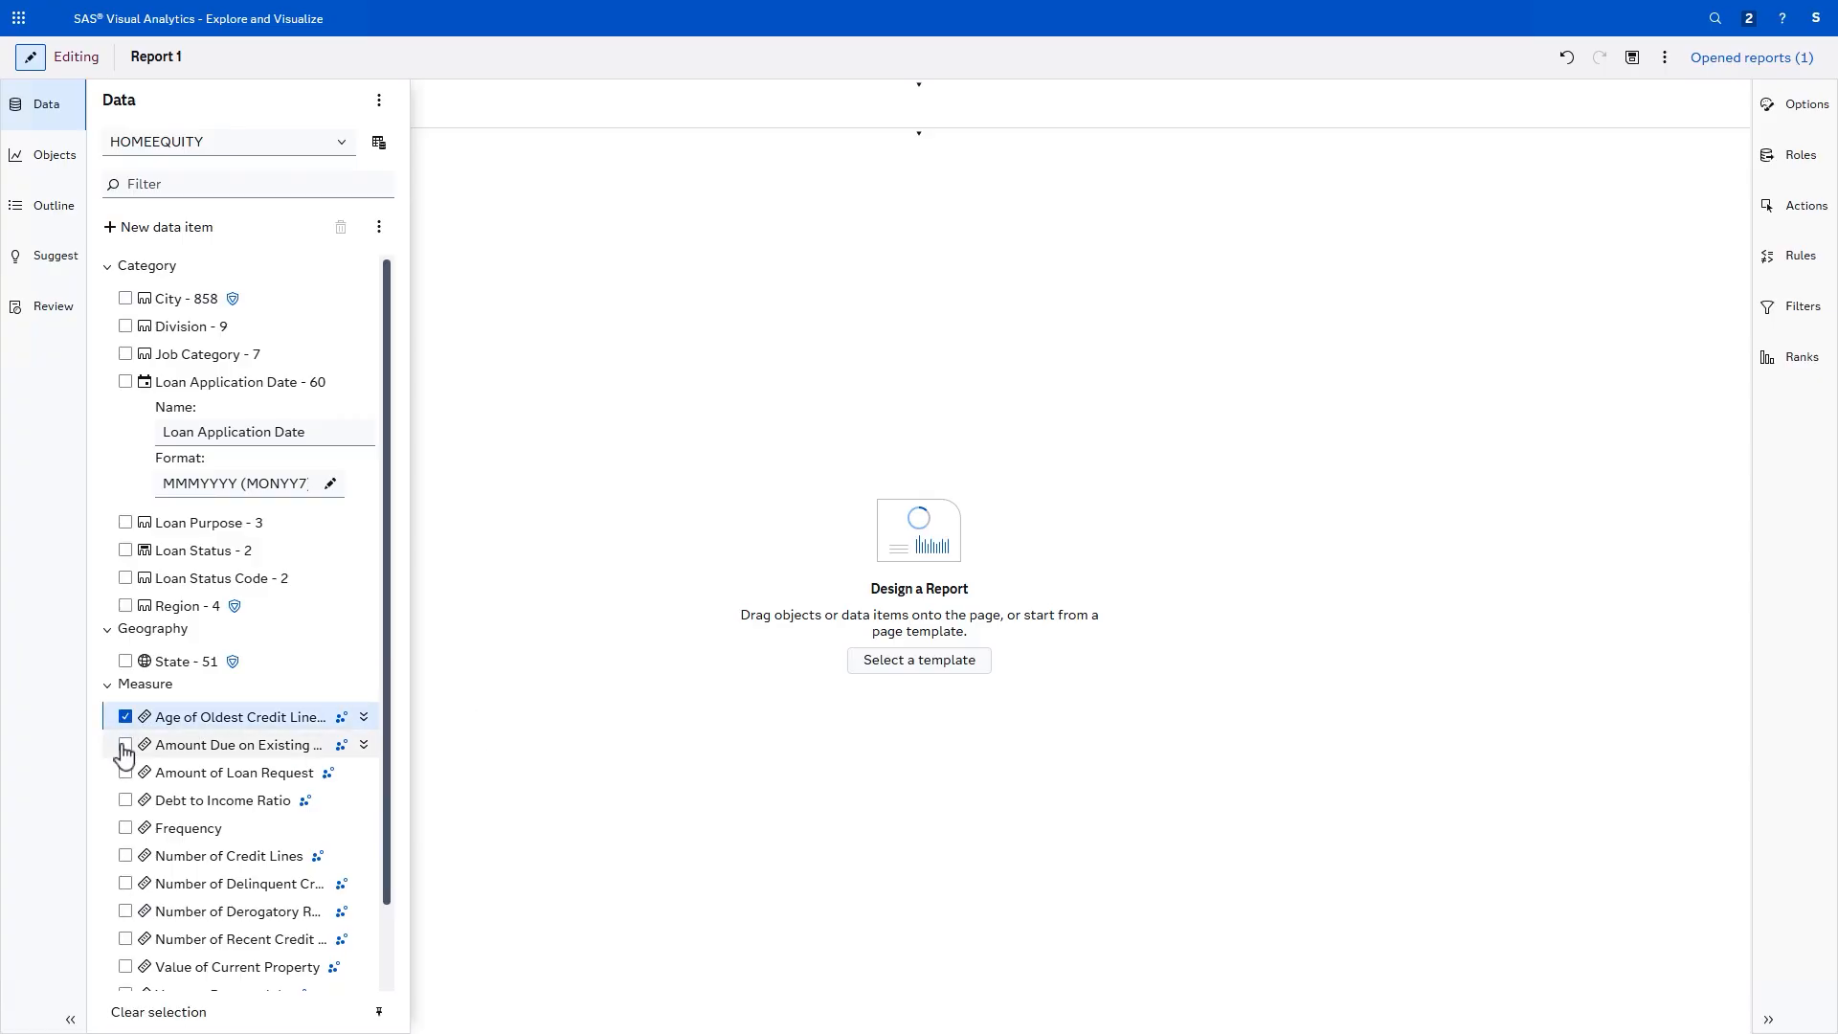
left_click(125, 746)
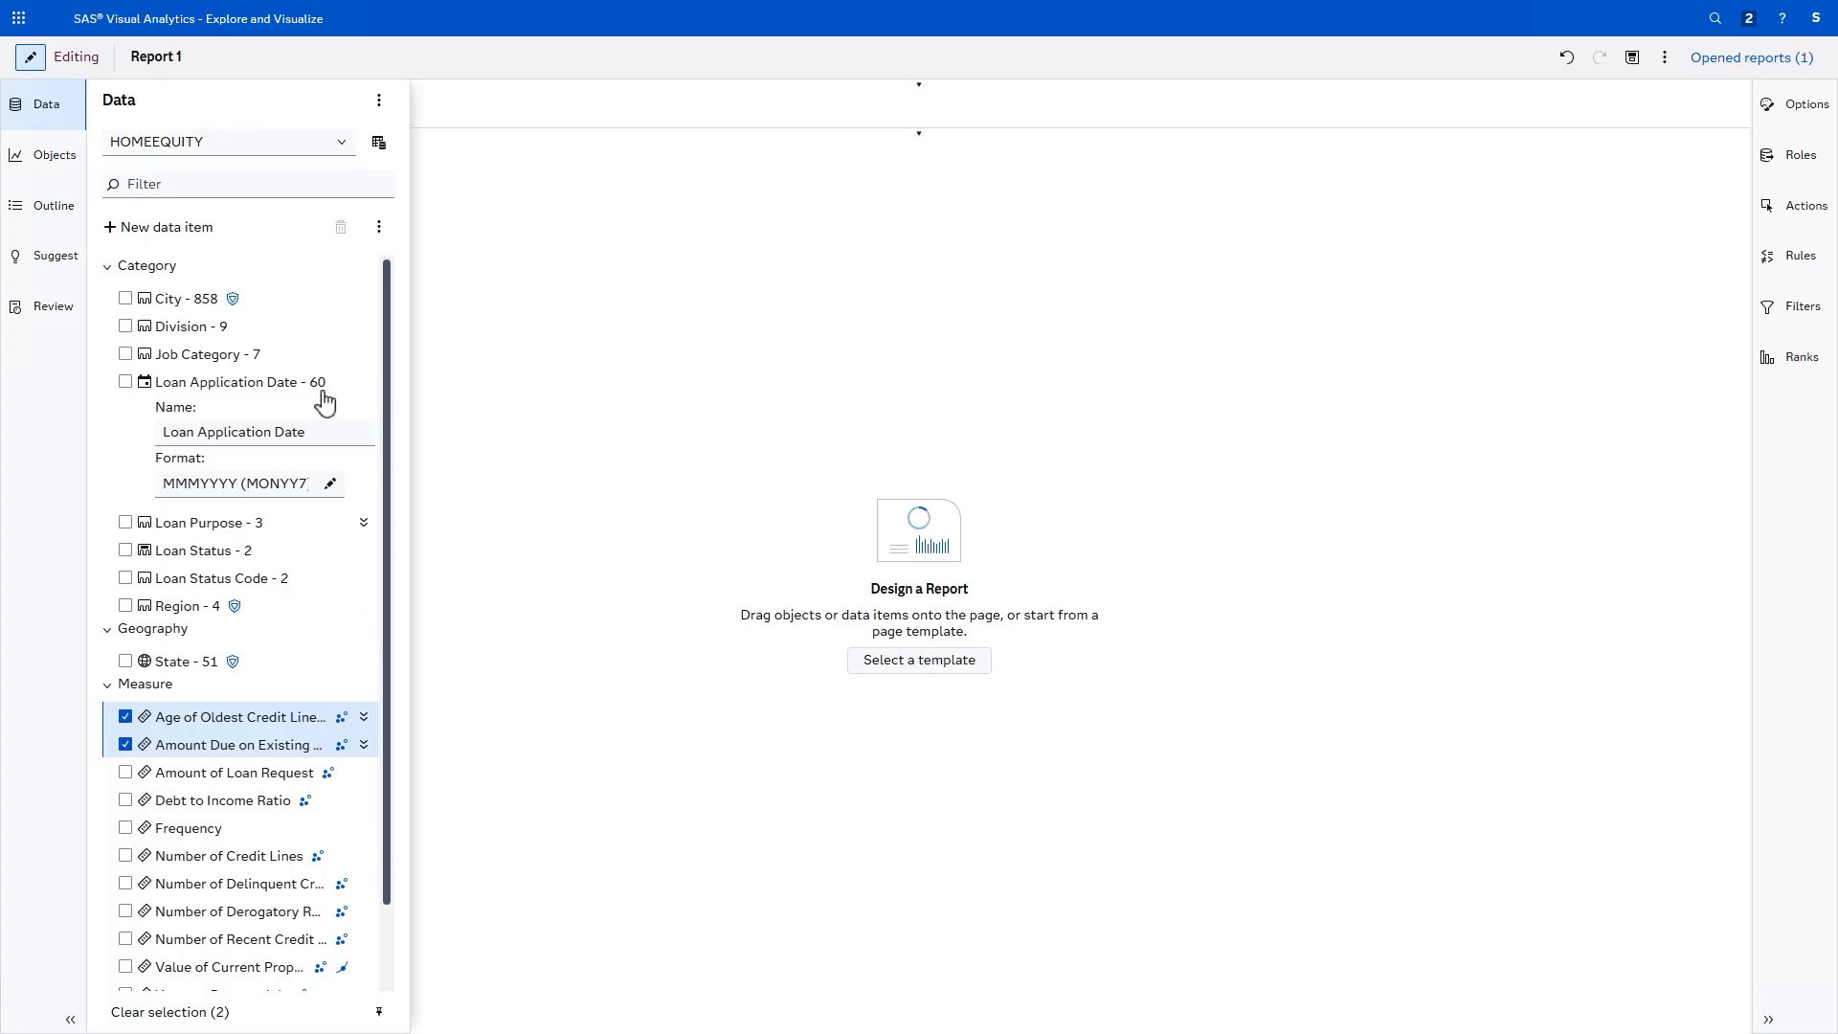
left_click(379, 233)
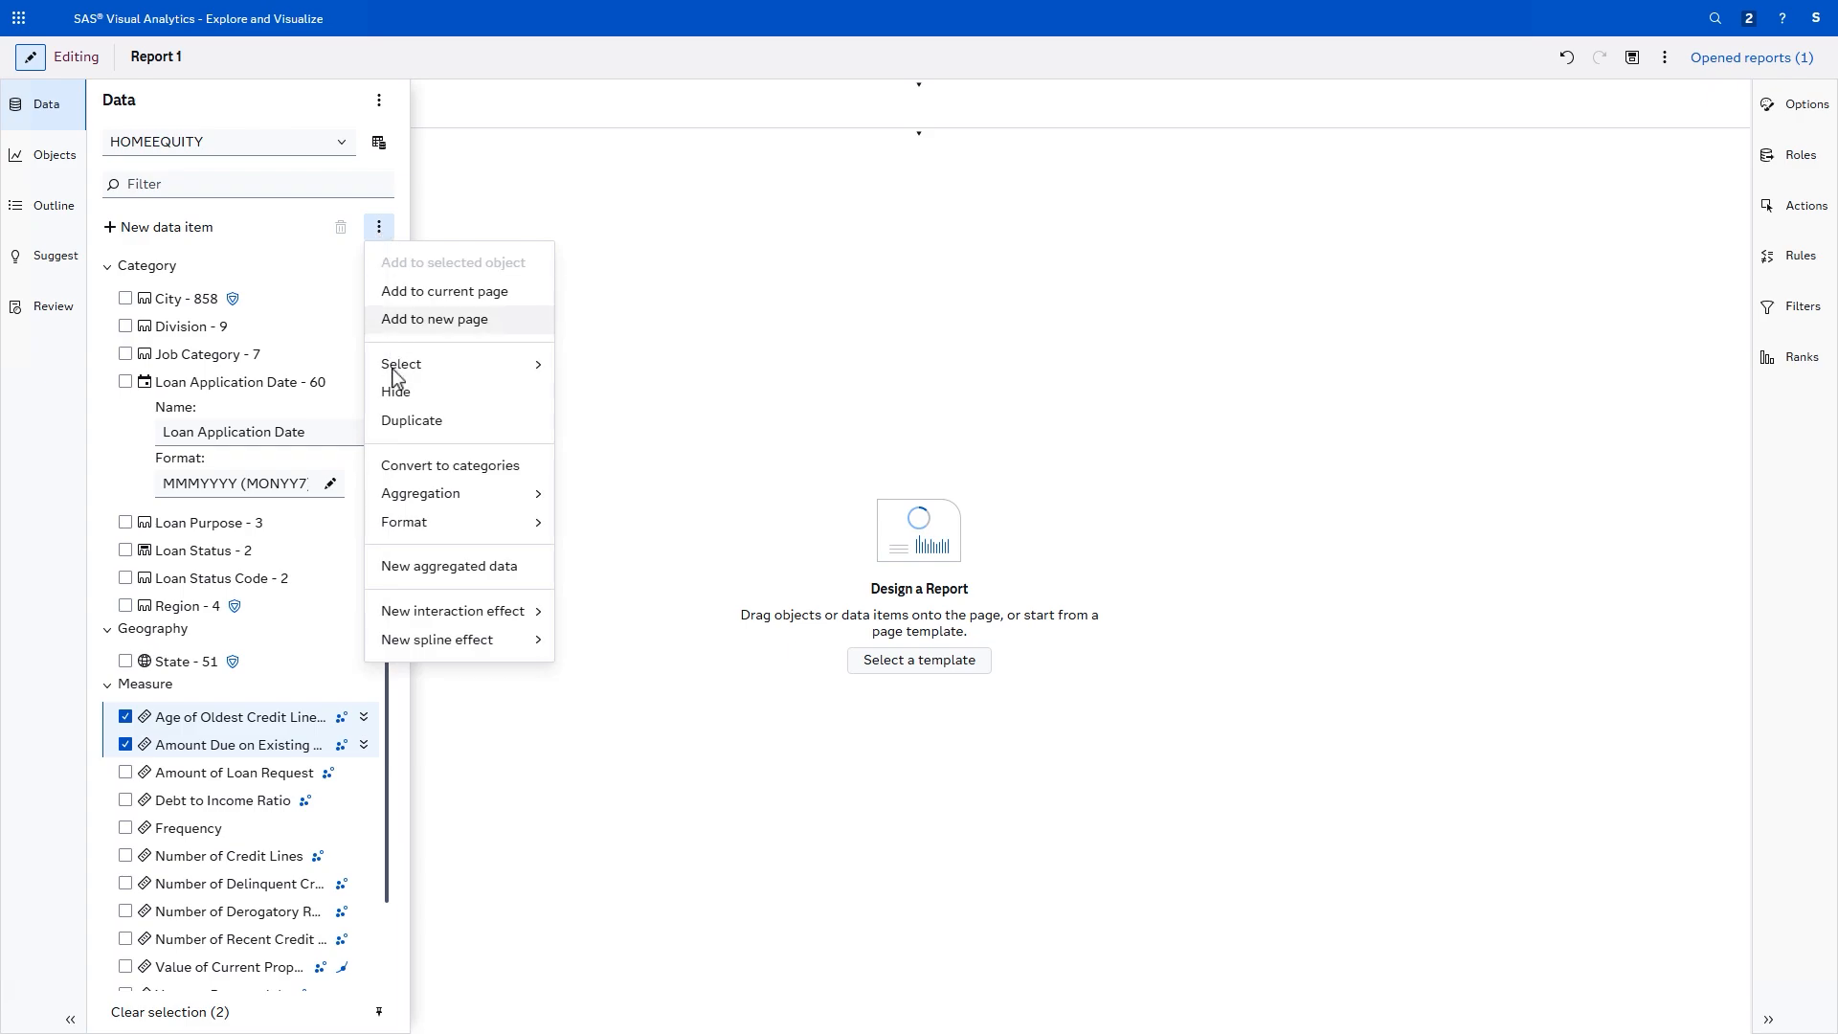
mouse_move(394, 378)
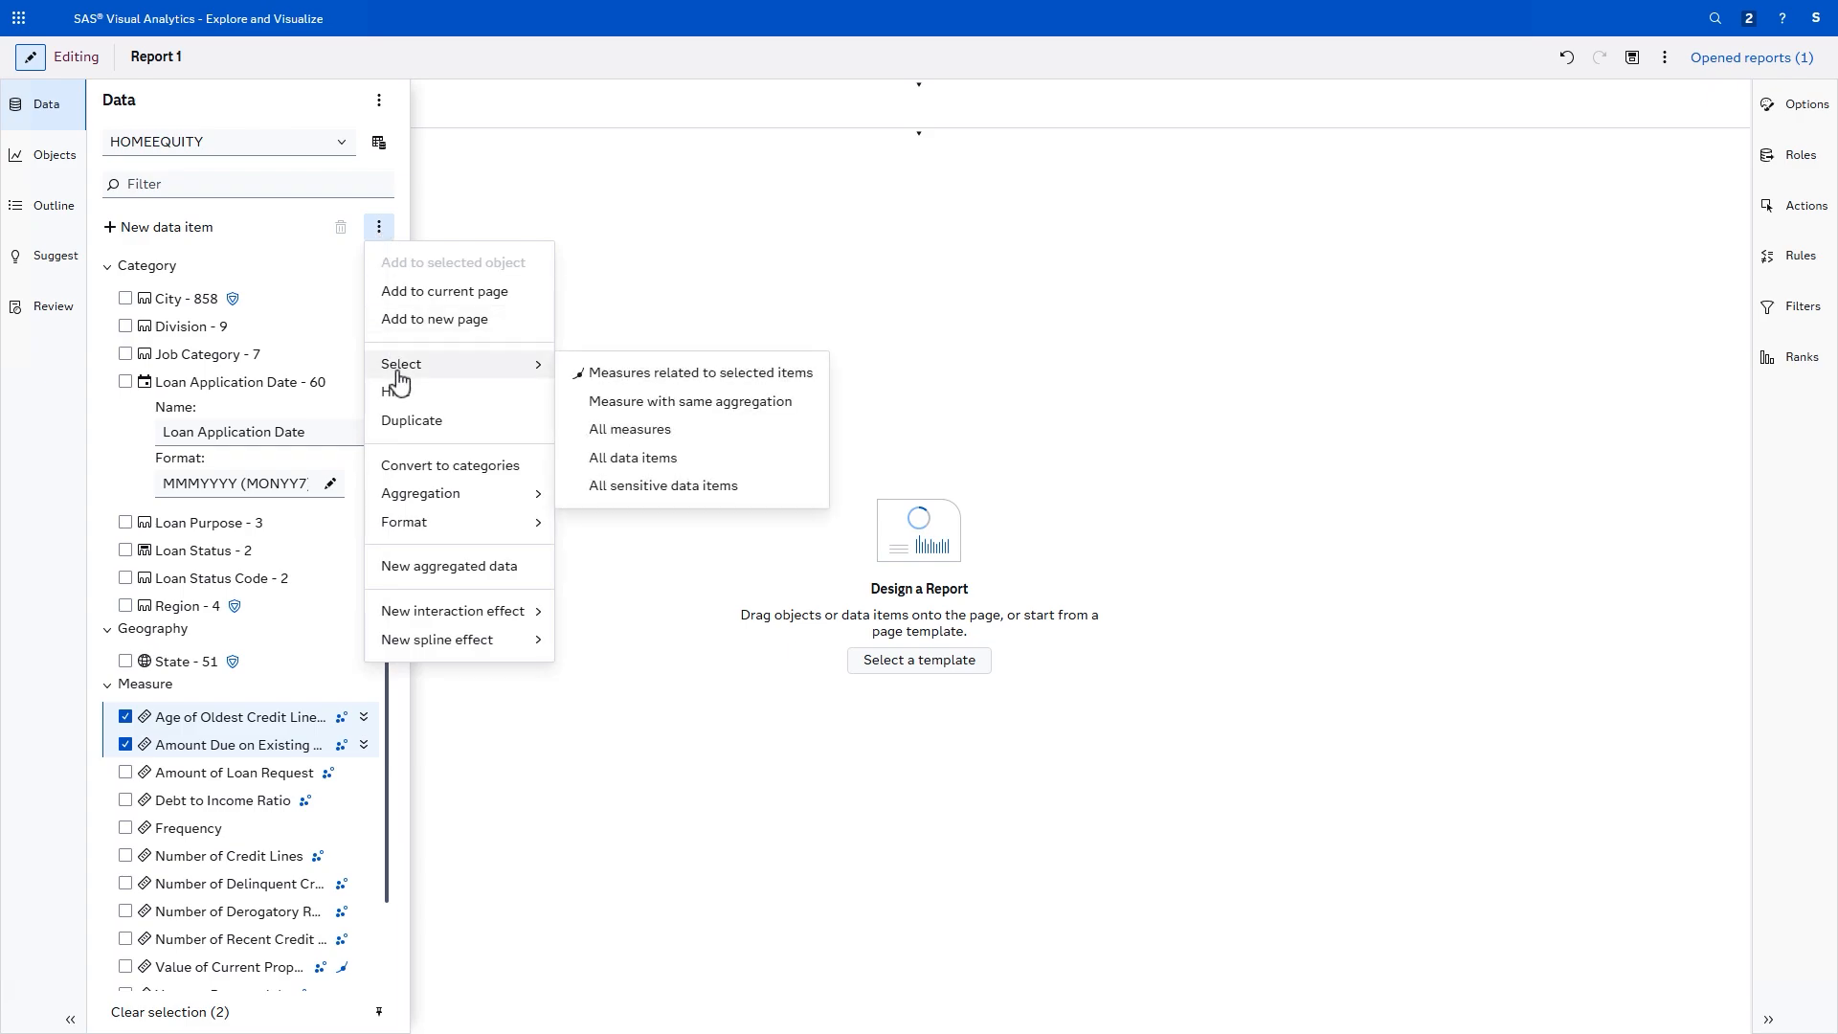
left_click(609, 404)
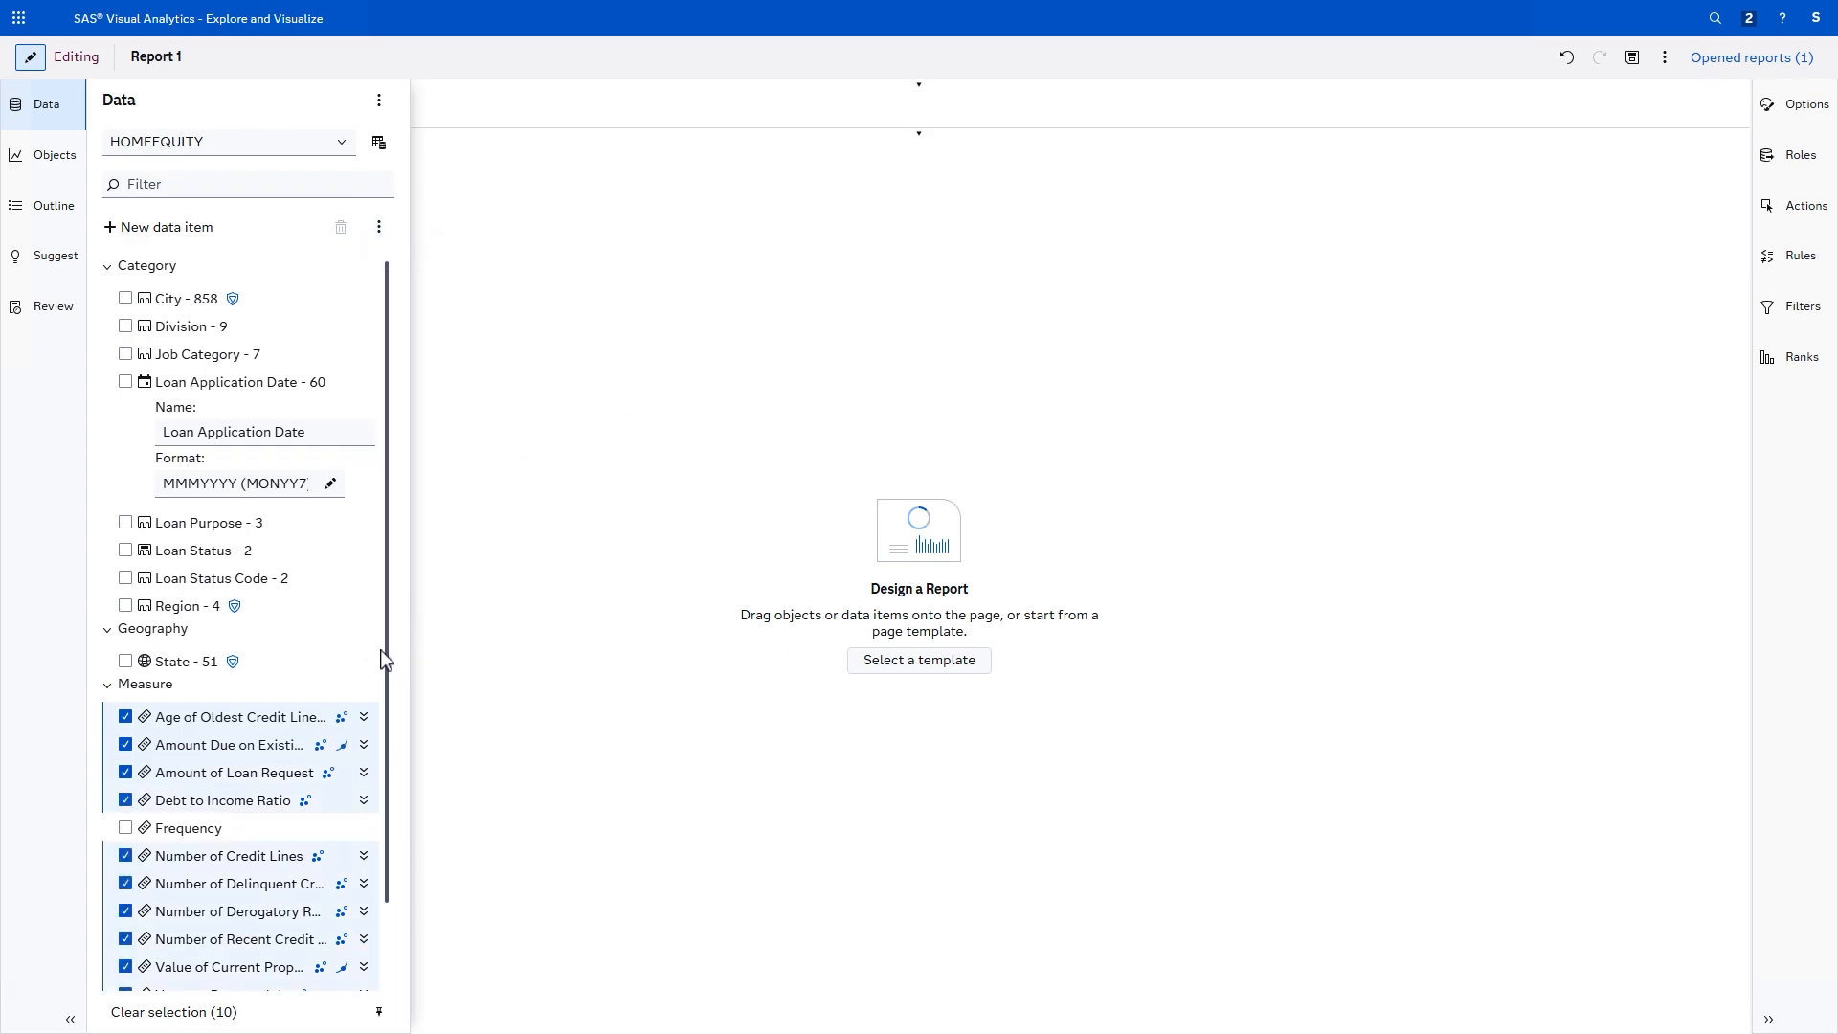
right_click(273, 755)
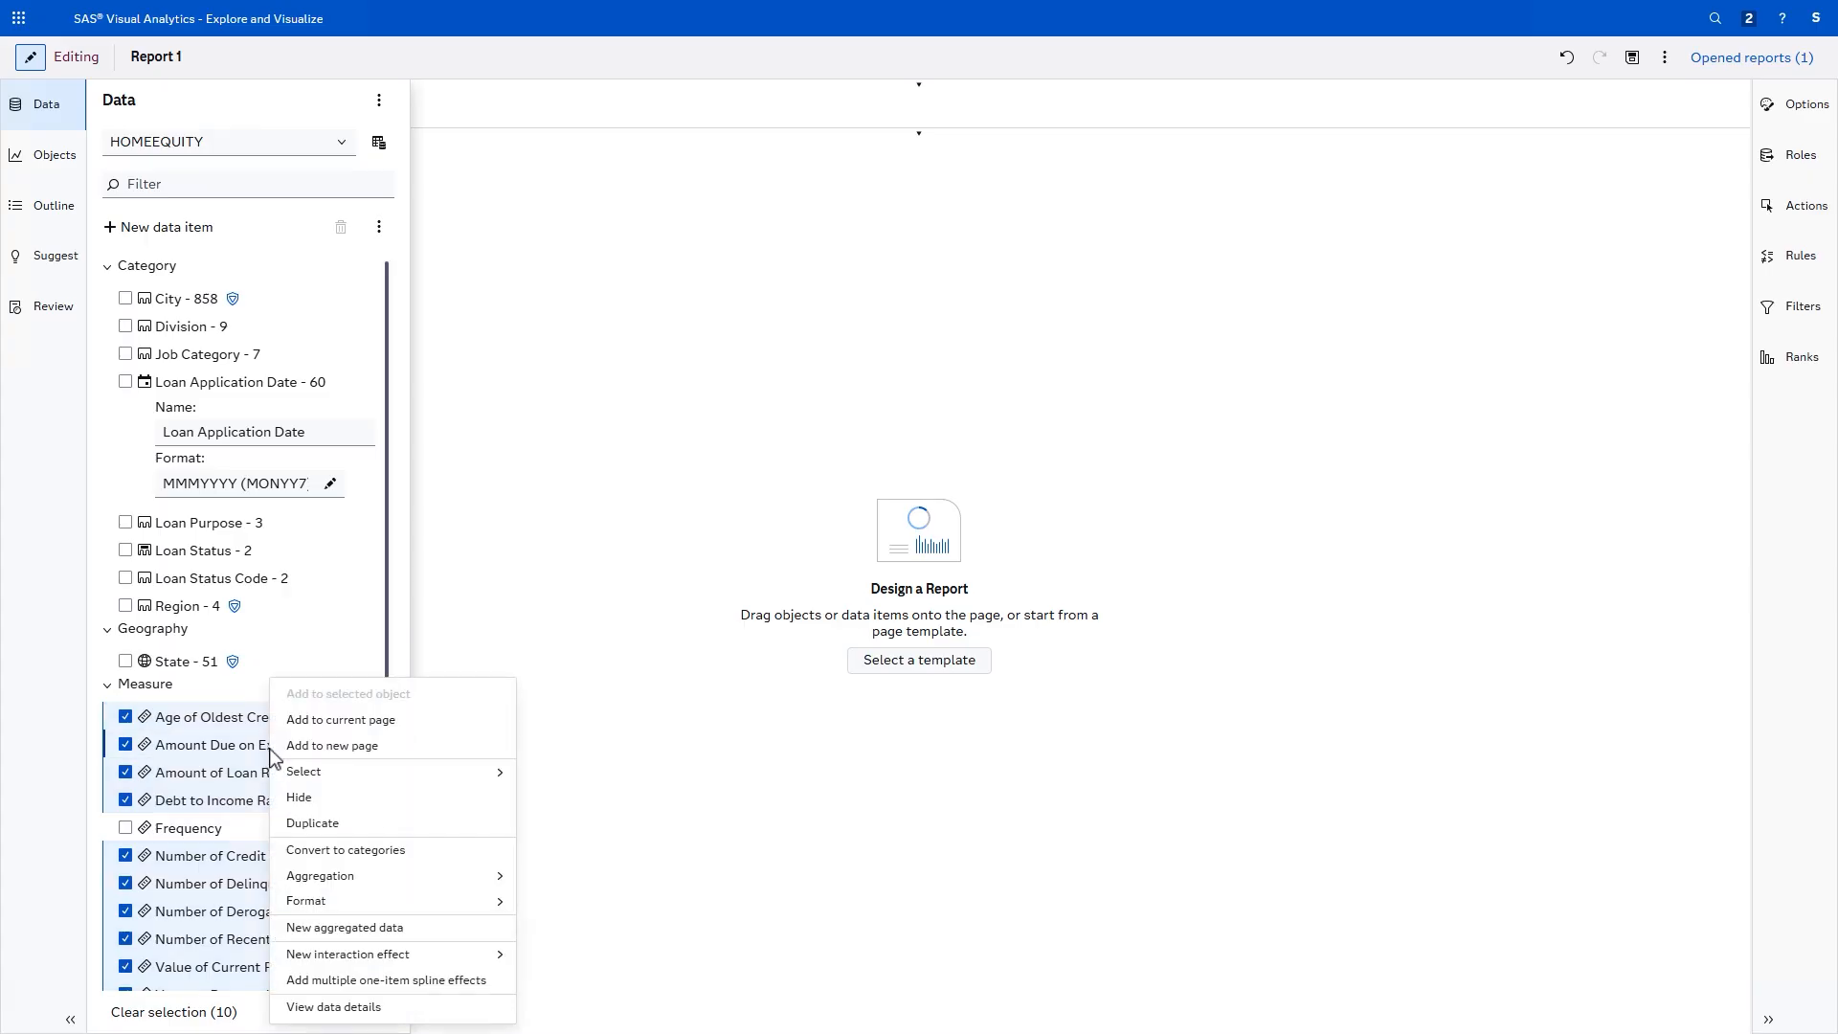
mouse_move(464, 883)
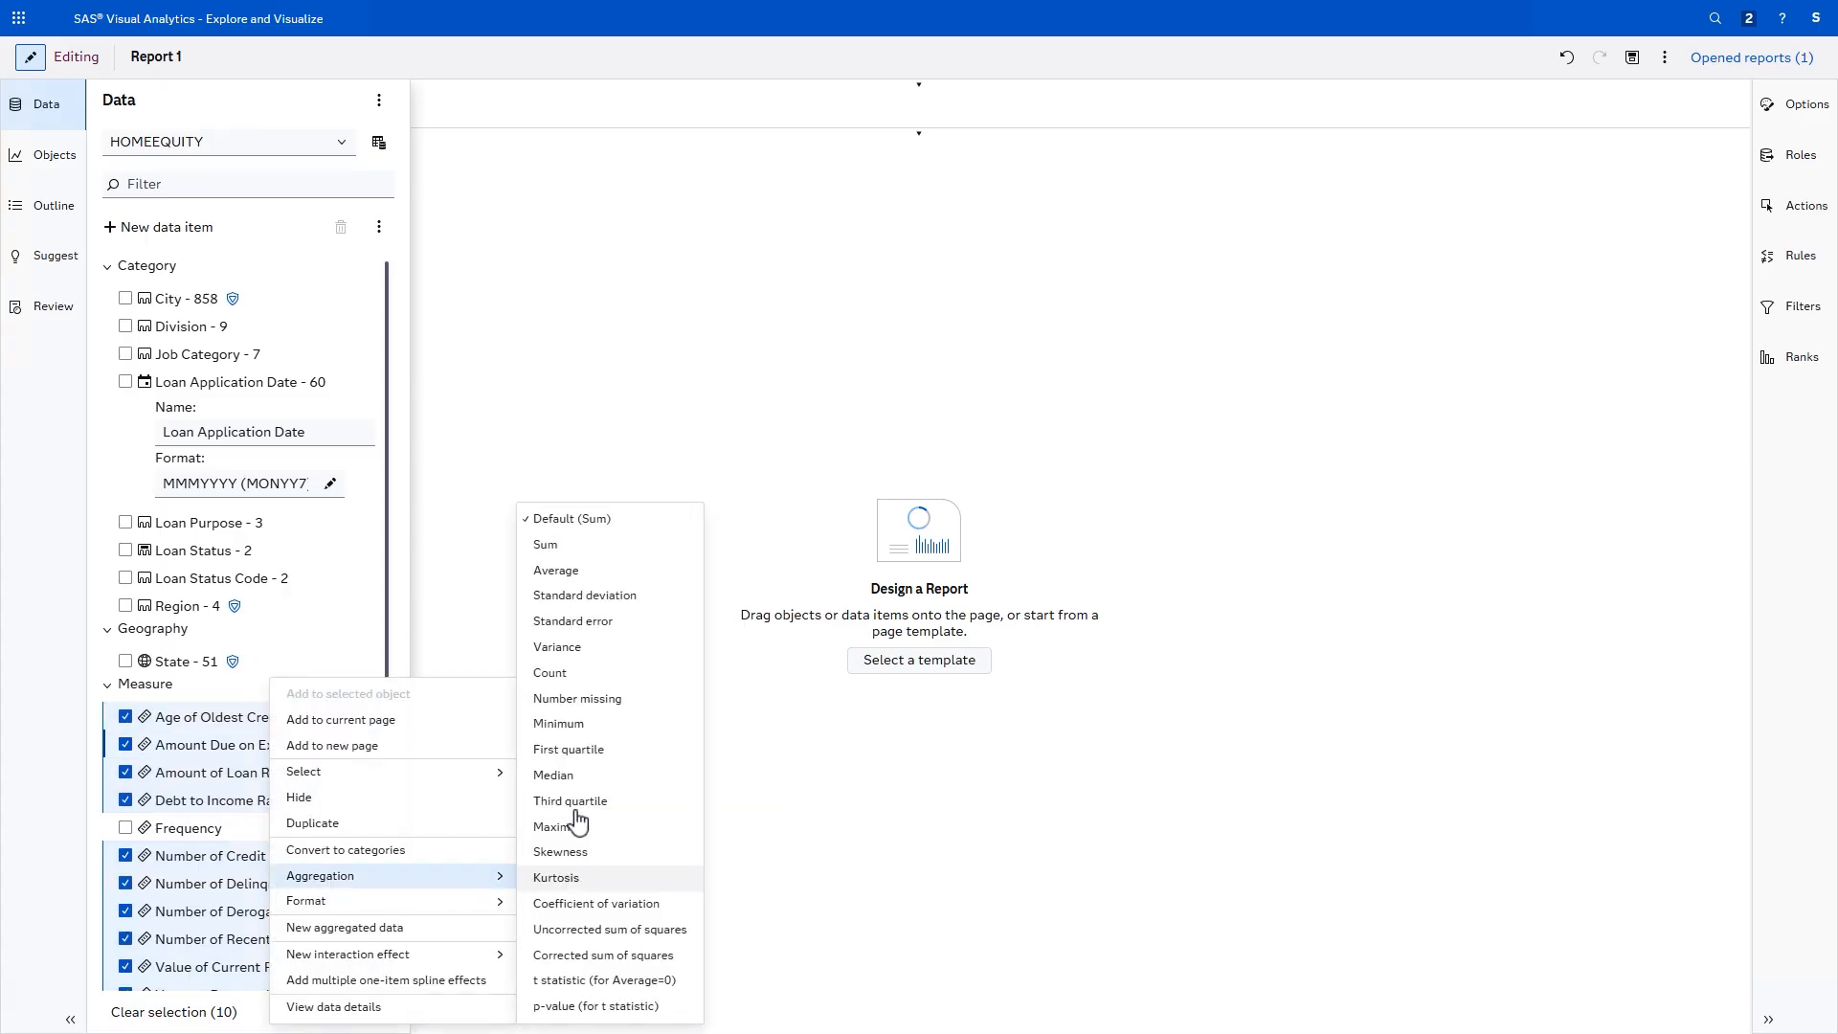
left_click(573, 572)
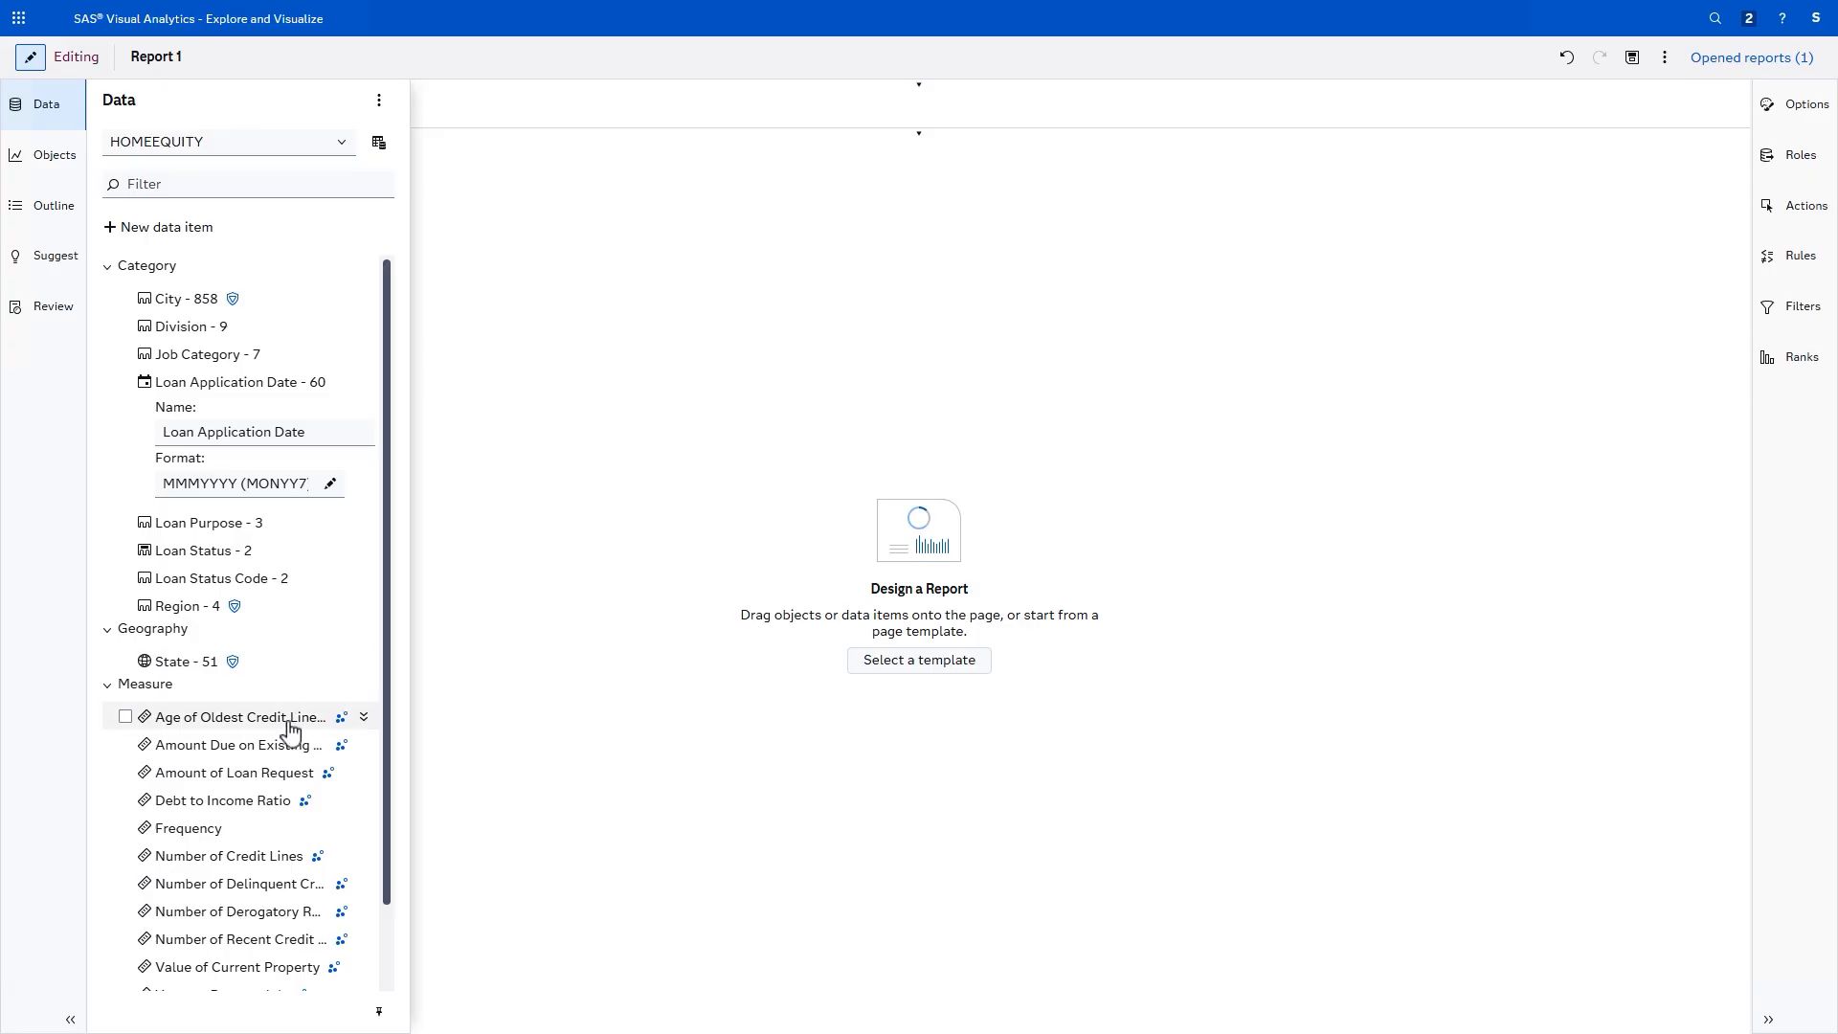
mouse_move(290, 732)
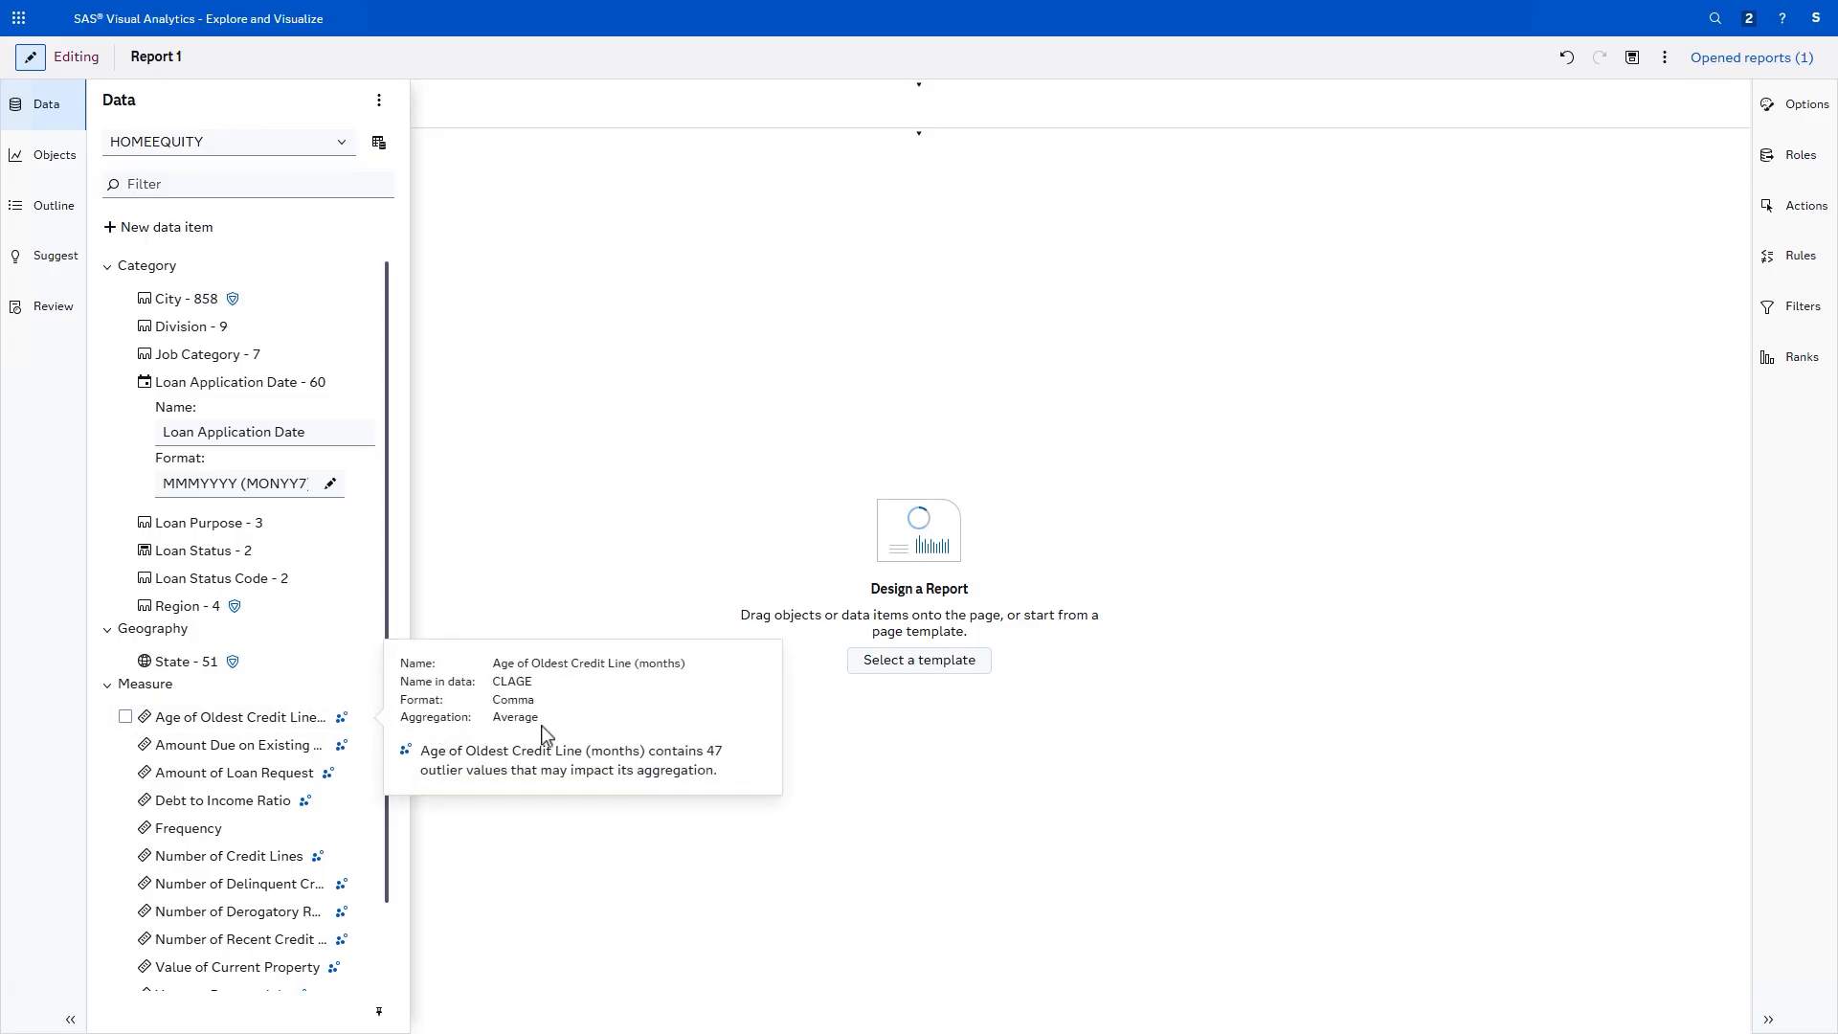
left_click(297, 634)
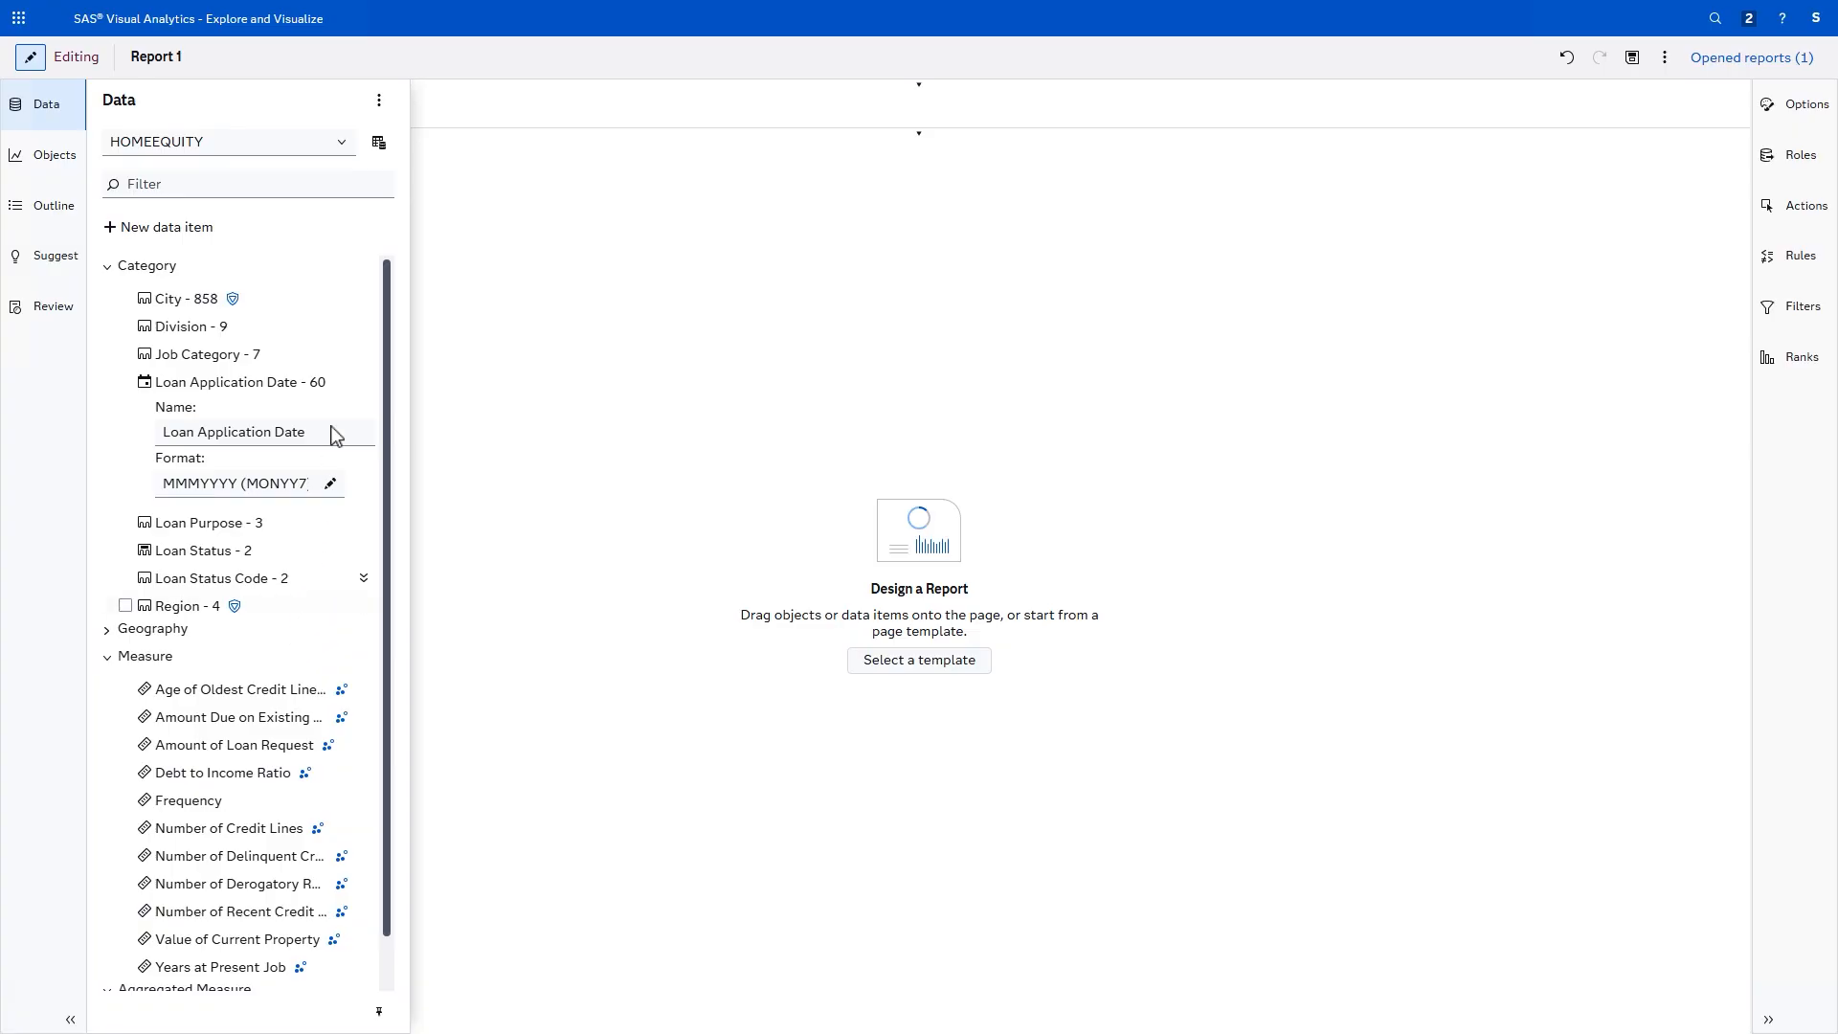
Step: Save the prepared HOMEEQUITY data items as data view HOMEEQUITY_View_1 and check it among the managed data views
left_click(379, 144)
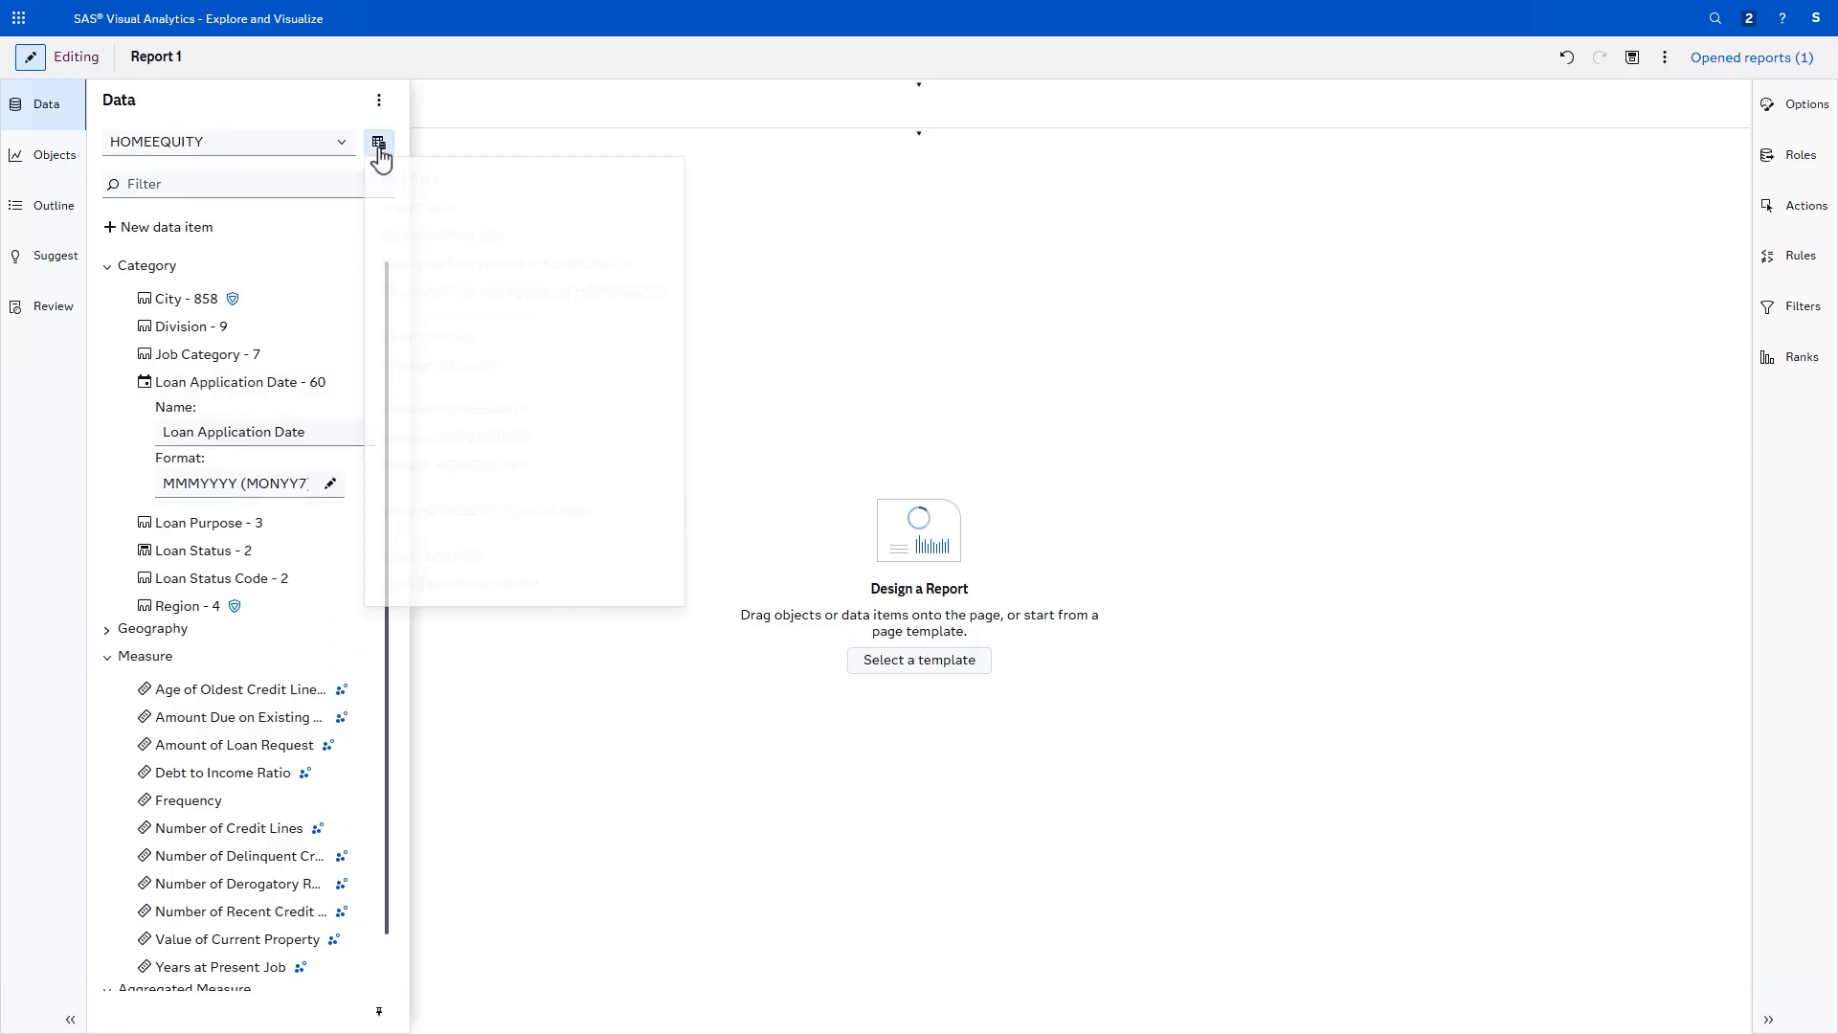
left_click(475, 340)
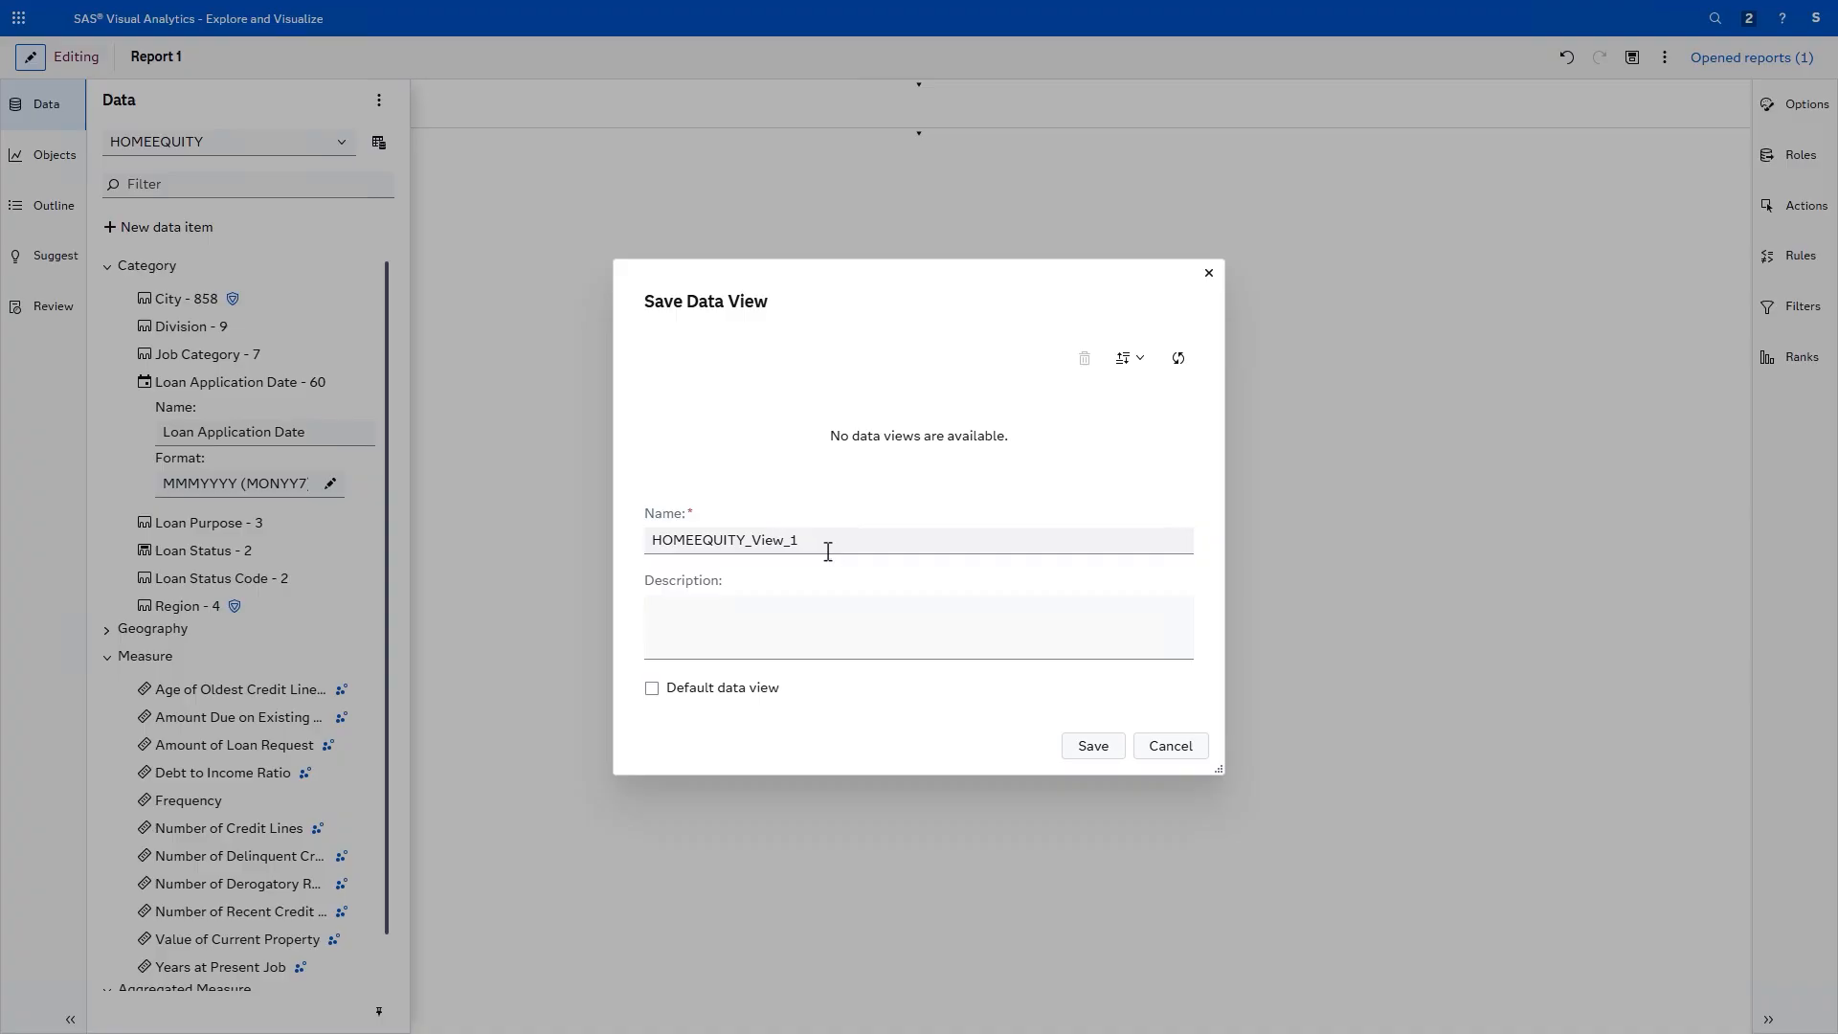
left_click(1093, 747)
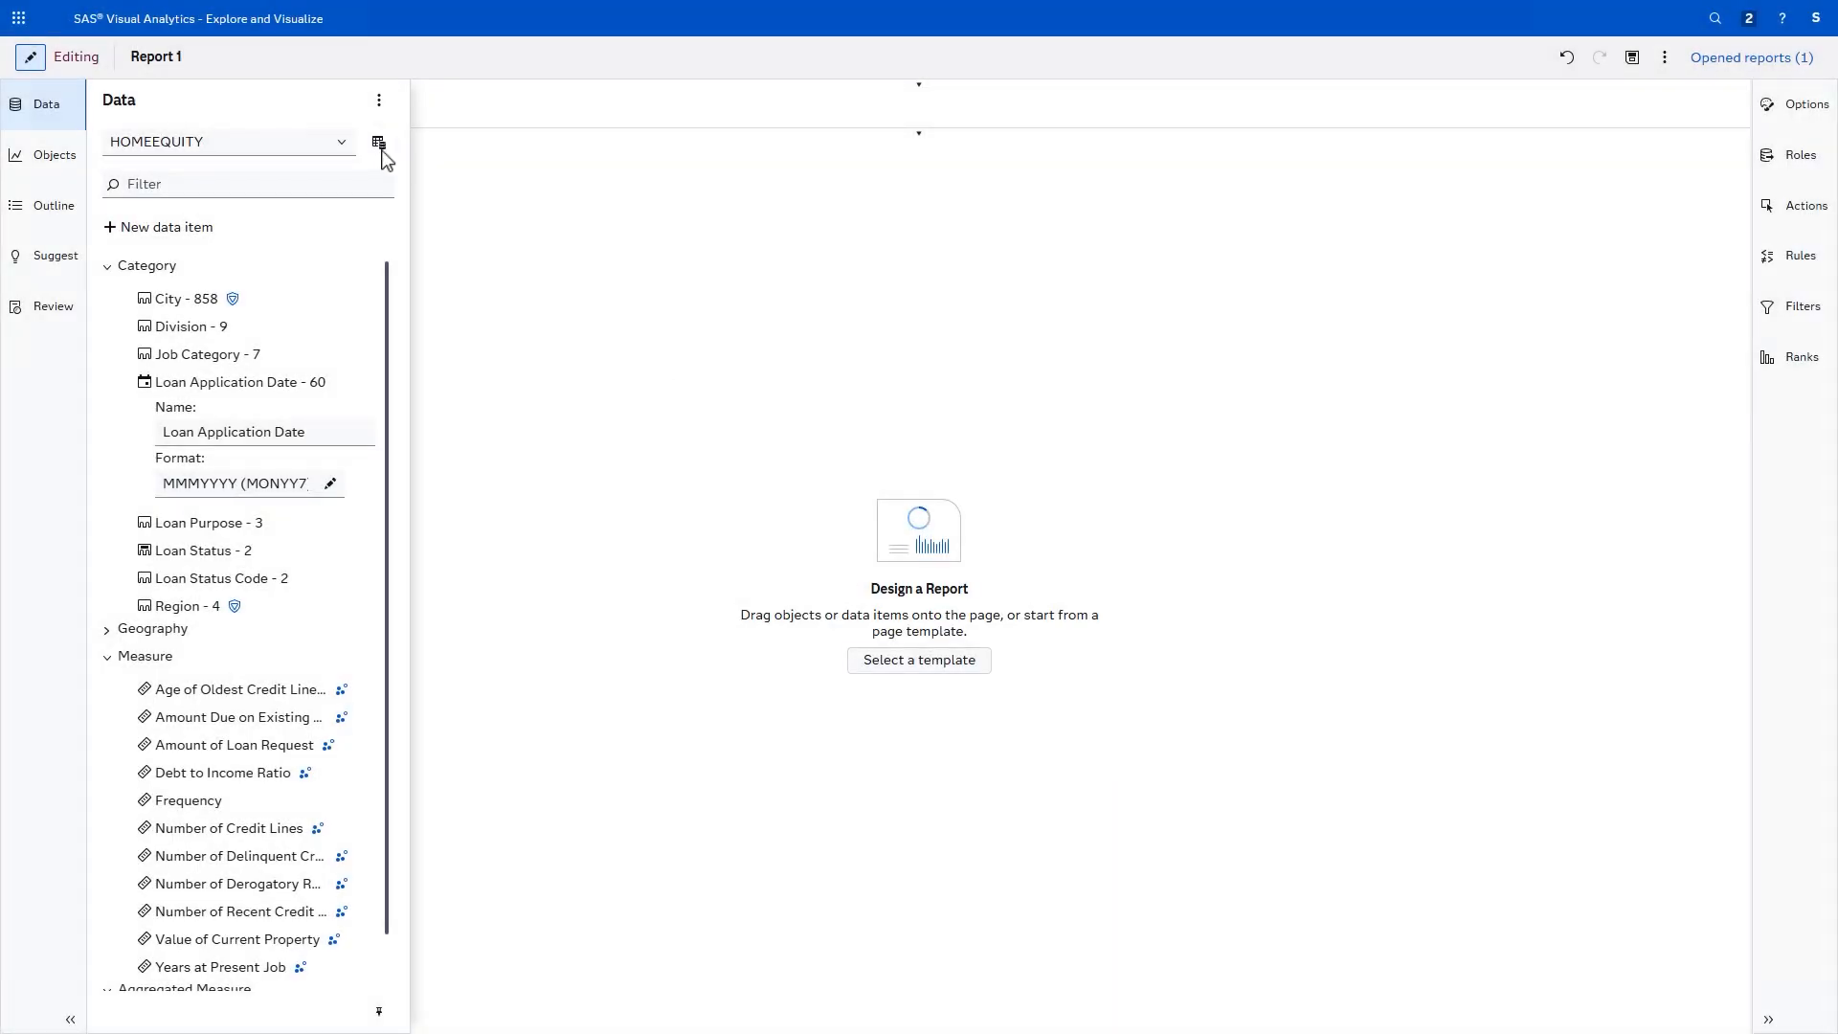
left_click(380, 146)
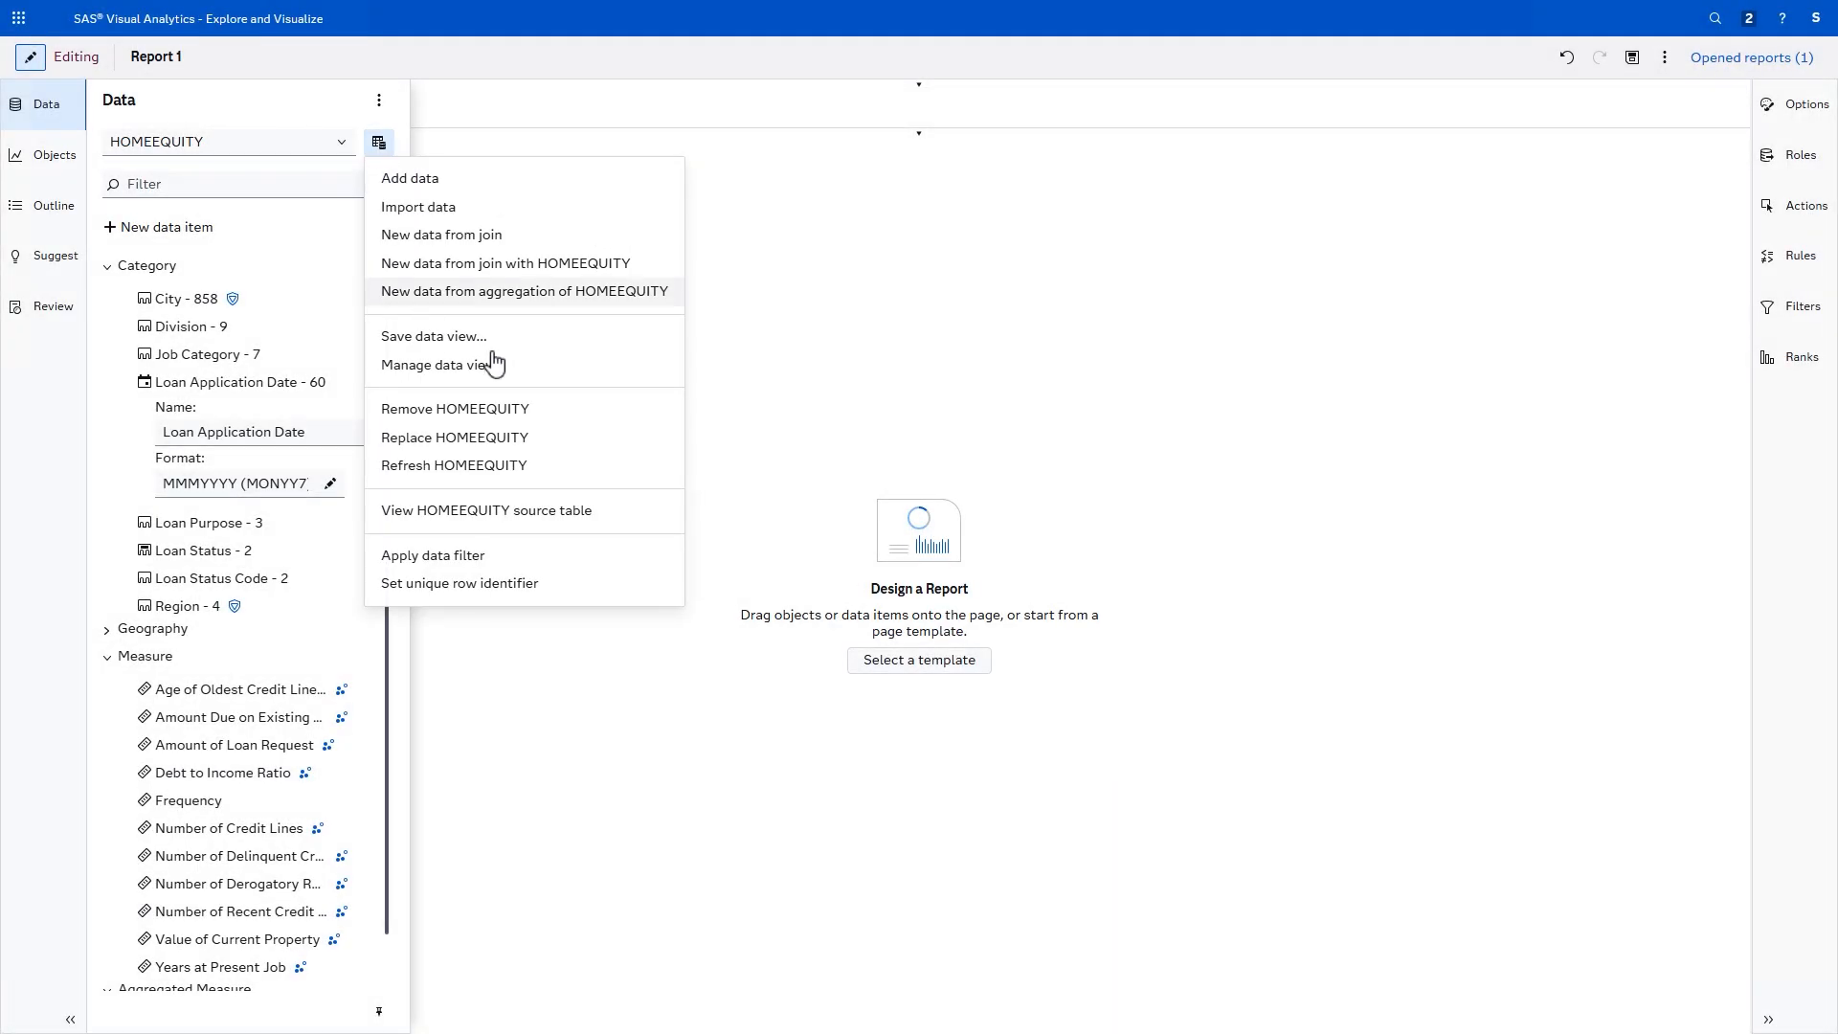
left_click(516, 368)
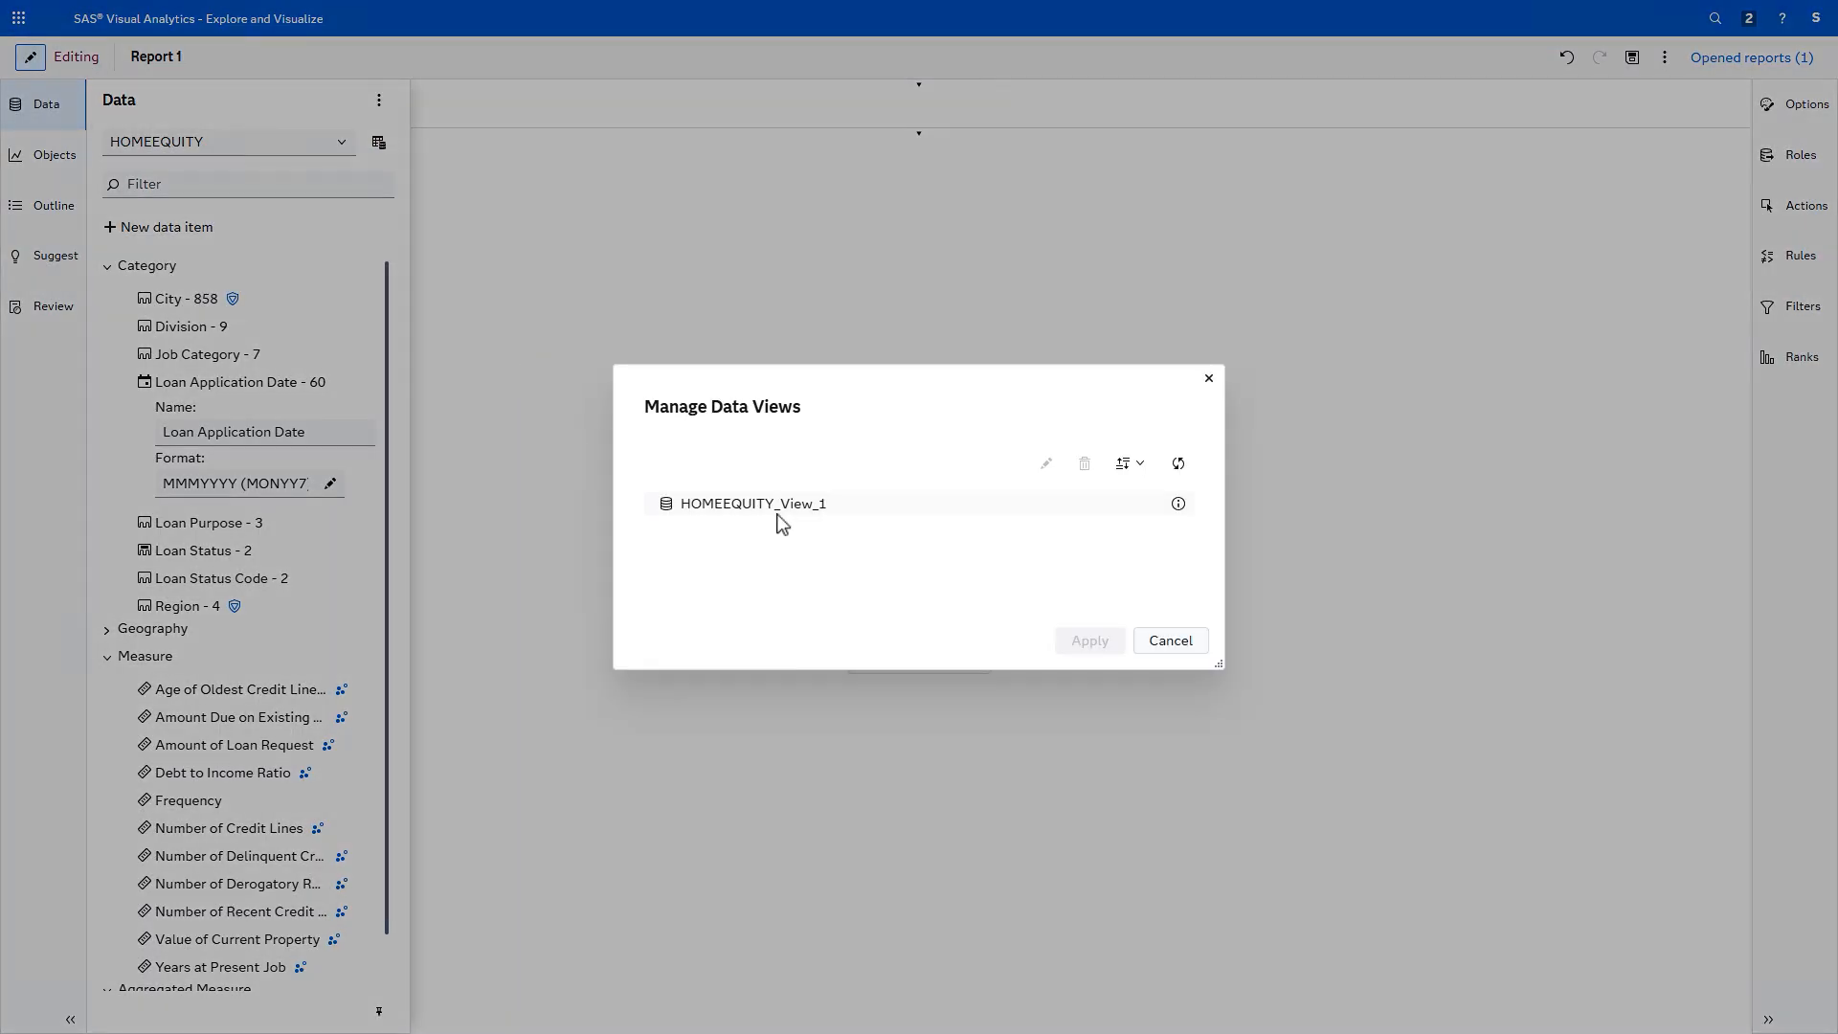
left_click(1171, 644)
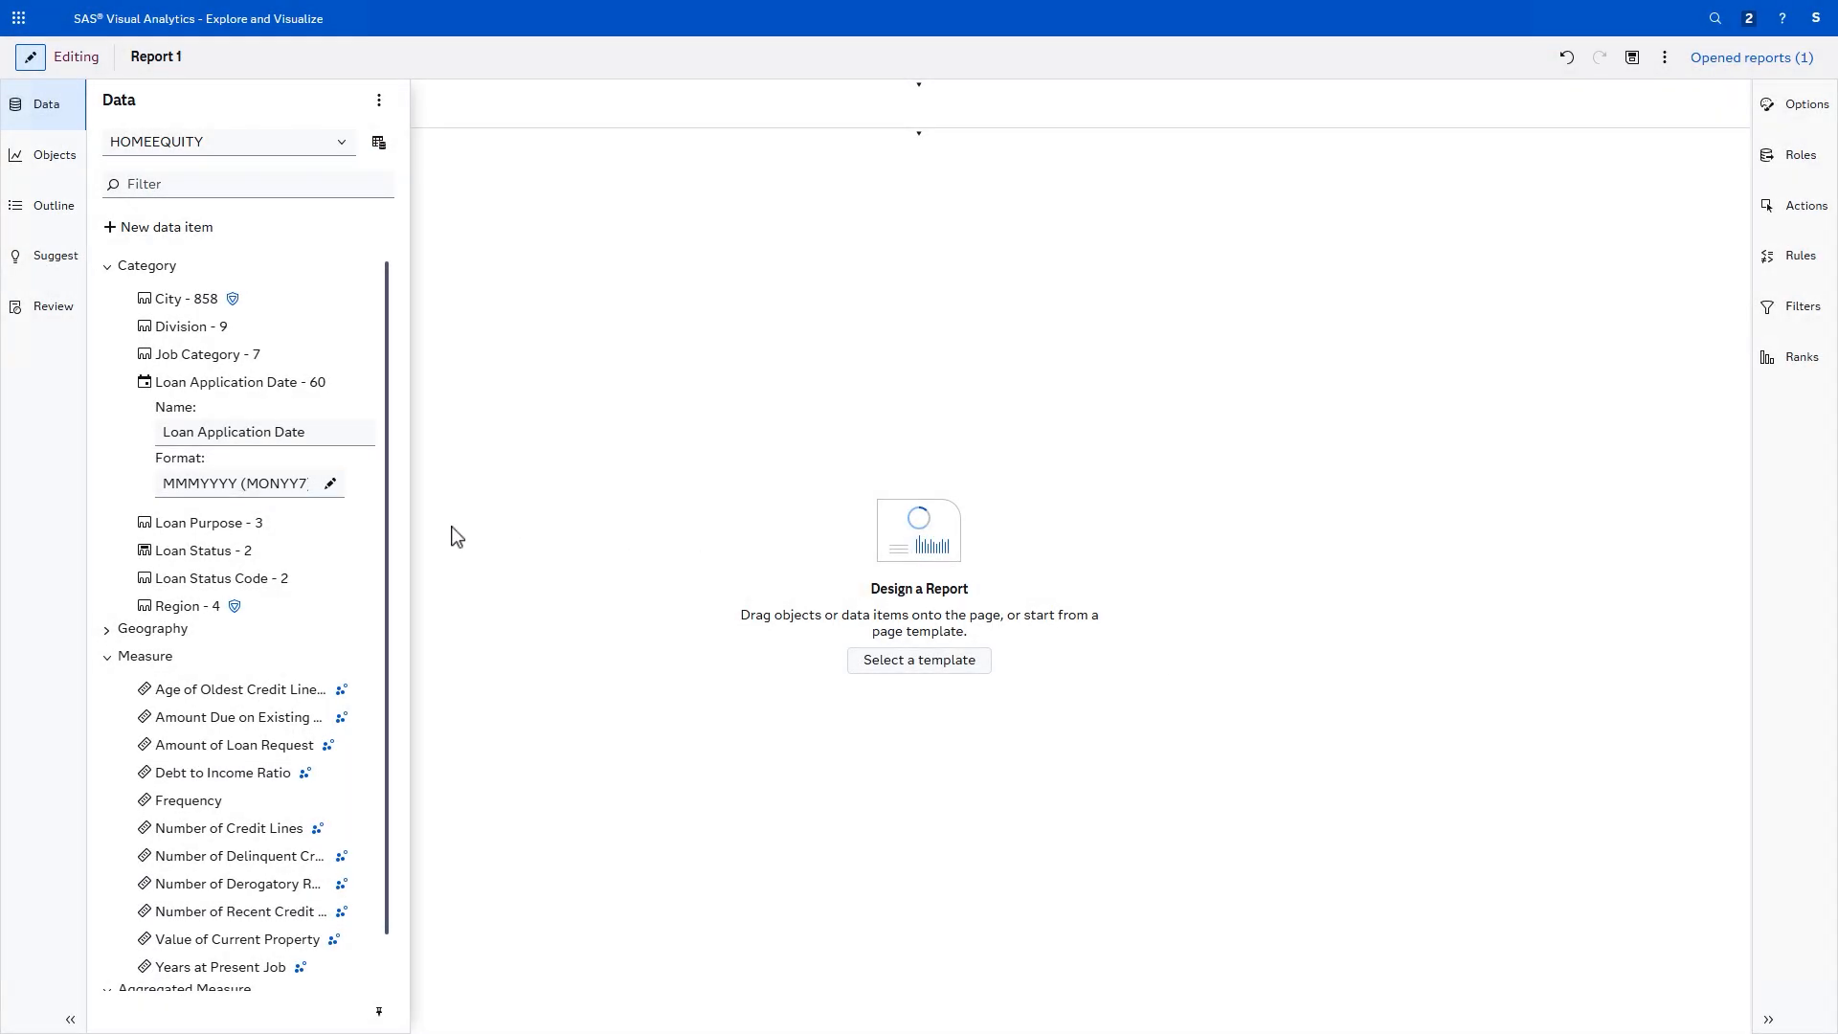
Step: Add a list table to Page 1 and assign all HOMEEQUITY data items as its columns
left_click(55, 158)
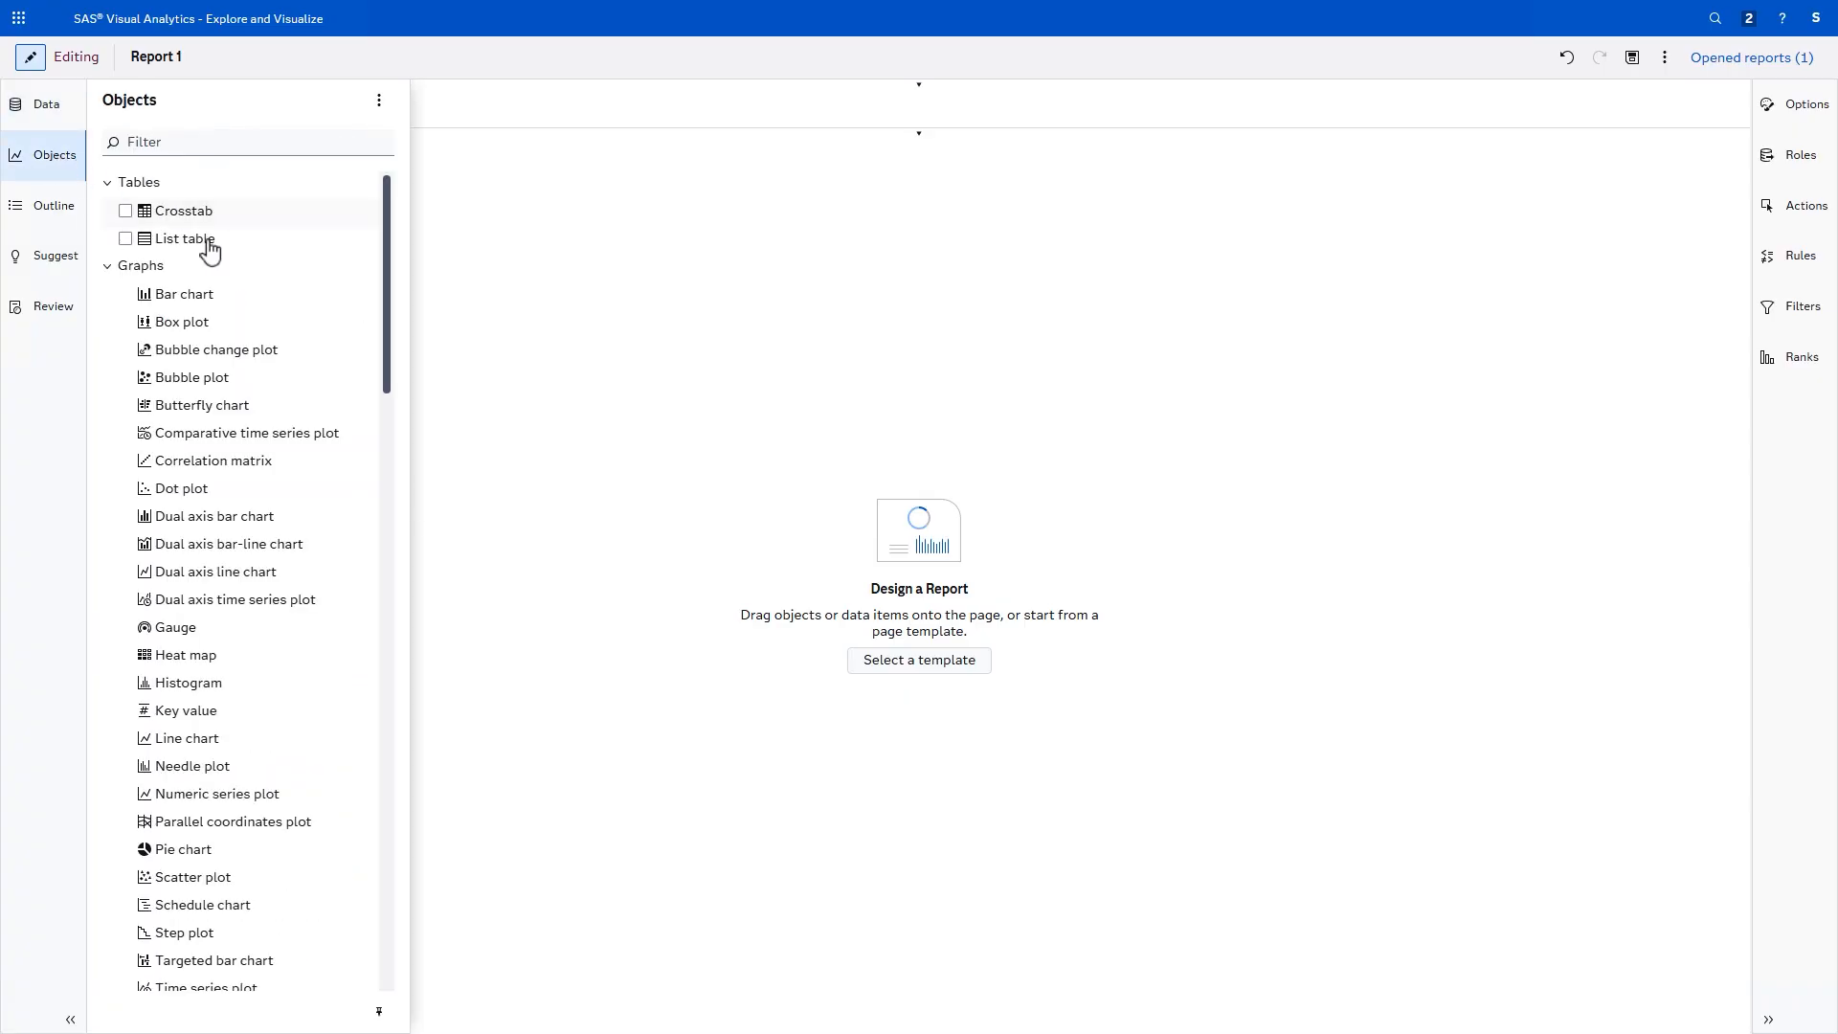
left_click_drag(209, 241, 603, 329)
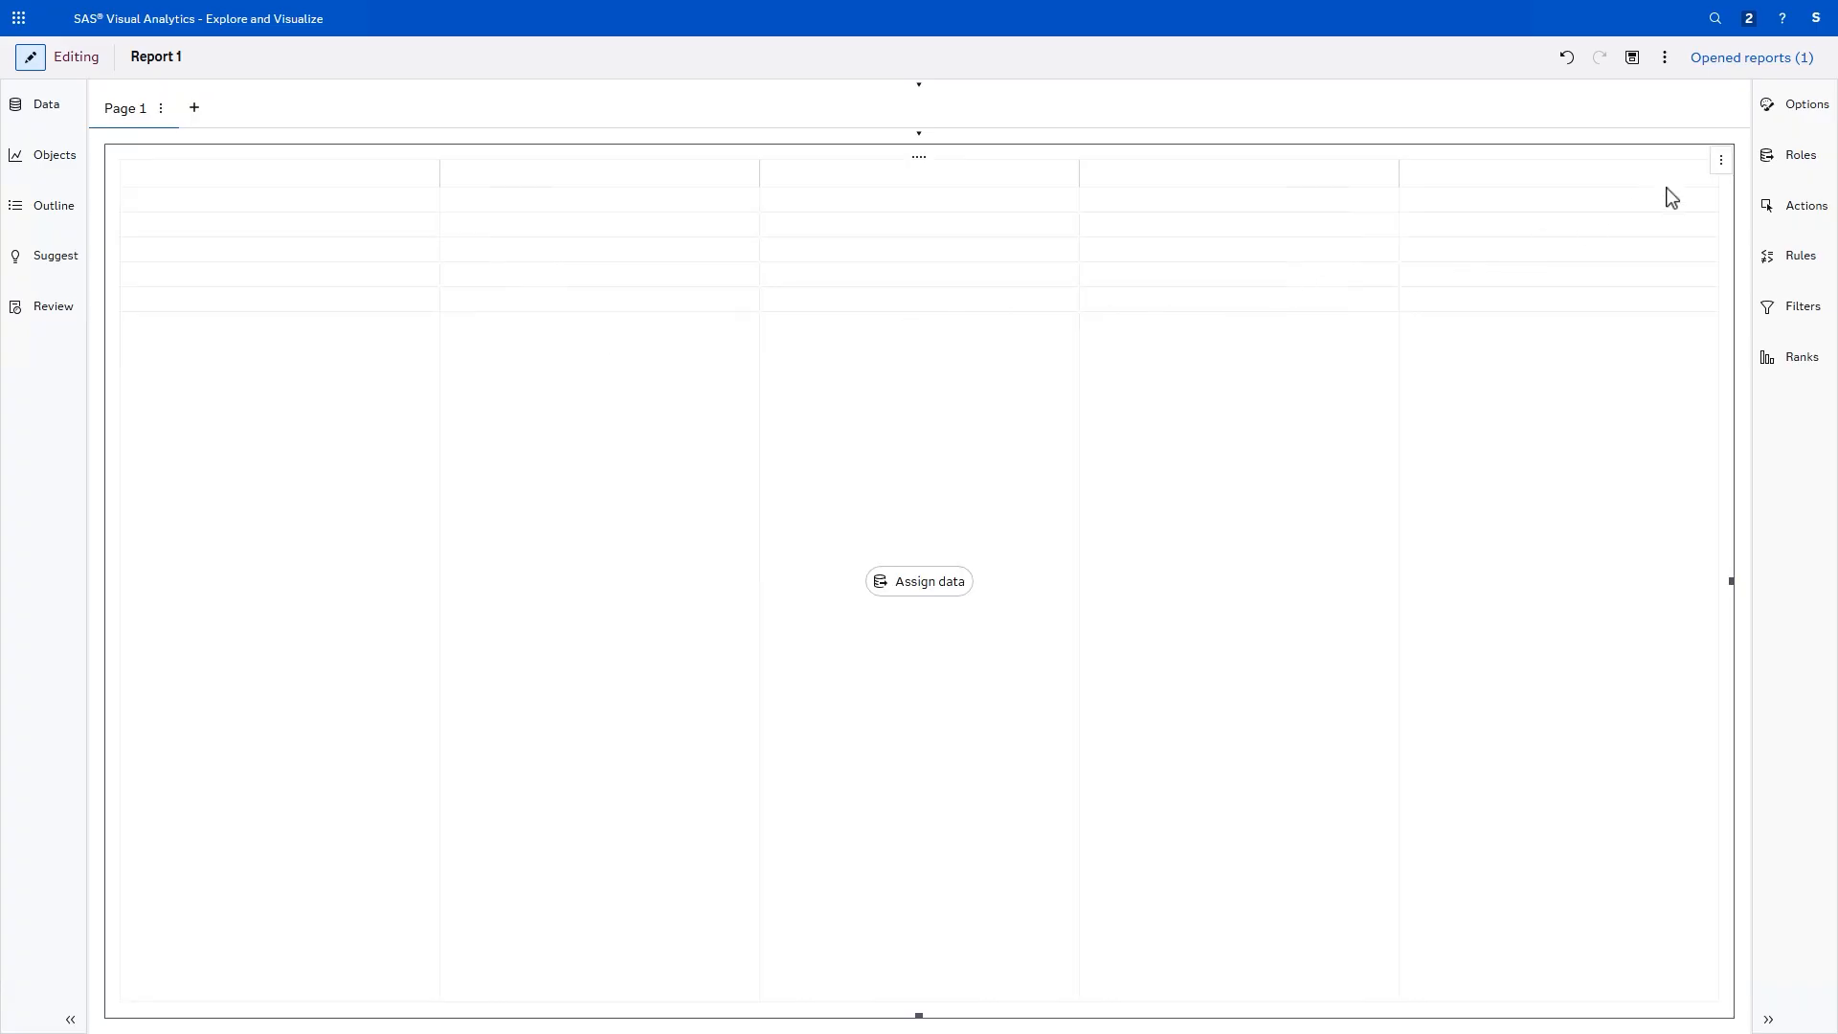
left_click(1789, 168)
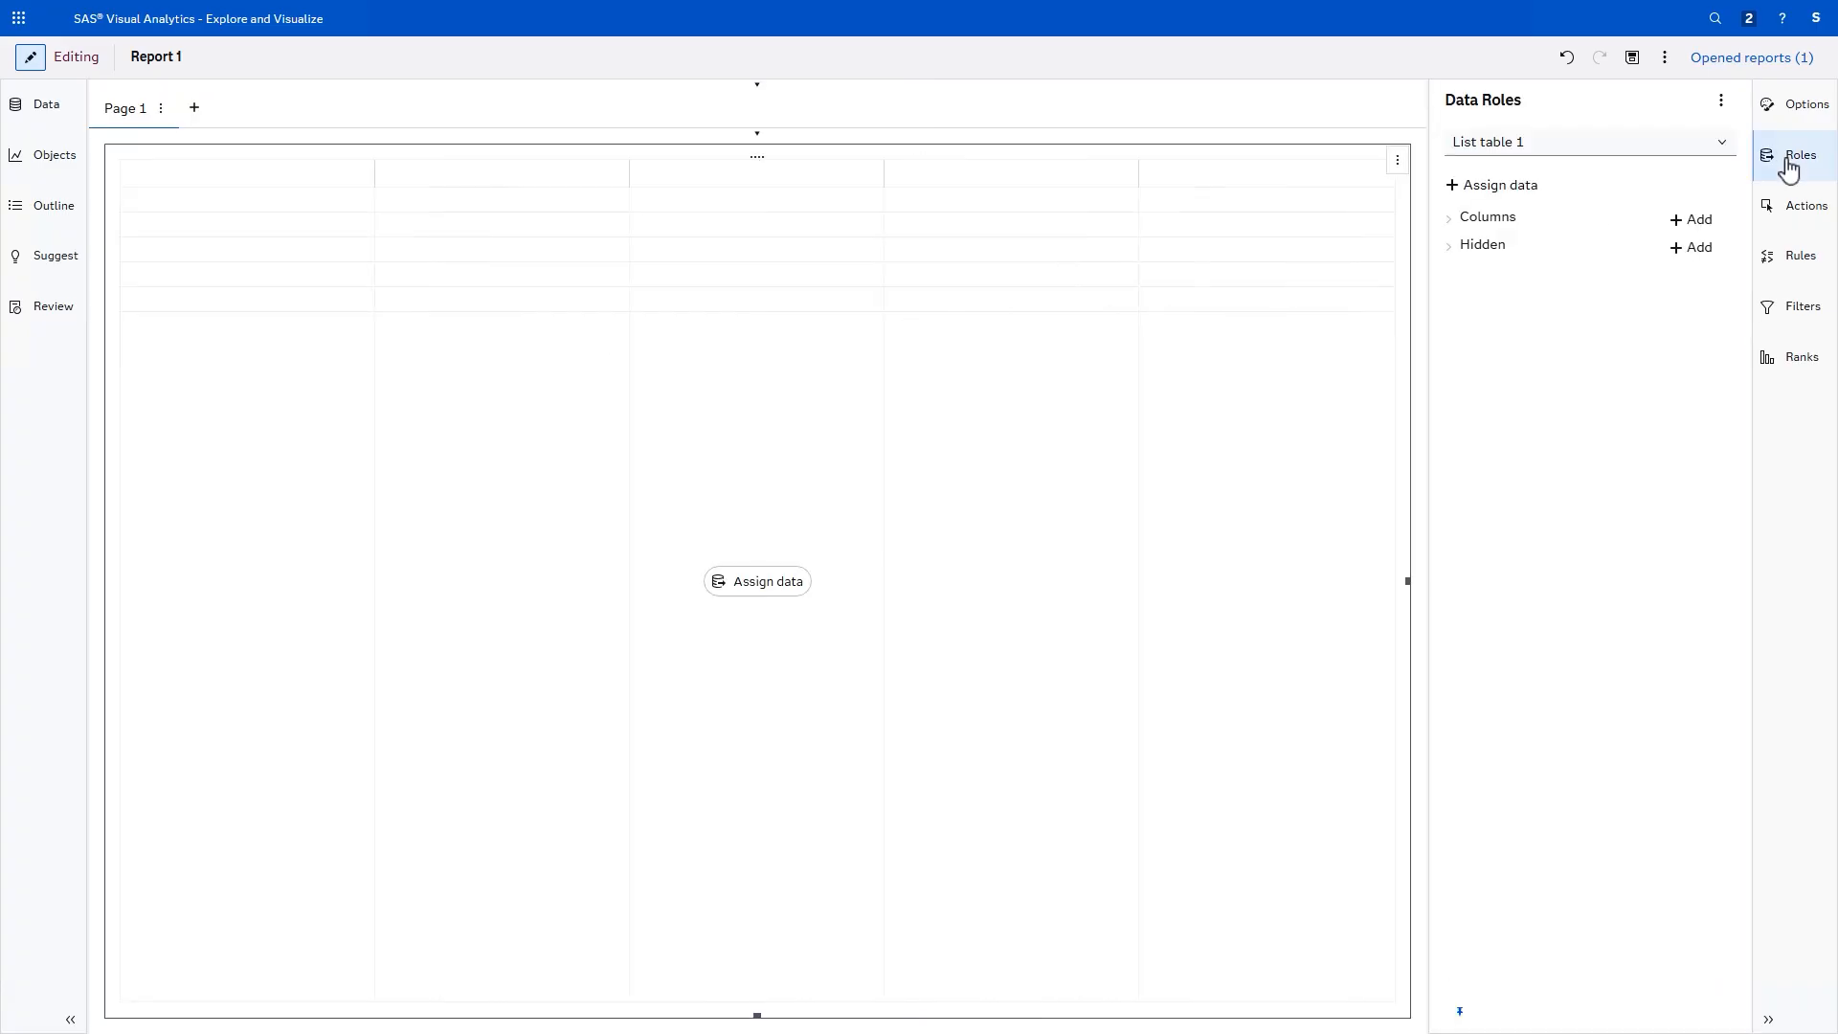
left_click(1695, 226)
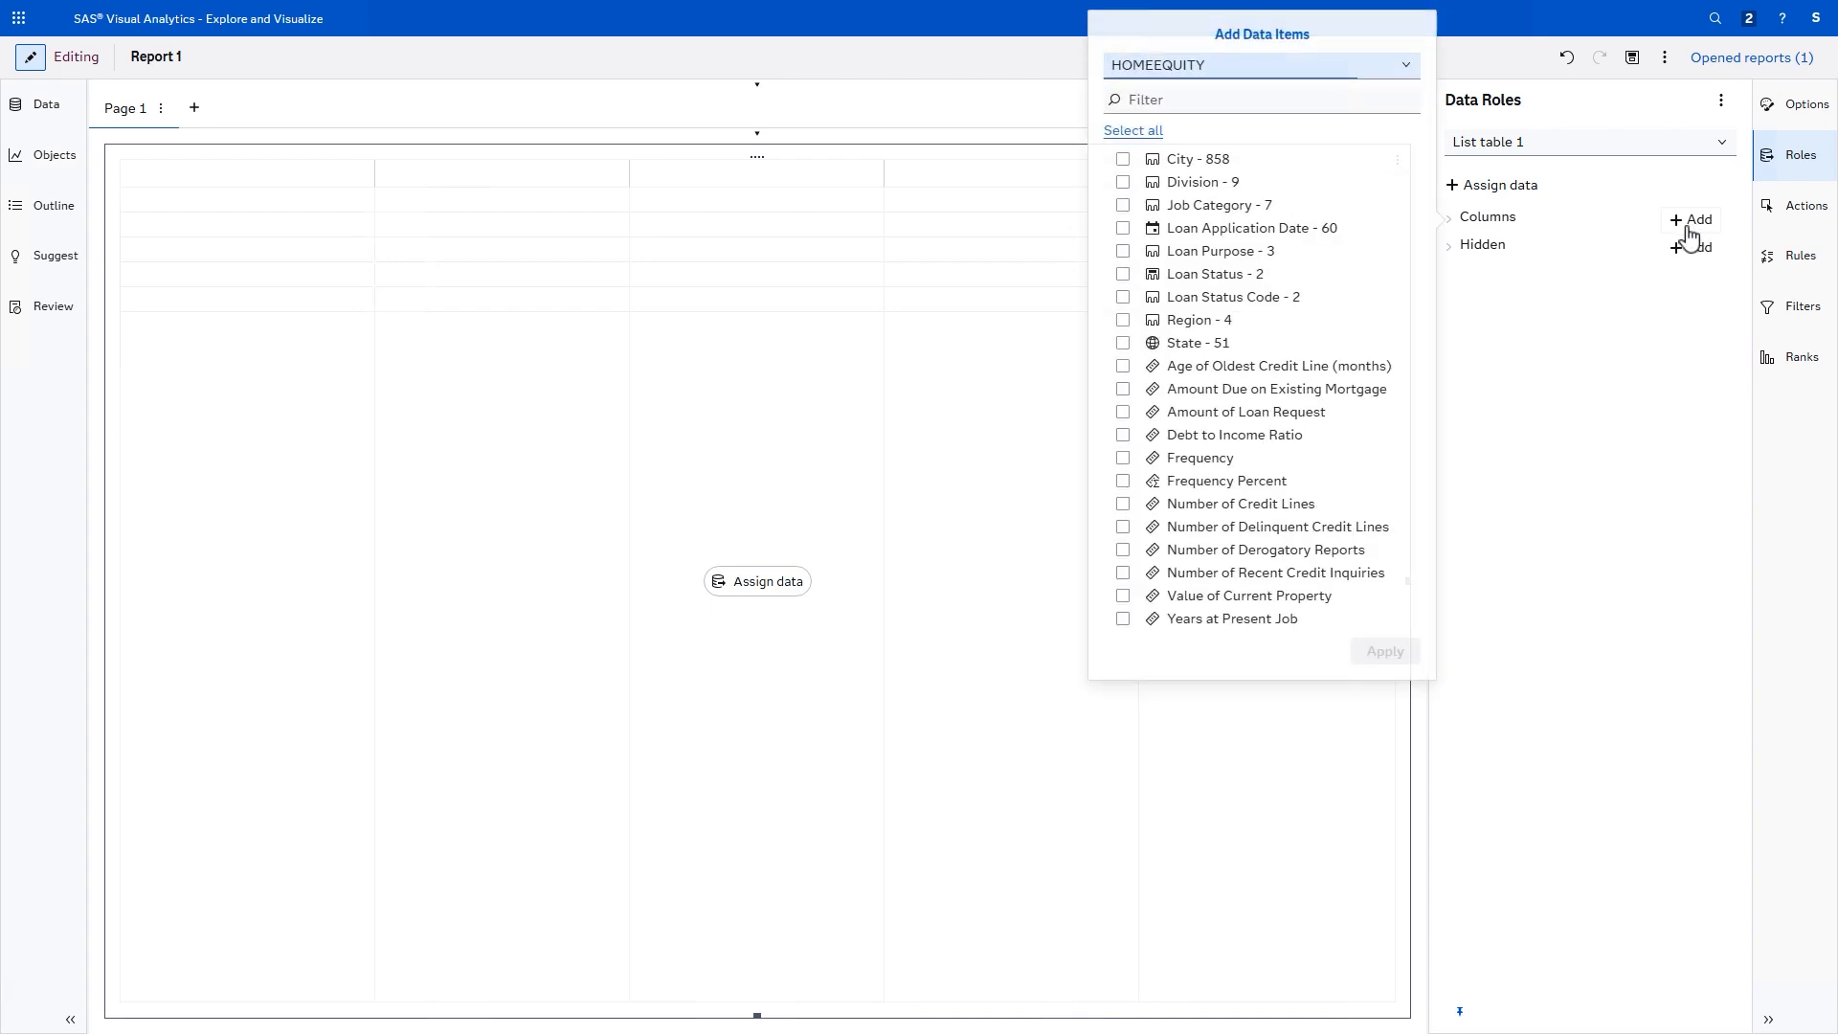
left_click(1144, 131)
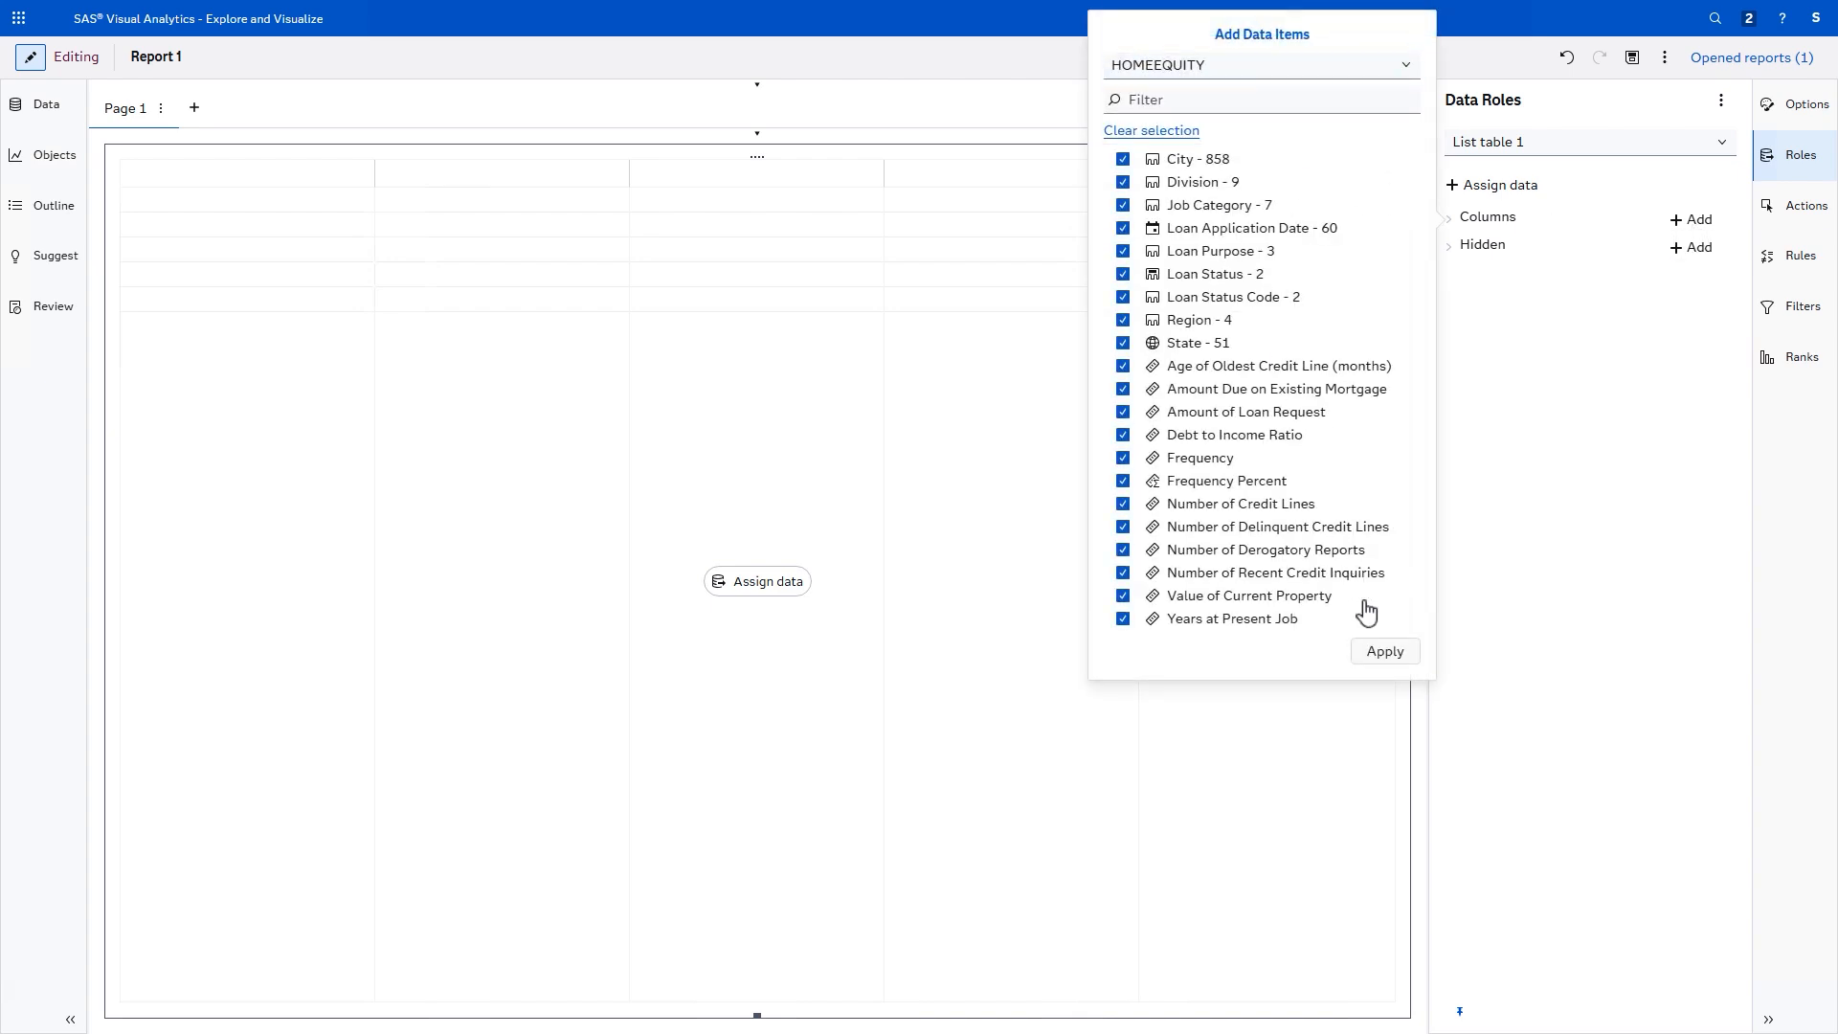
left_click(1385, 655)
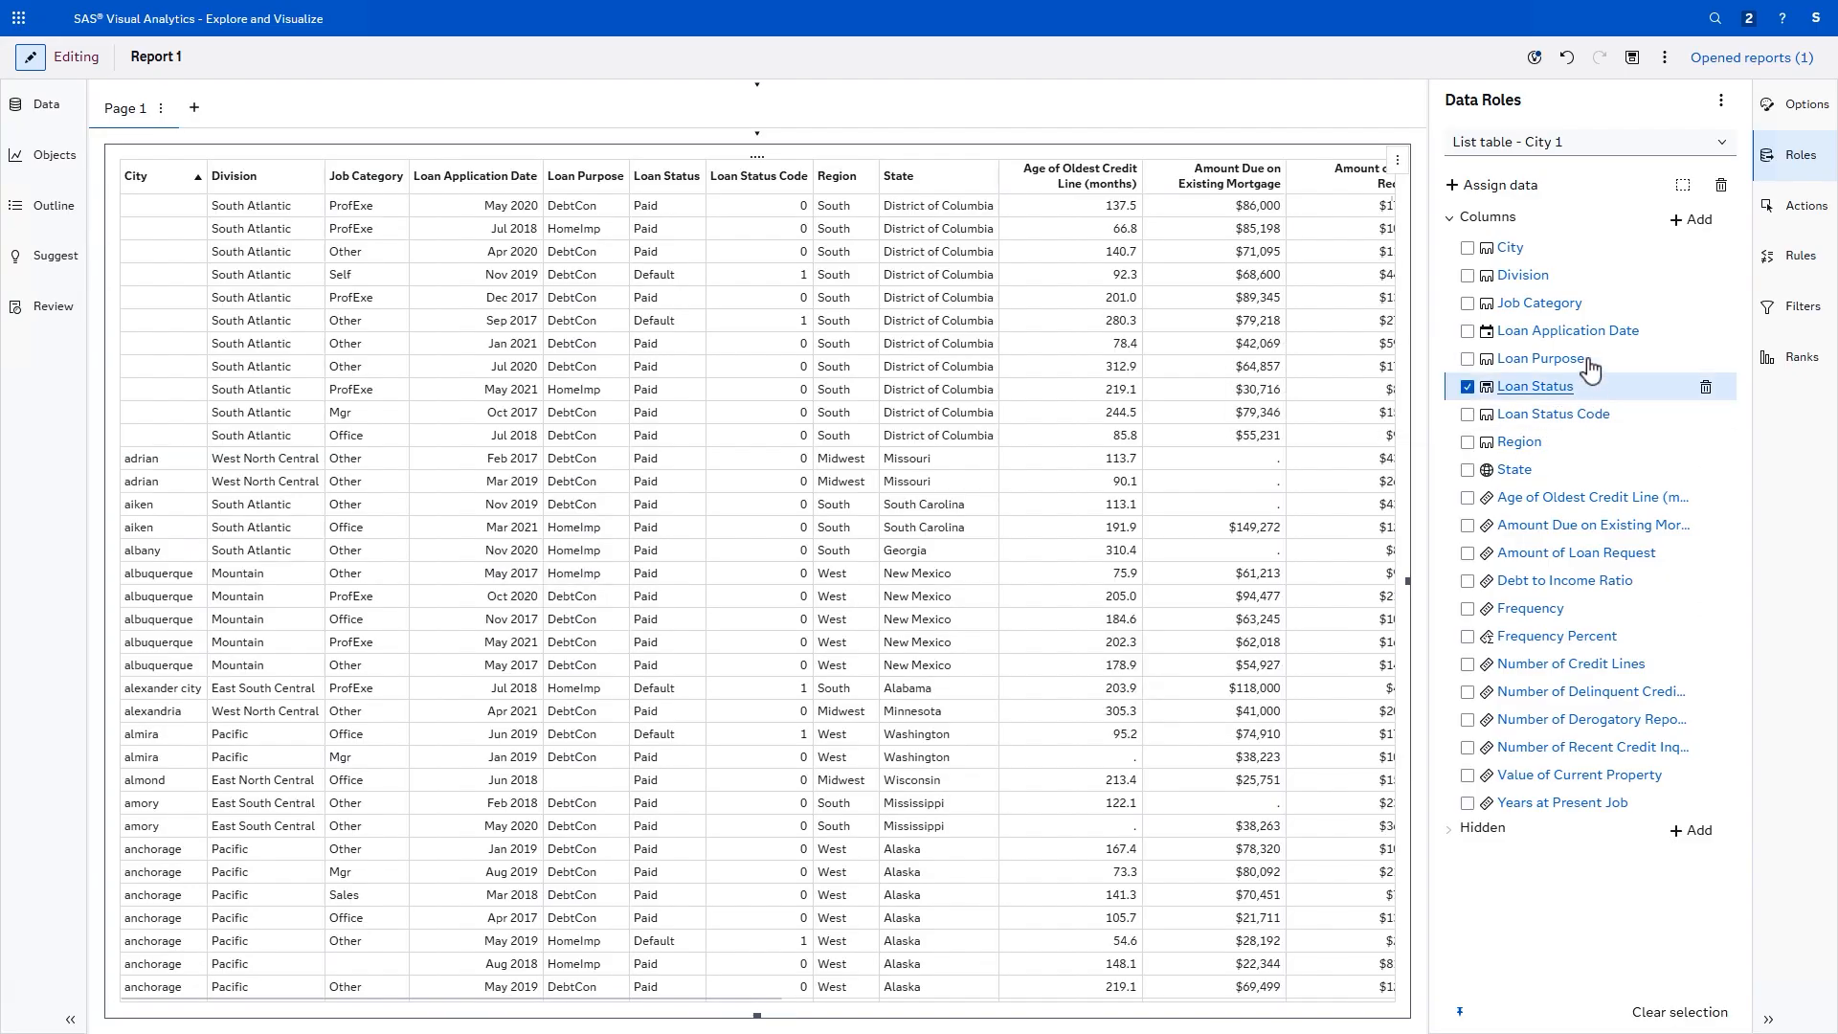
Step: Move Loan Status to the first column of the list table and sort the rows by State in ascending order
left_click_drag(1582, 387, 1580, 254)
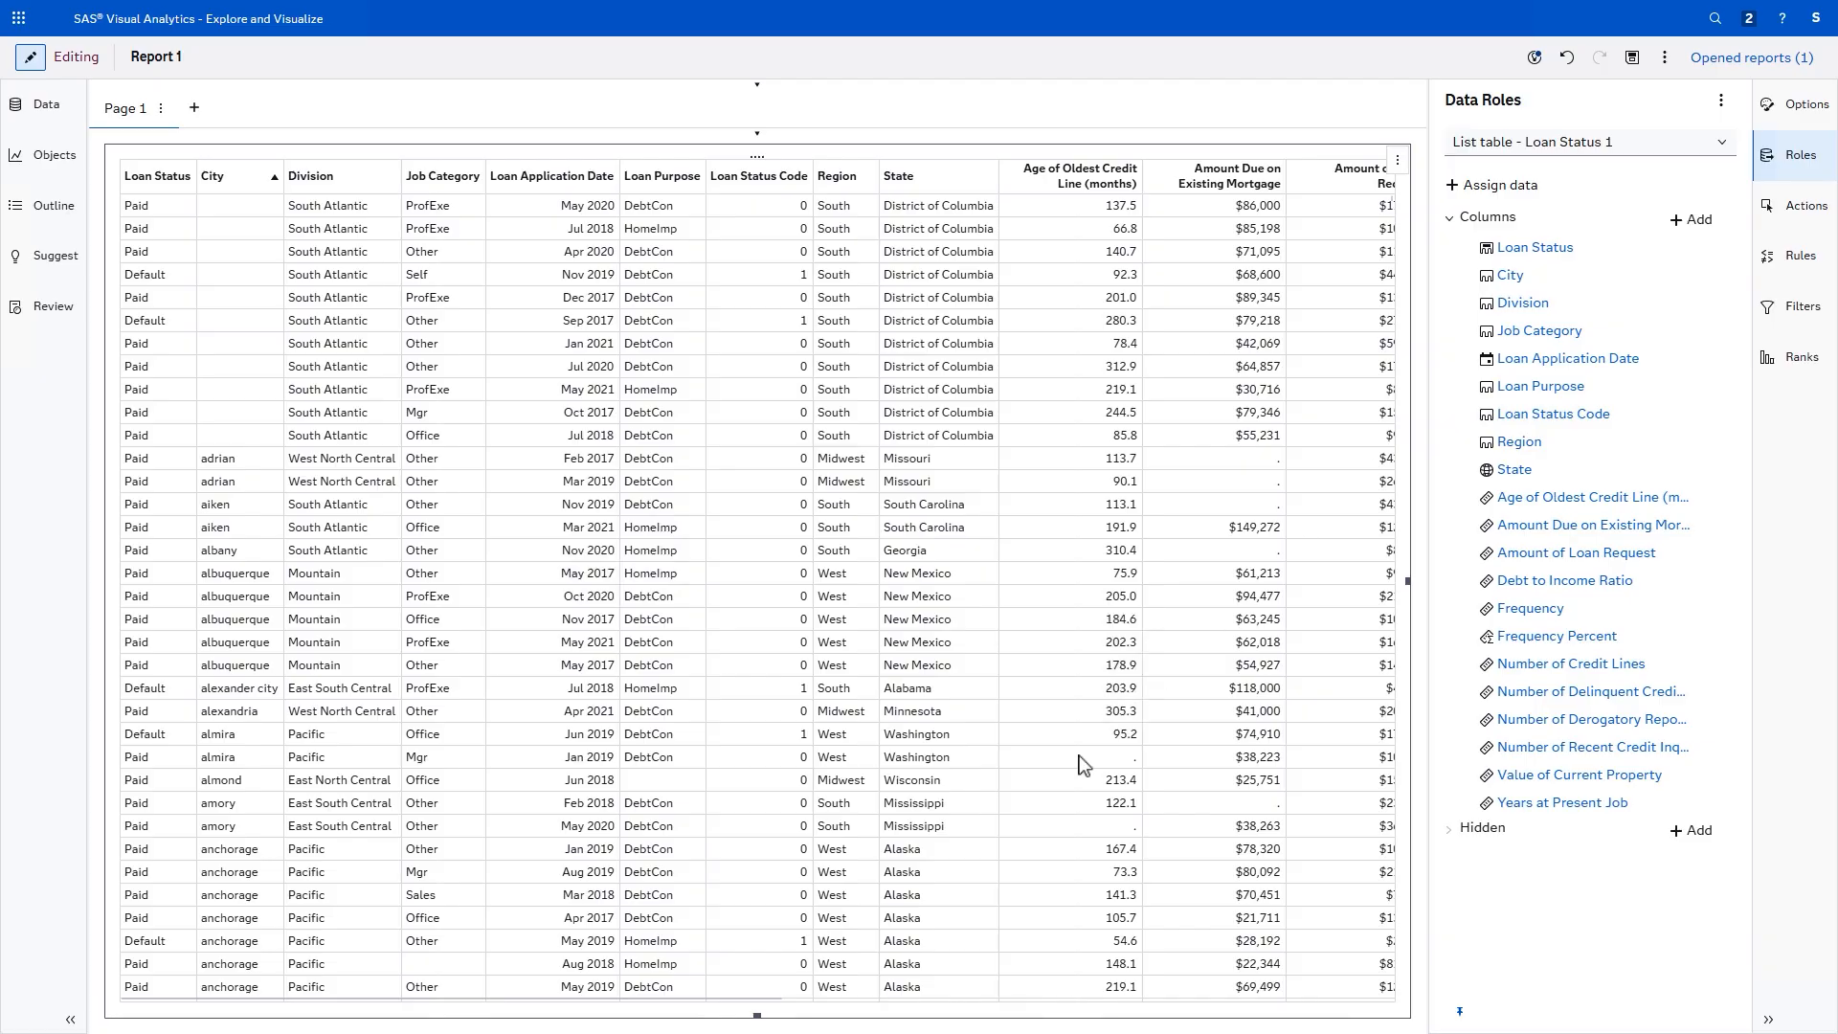
scroll(1077, 755, "down", 1)
left_click_drag(778, 997, 616, 997)
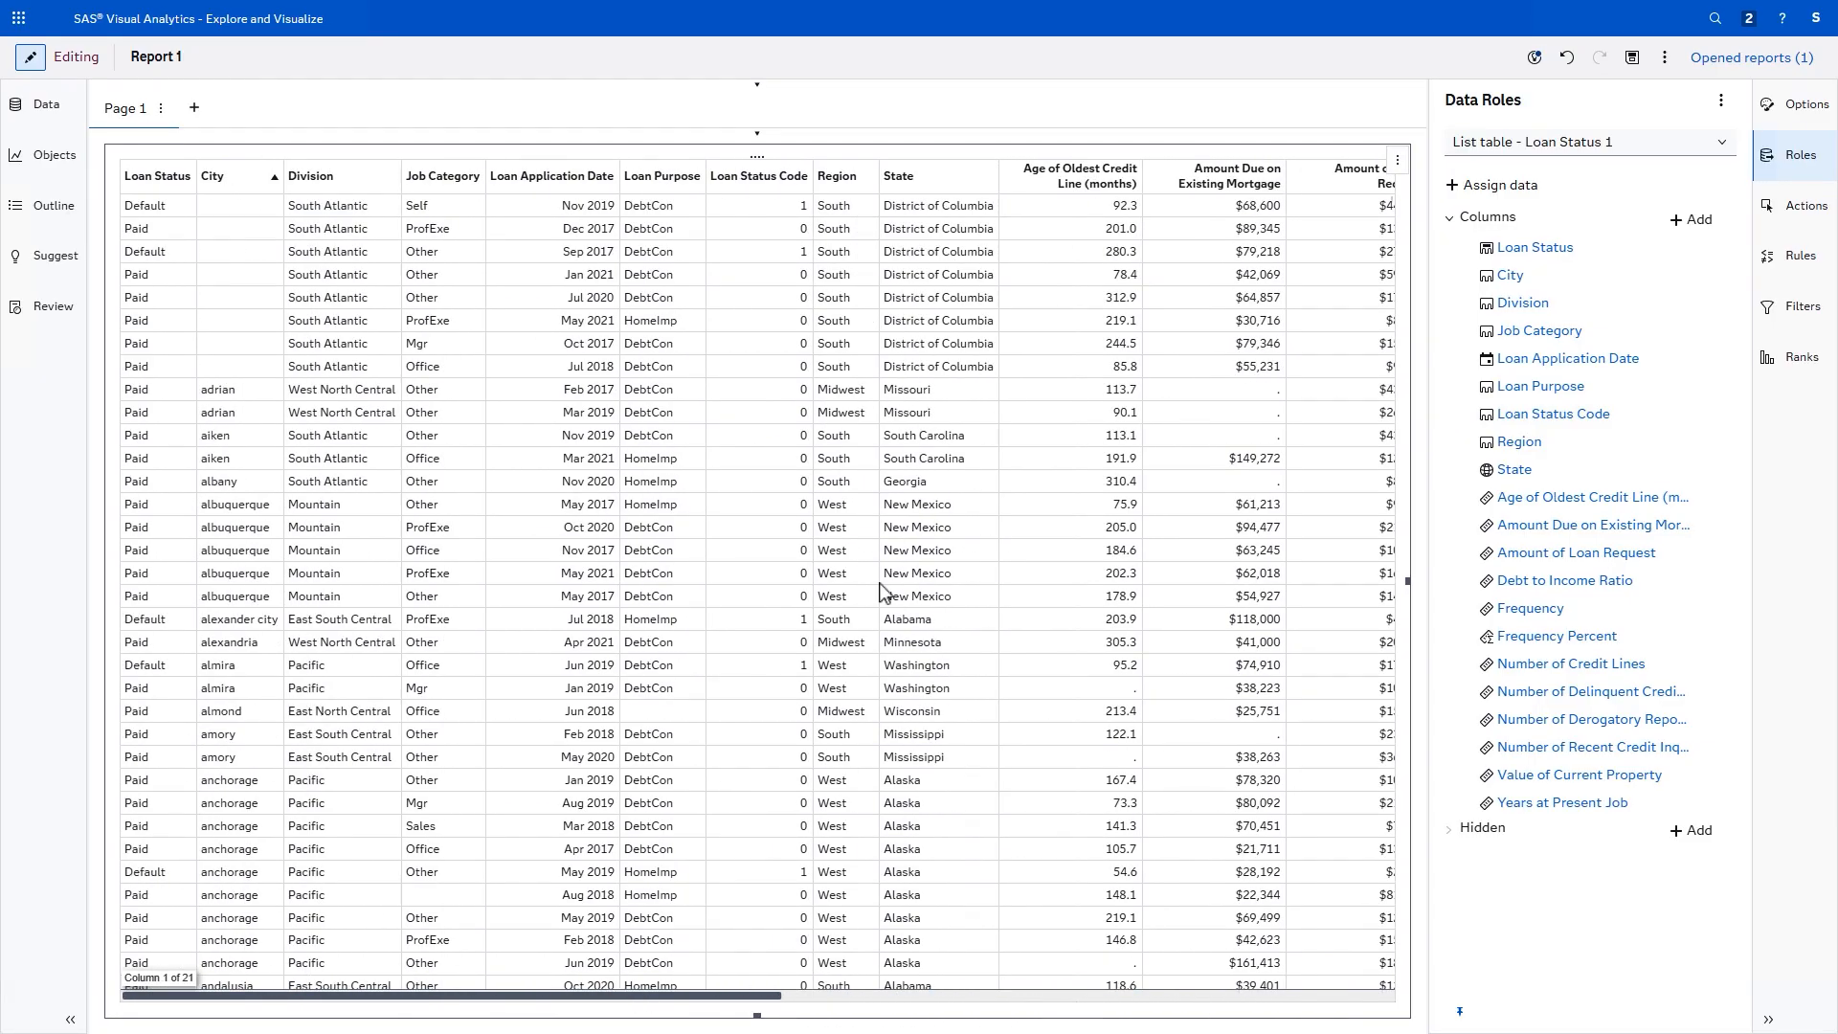
scroll(958, 188, "up", 1)
left_click(959, 187)
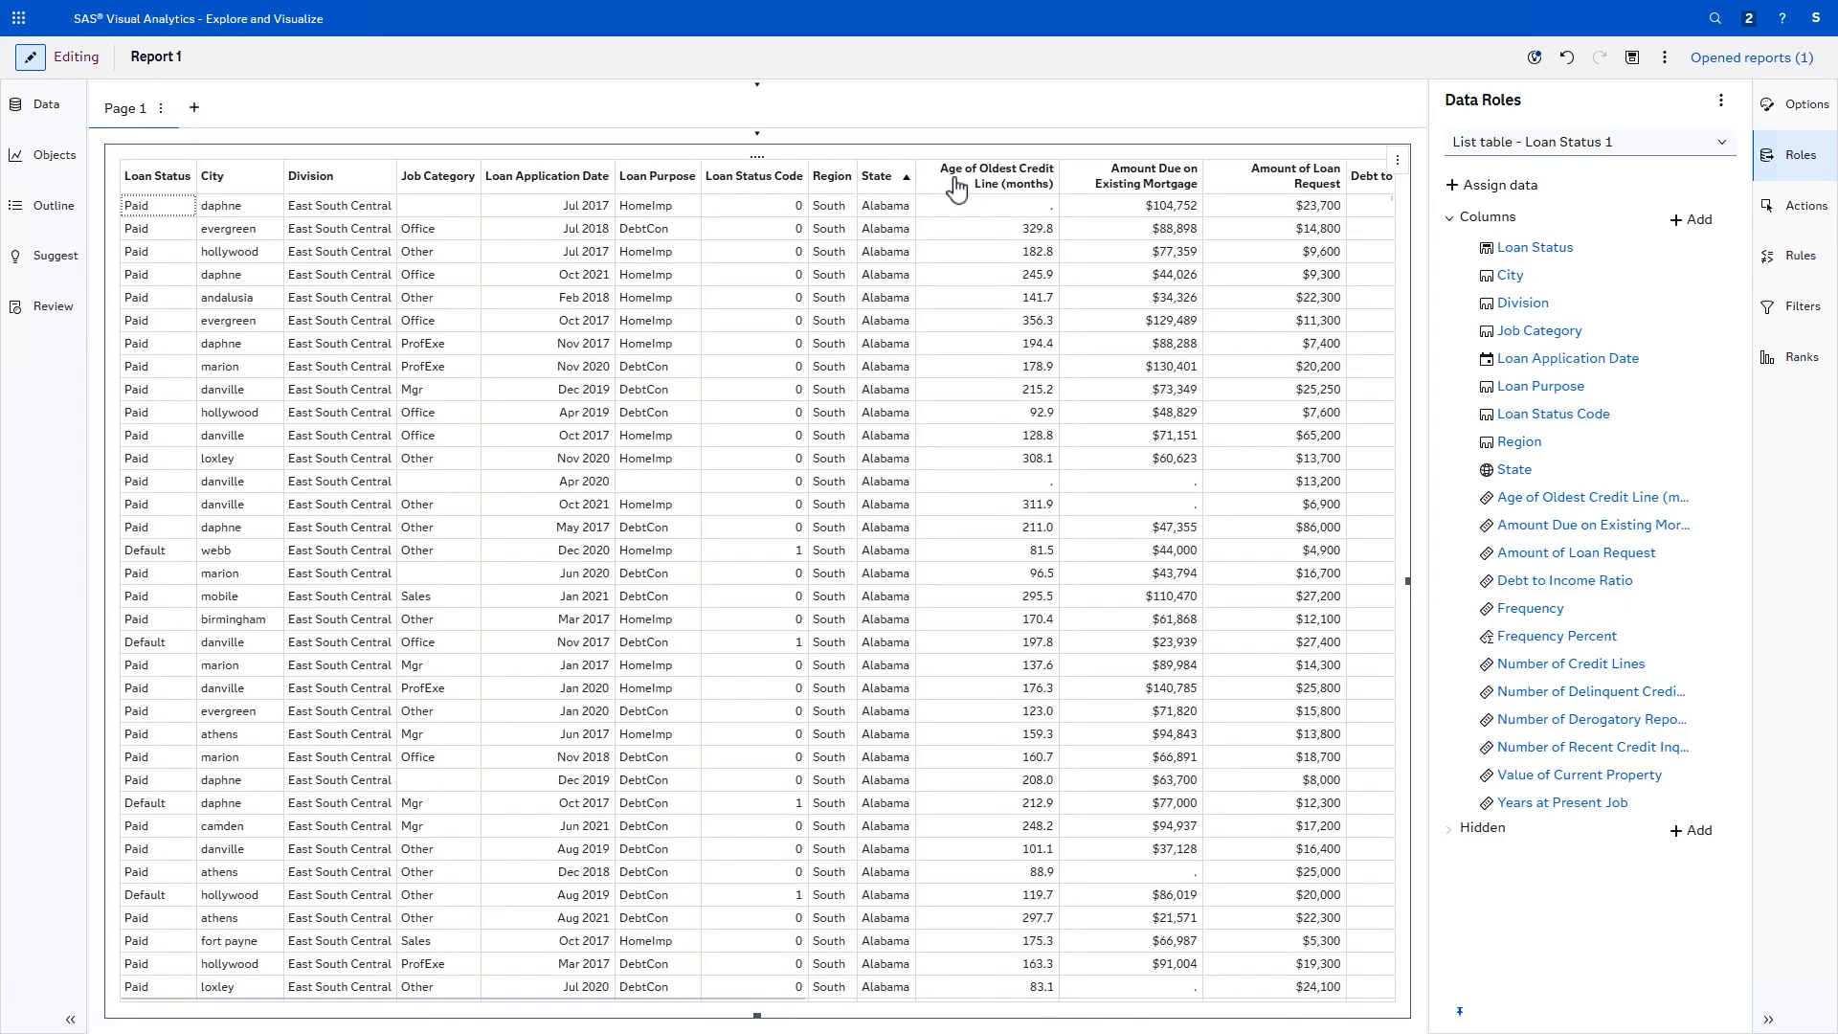
Step: Add bar cell visualizations to the Age of Oldest Credit Line (months) column and heat map ones to Amount of Loan Request
right_click(1007, 191)
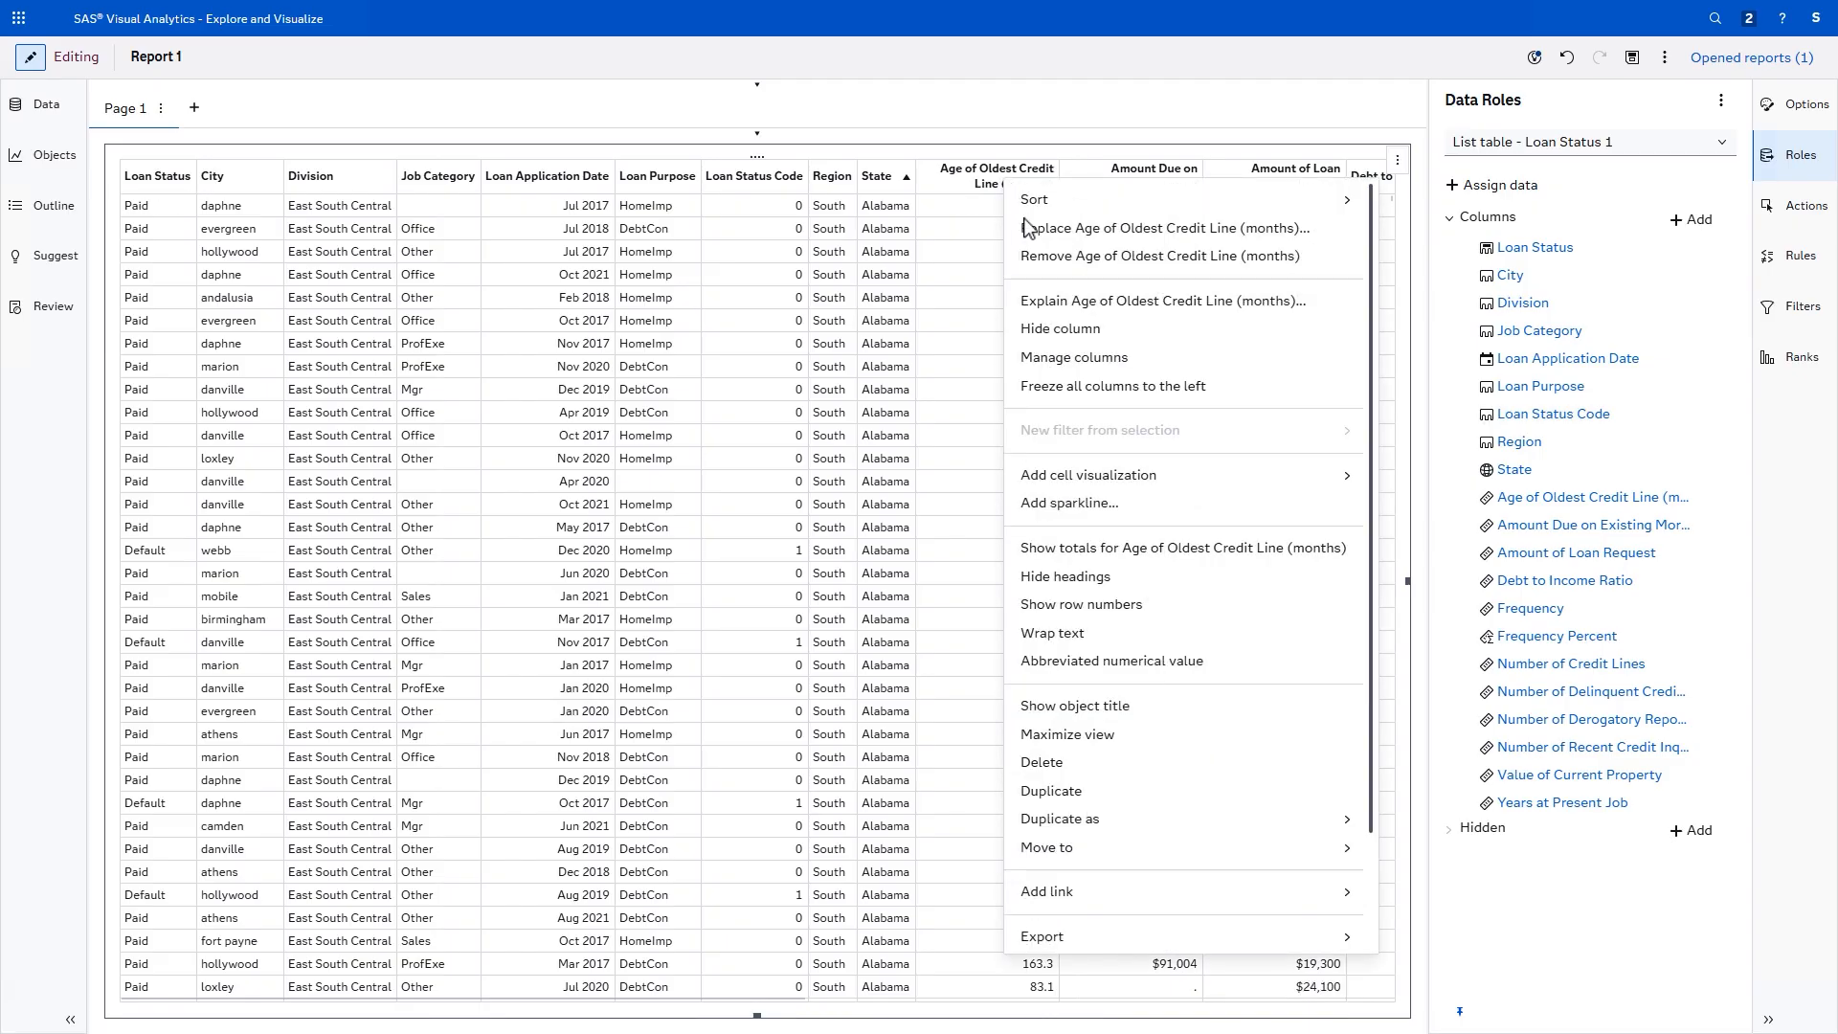
mouse_move(1087, 483)
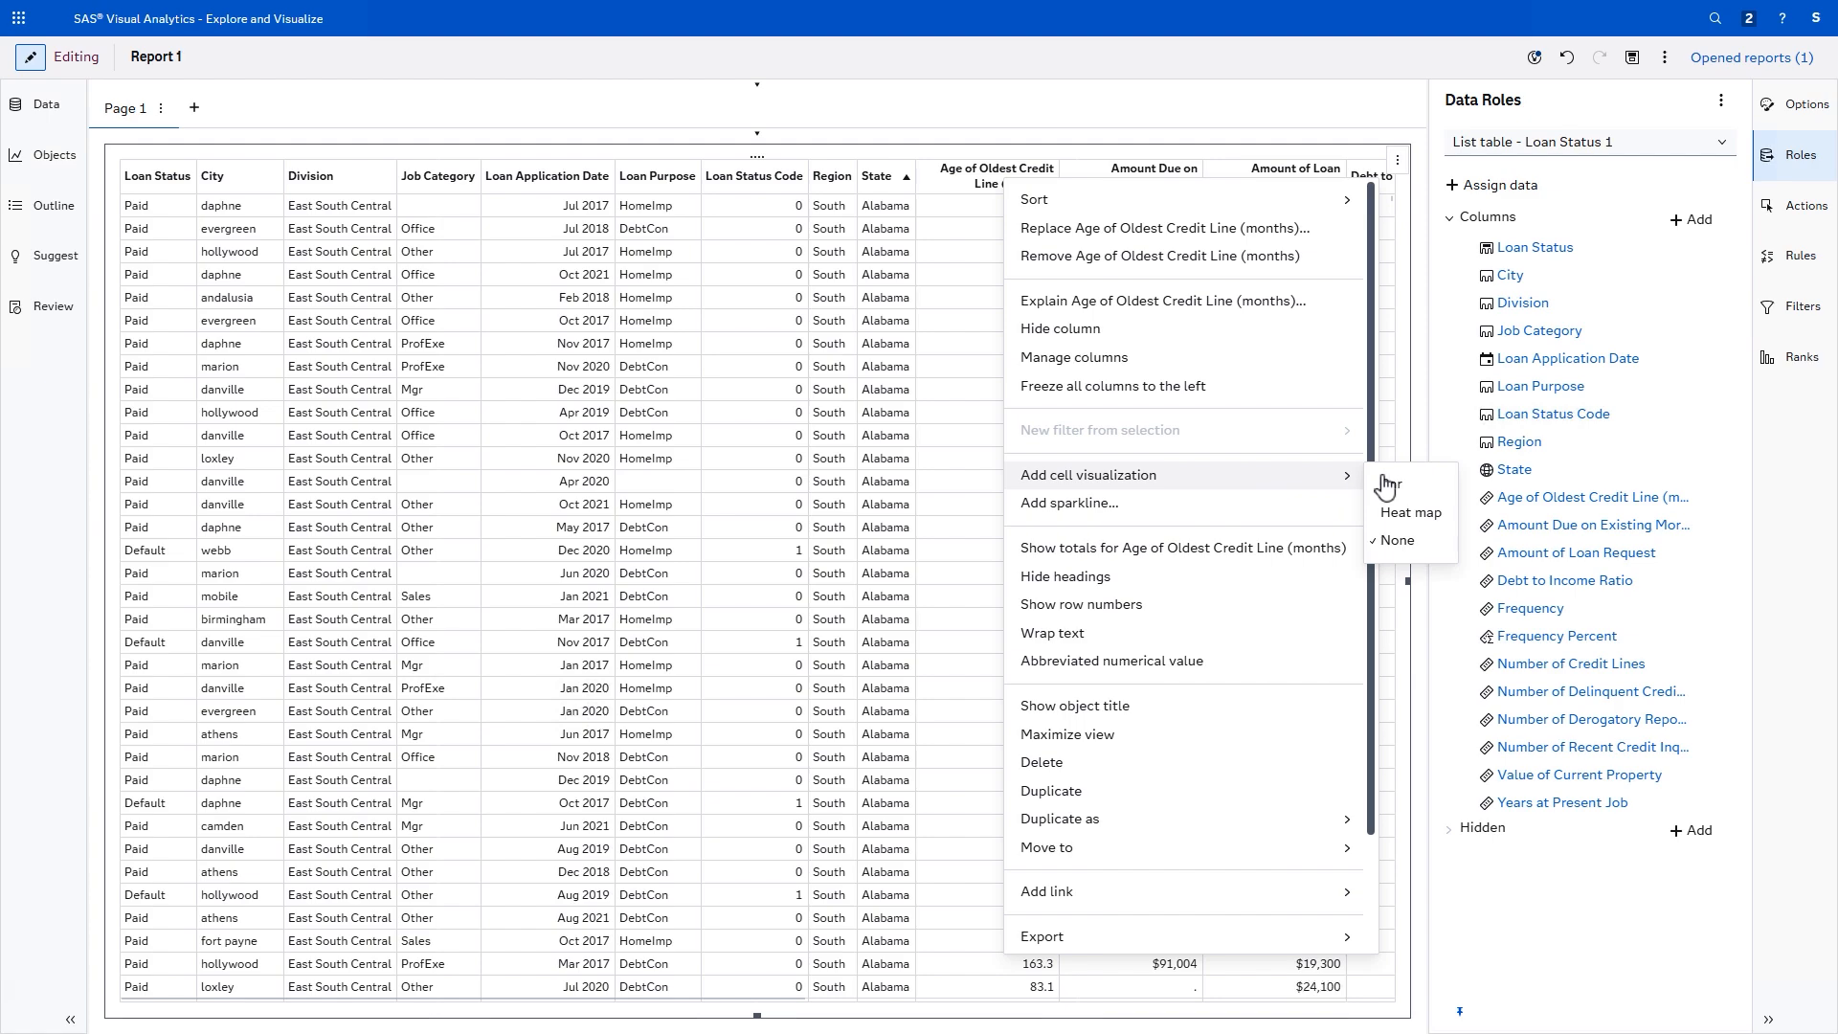
left_click(1404, 496)
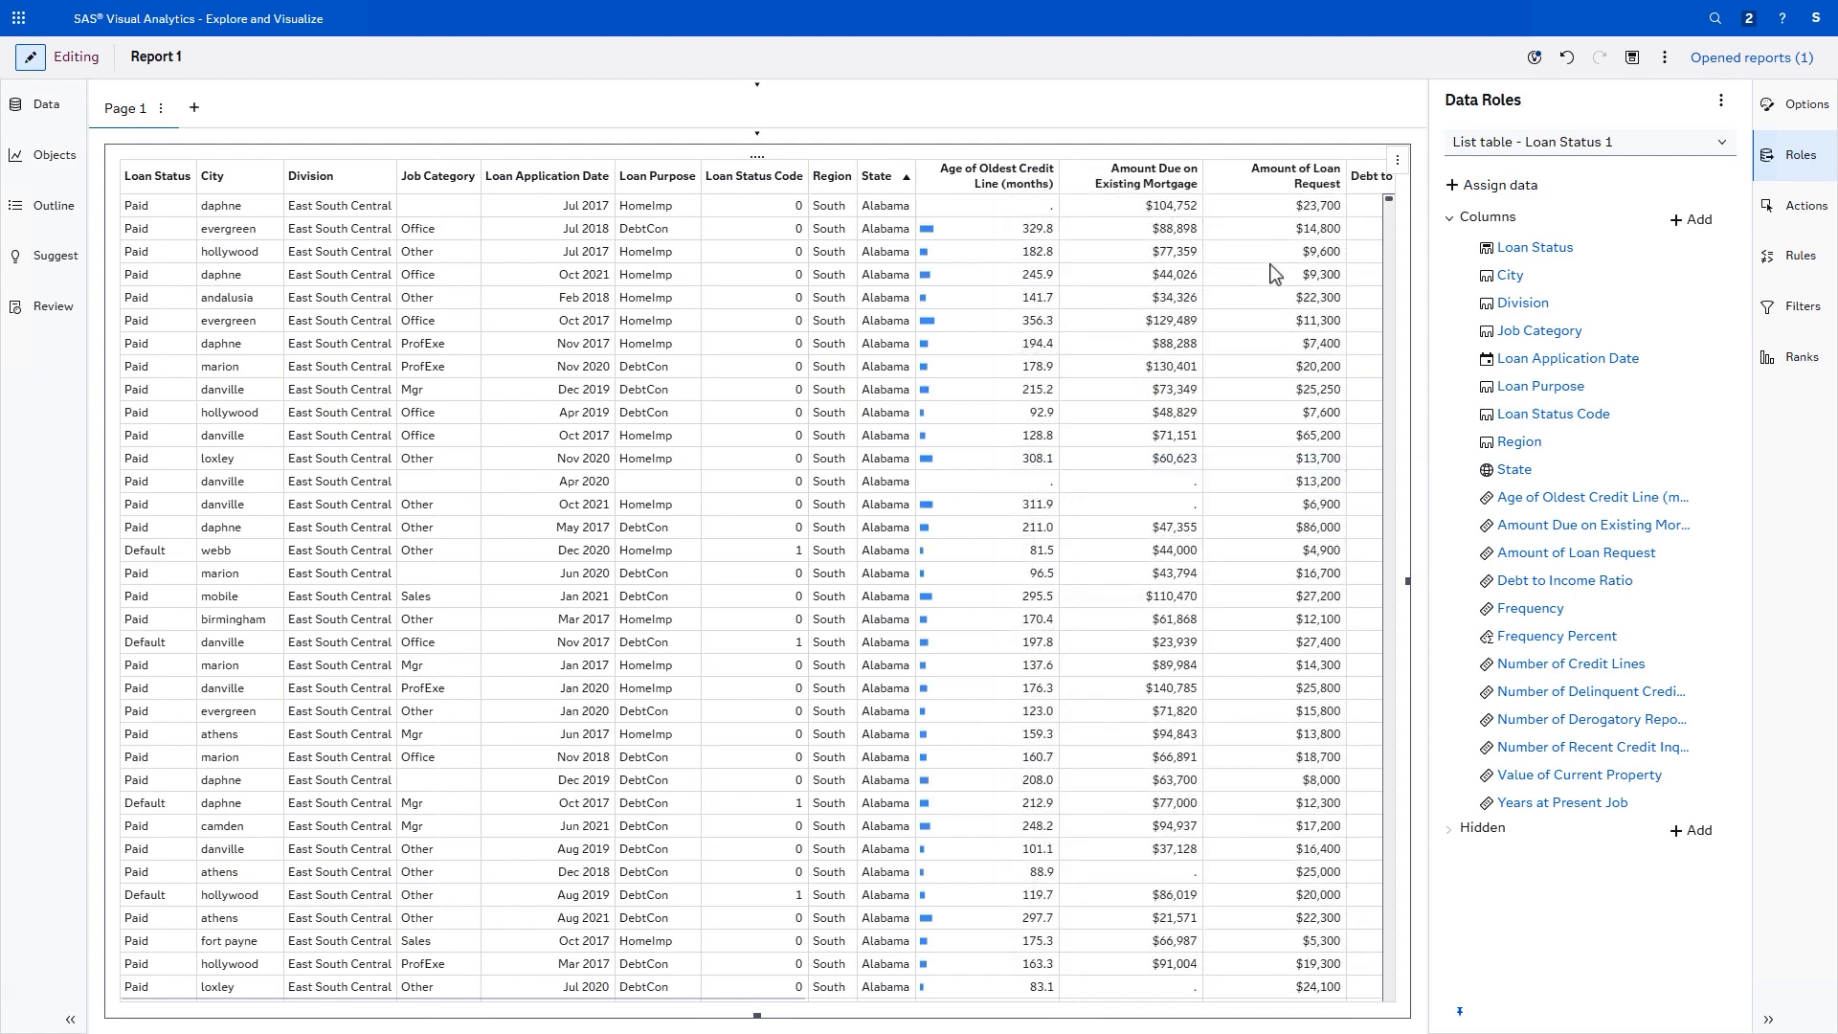
right_click(1241, 187)
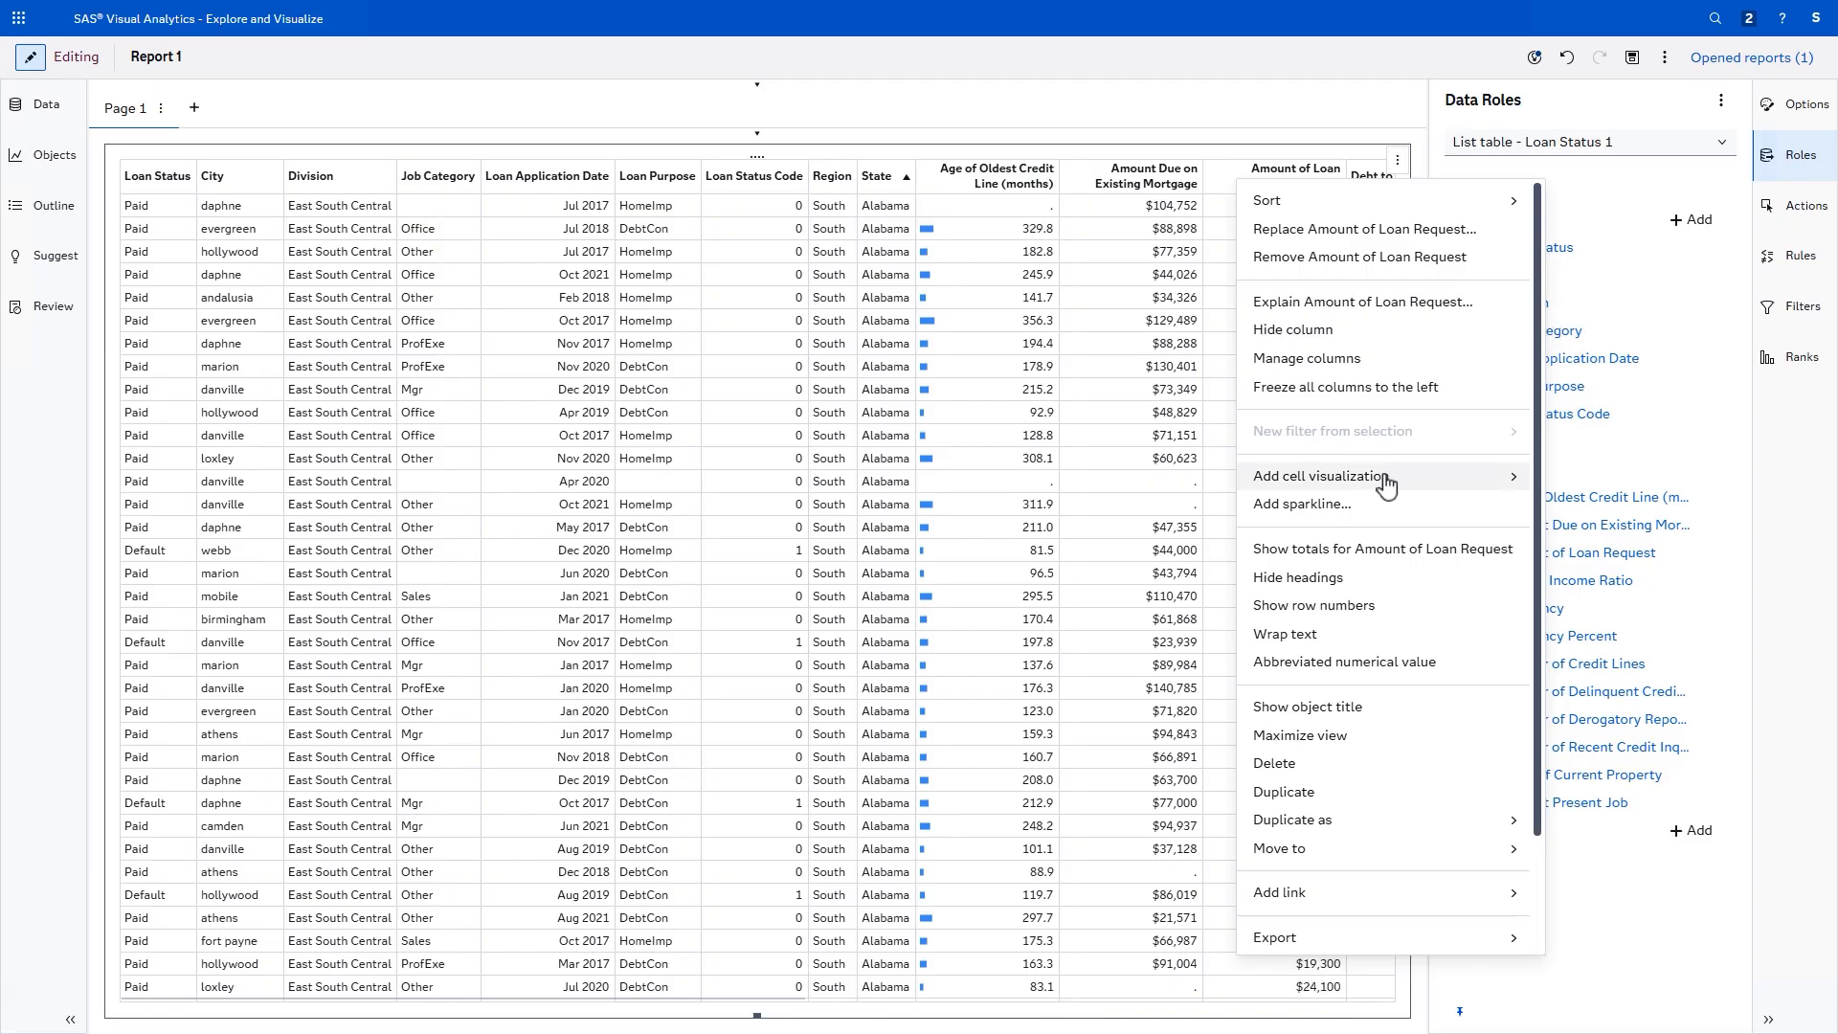
mouse_move(1477, 484)
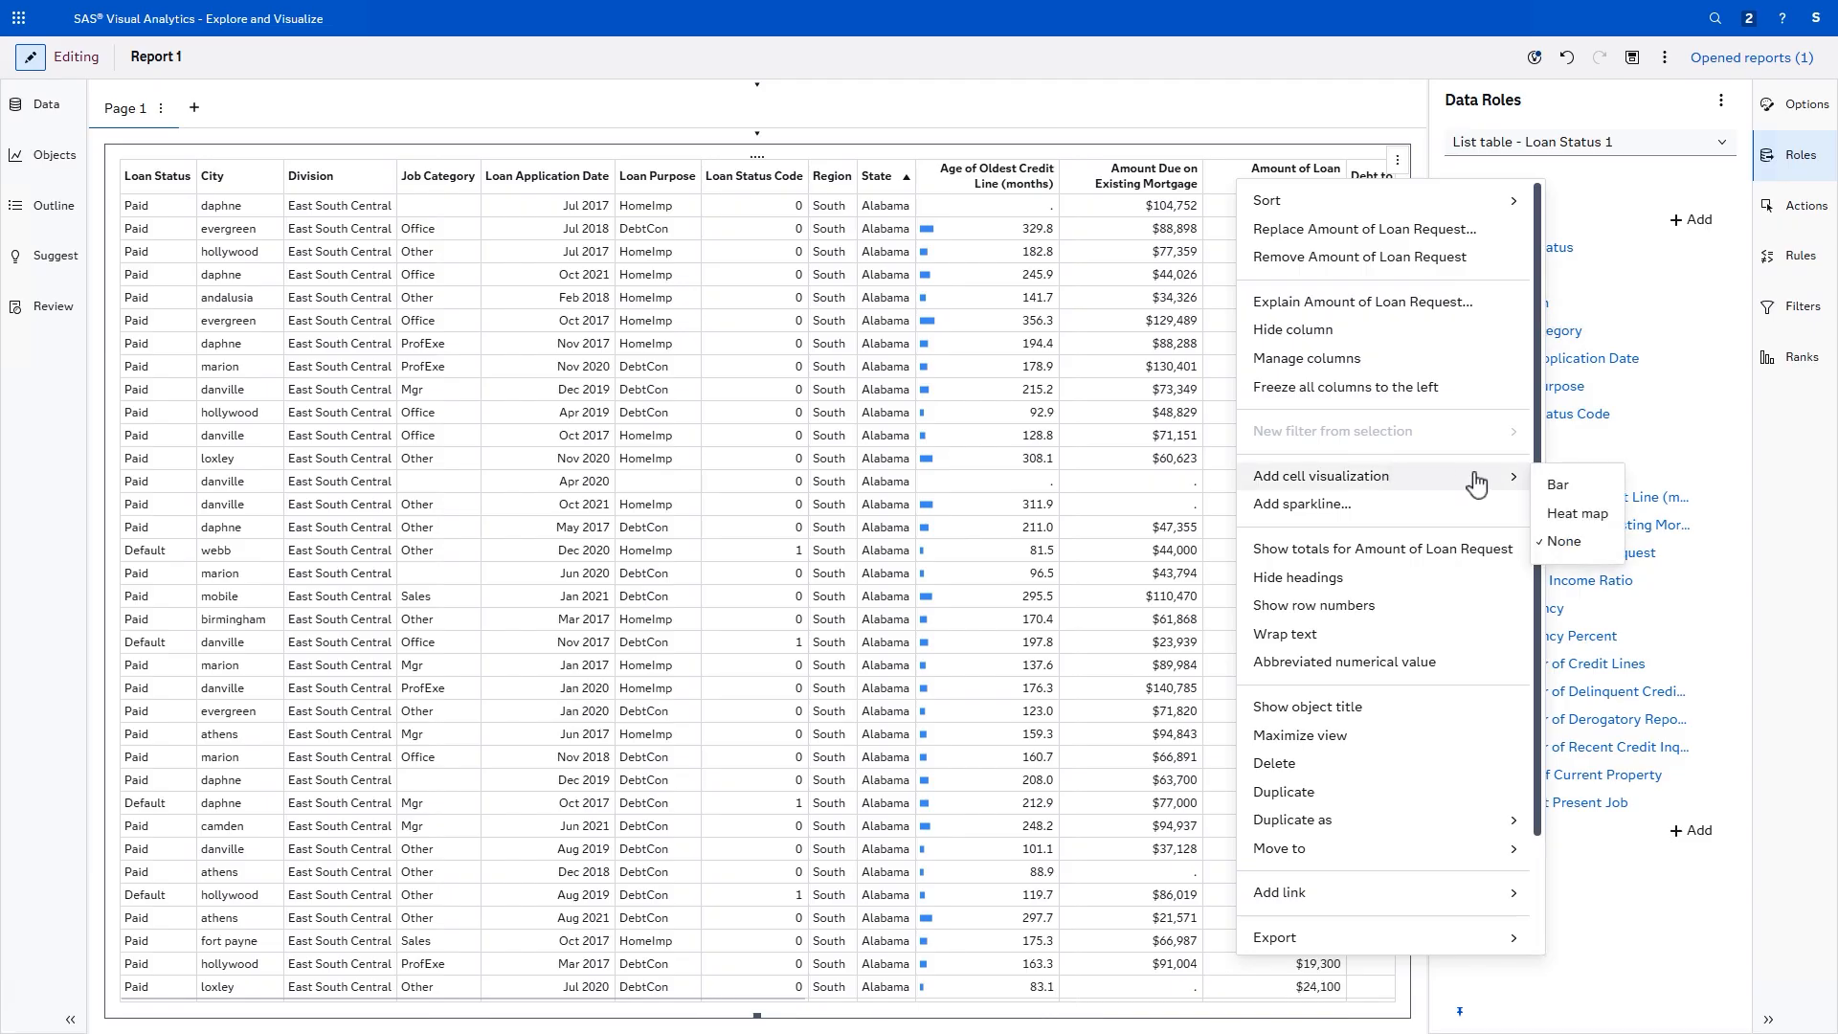
left_click(1602, 518)
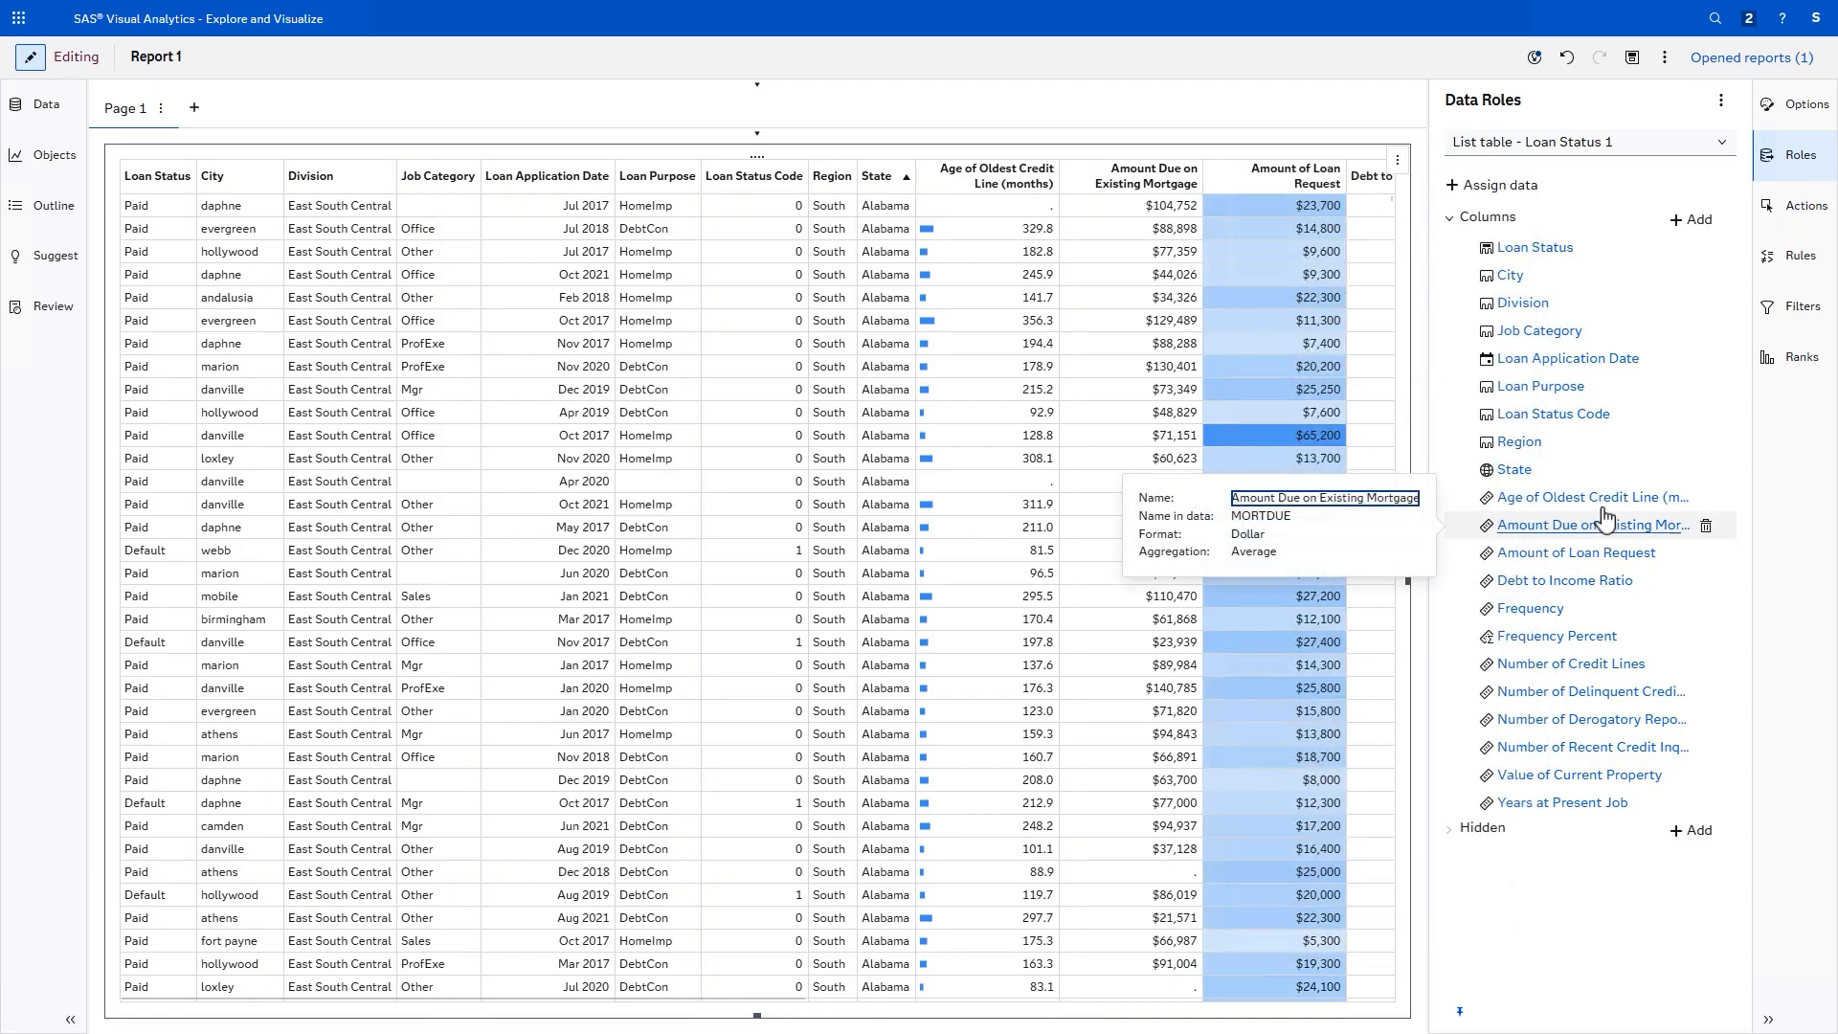
Step: Show the list table's options and rename Page 1 as Home Equity Data
left_click(1806, 107)
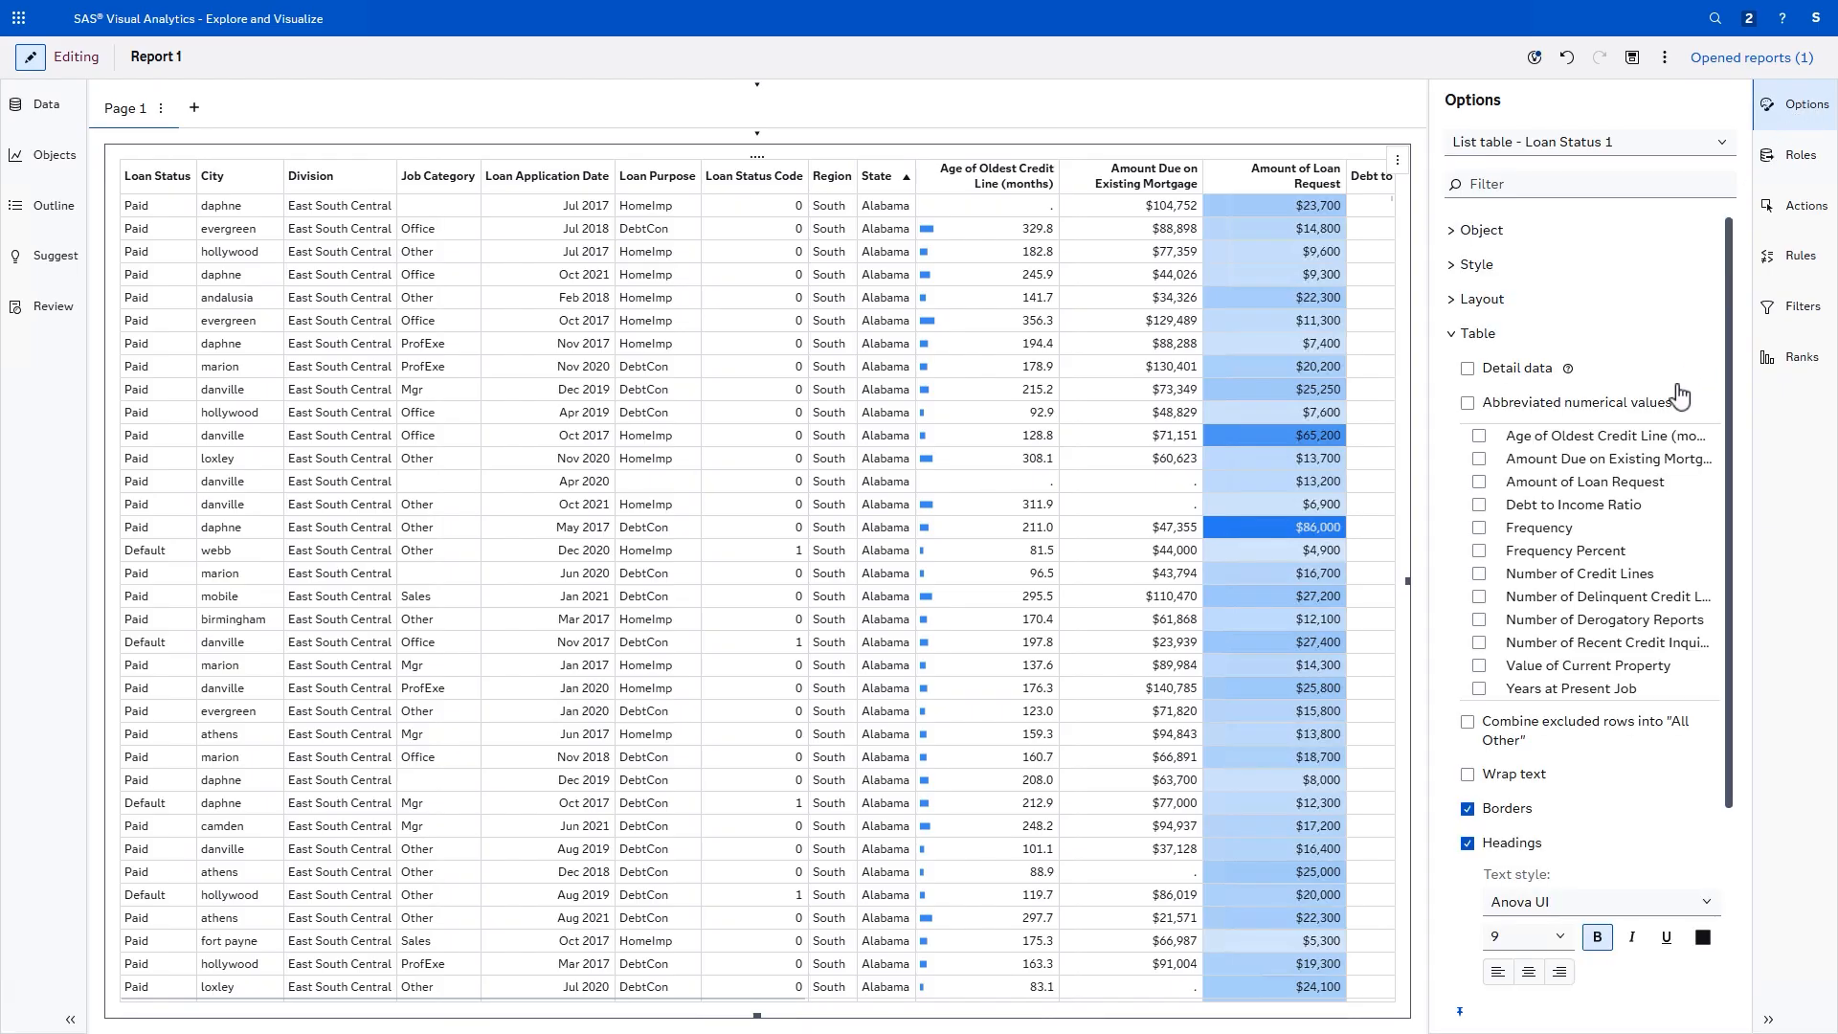
double_click(104, 113)
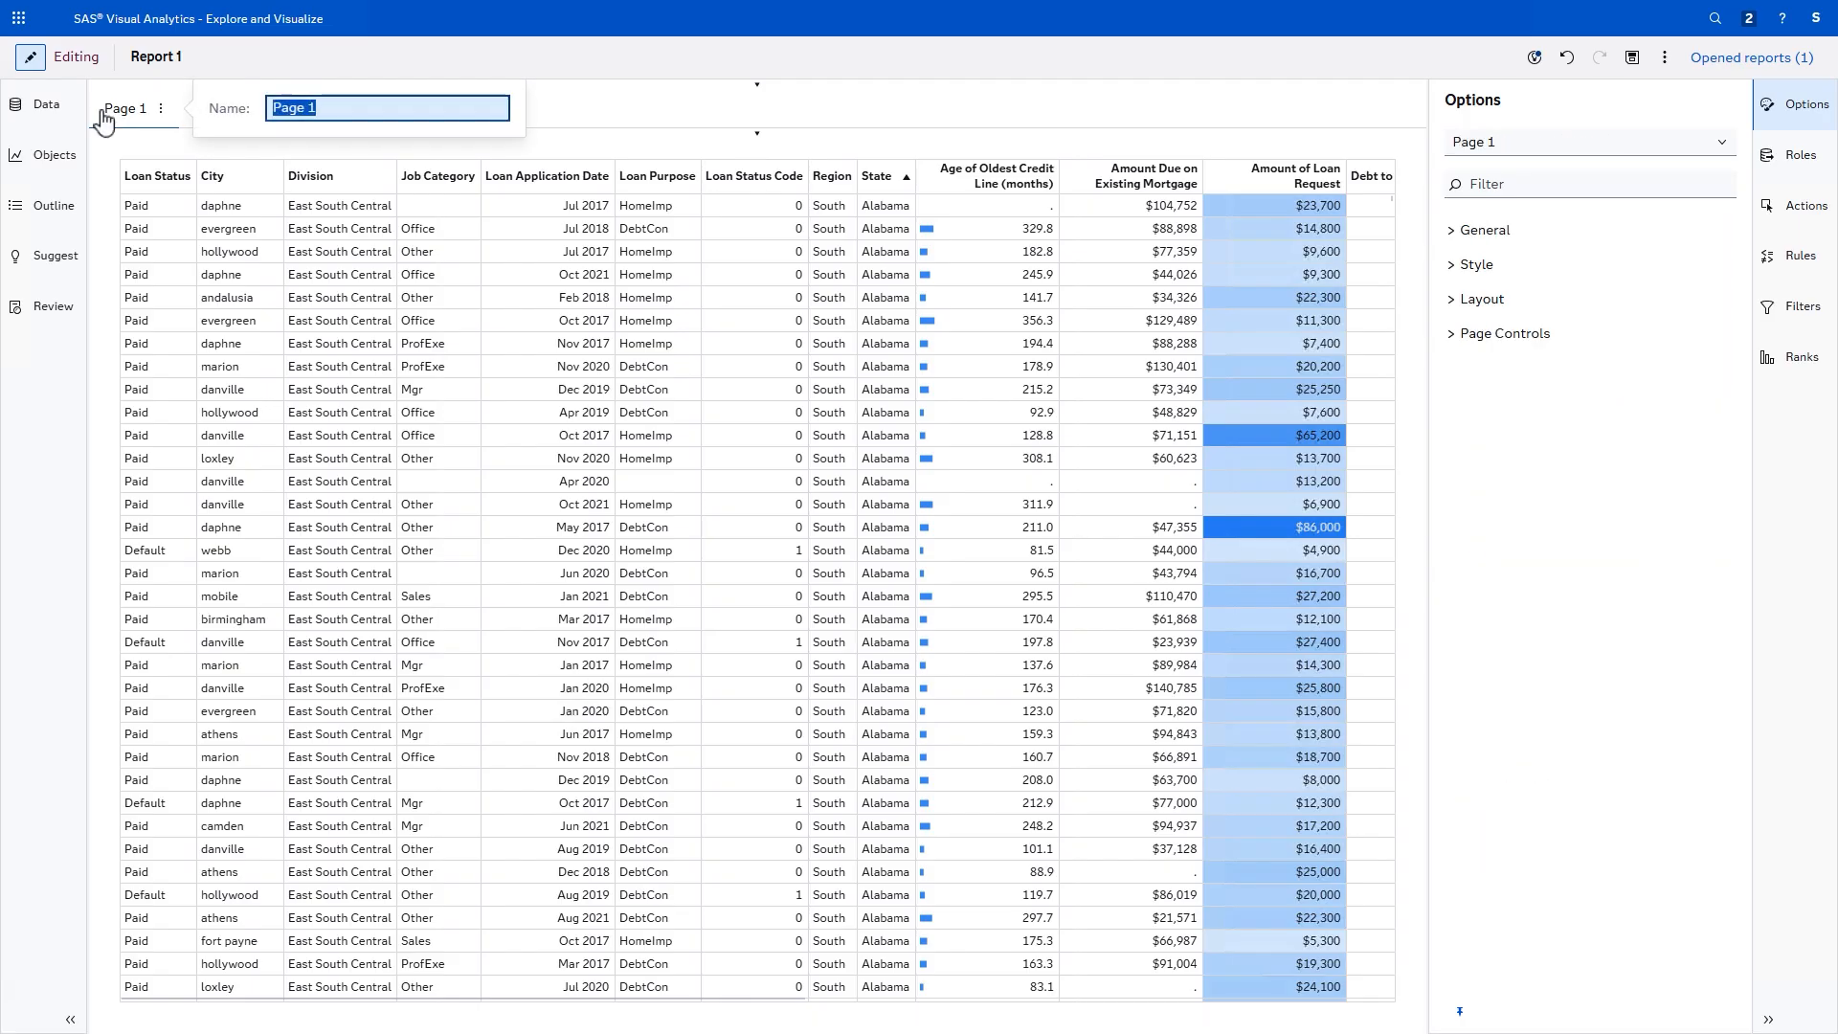
type("Home Equity Data")
key("Return")
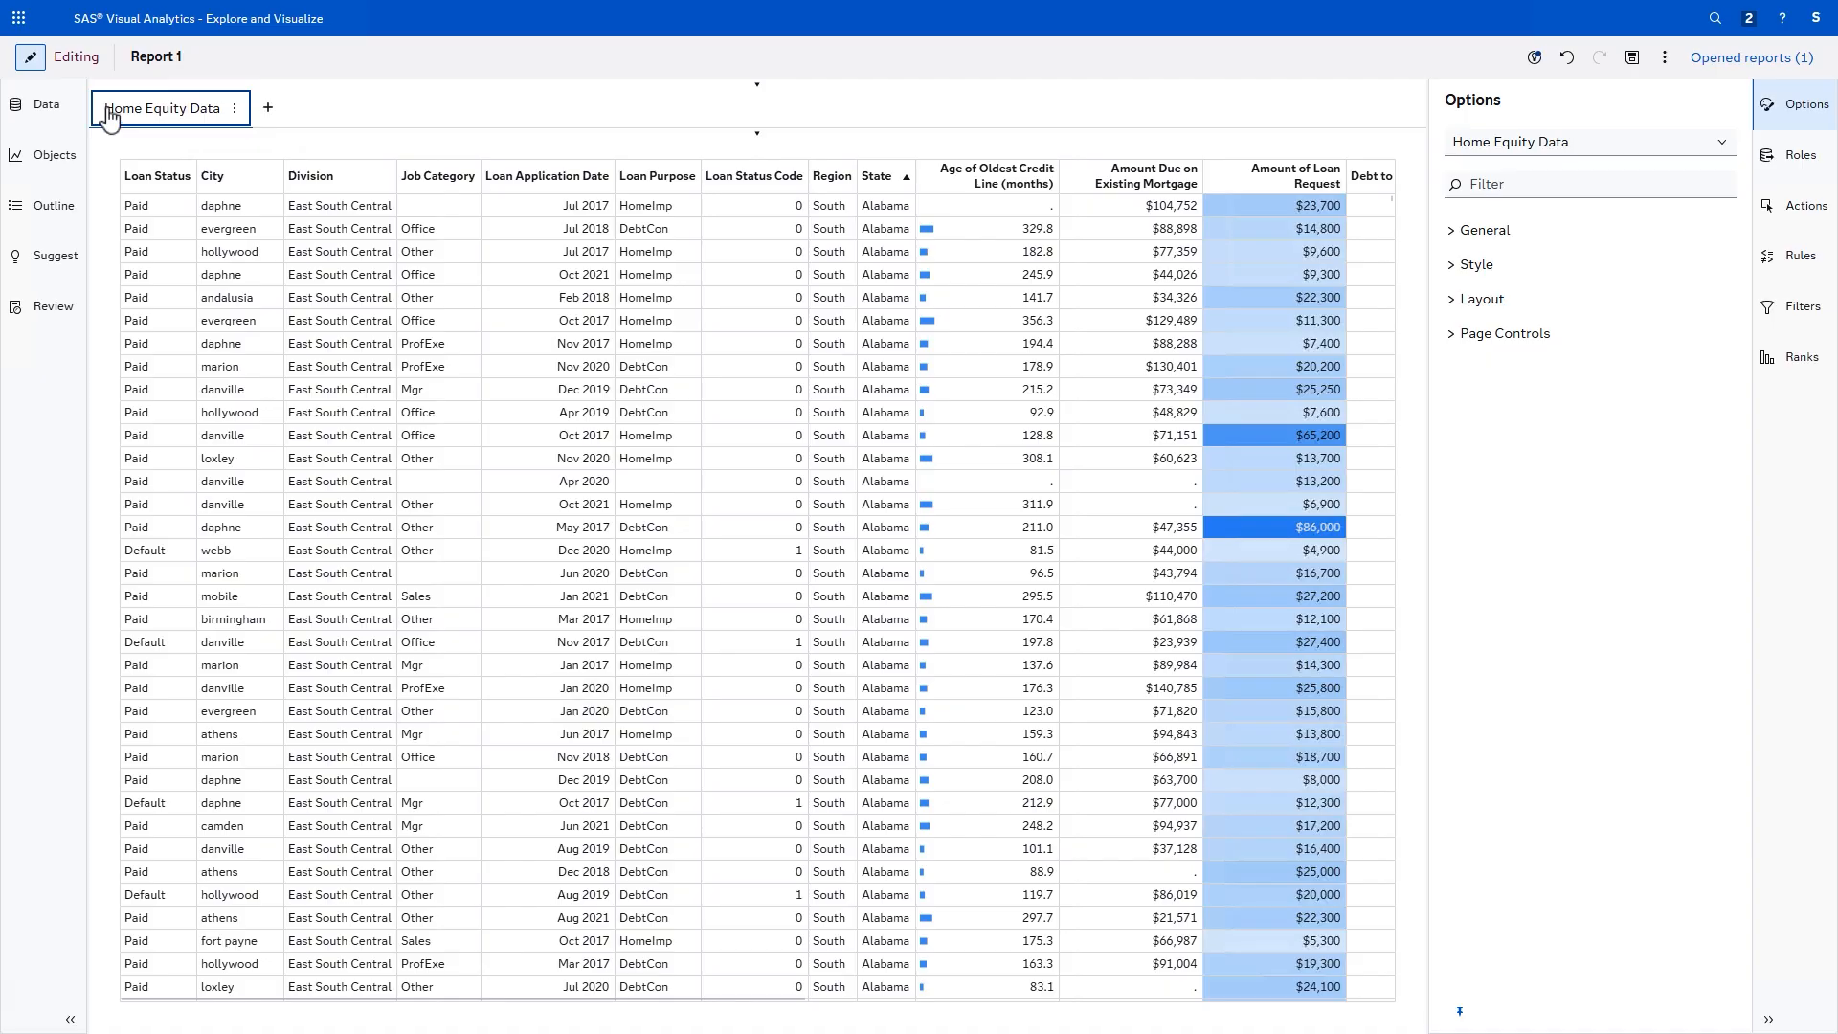
Step: Add a second report page and place the Loan Status data item on it as an automatic chart
left_click(268, 109)
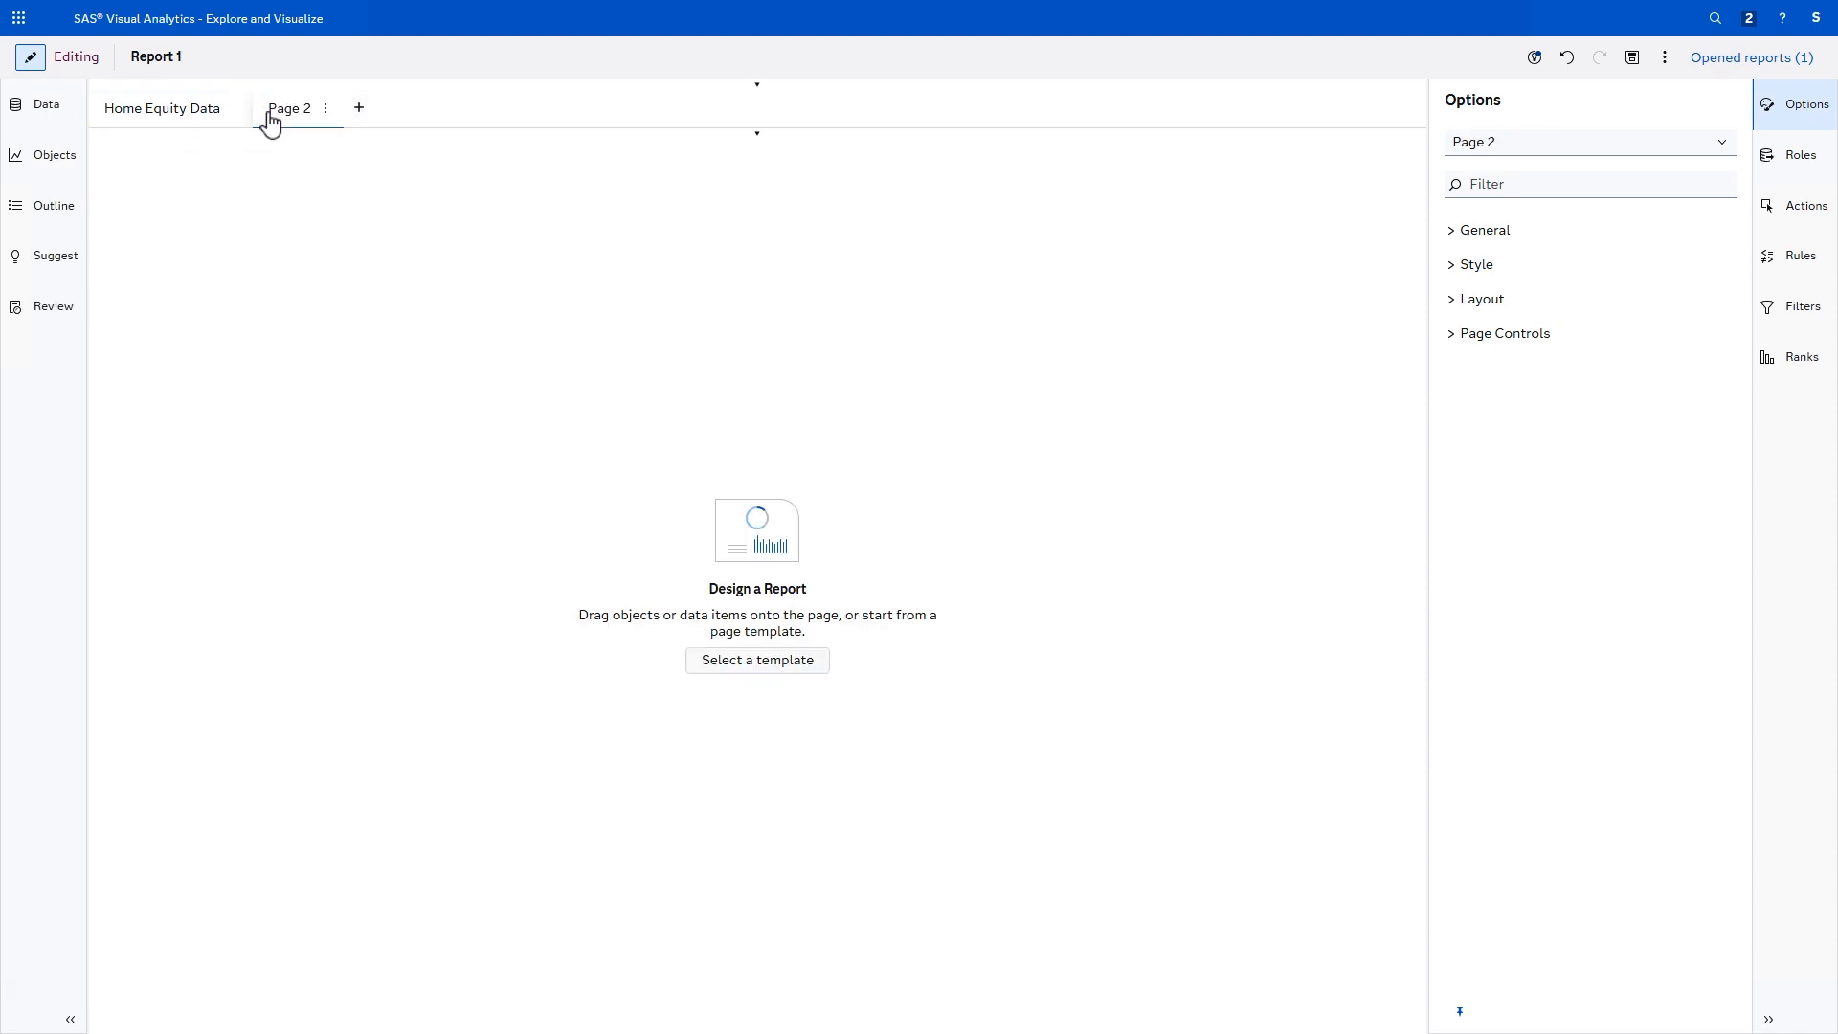
left_click(43, 107)
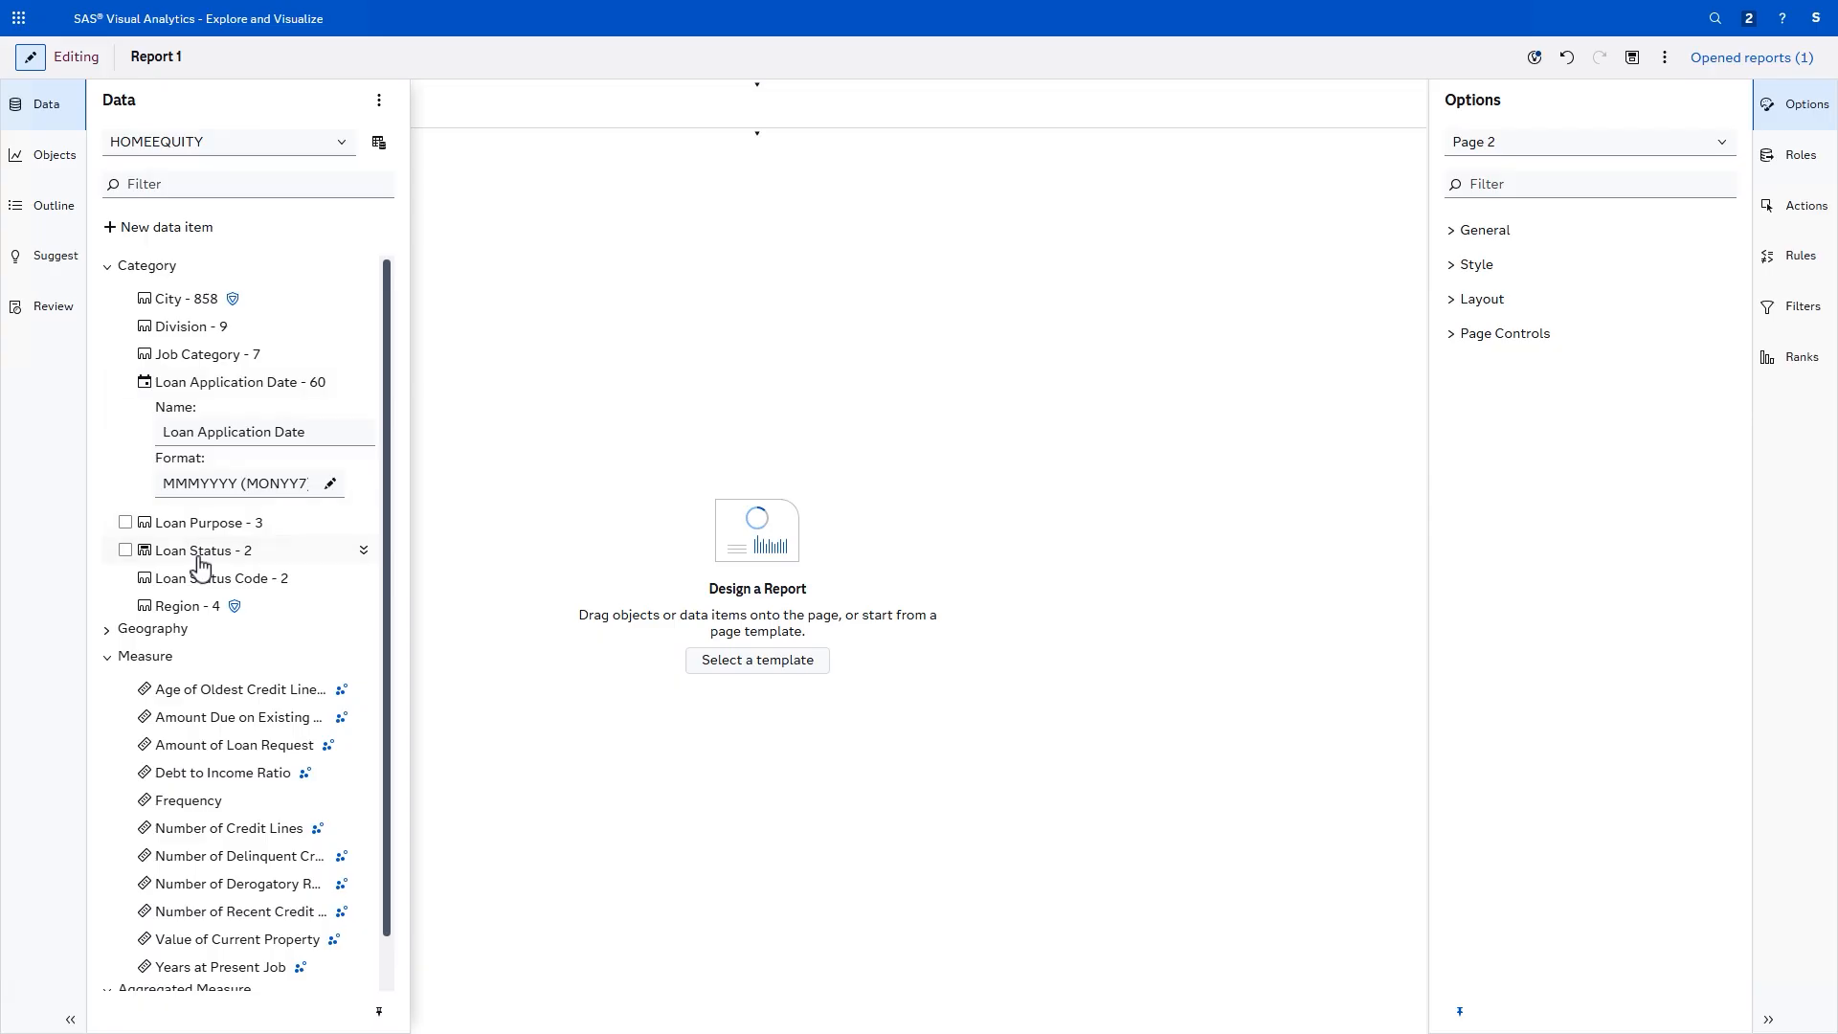
left_click_drag(198, 551, 578, 505)
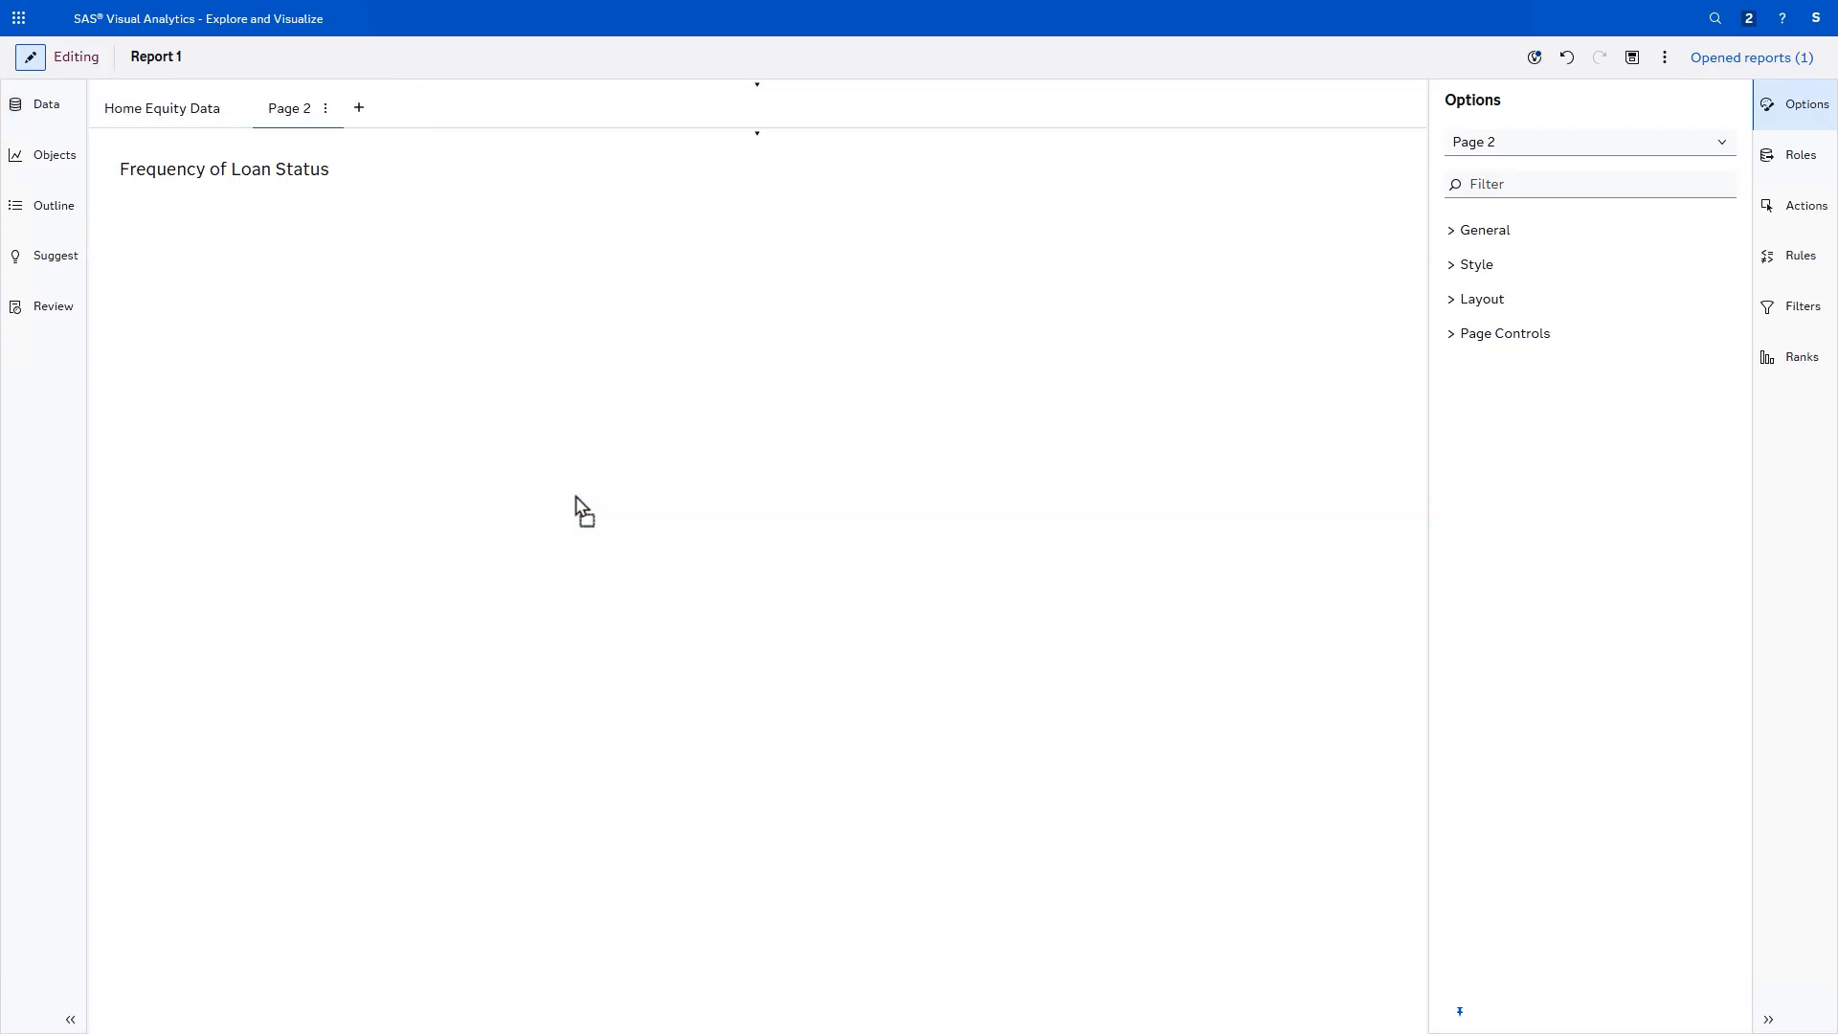
mouse_move(562, 493)
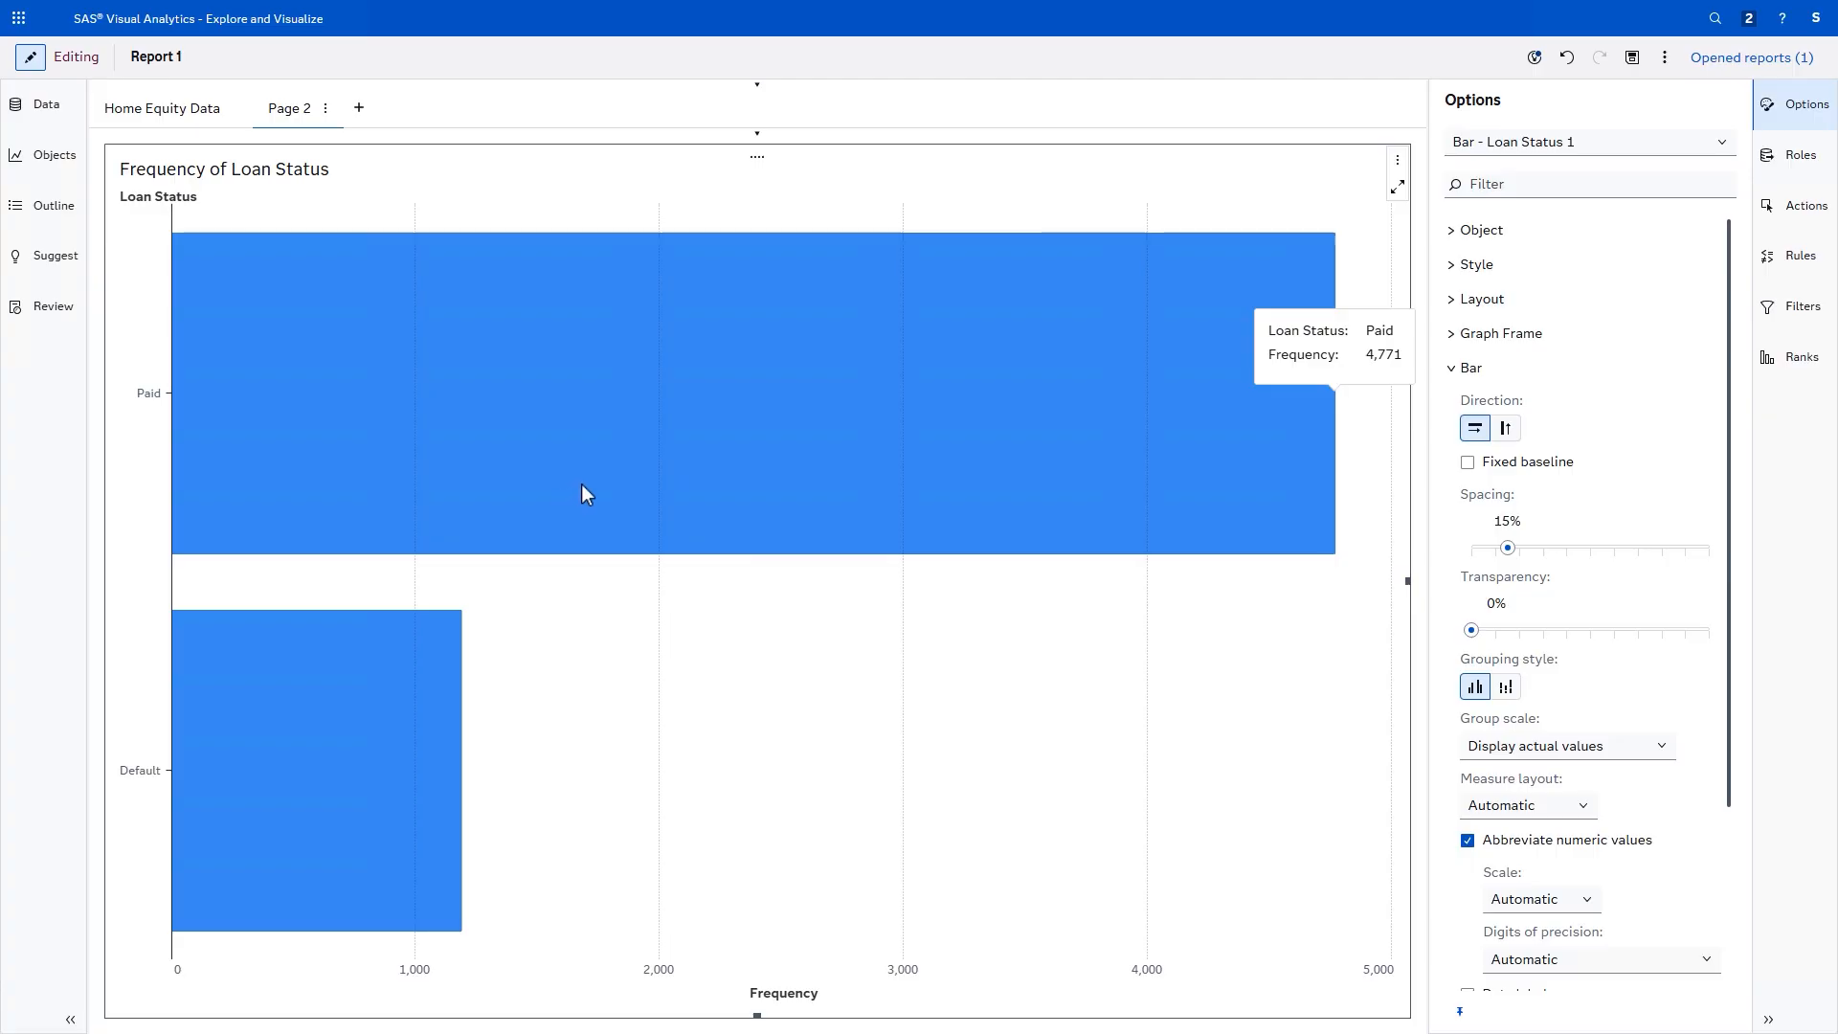
Step: Change the Loan Status bar chart to a pie chart
left_click(1399, 163)
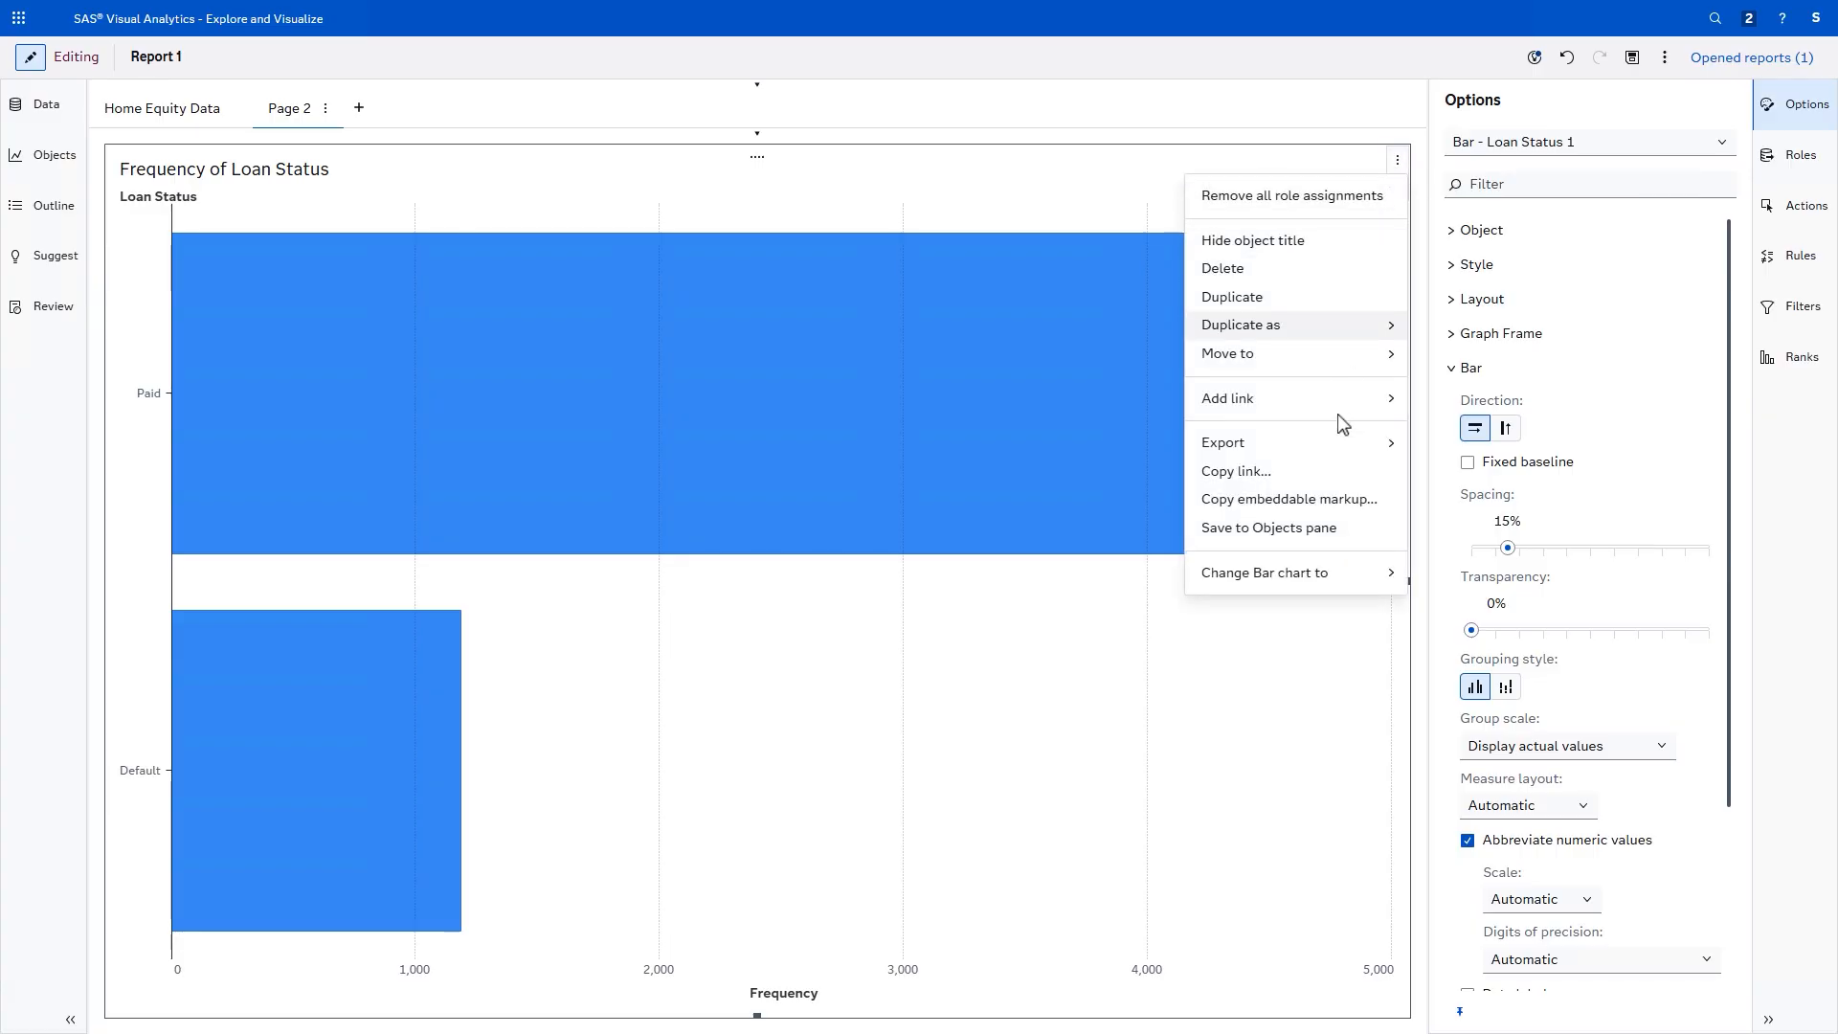
mouse_move(1322, 575)
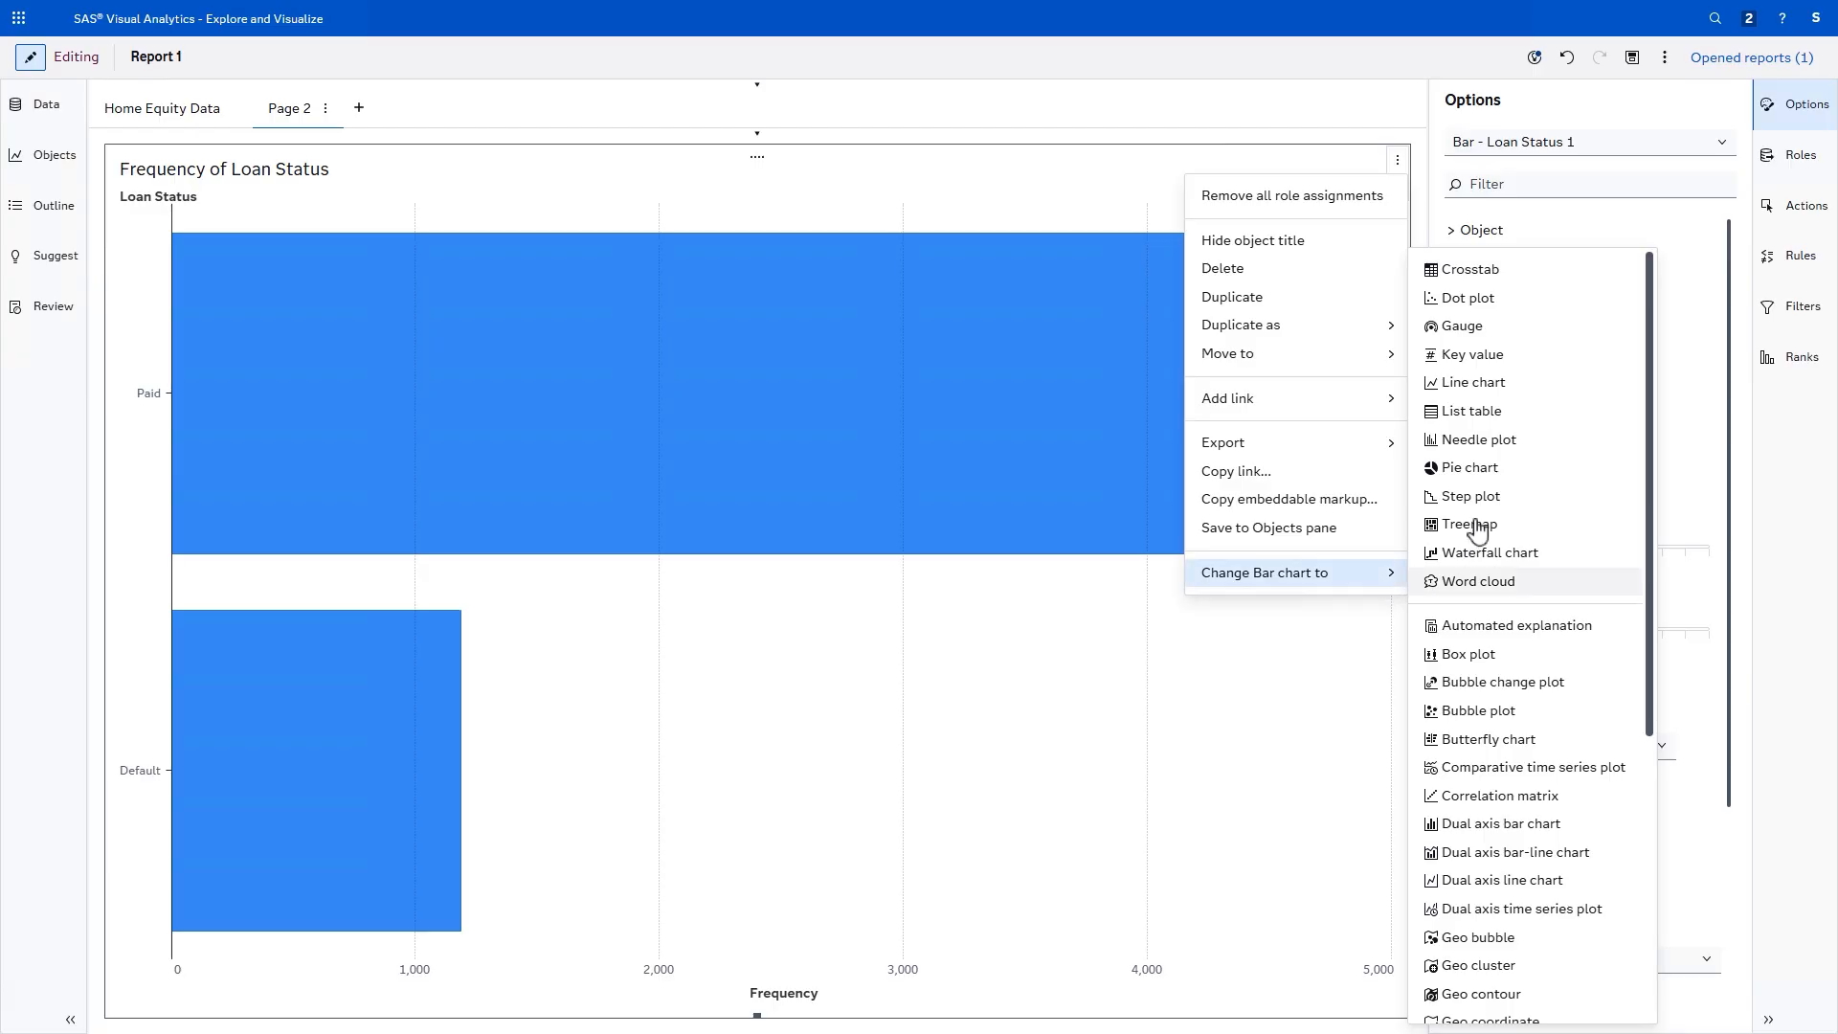
left_click(1470, 469)
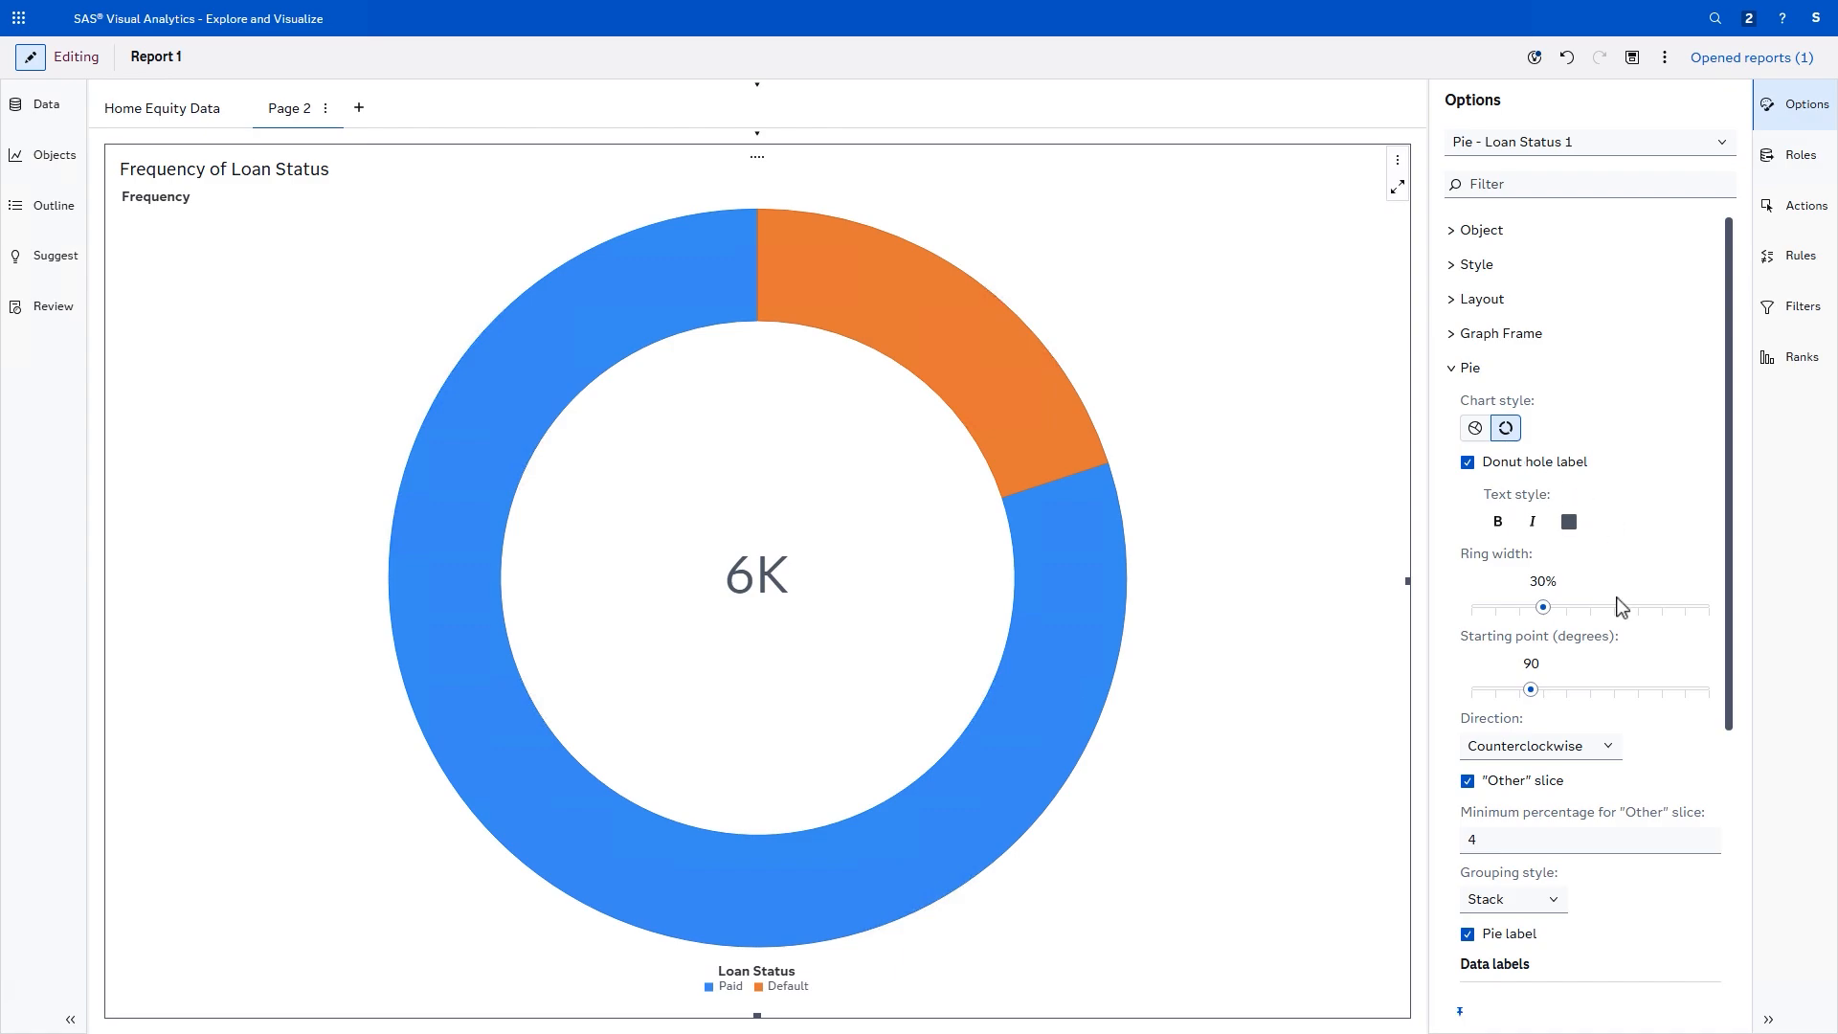
Step: Show percent of total values as data labels on the Loan Status pie chart, with text size 12
scroll(1618, 607, "down", 4)
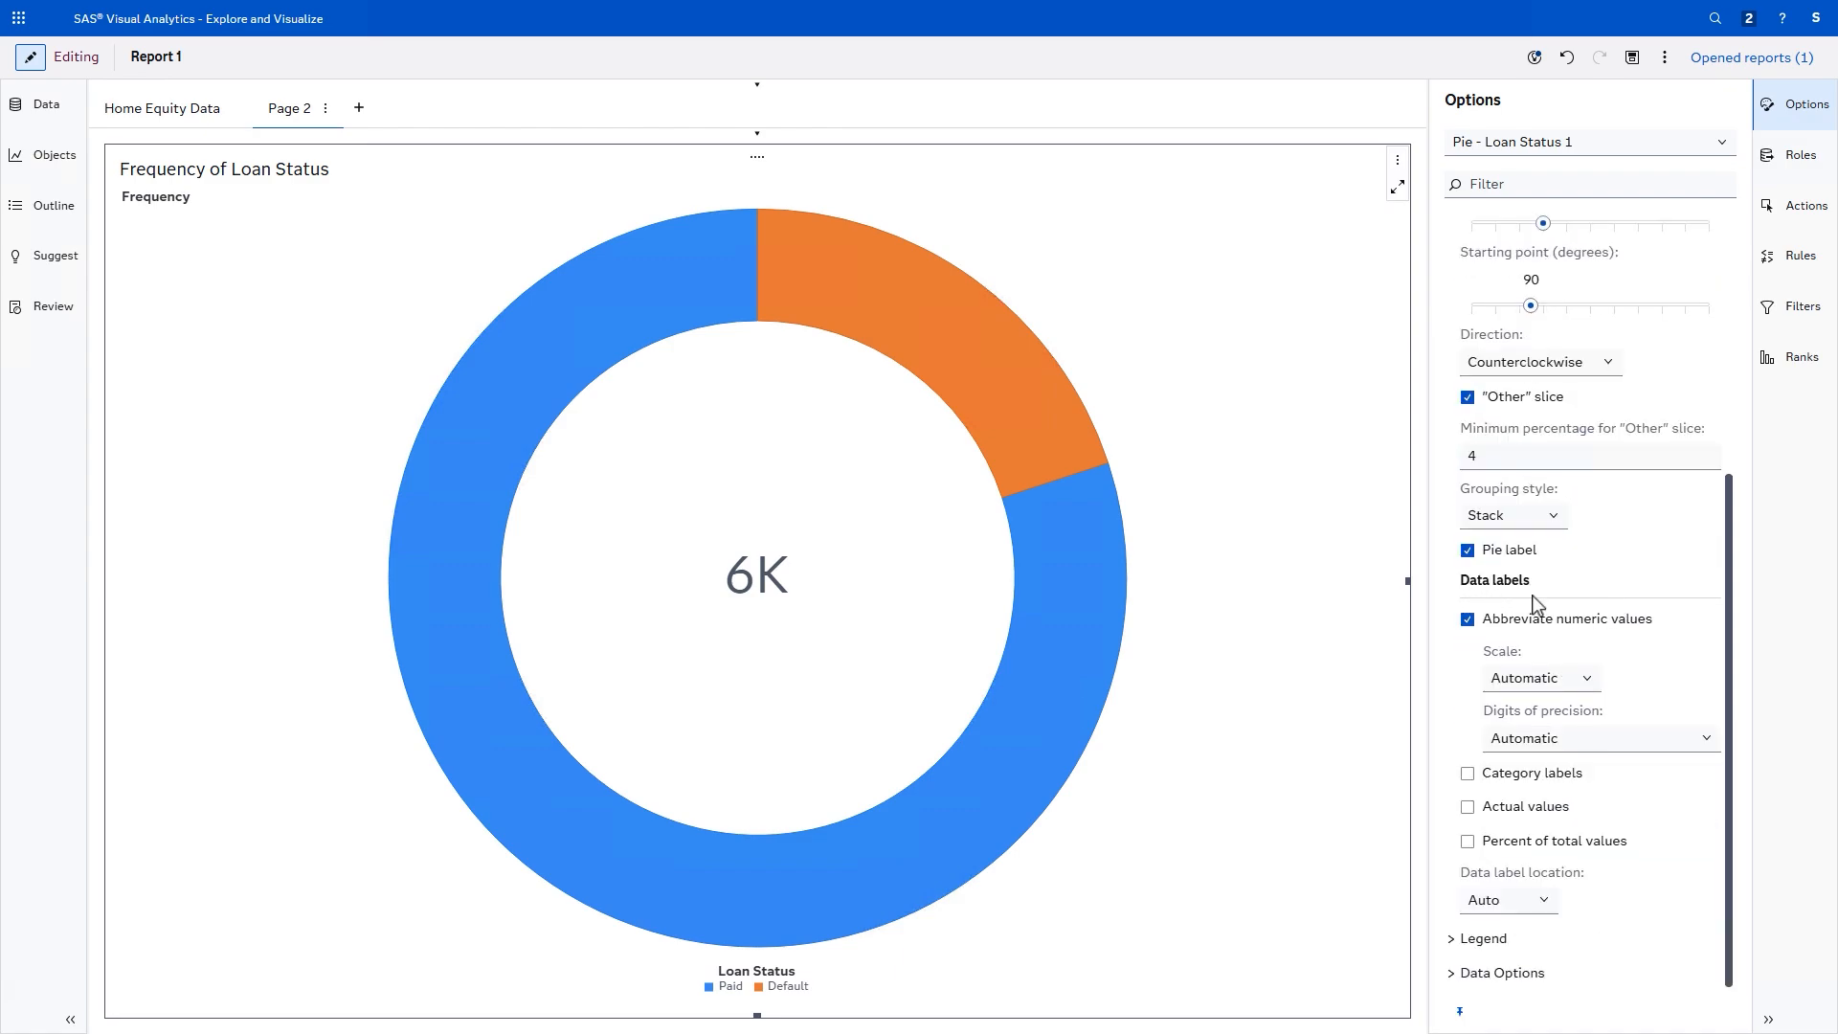
left_click(1468, 843)
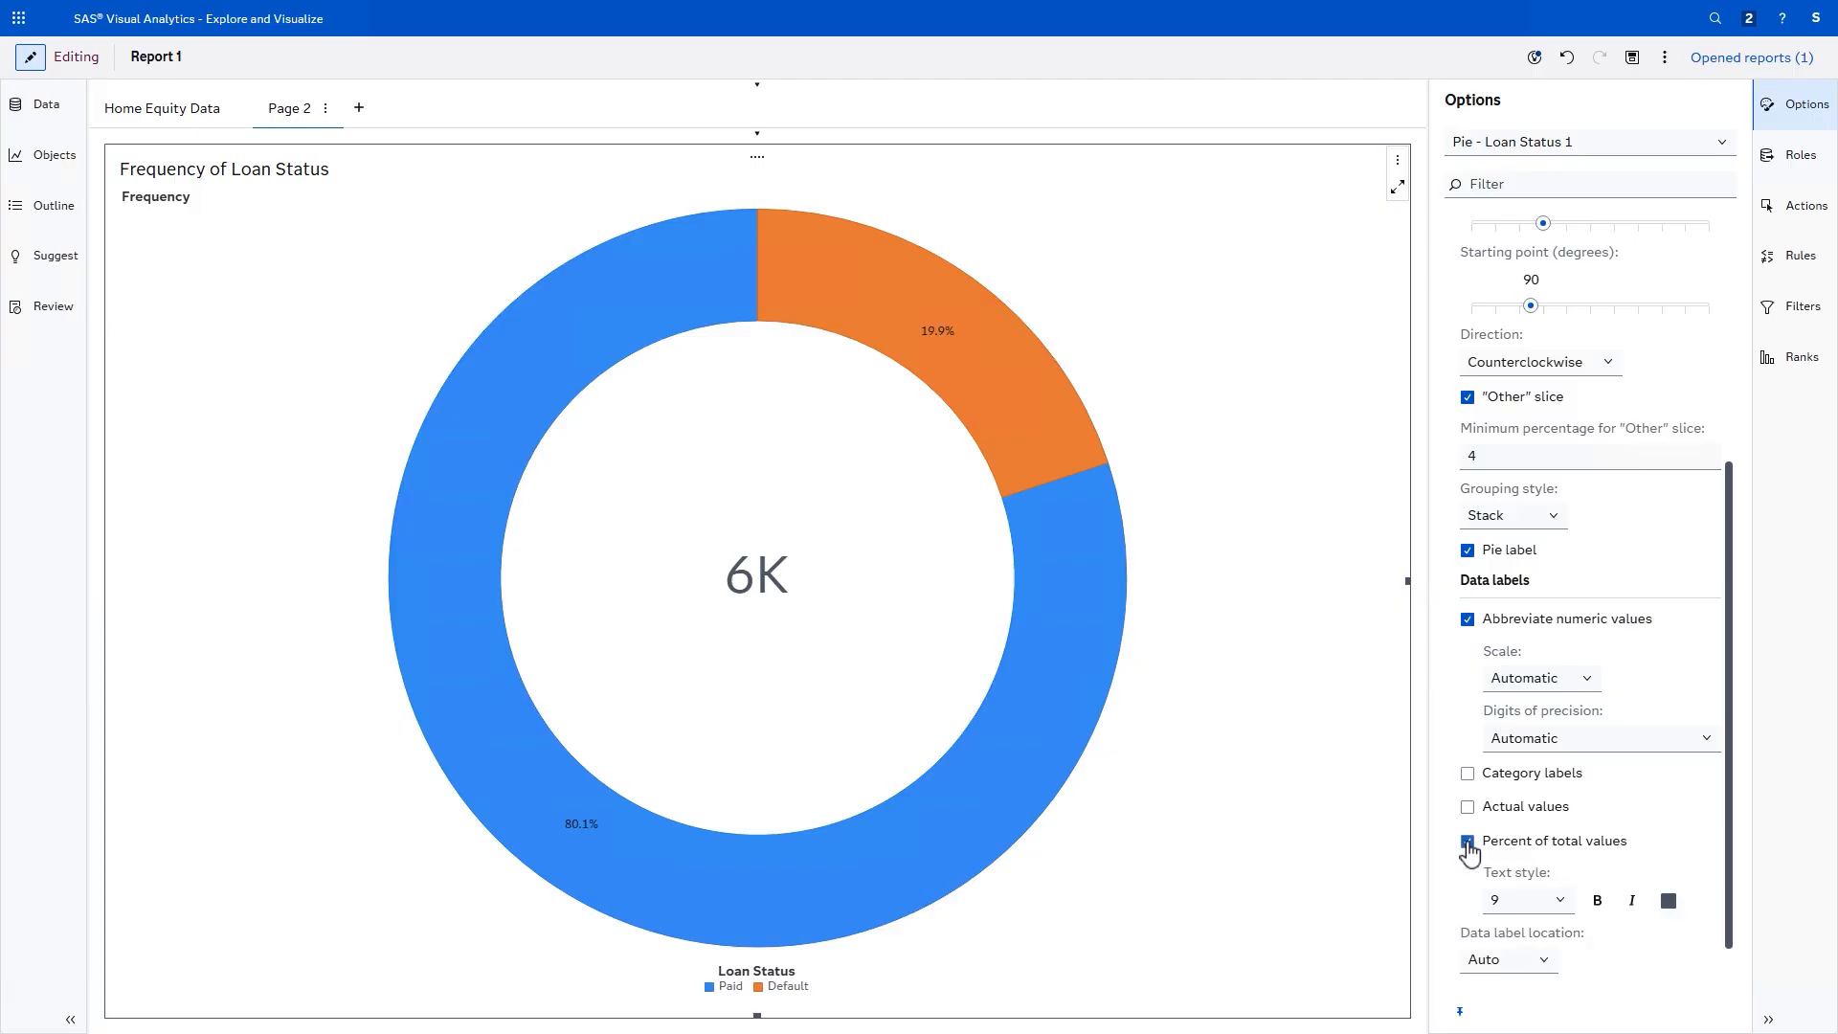
left_click(1559, 900)
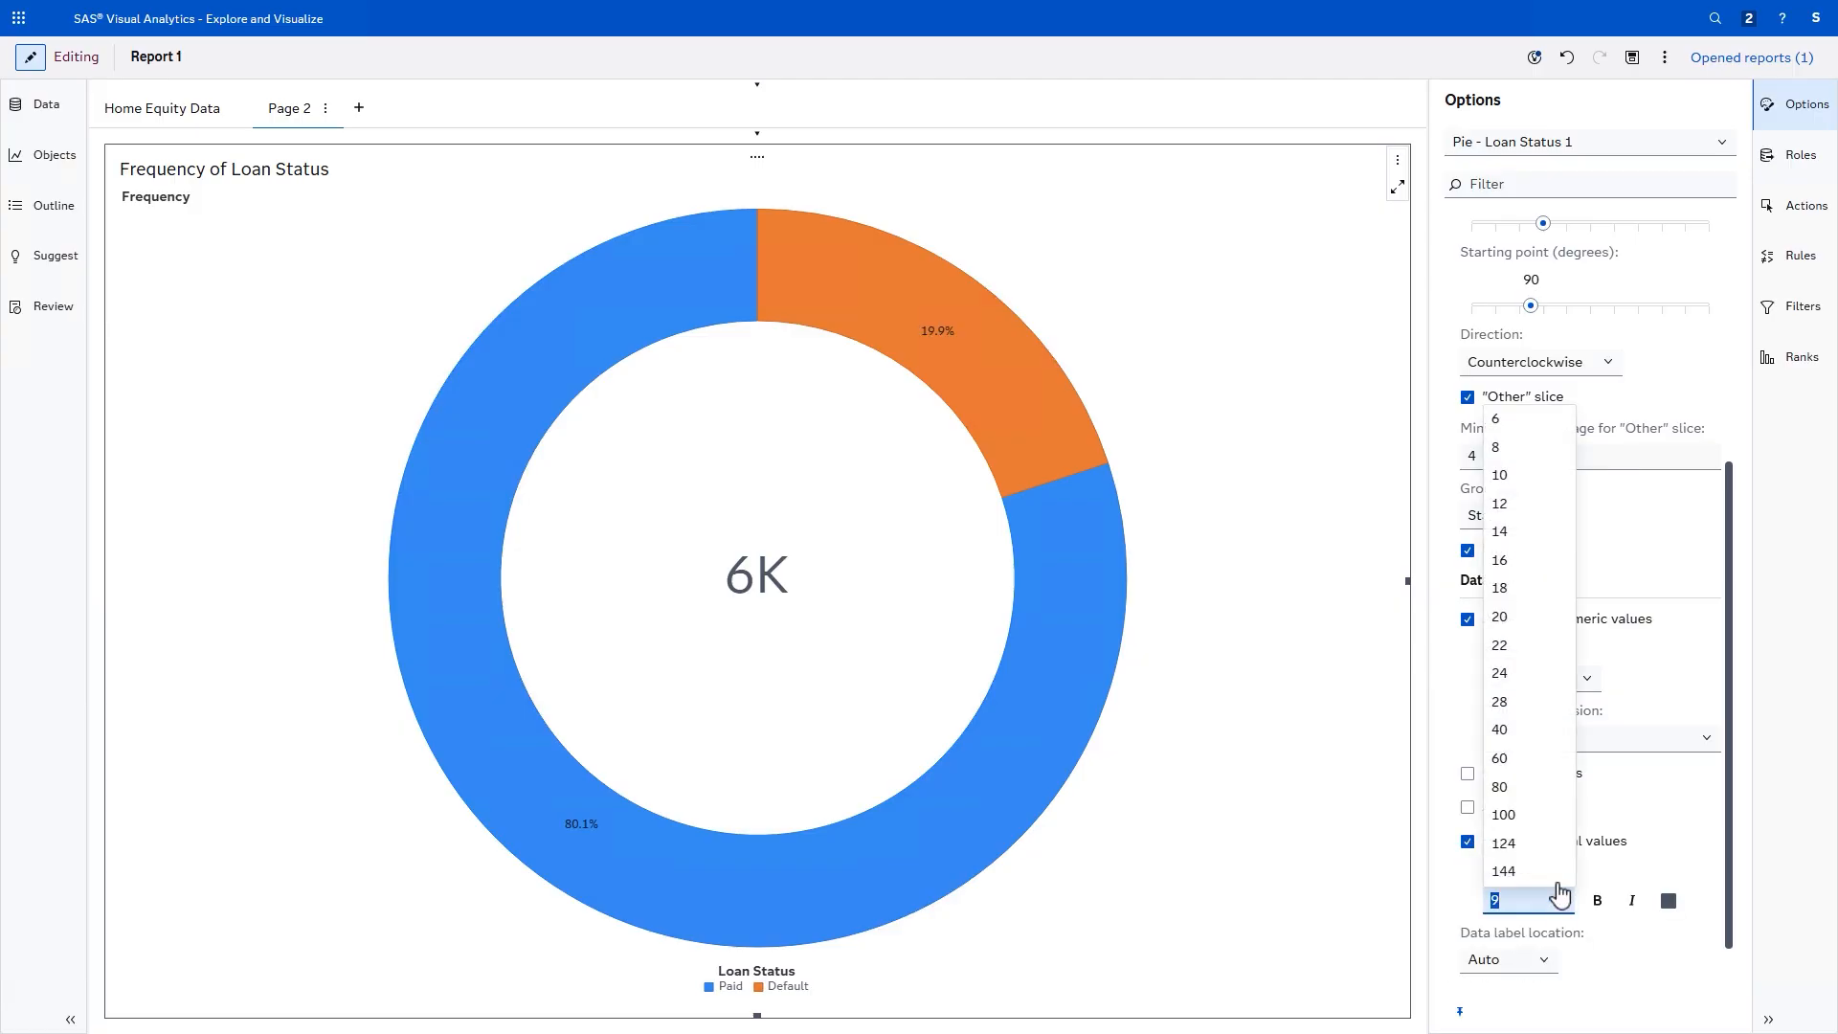
left_click(1521, 504)
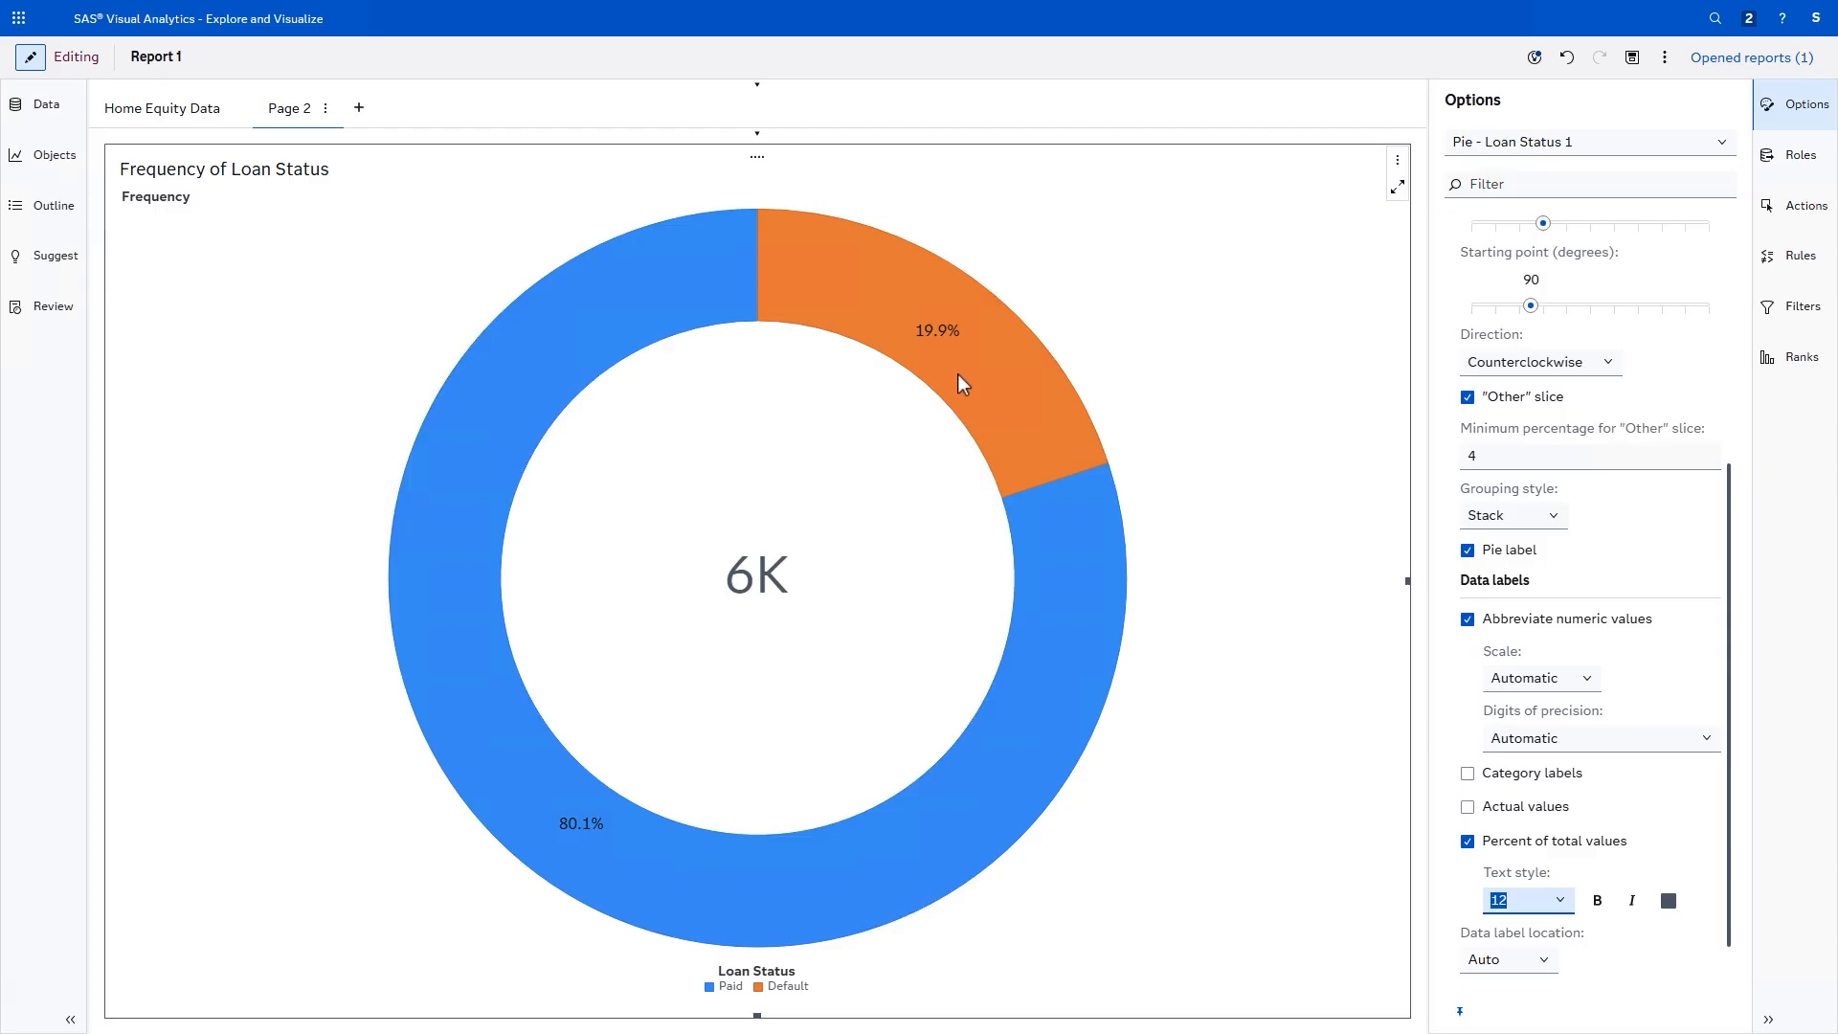
Step: Add the Amount of Loan Request measure as an automatic chart to the right of the Loan Status pie chart
mouse_move(959, 371)
left_click(60, 119)
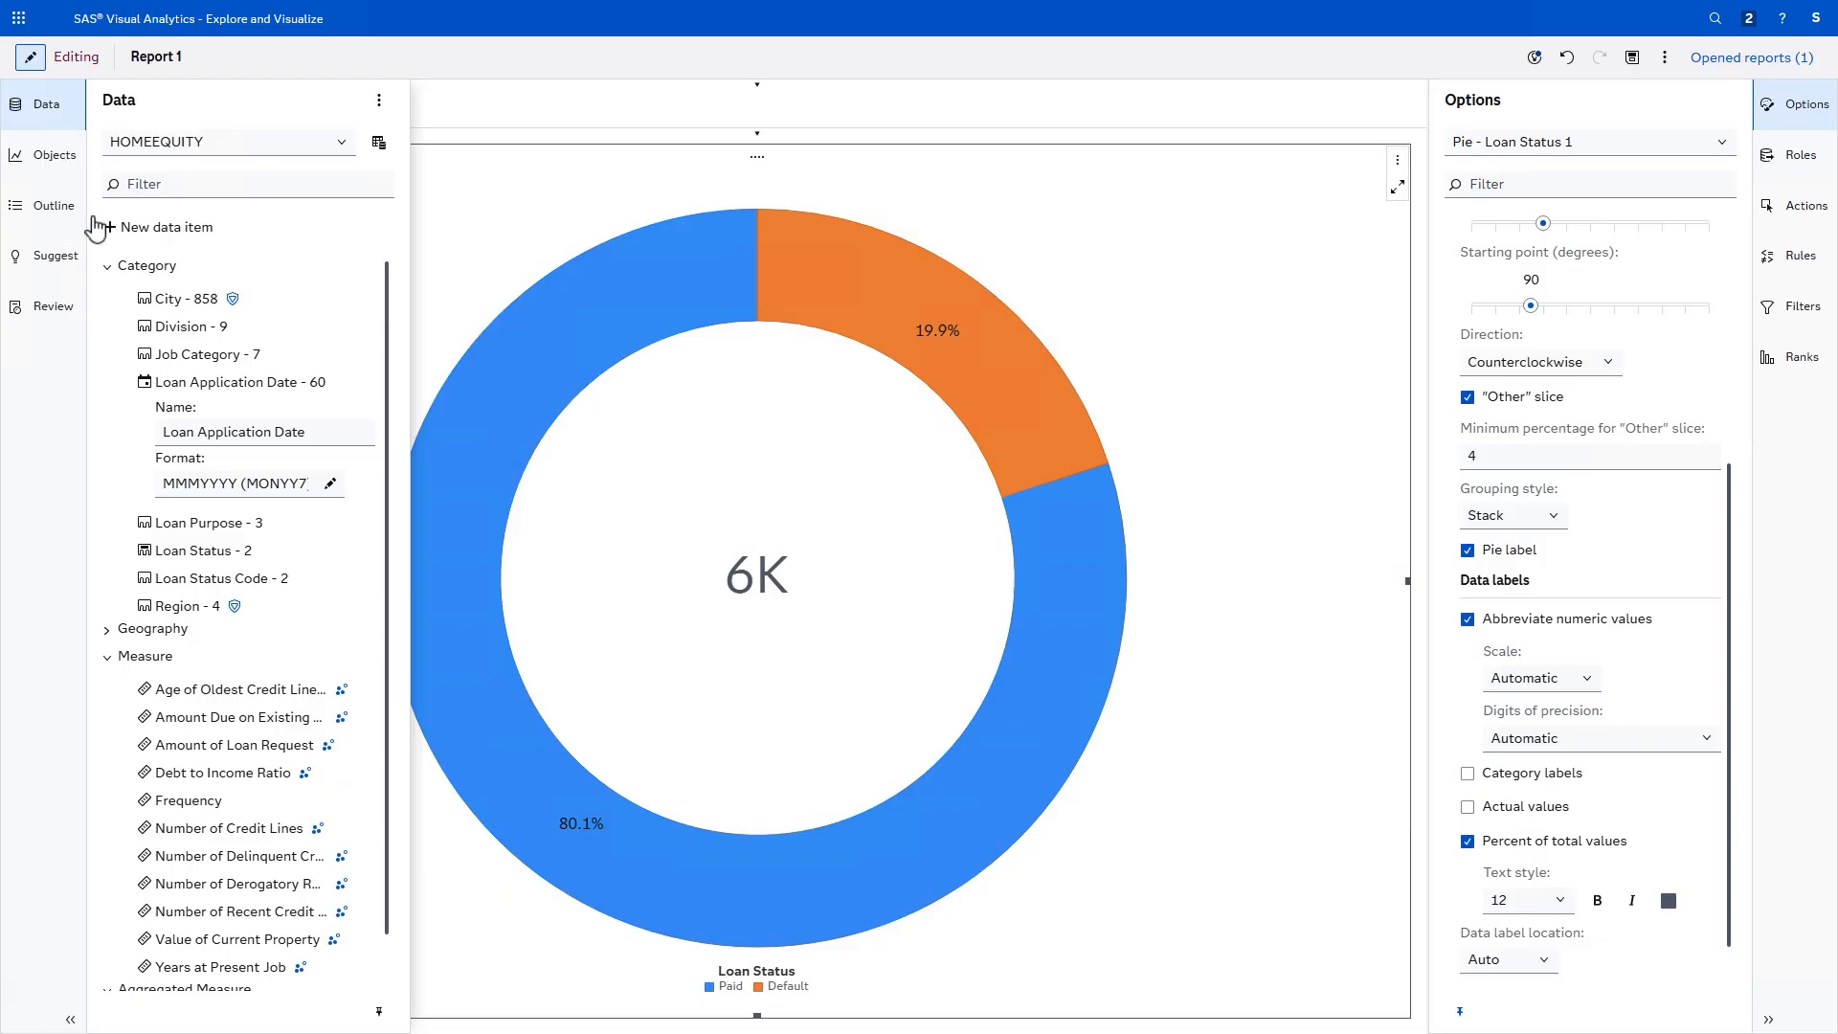
left_click_drag(254, 749, 1202, 690)
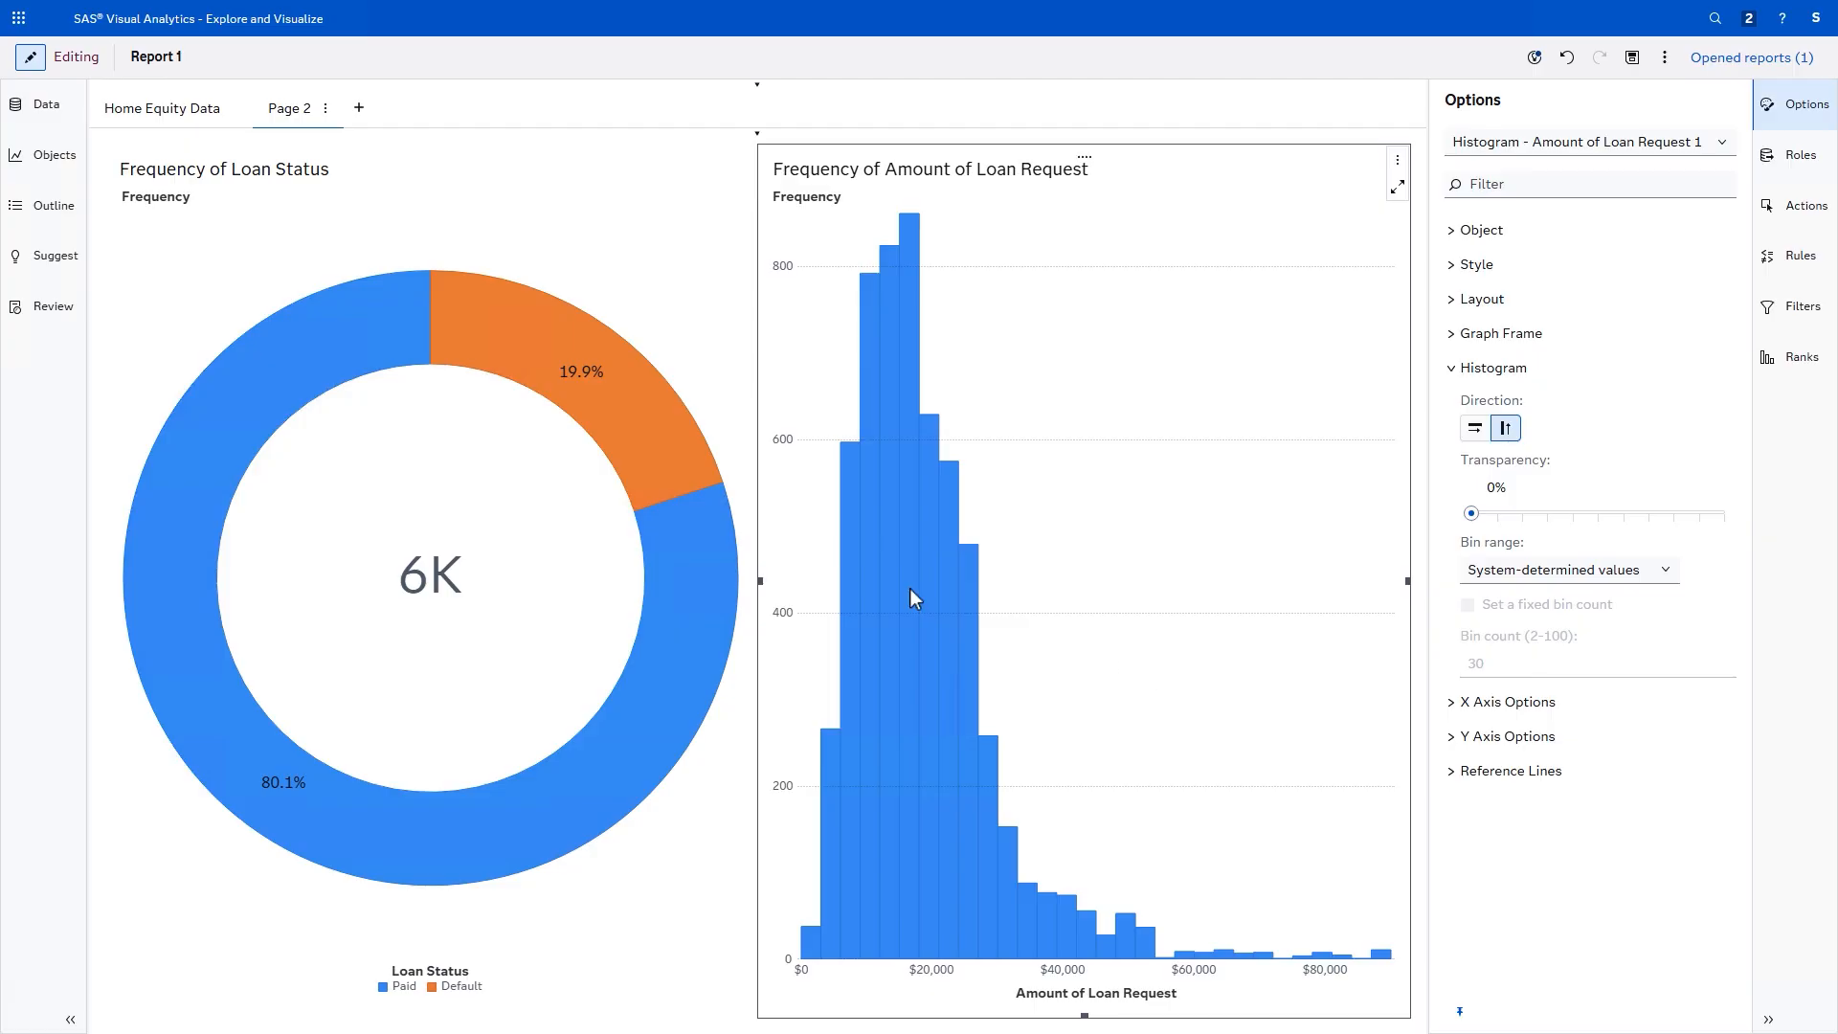
Step: Collapse the Loan Application Date details and place that data item as an automatic chart below the Amount of Loan Request histogram
left_click(42, 108)
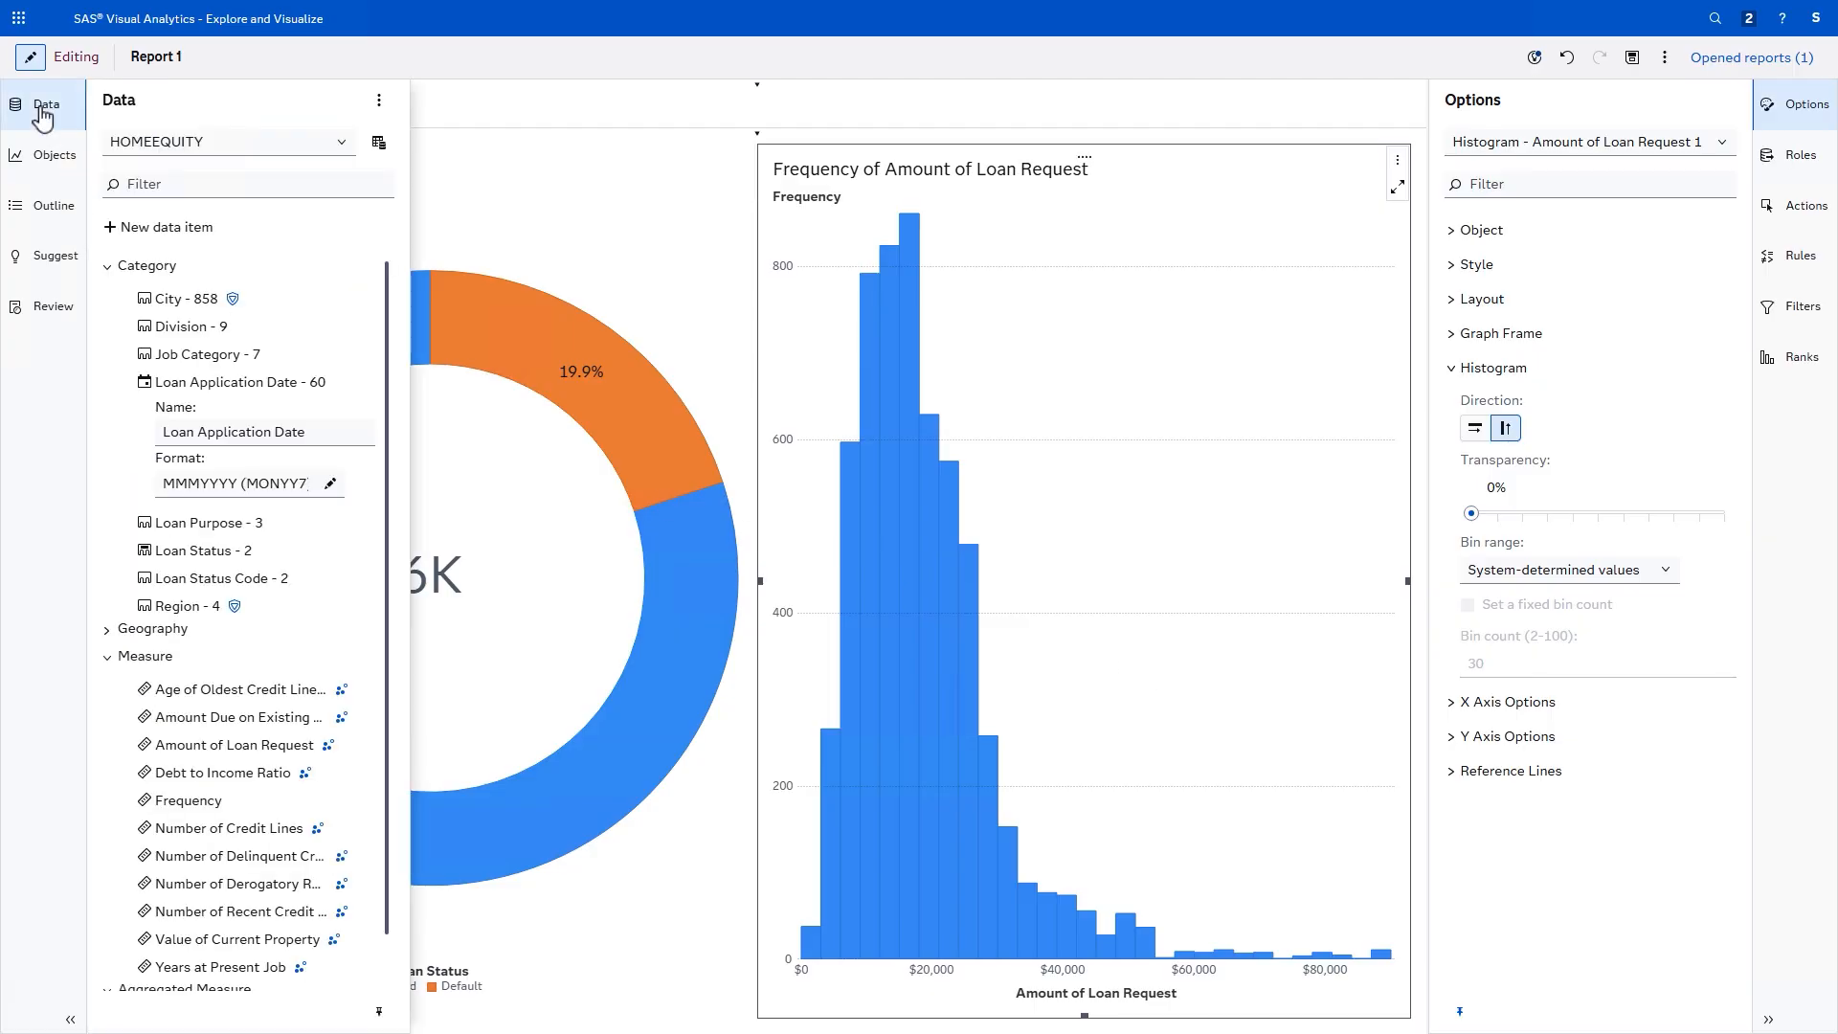
left_click(364, 384)
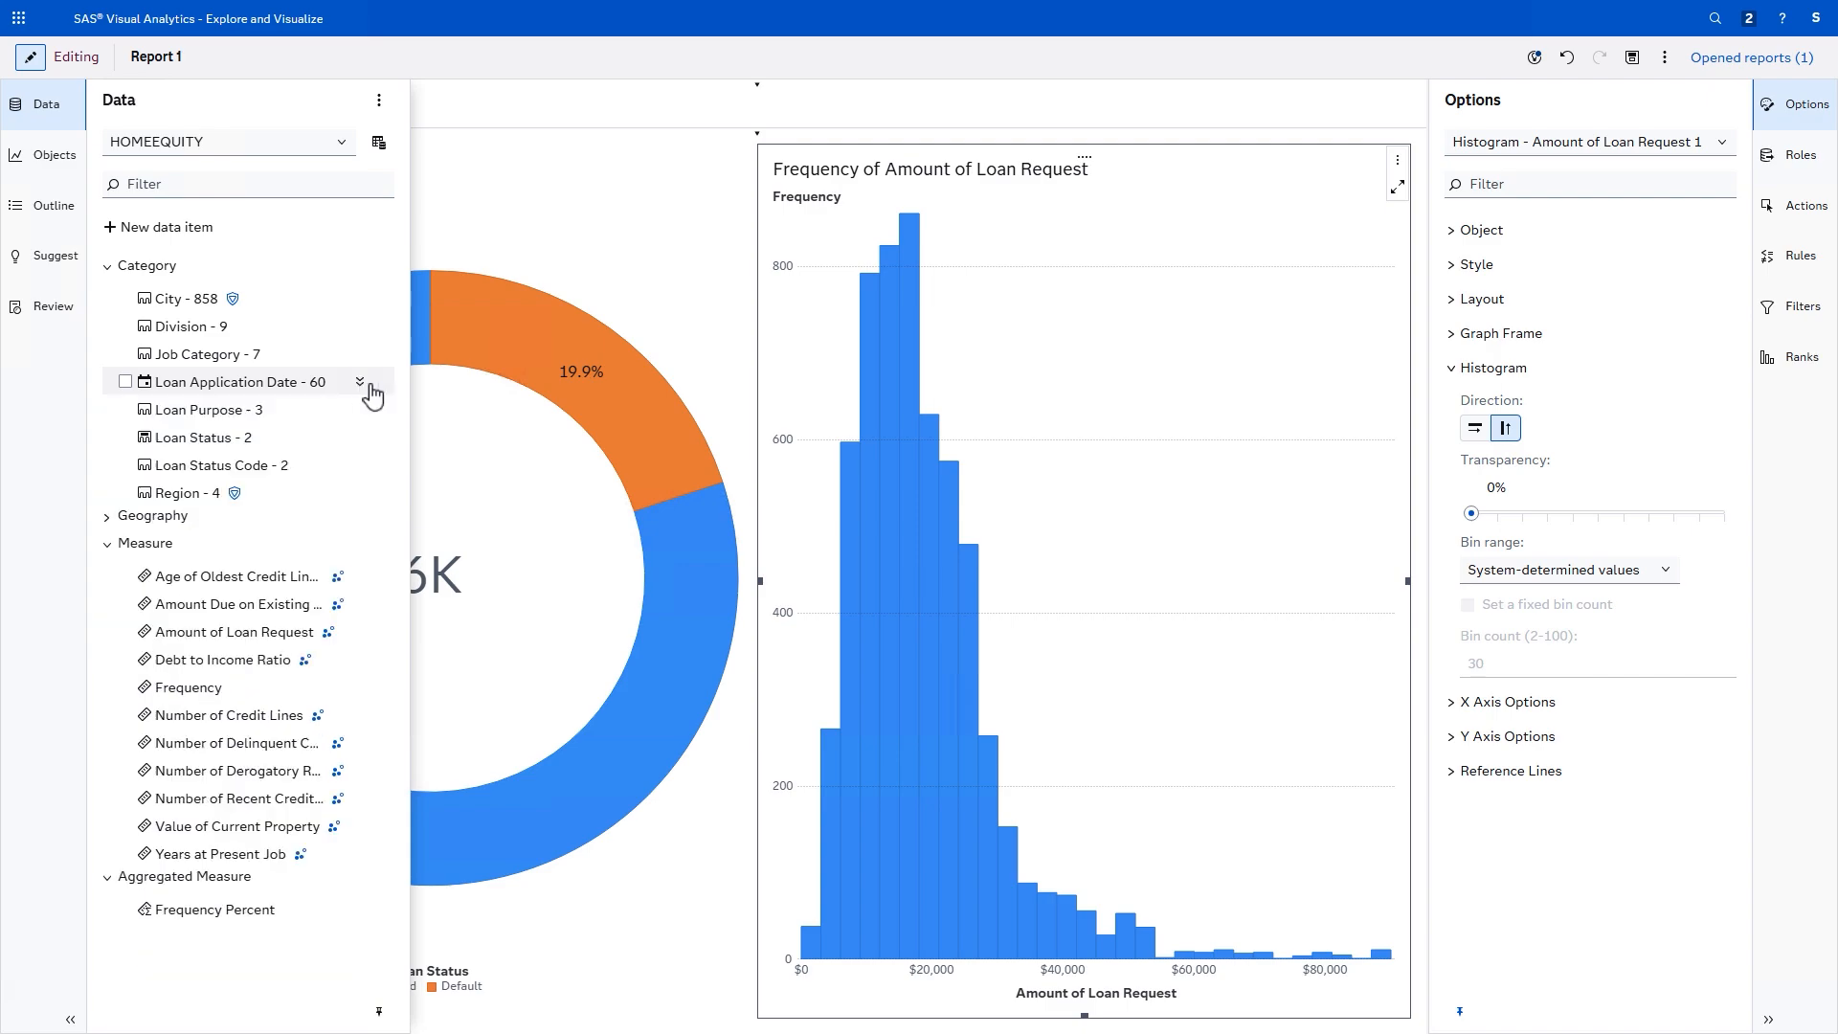
left_click_drag(316, 383, 984, 893)
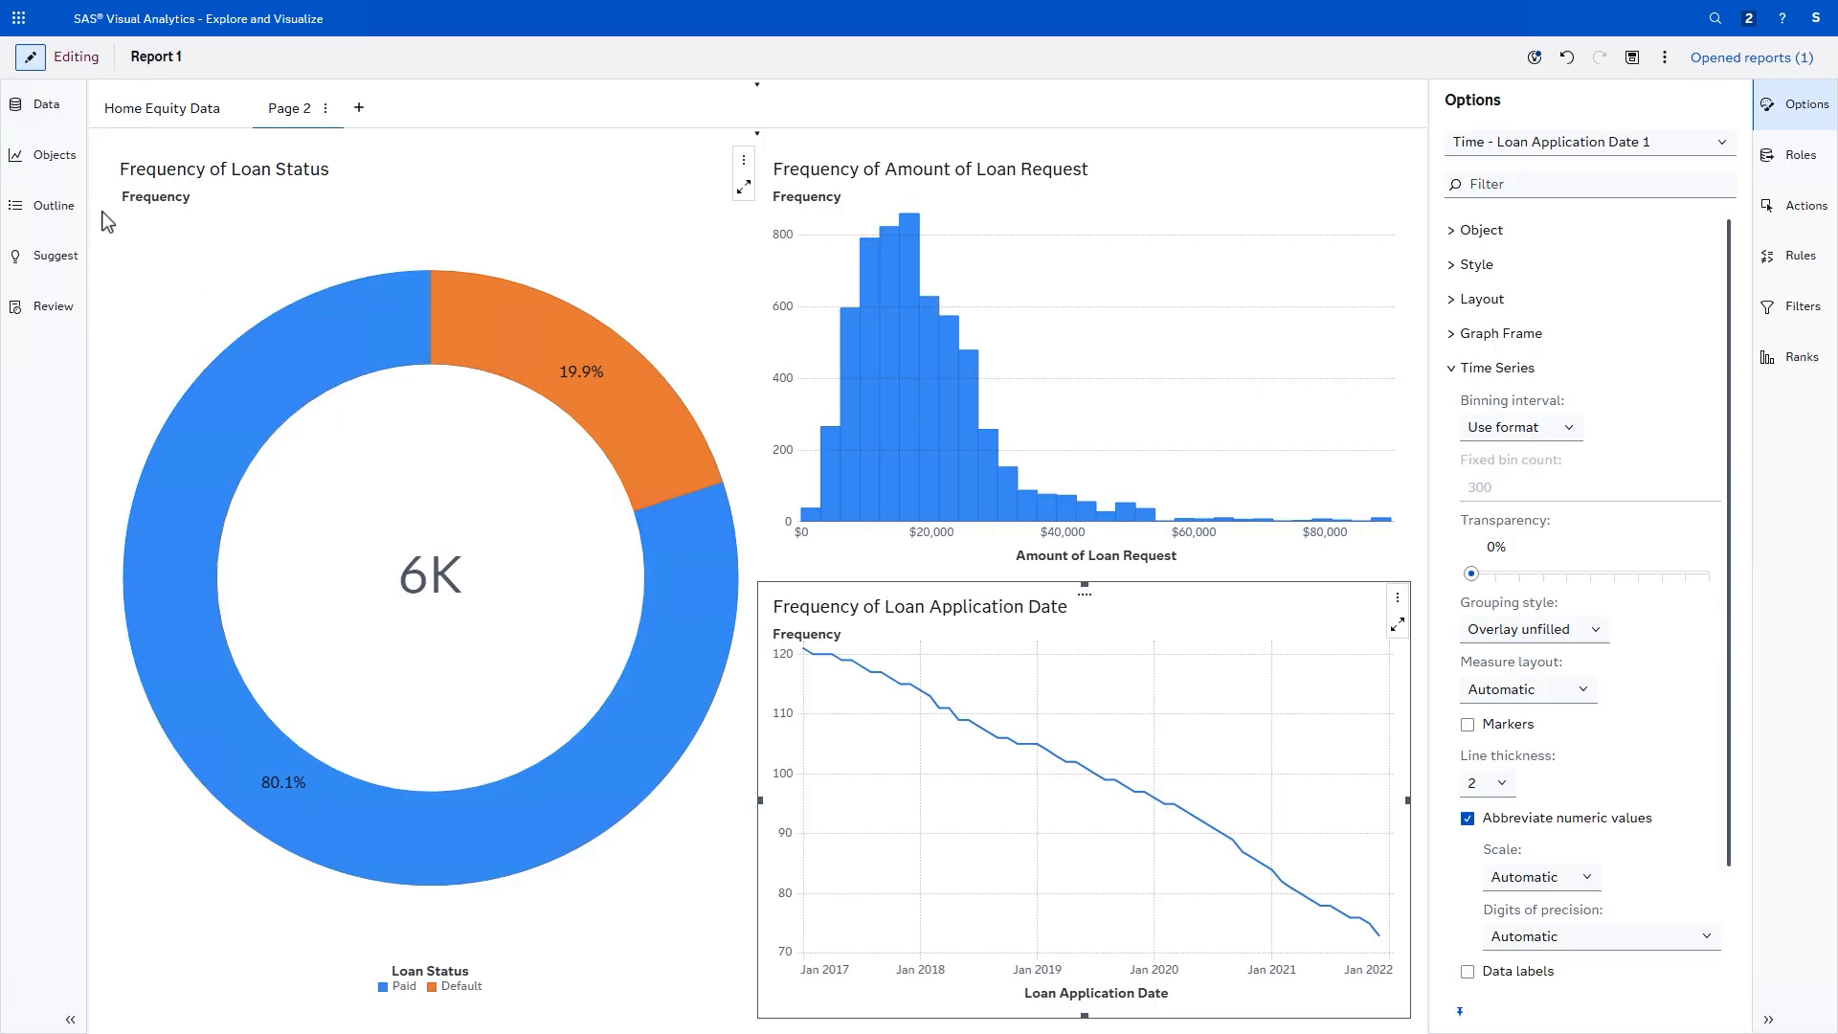
Step: Place a bar chart below the Loan Status pie chart and assign Job Category as its category
left_click(52, 161)
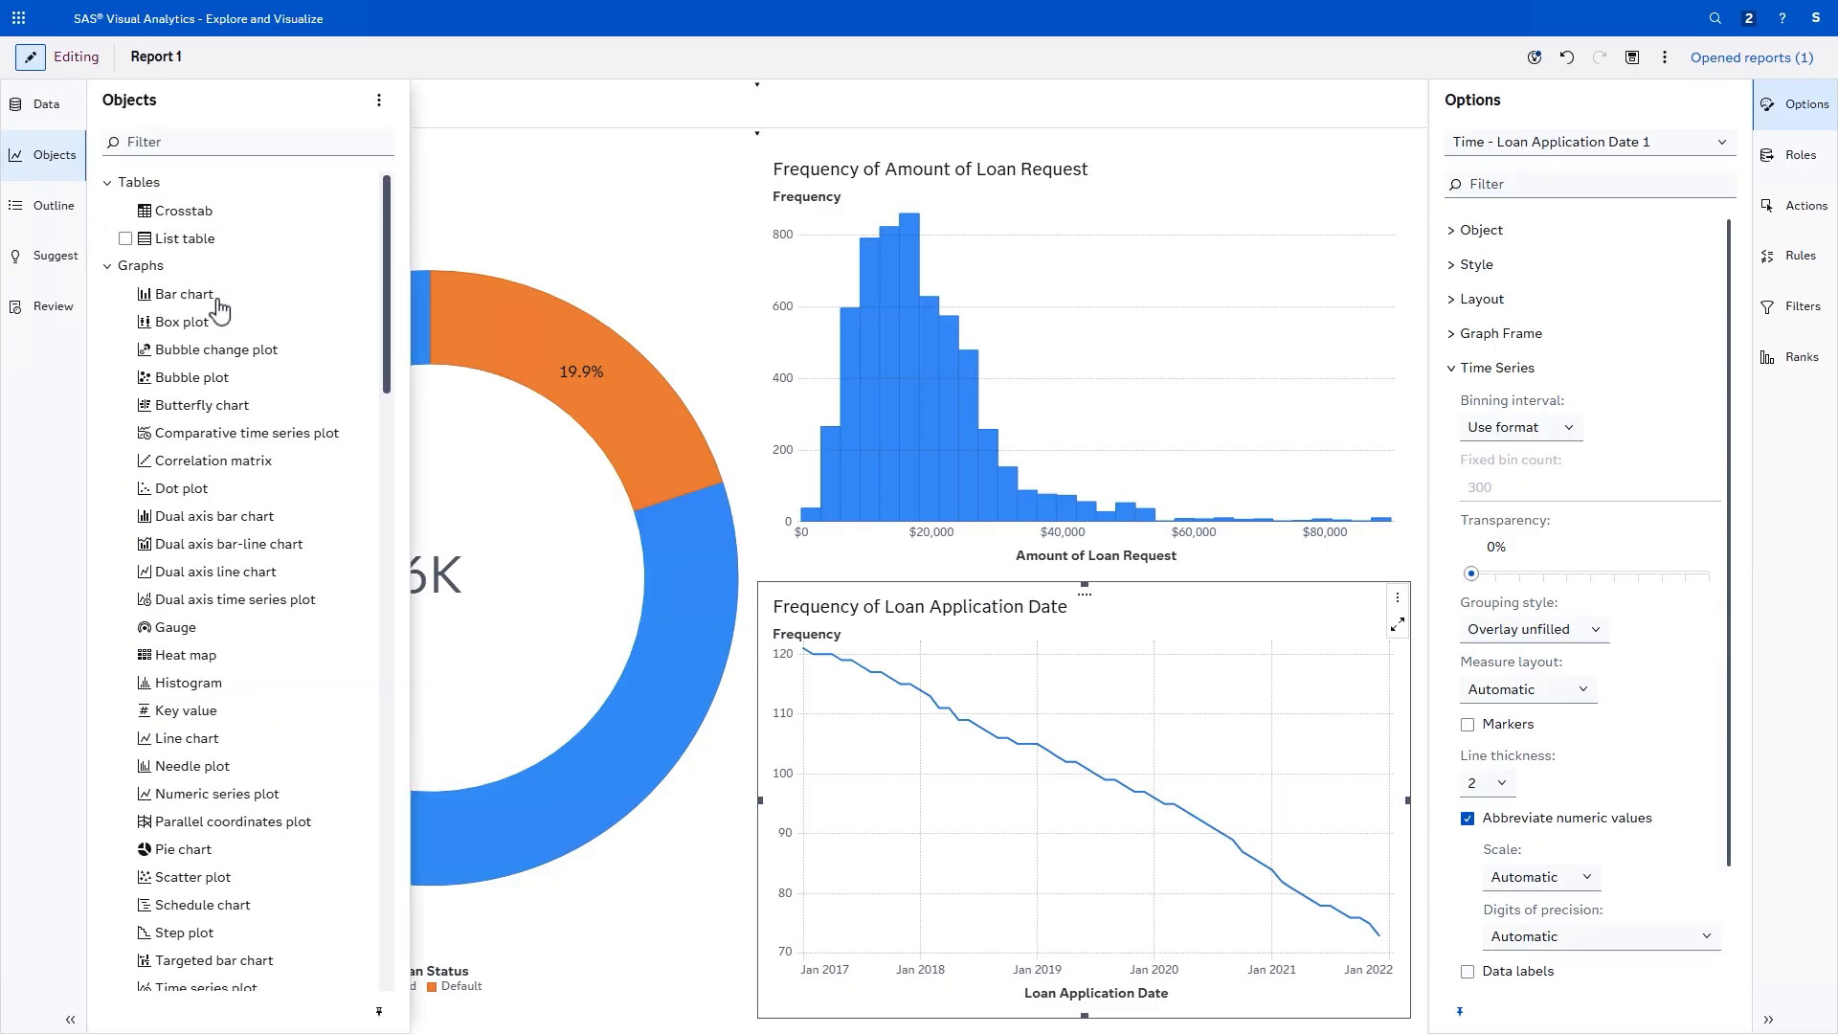
left_click_drag(395, 529, 406, 795)
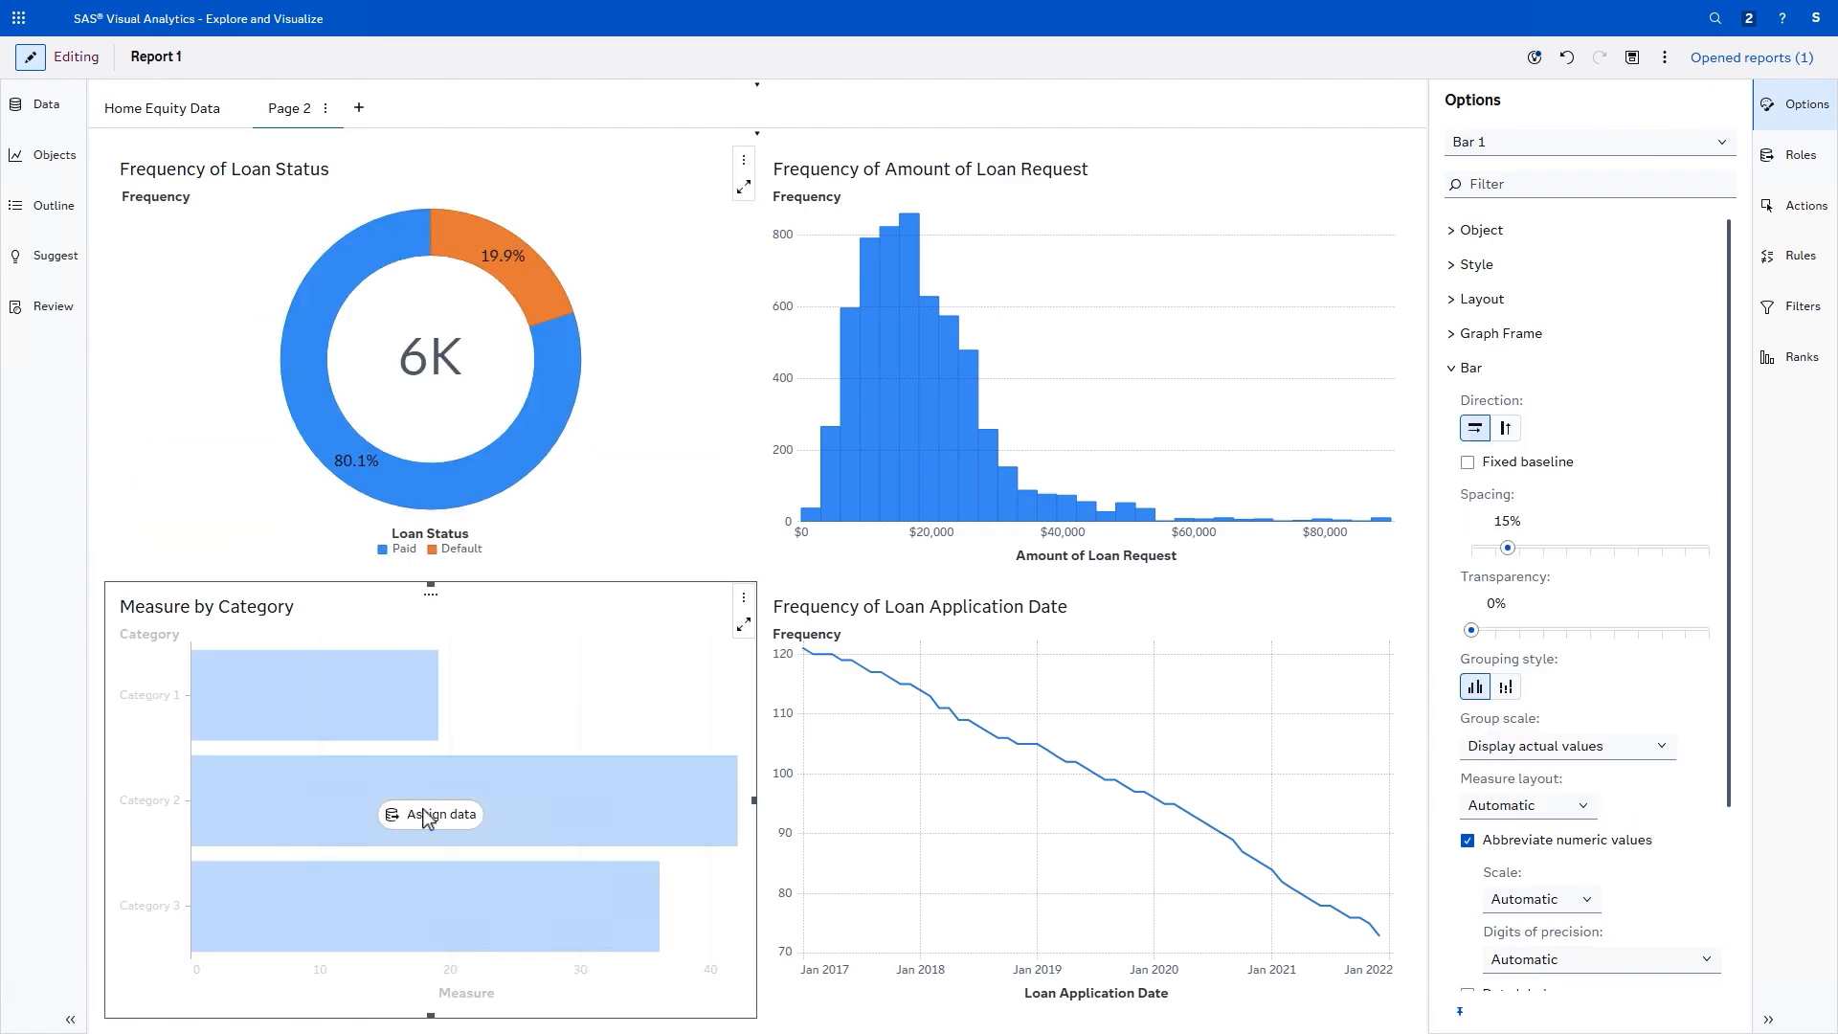
left_click(429, 816)
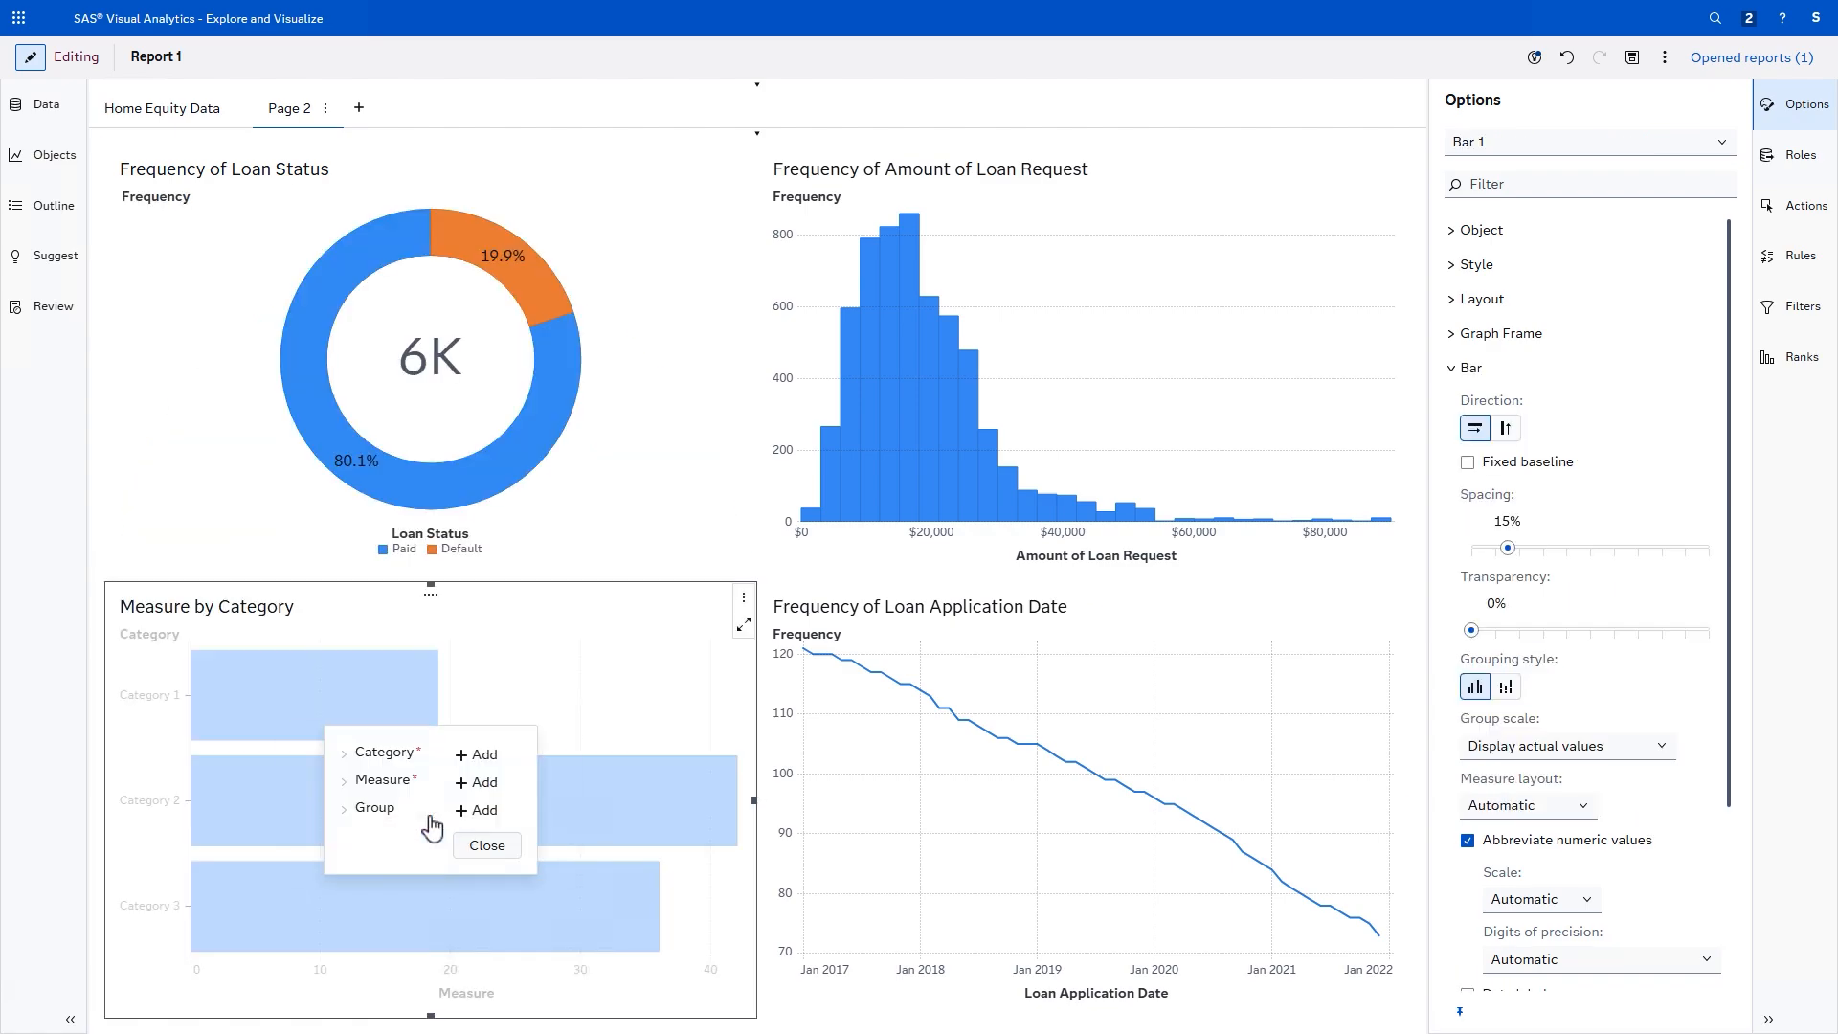
left_click(487, 846)
left_click(1800, 156)
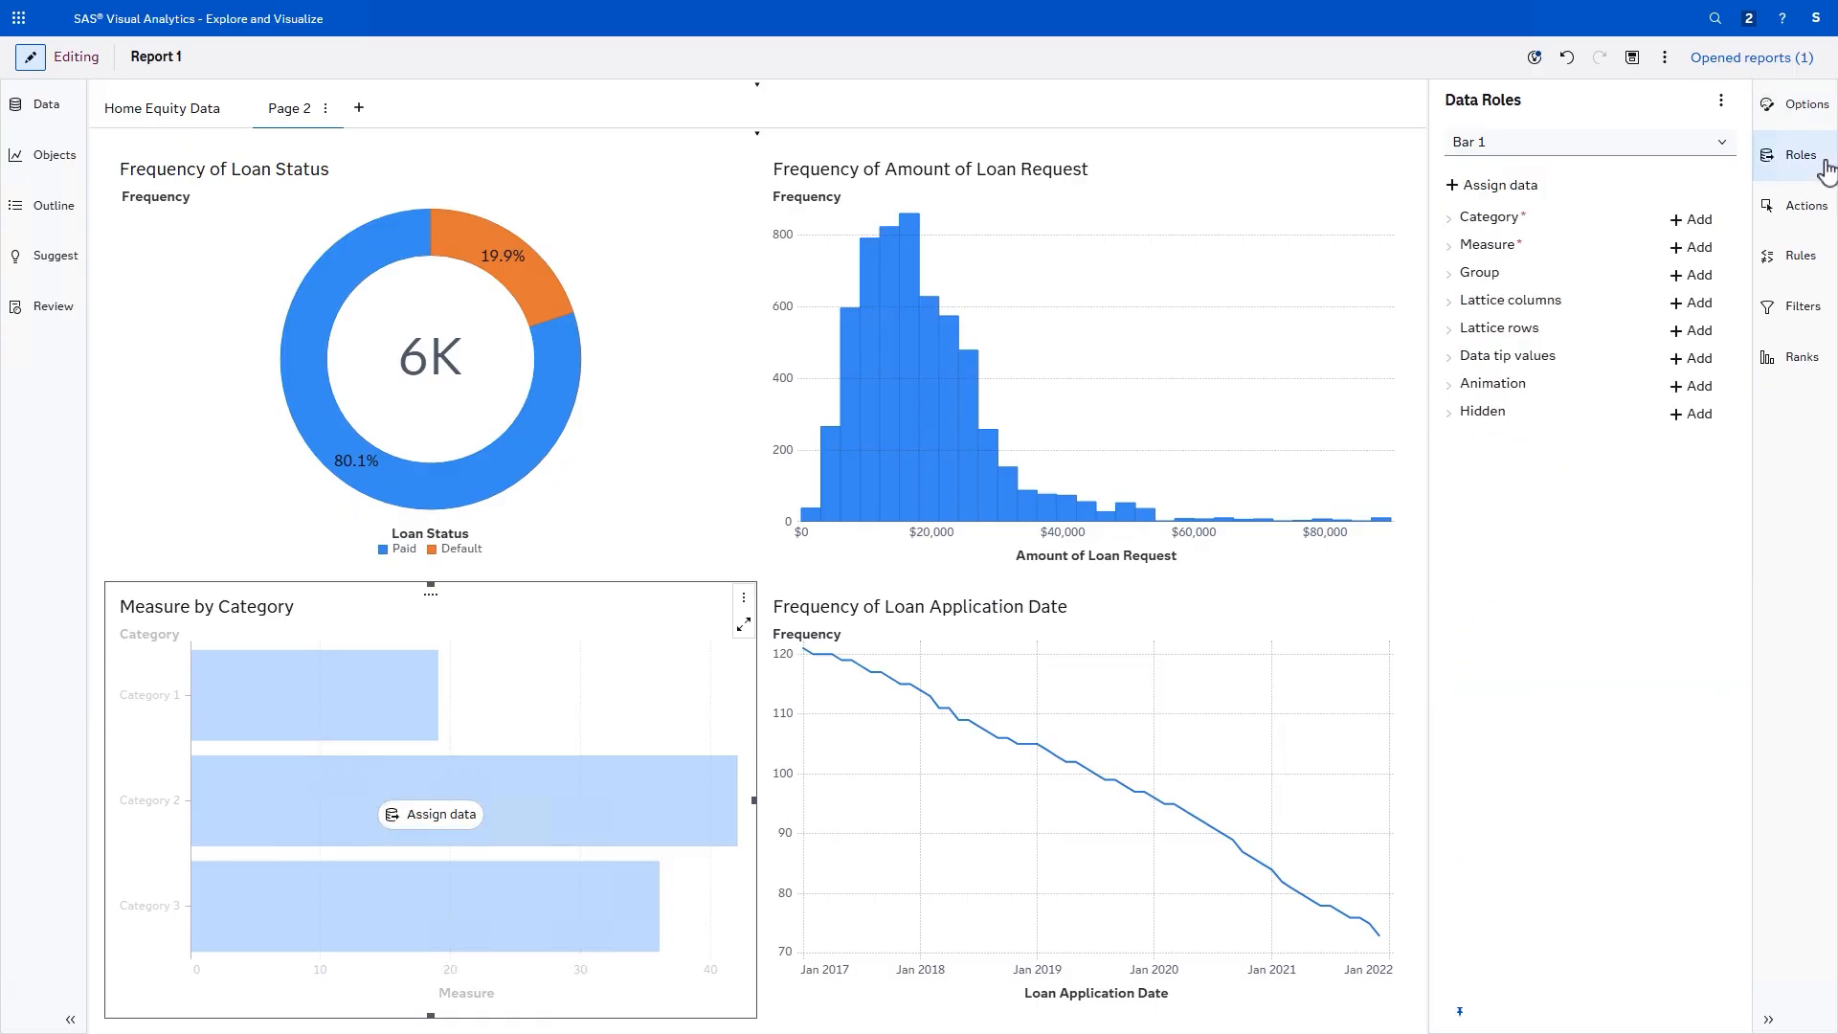
left_click(1699, 226)
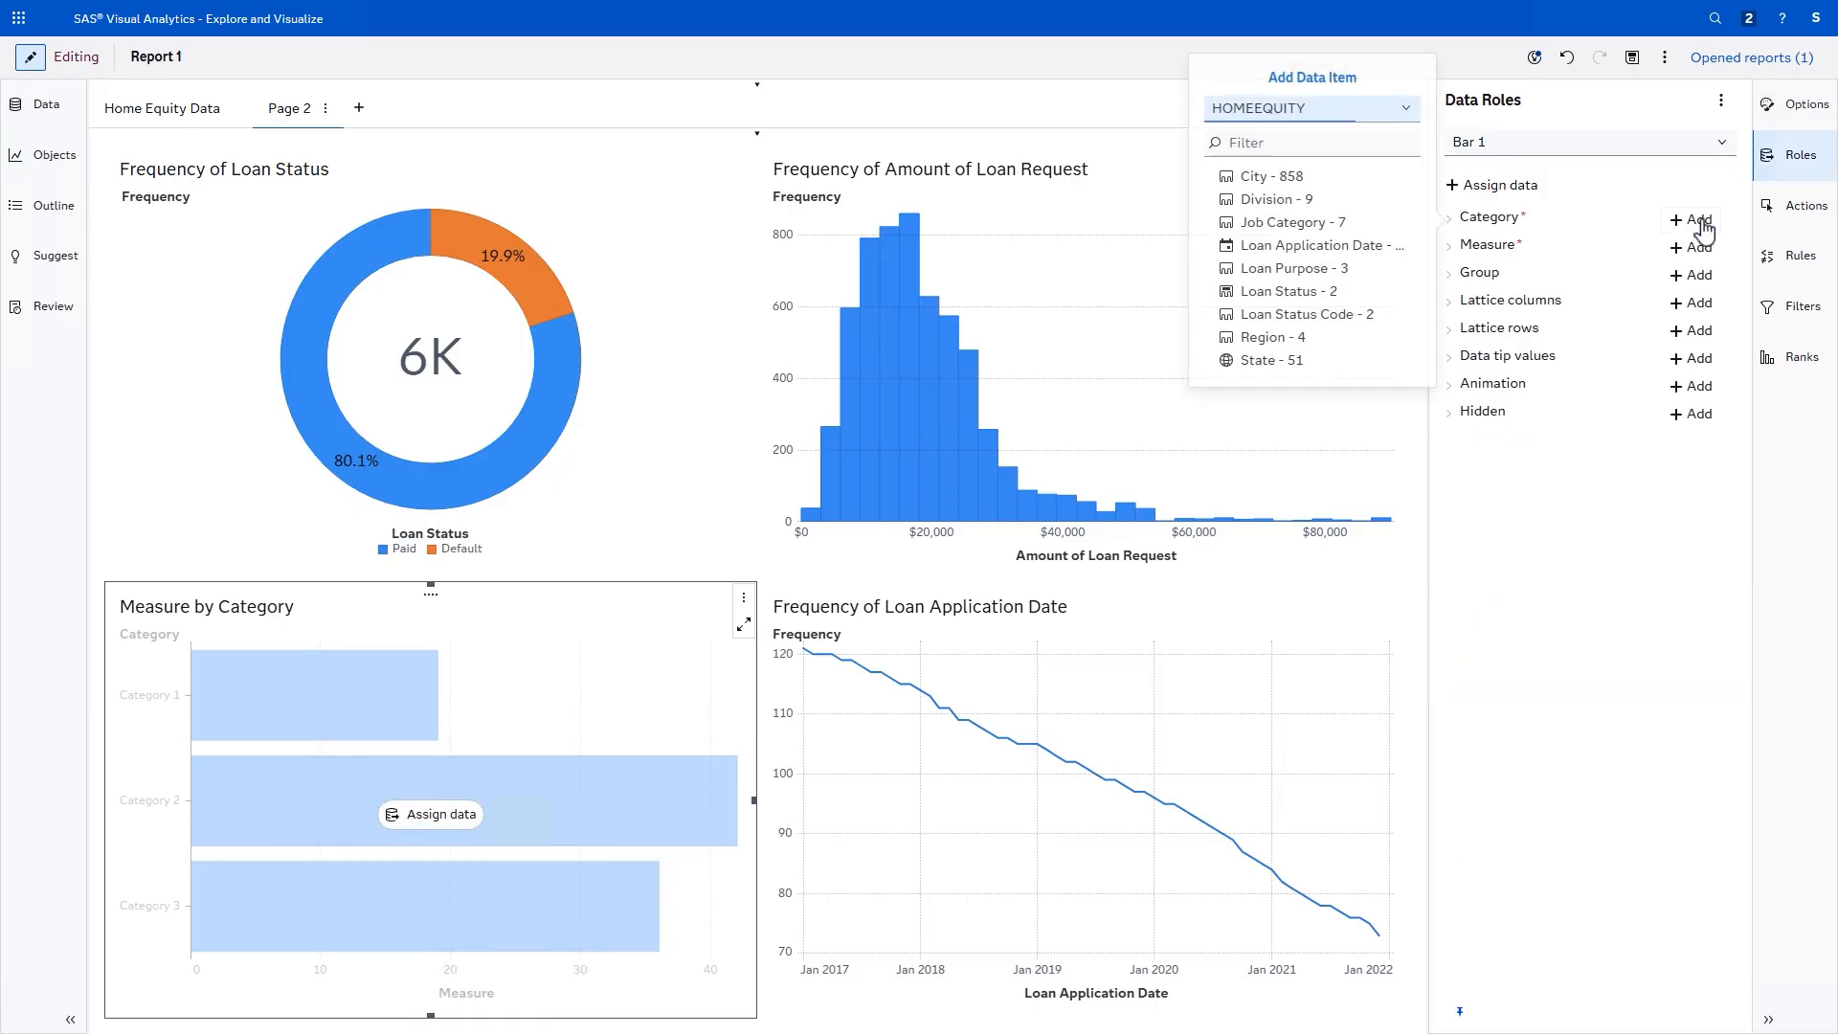
left_click(1379, 224)
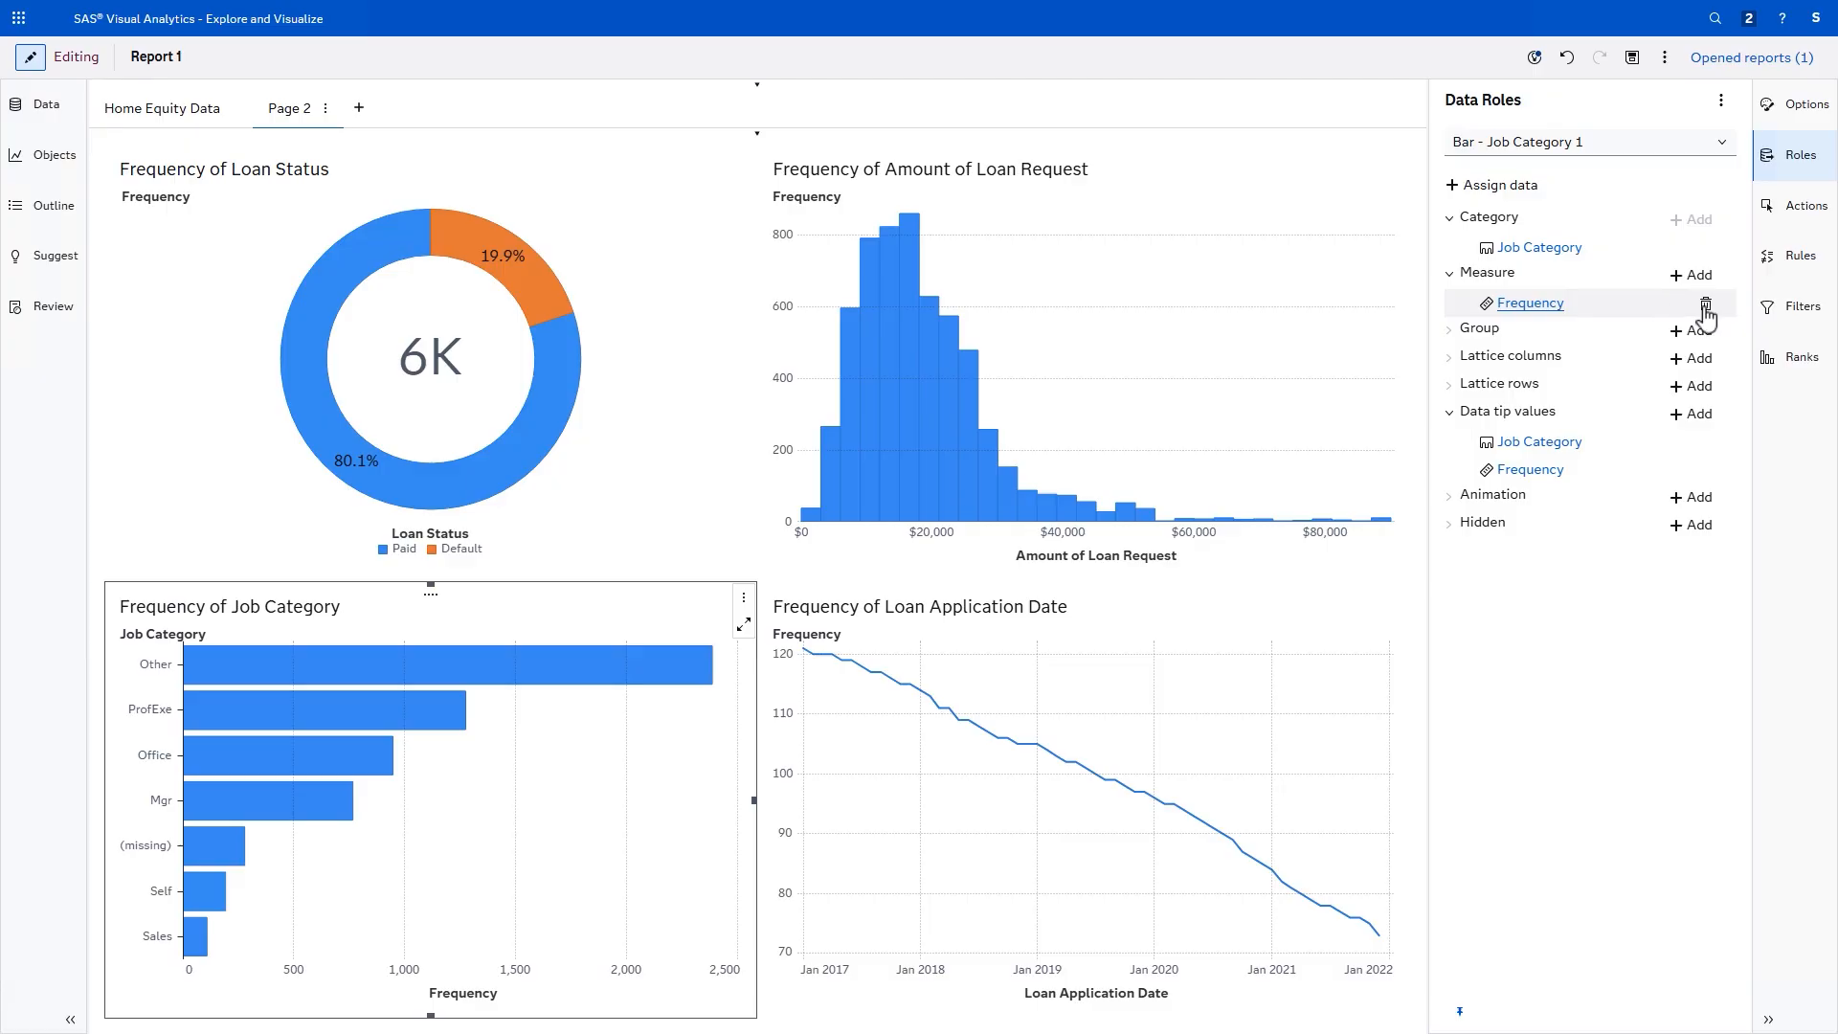
Step: Replace the bar chart's Frequency measure with Amount Due on Existing Mortgage and Value of Current Property, and set its direction to vertical
left_click(1707, 305)
left_click(1692, 276)
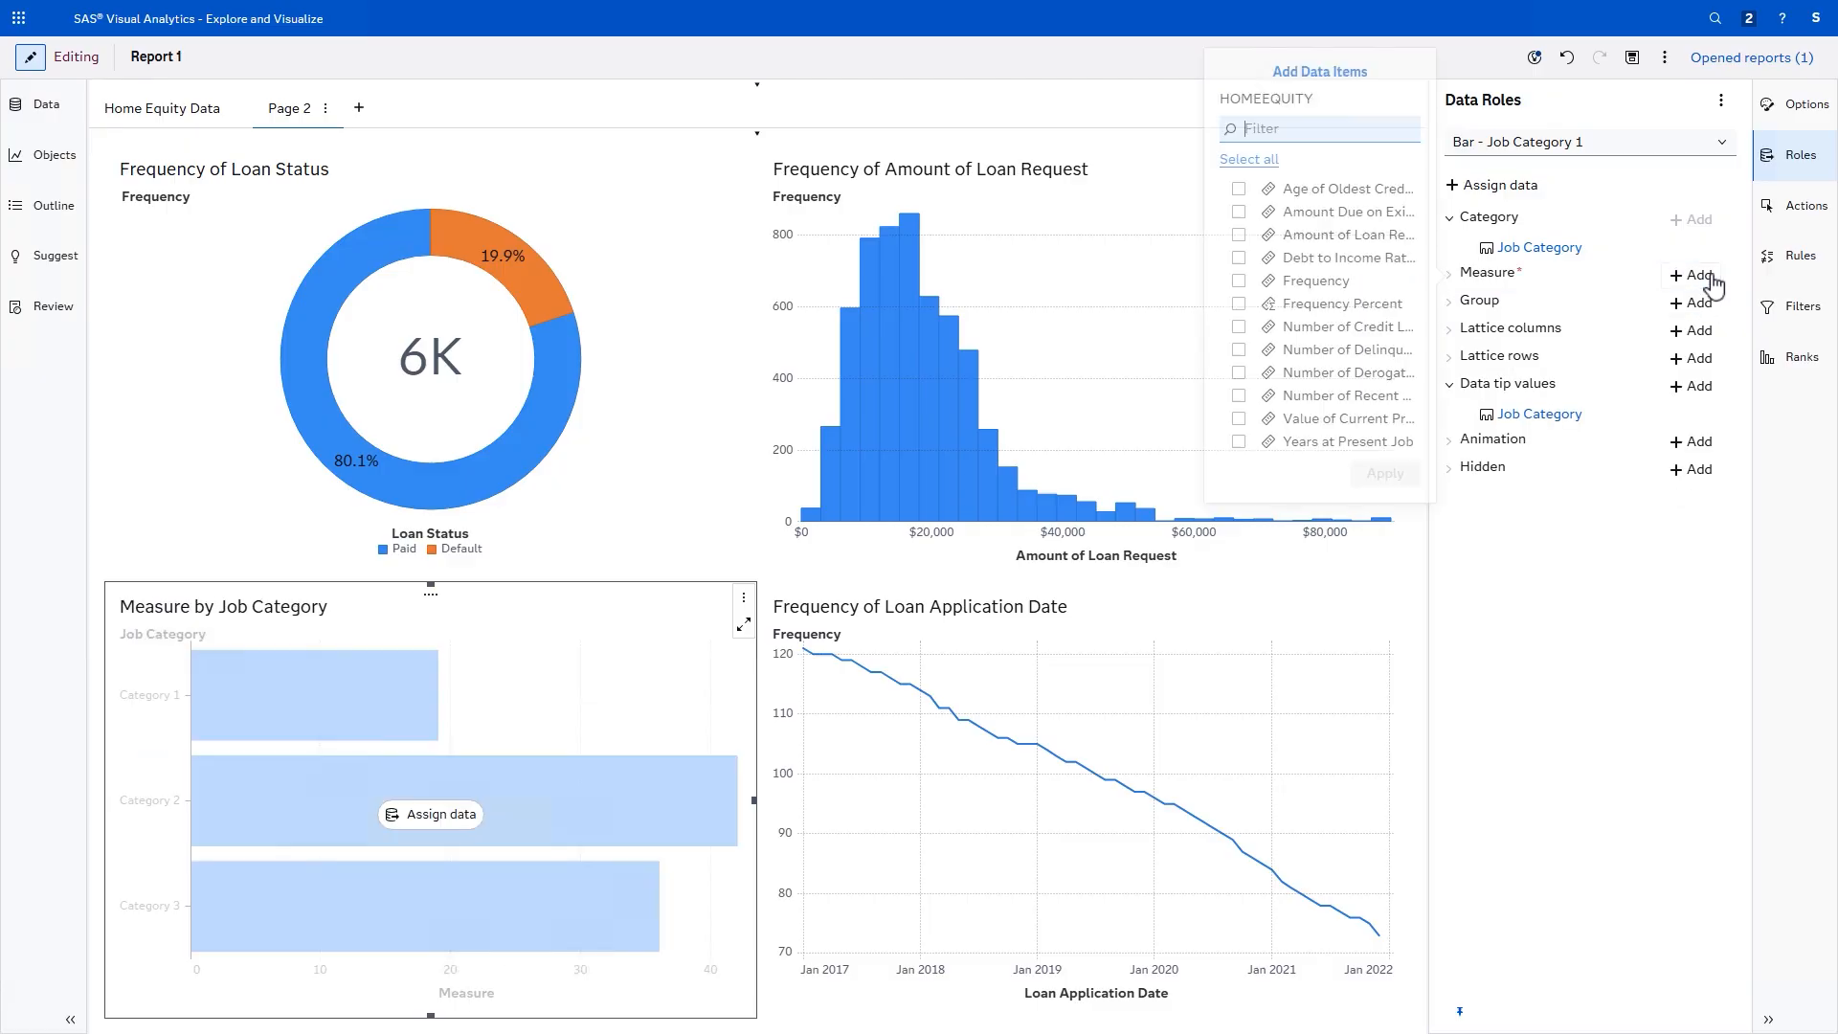
left_click(1124, 213)
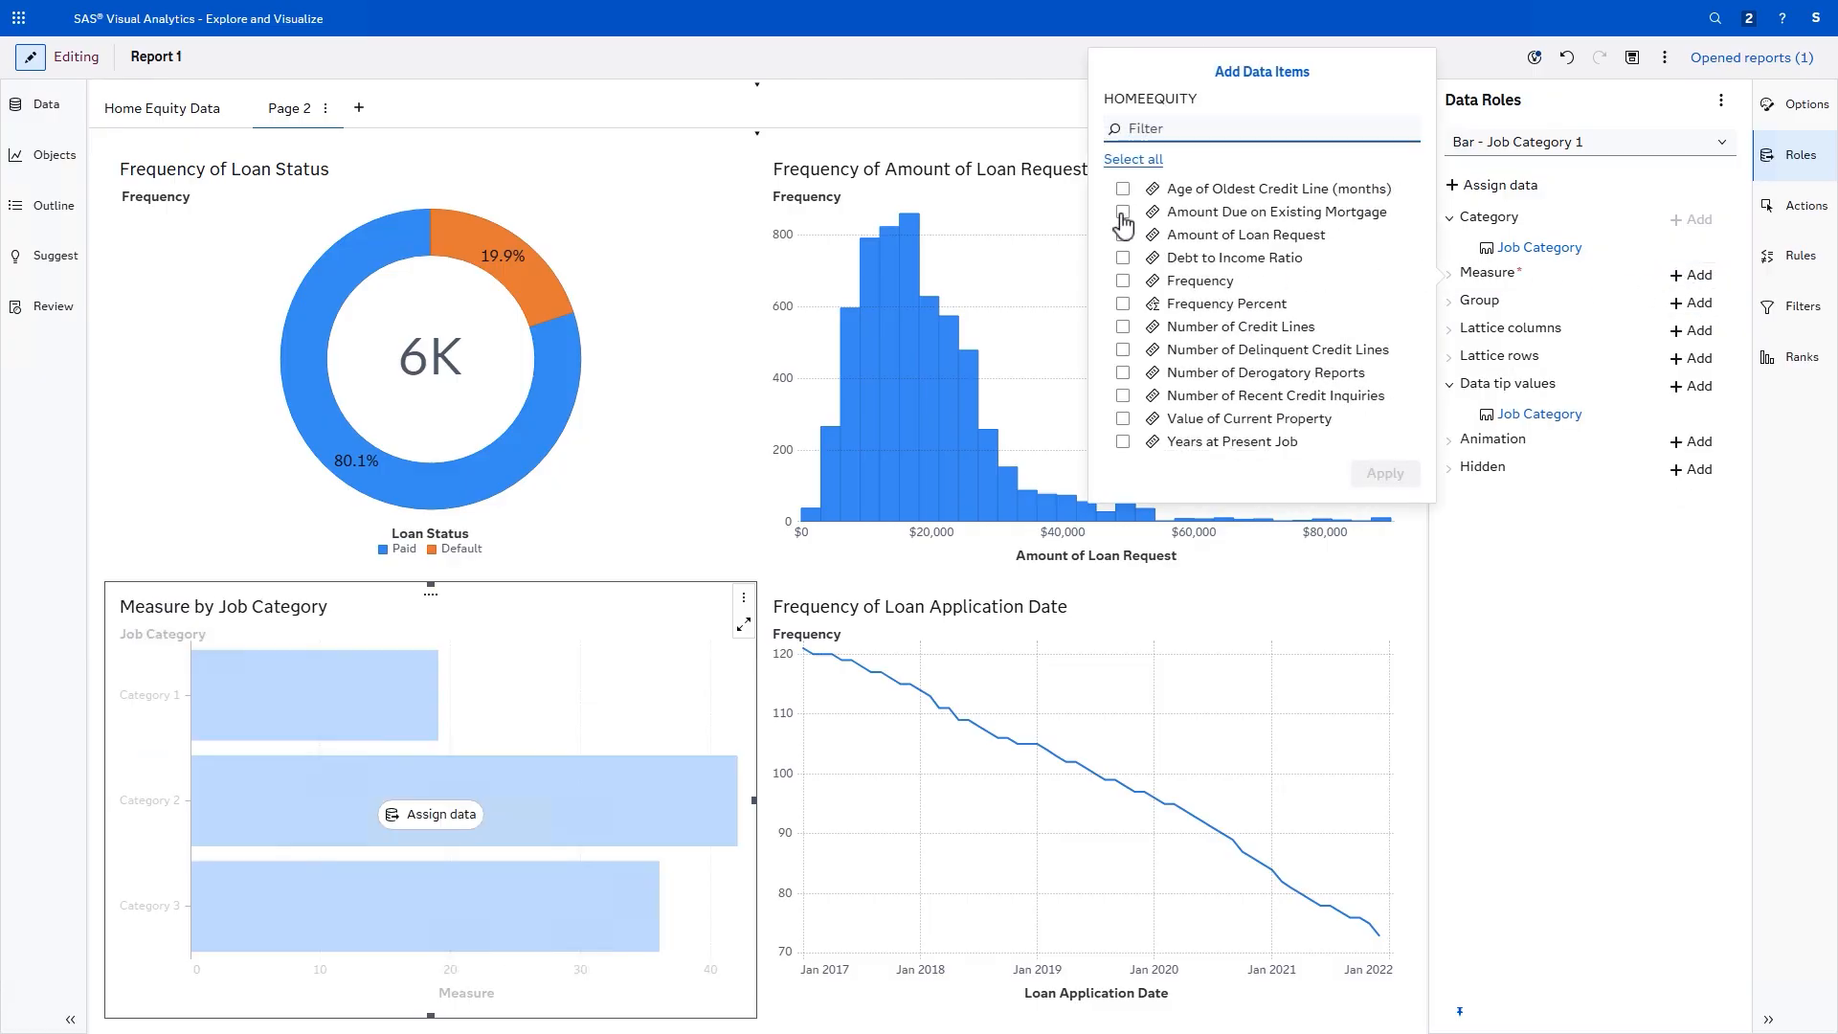
left_click(1123, 418)
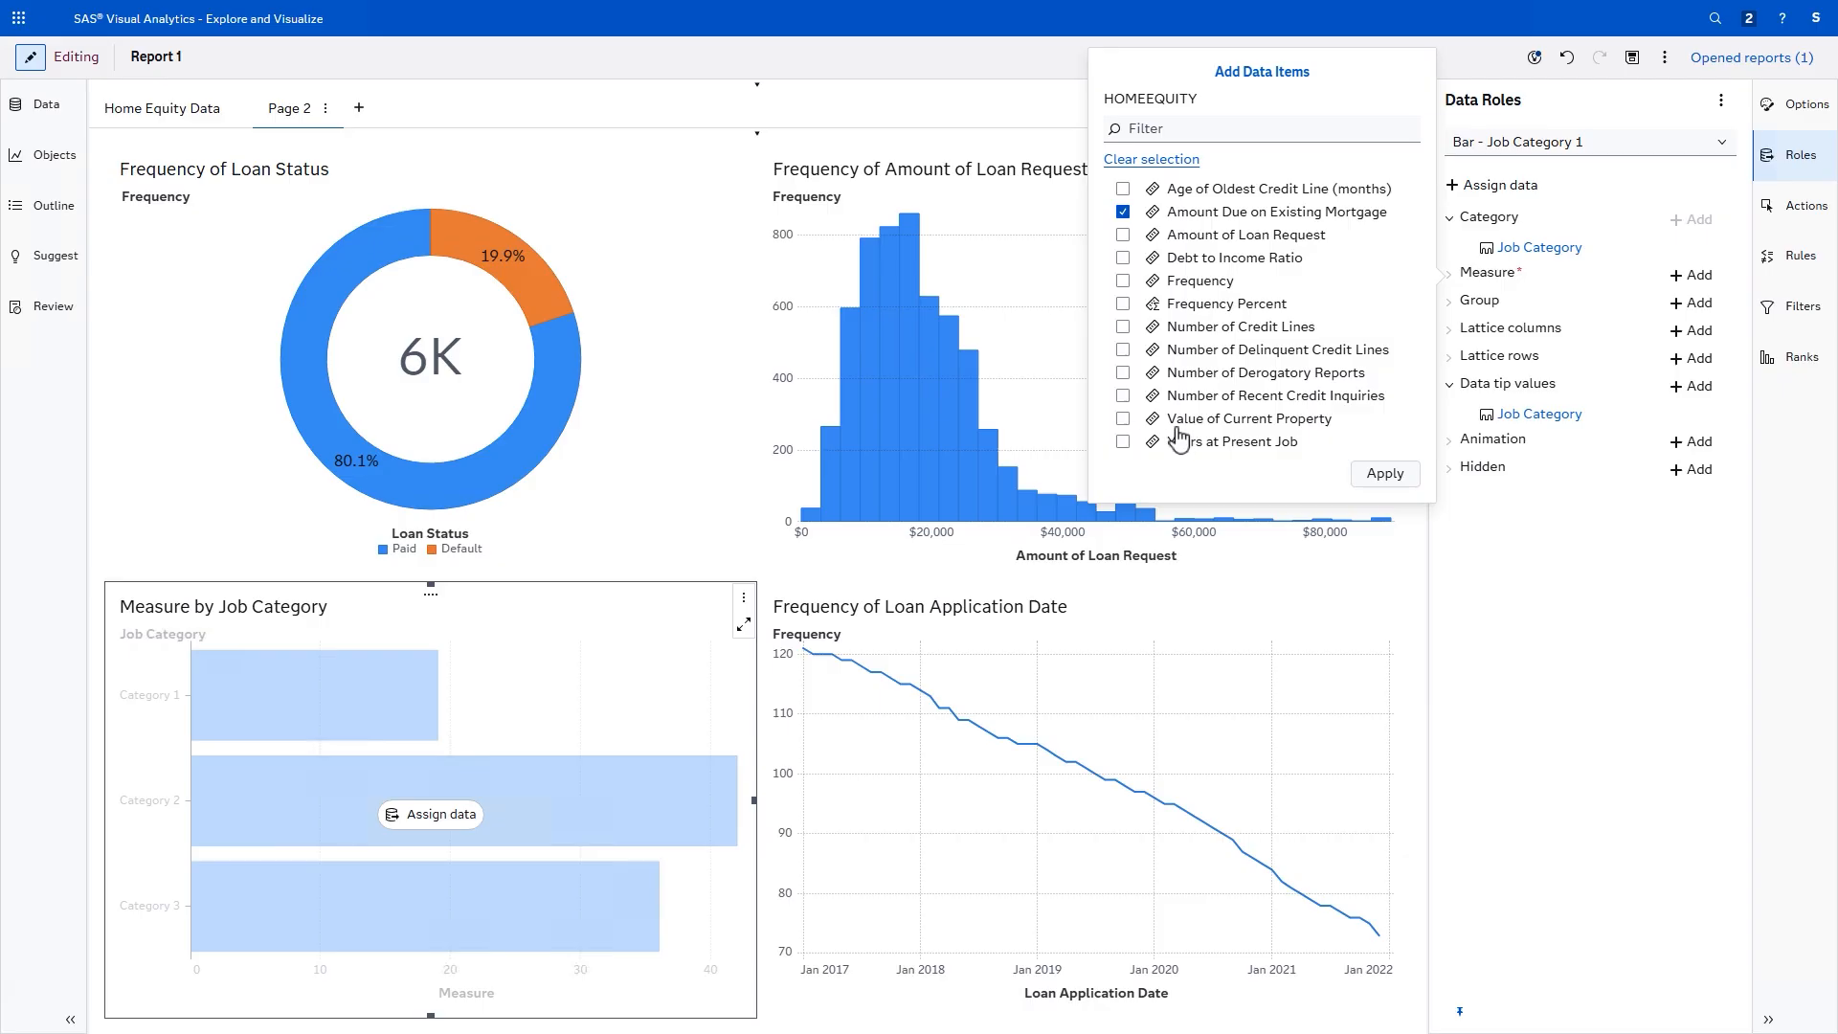
left_click(1385, 474)
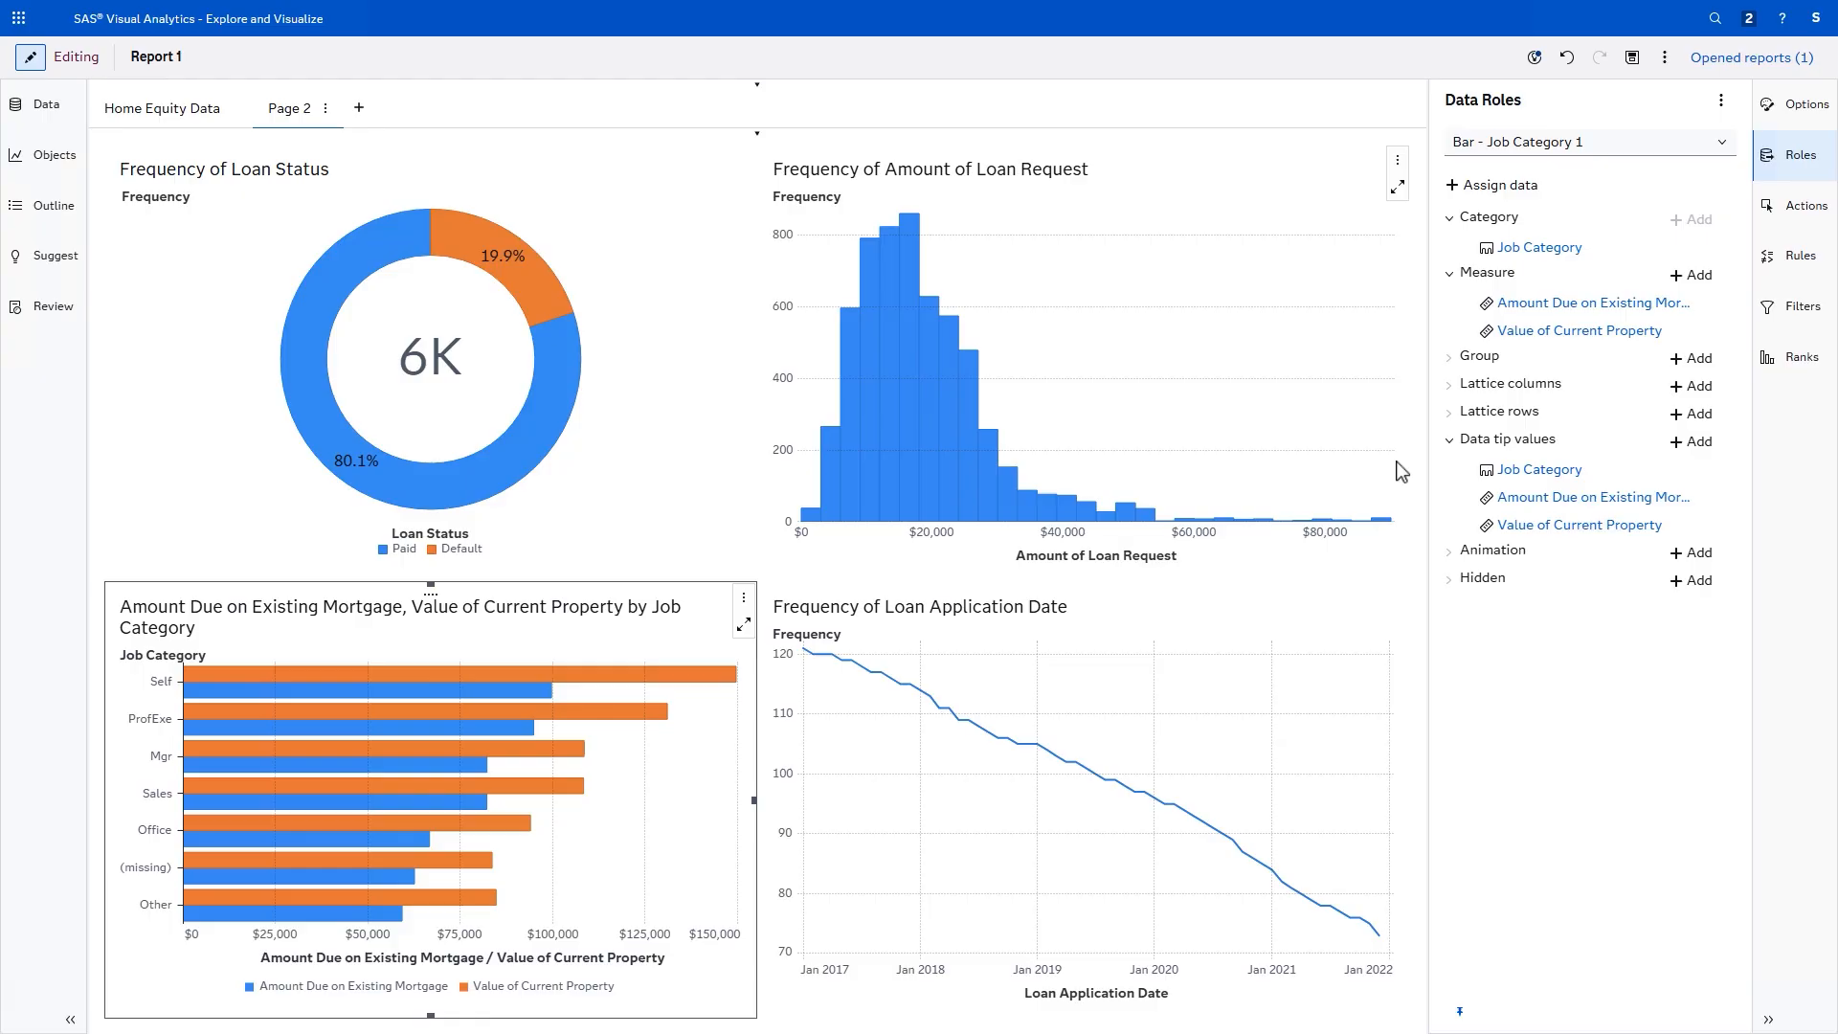
left_click(1806, 108)
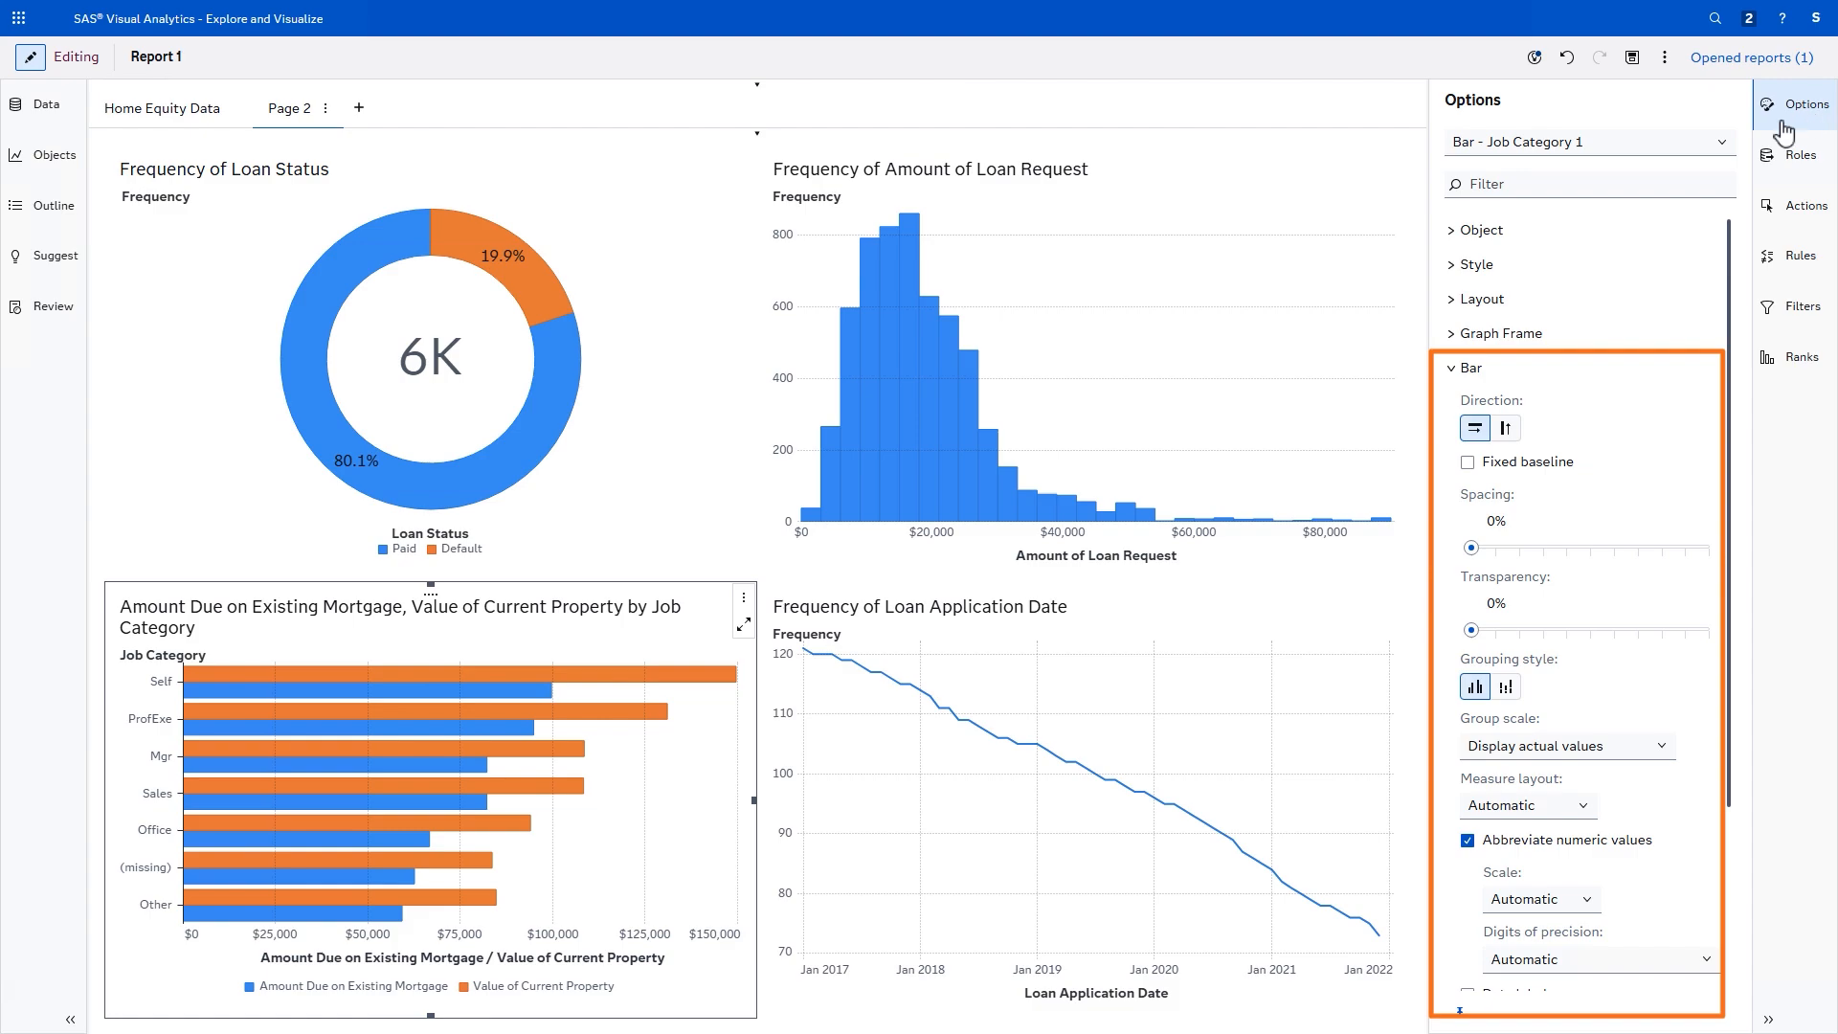
left_click(1506, 430)
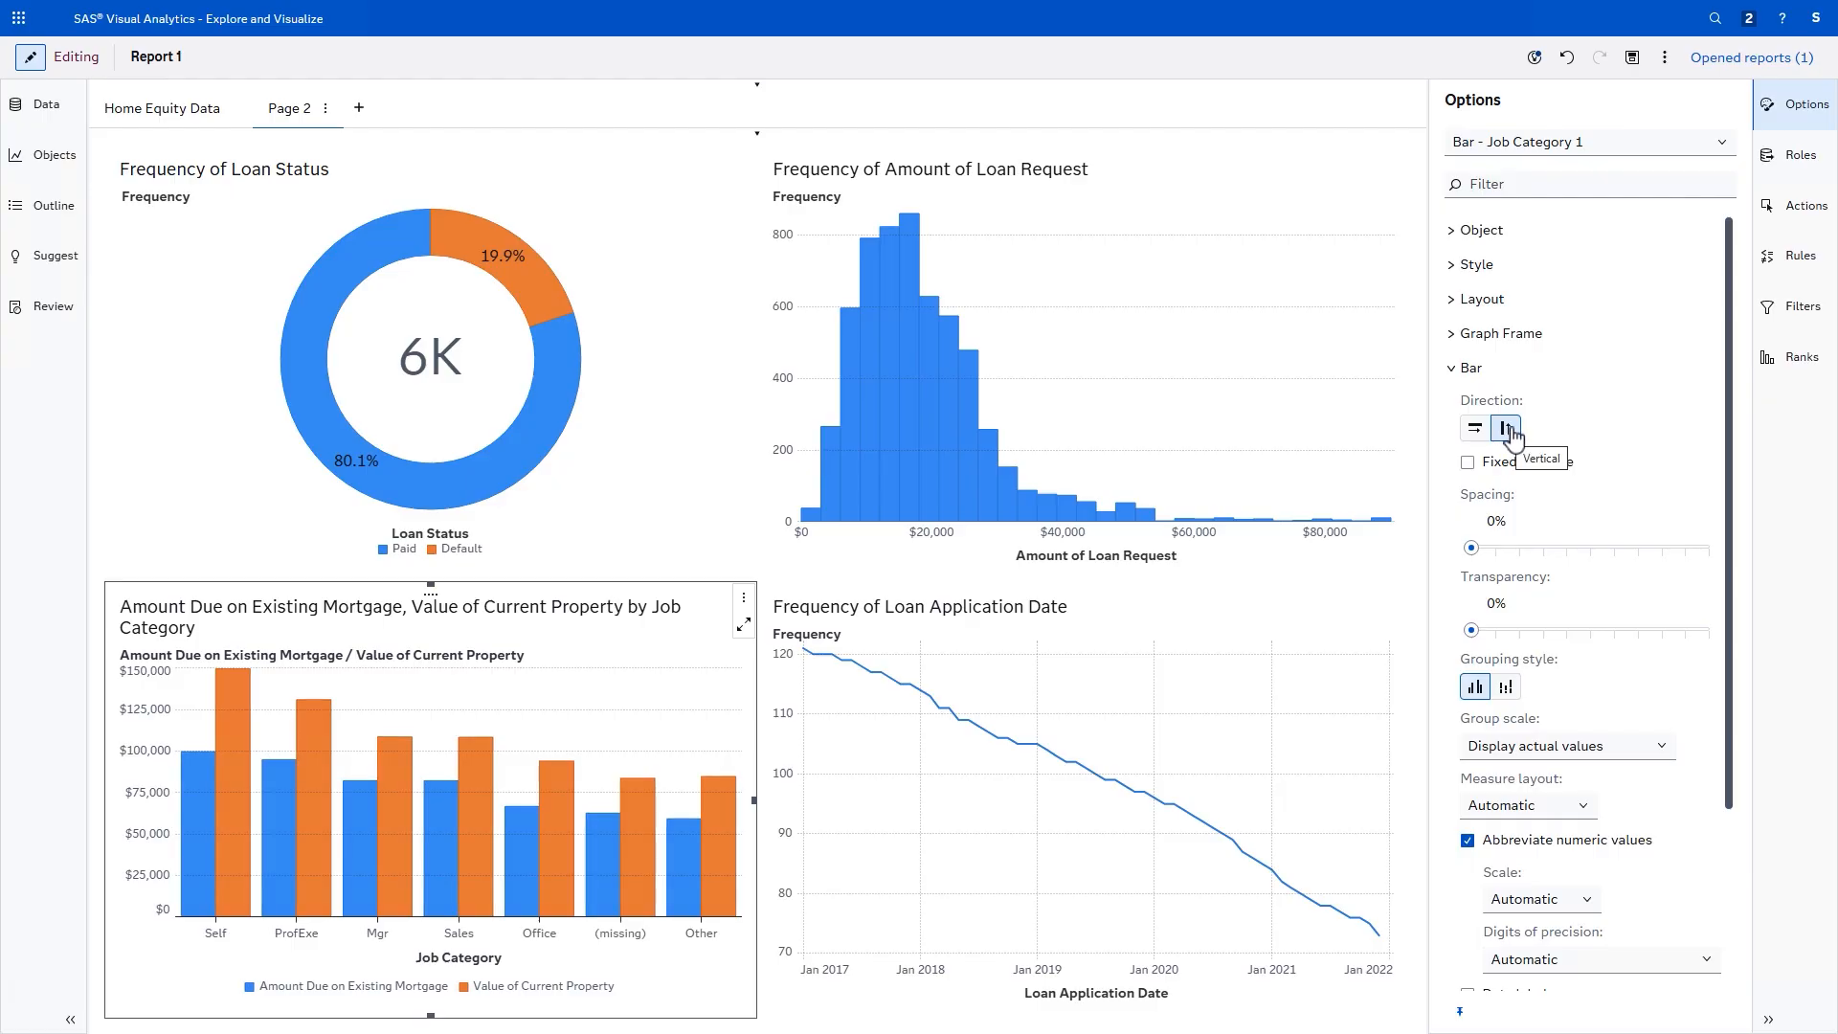
Step: Add Region as a page control on Page 2 and filter the charts by South, ending with Northeast selected
left_click(50, 111)
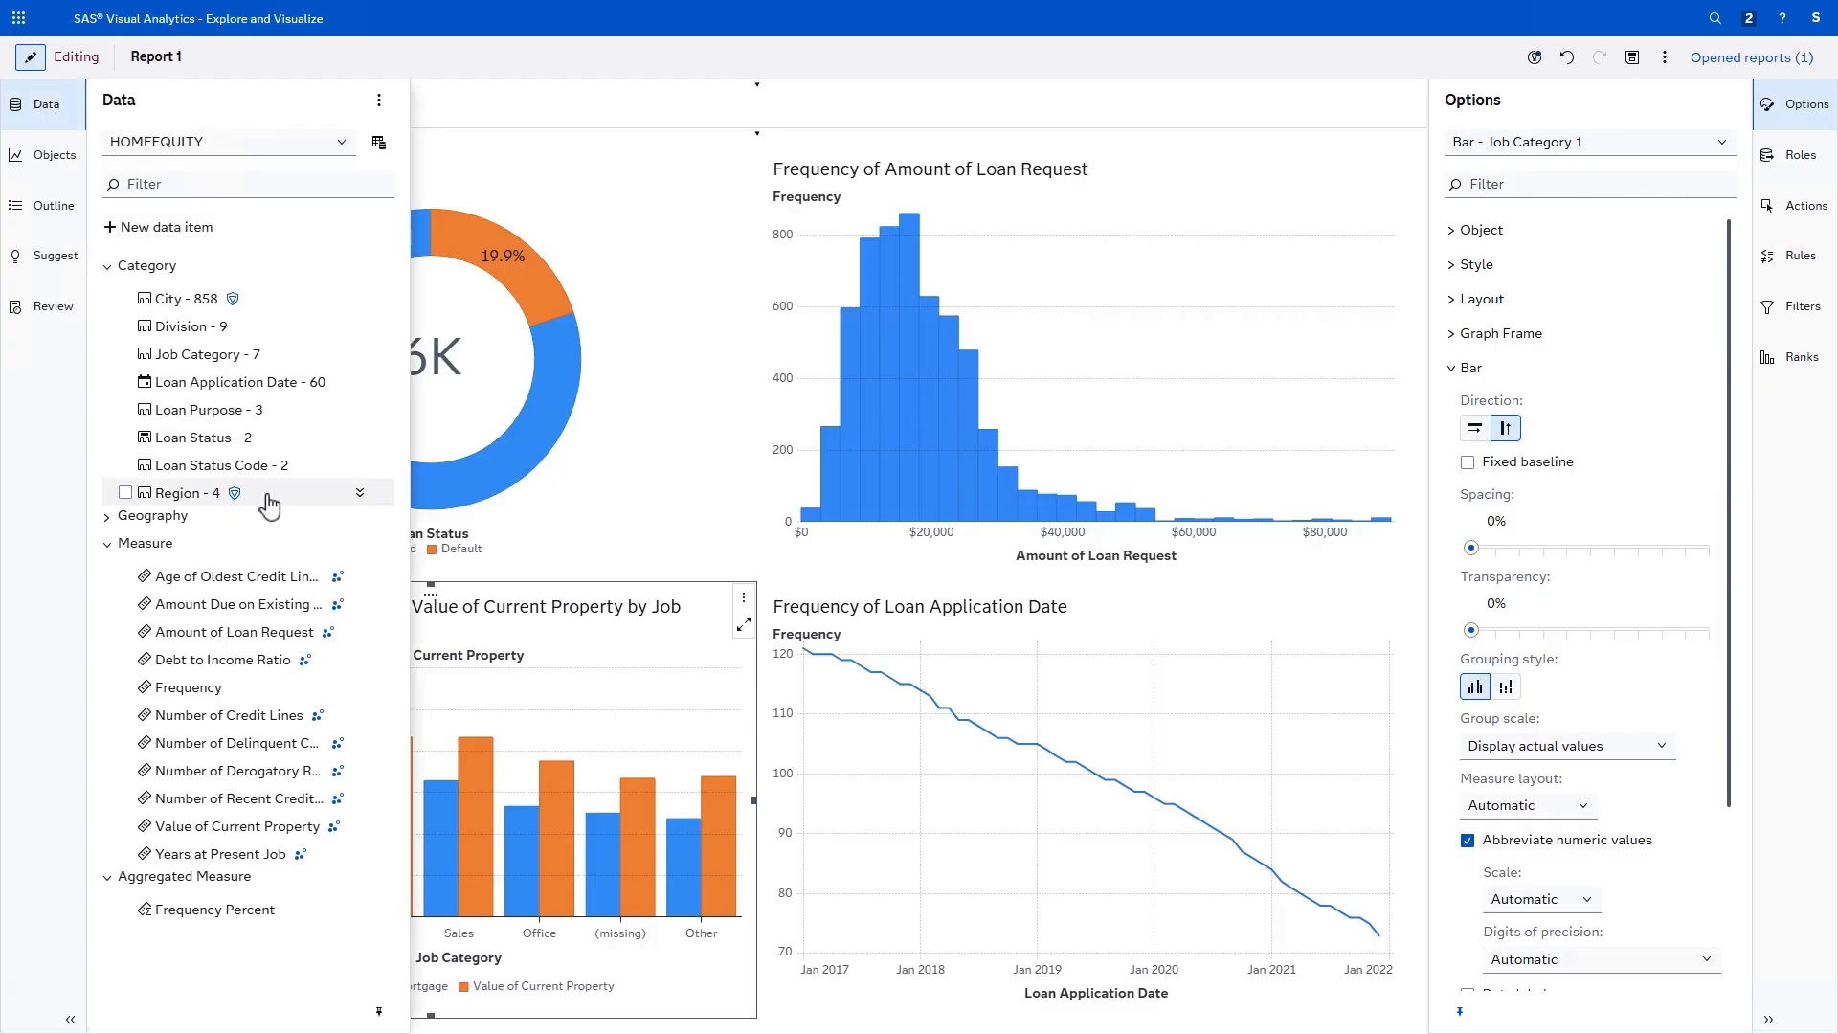
right_click(264, 494)
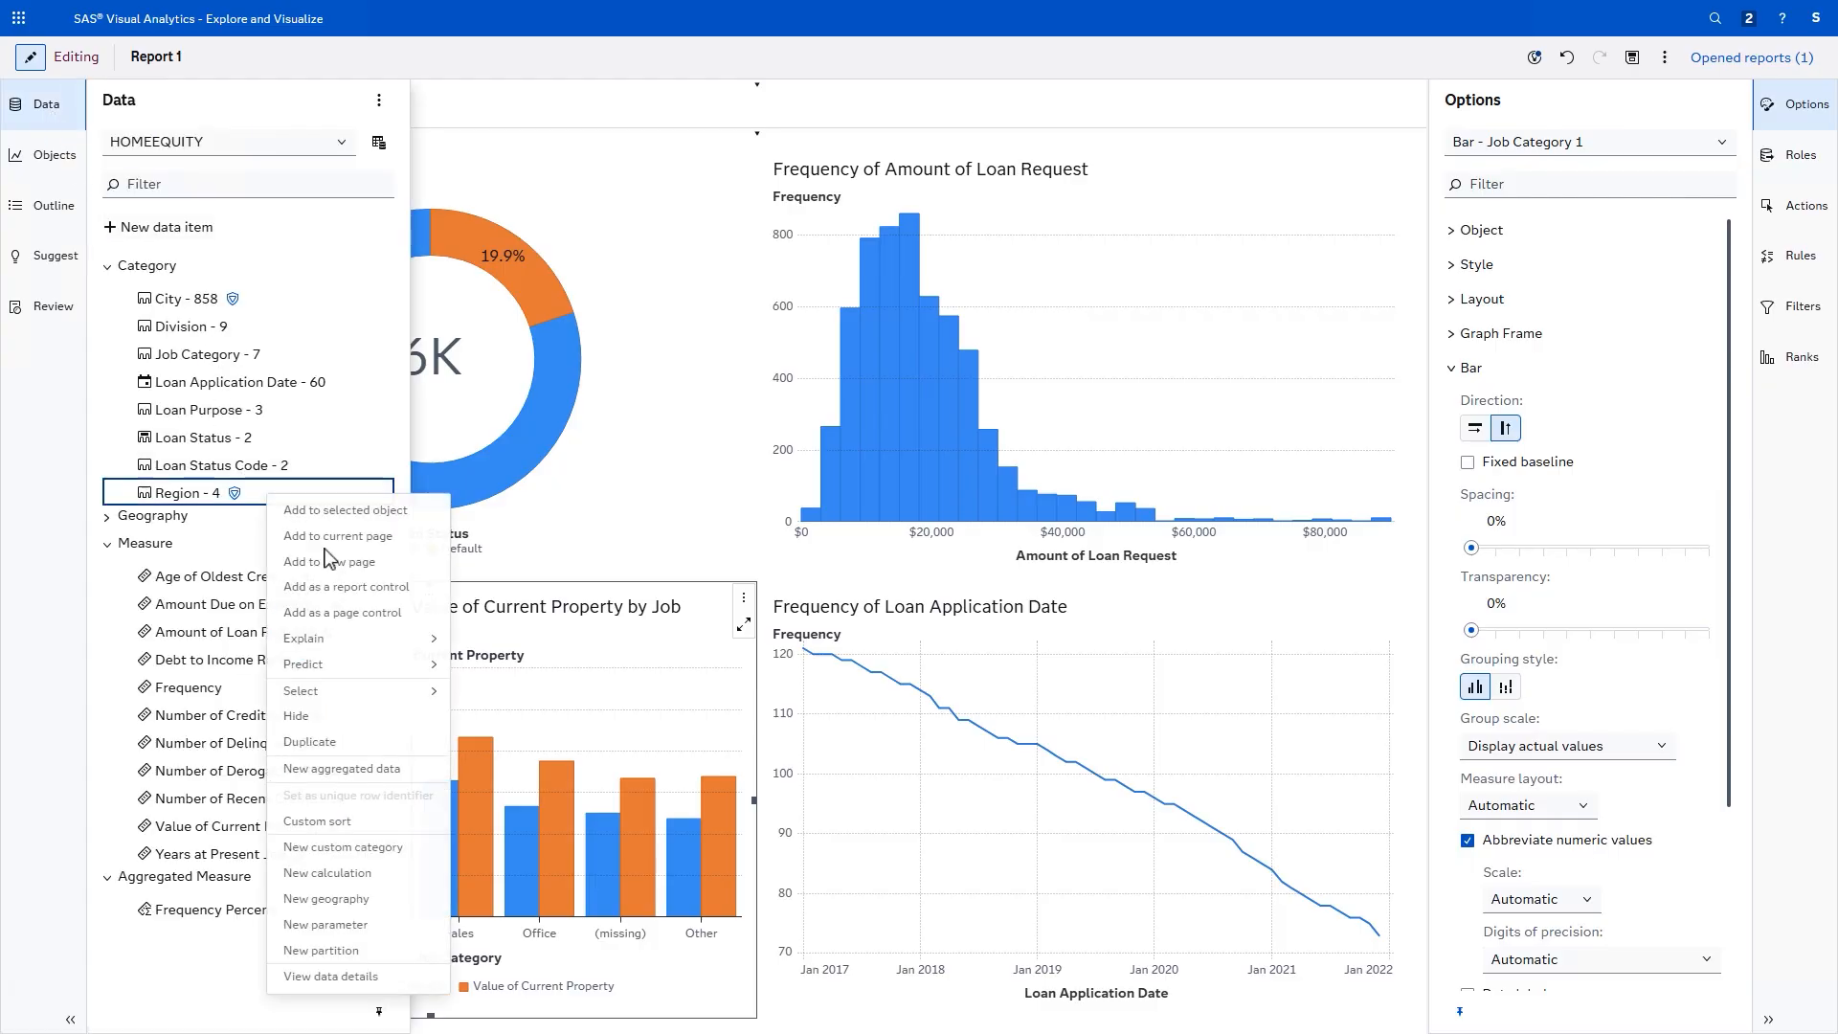
left_click(361, 615)
left_click(575, 230)
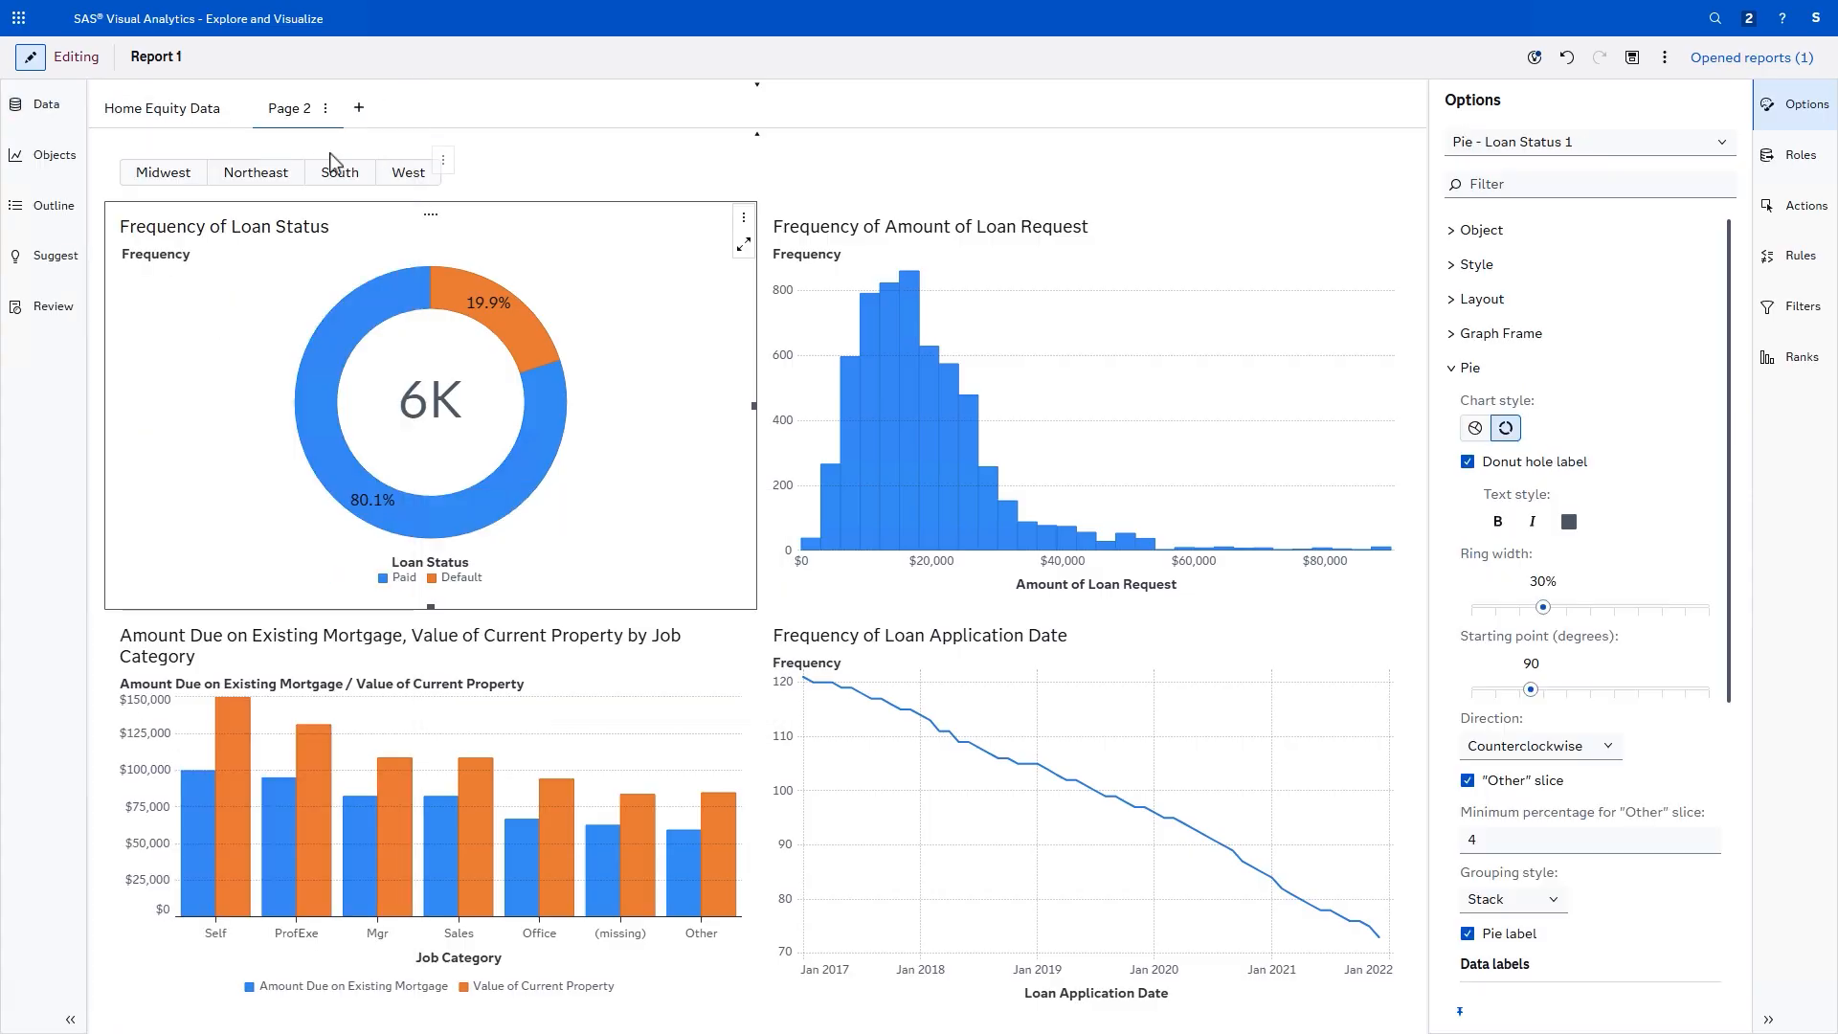
left_click(319, 177)
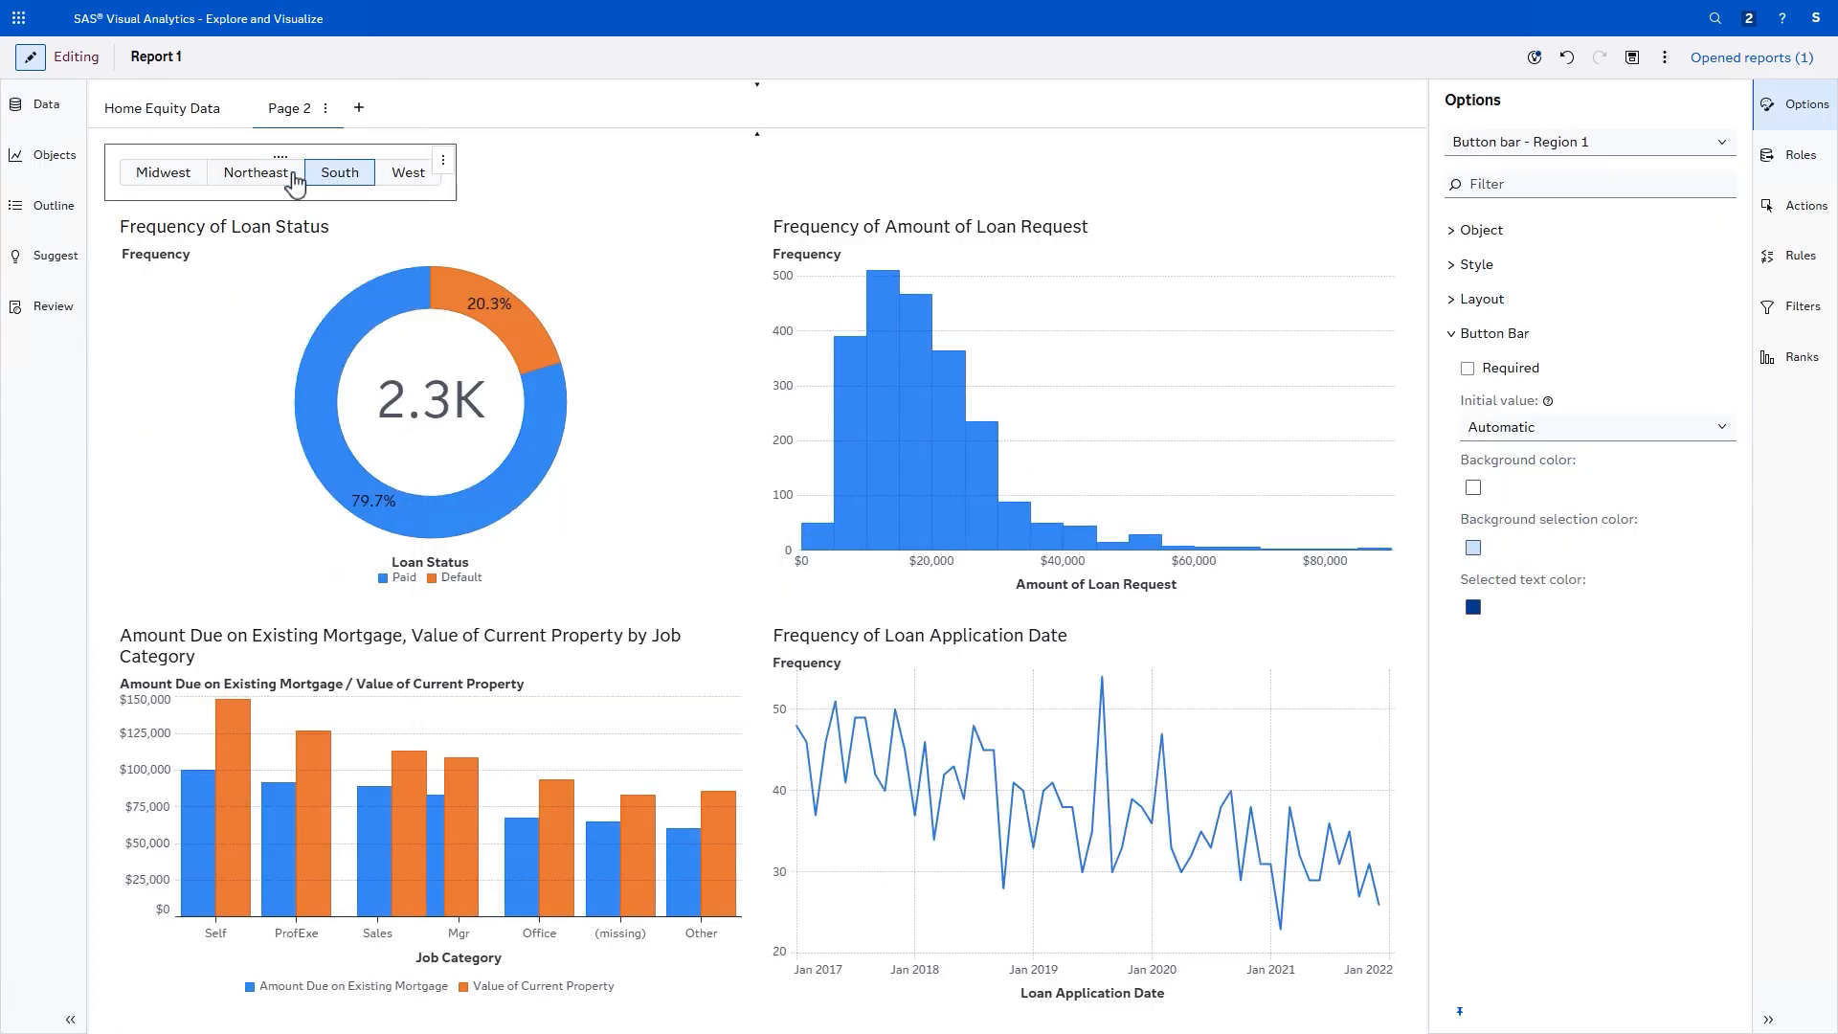
left_click(268, 180)
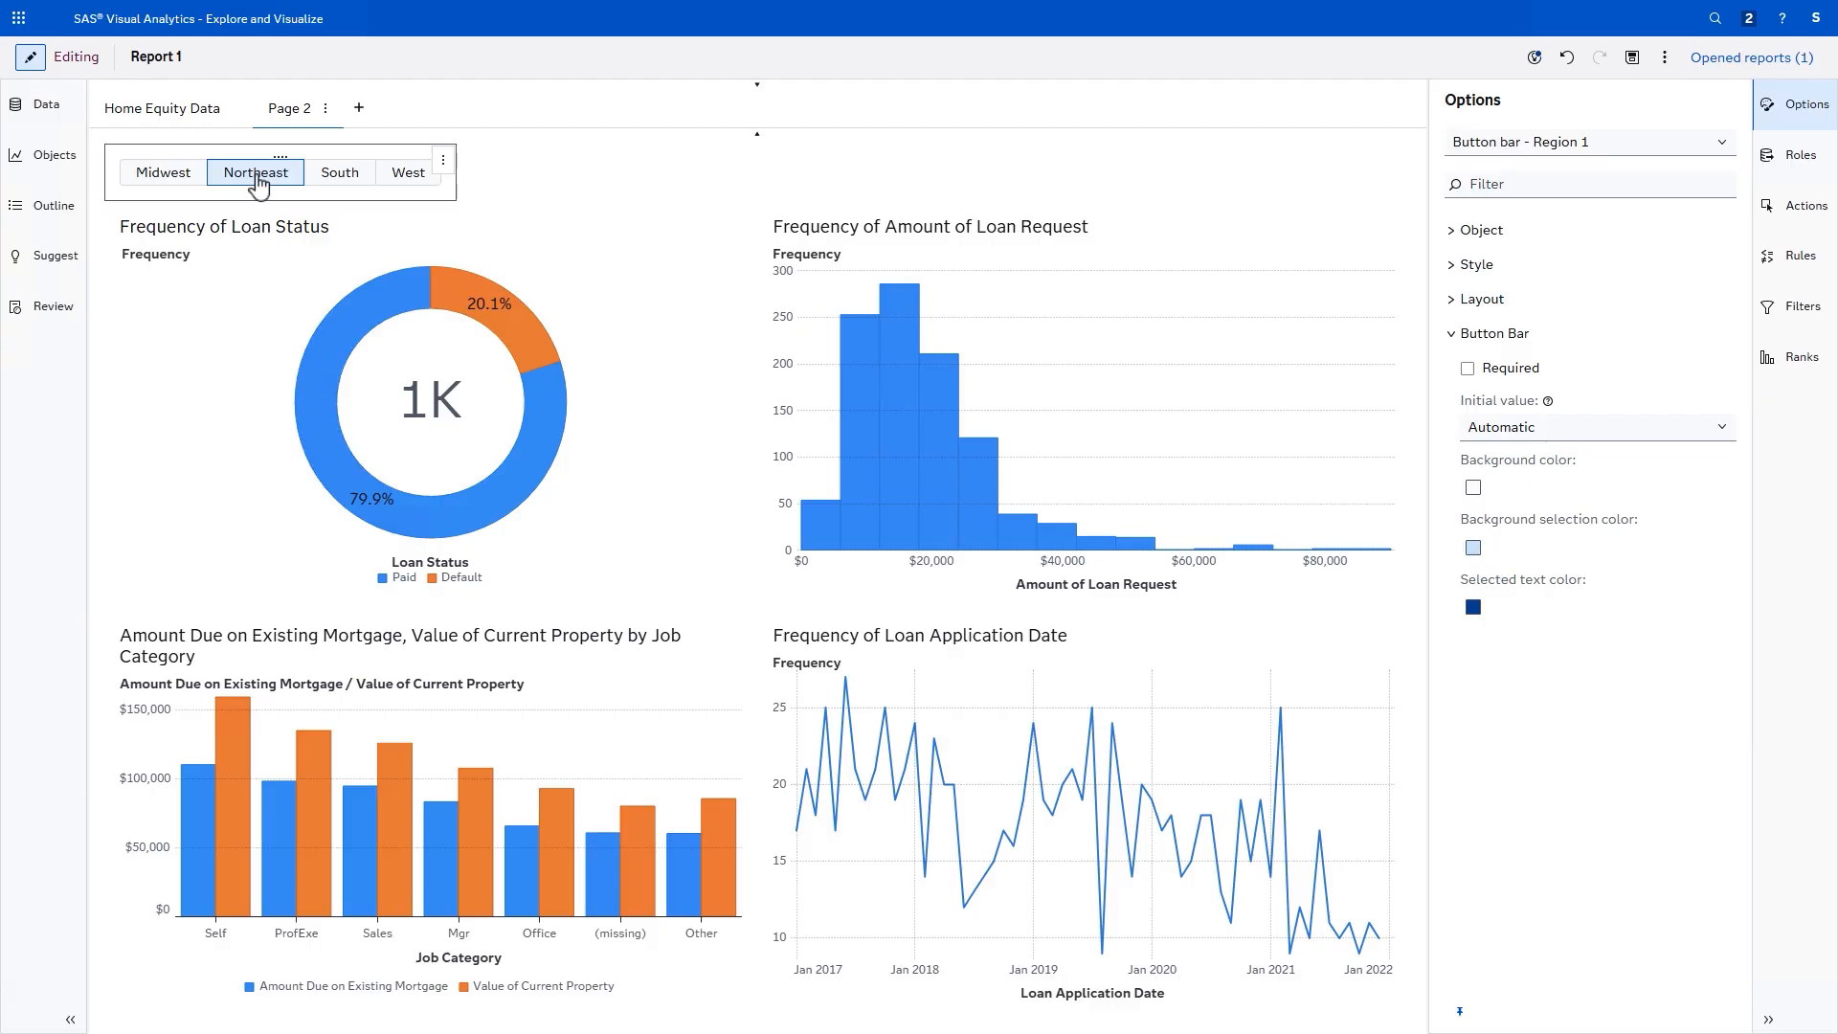
Step: Rename Page 2 as Loan Exploration
double_click(290, 110)
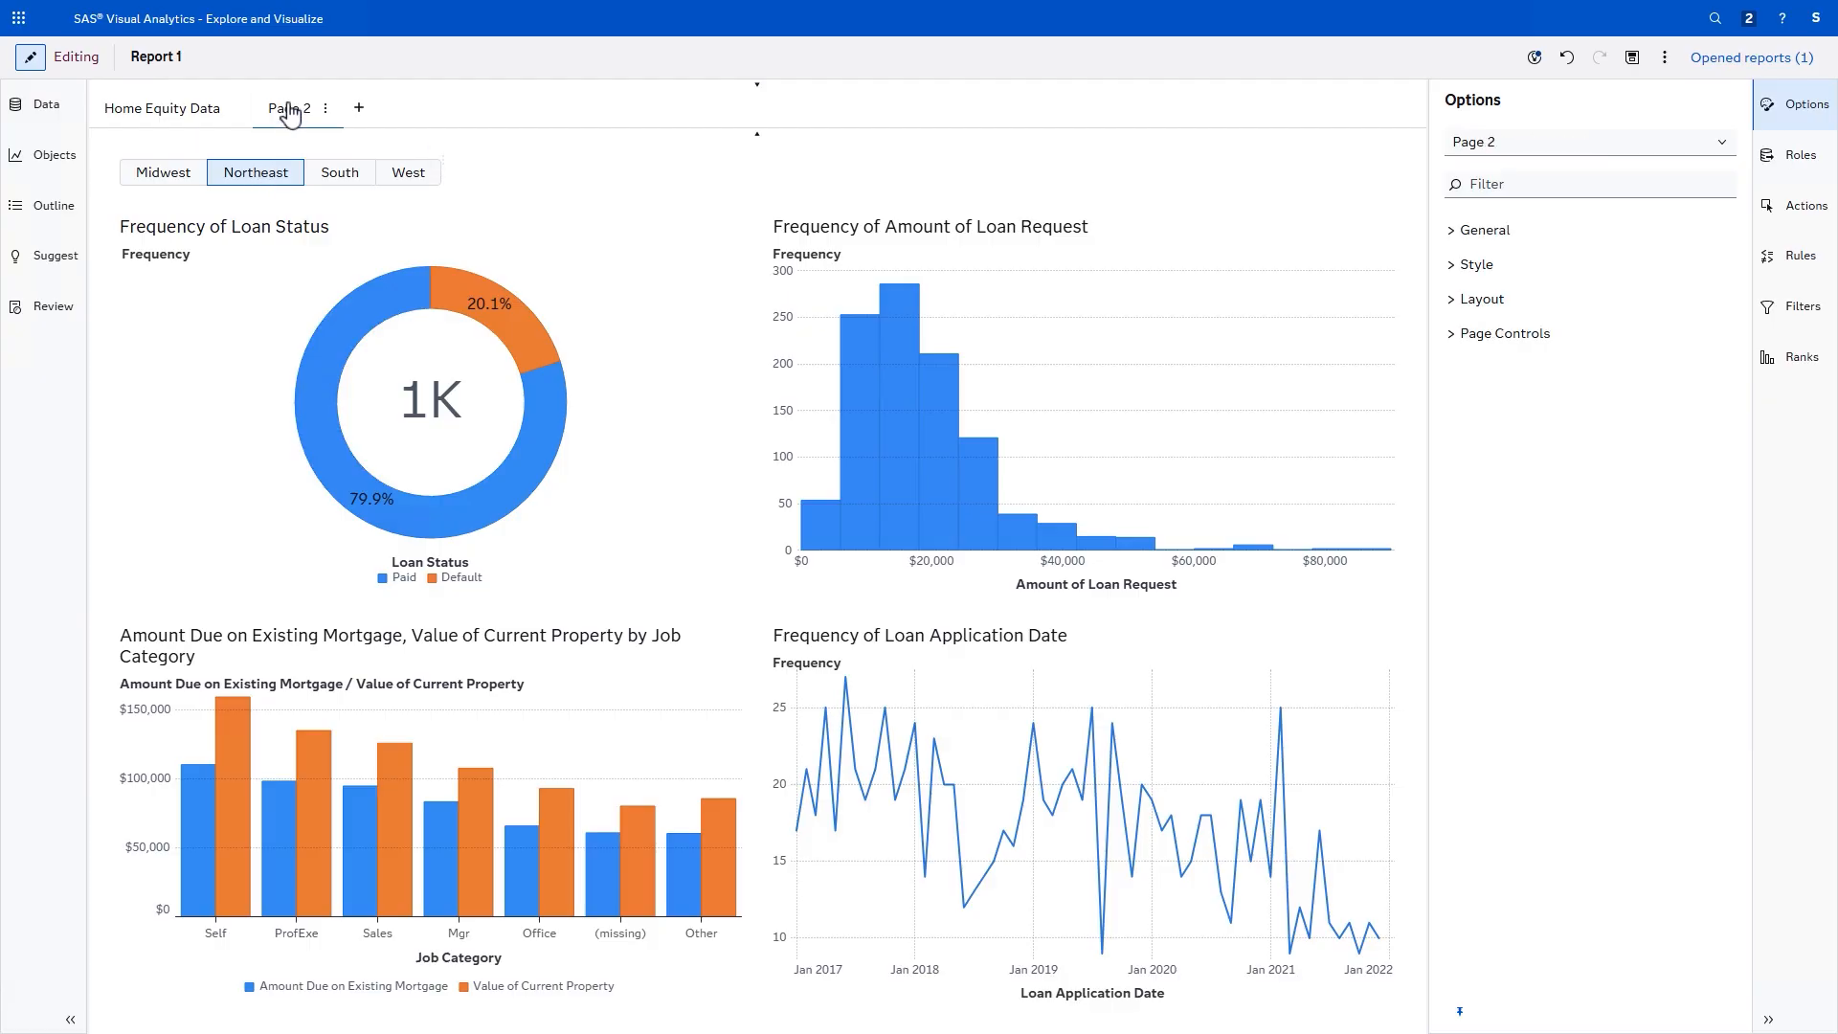
type("L")
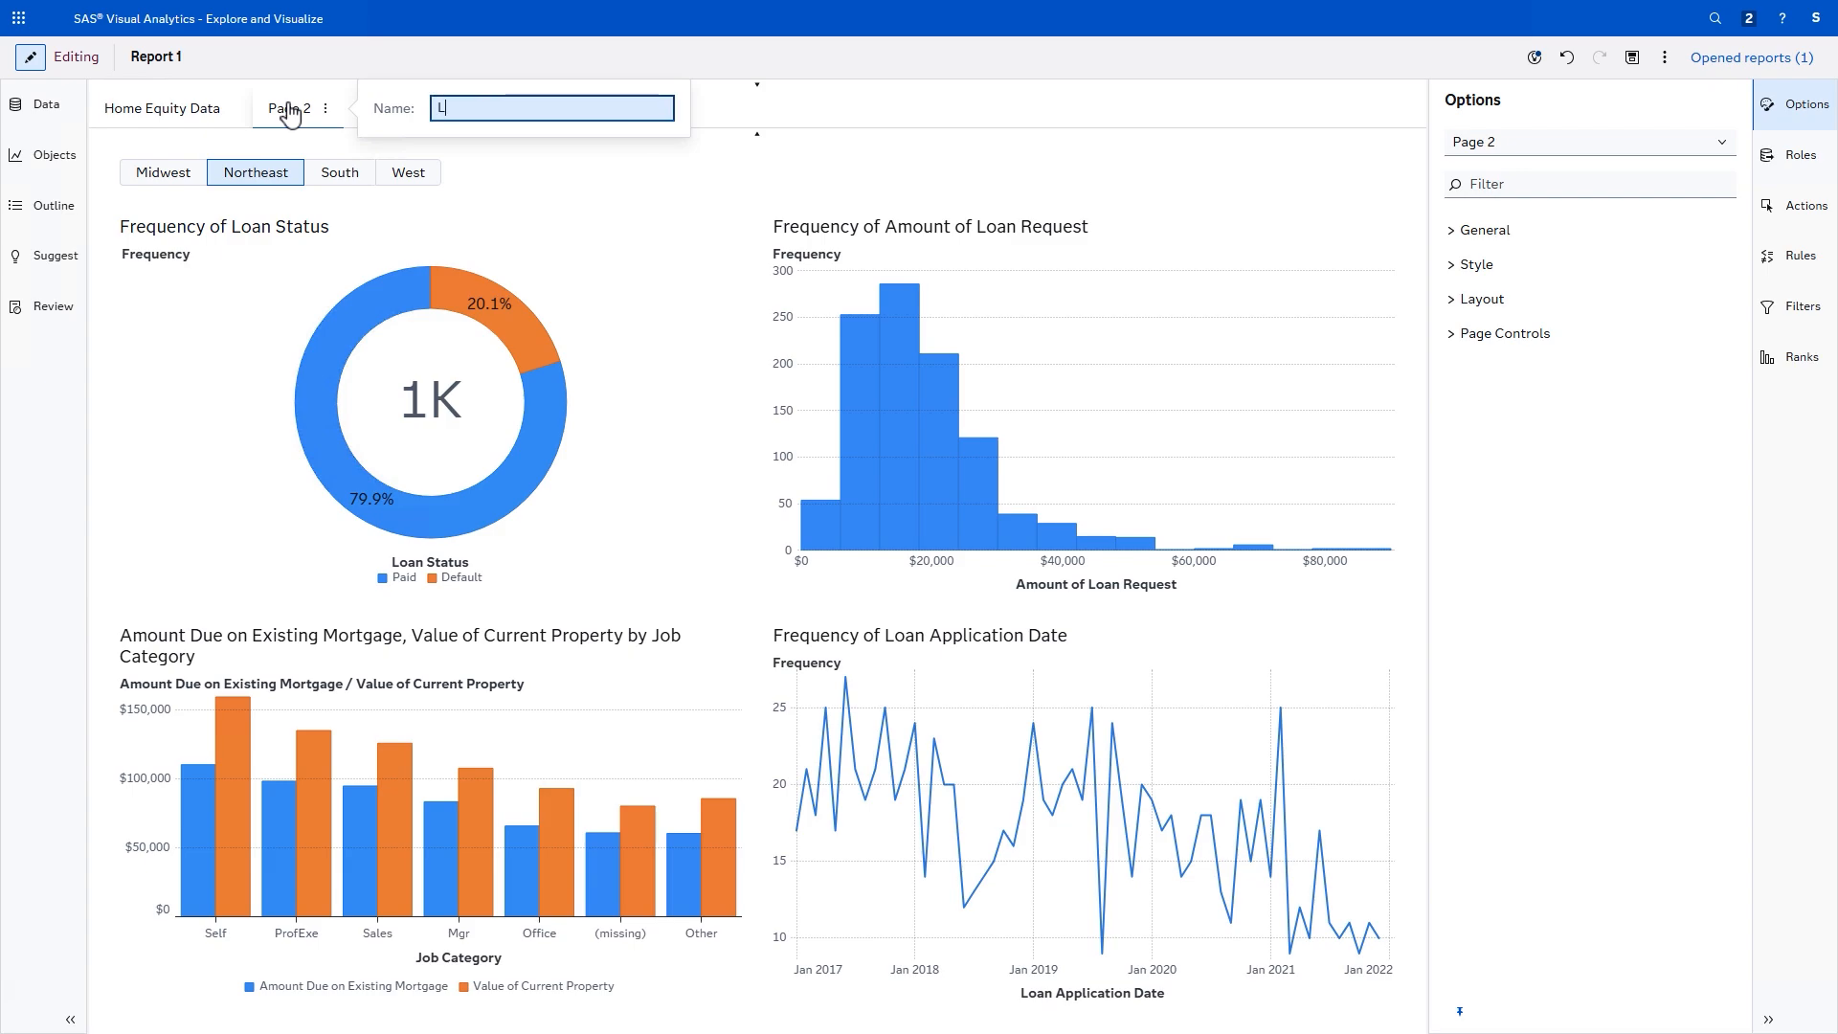
type("oan Explora")
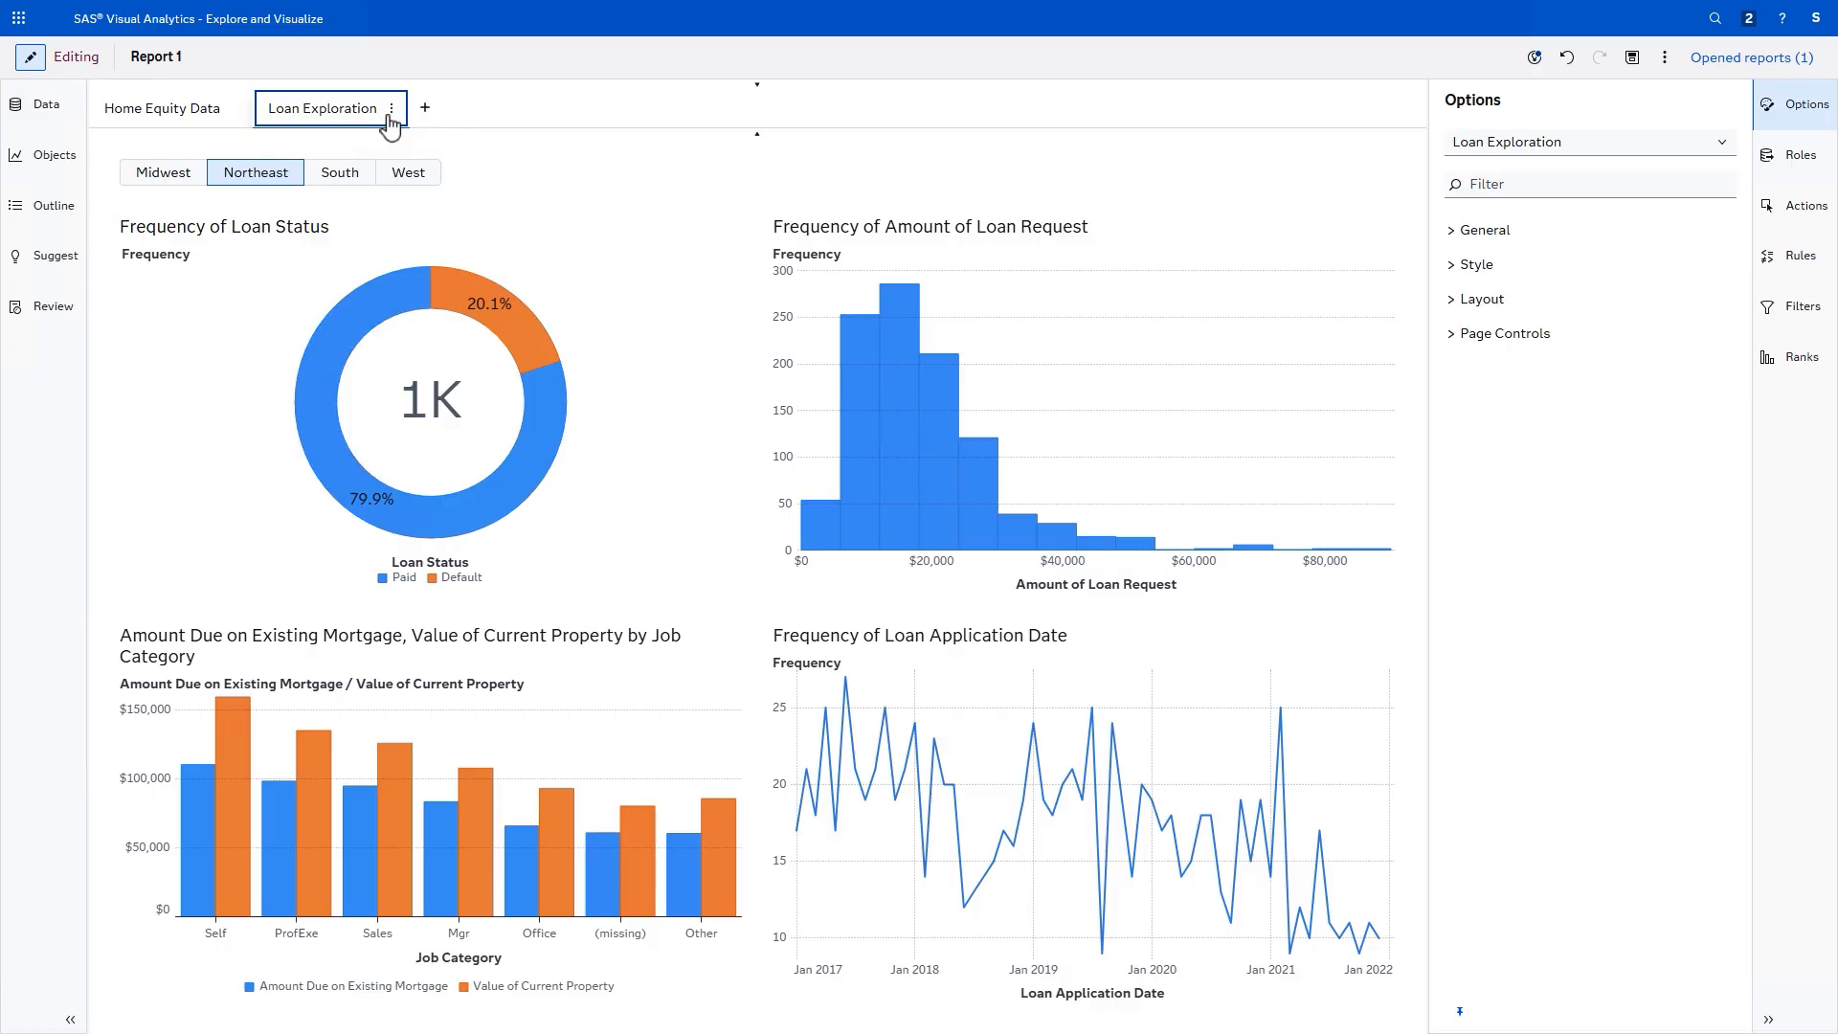
Step: Add a third report page and name it Geo Analysis
left_click(425, 111)
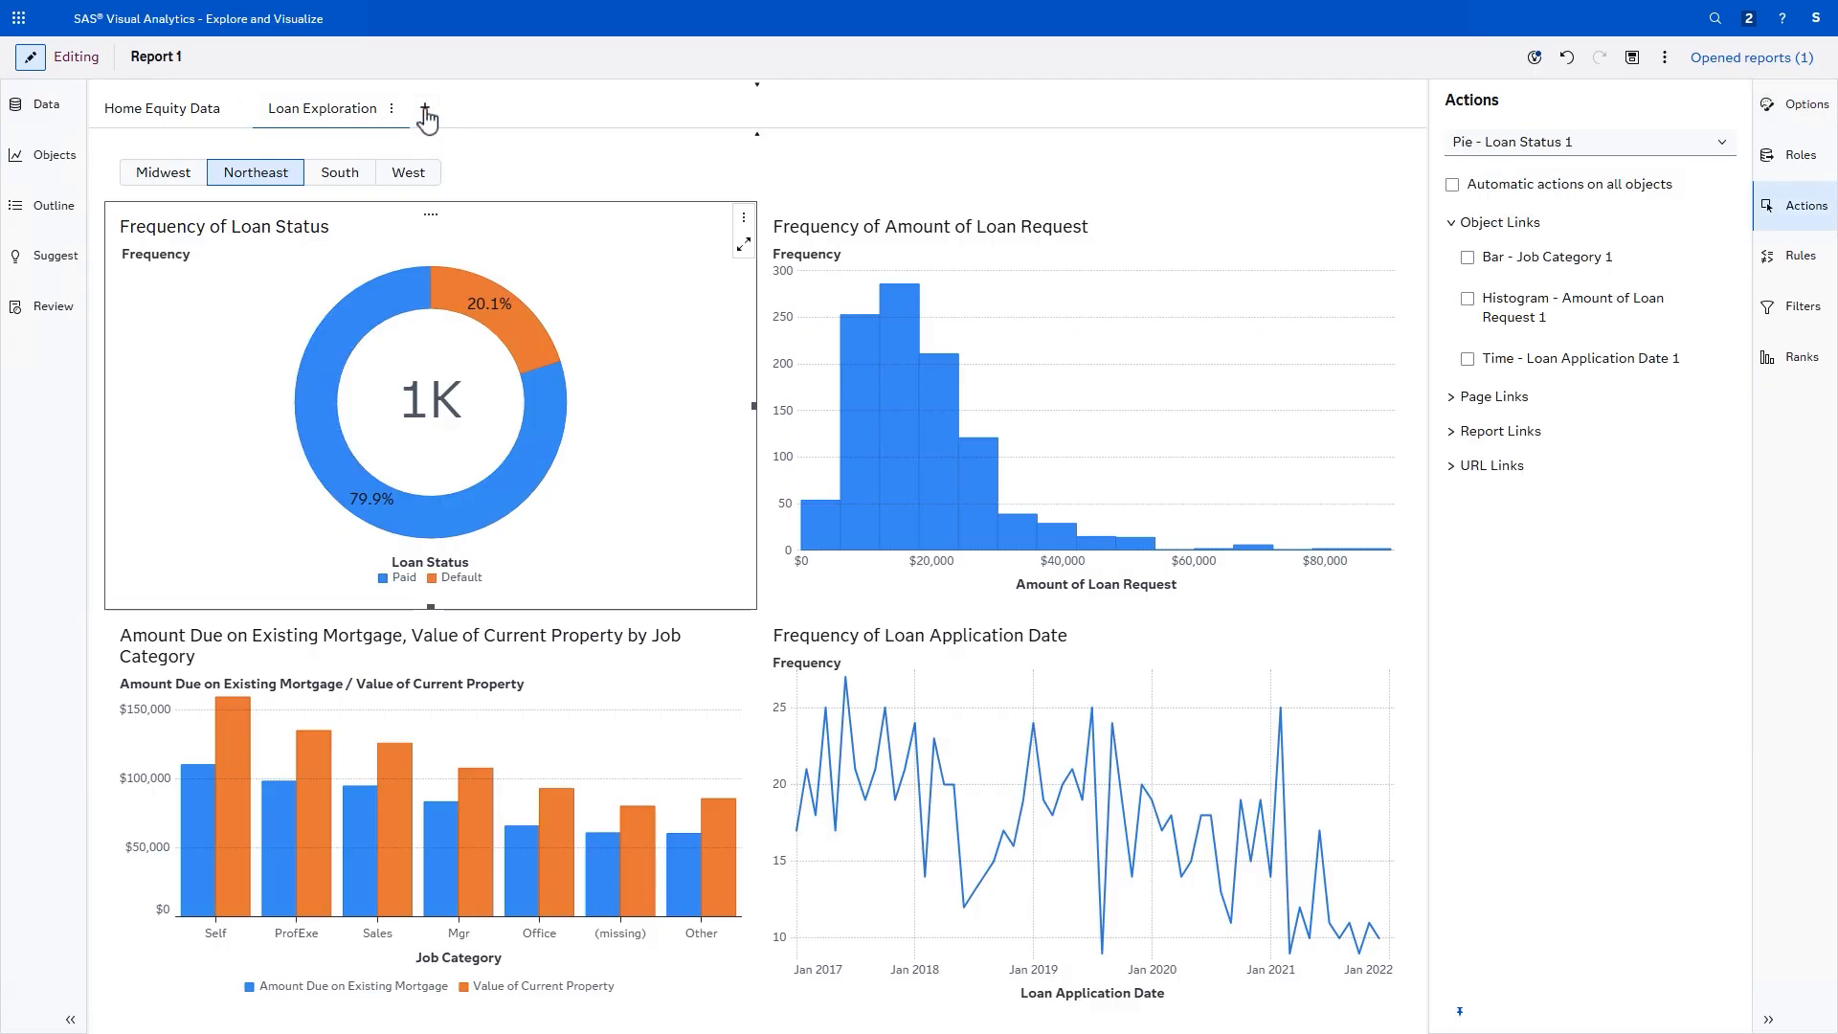
double_click(455, 118)
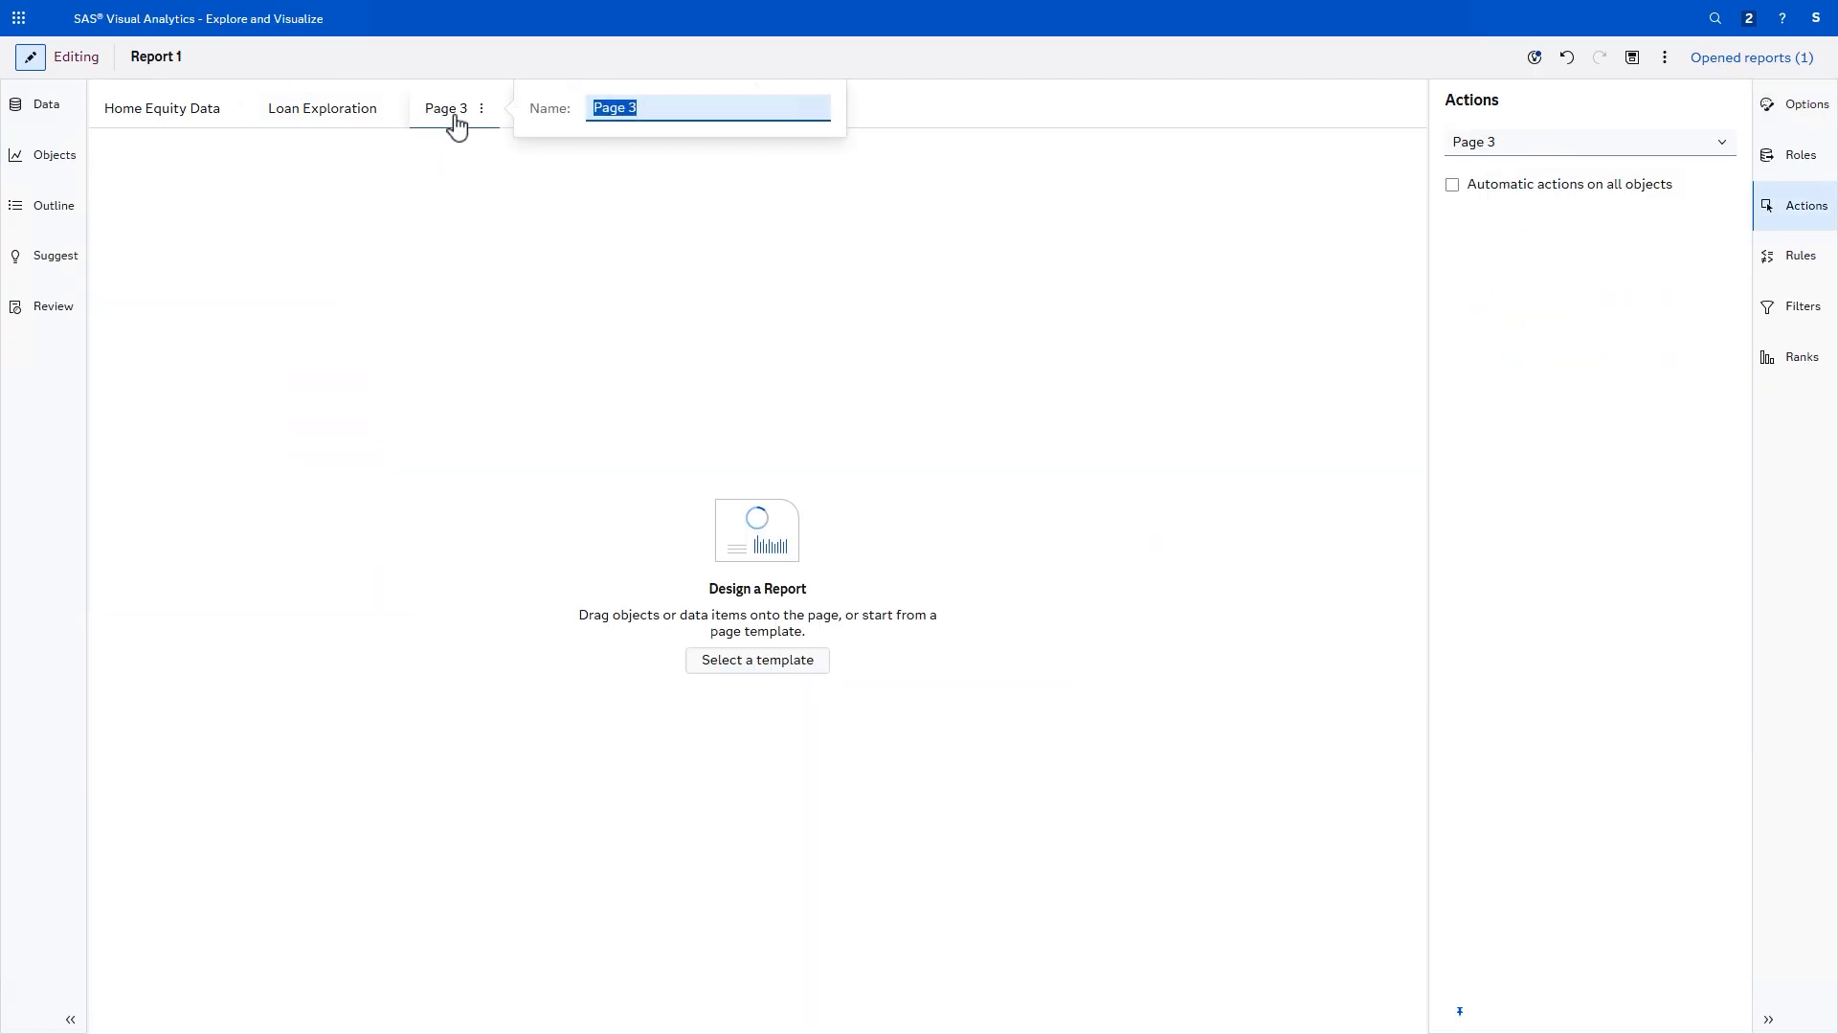
type("Geo Analysis")
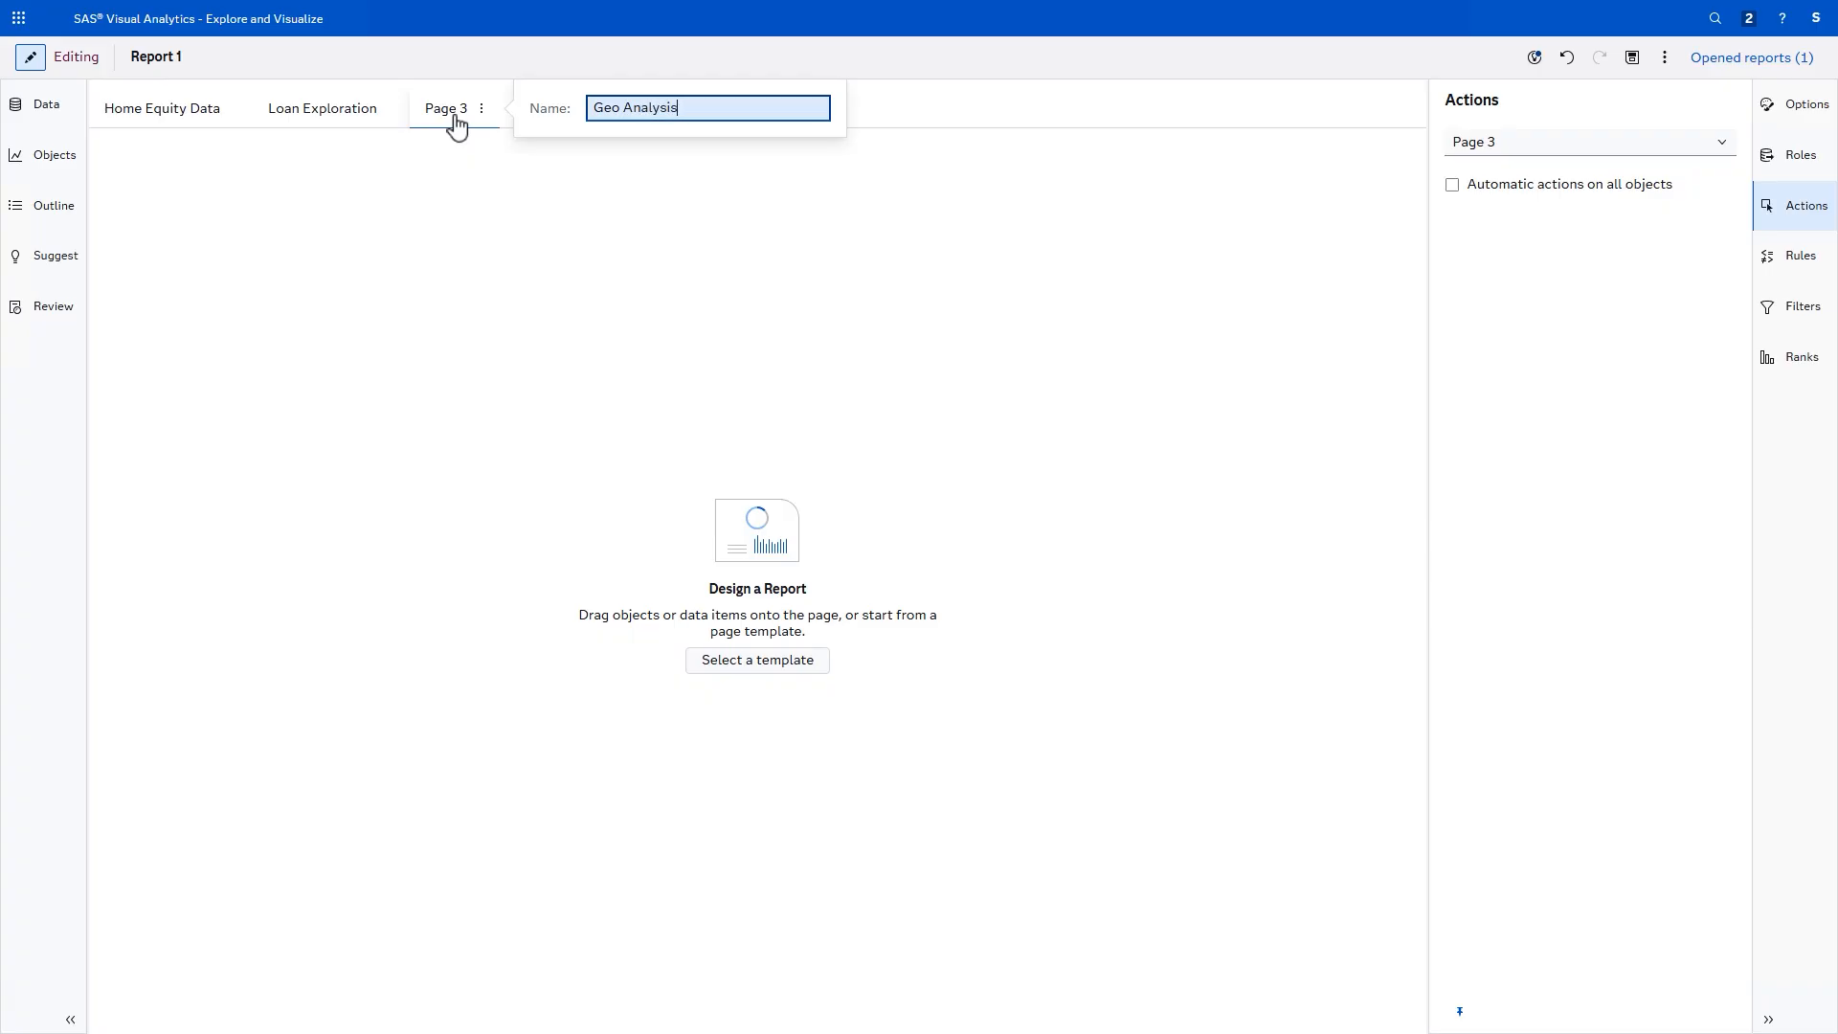
key("Return")
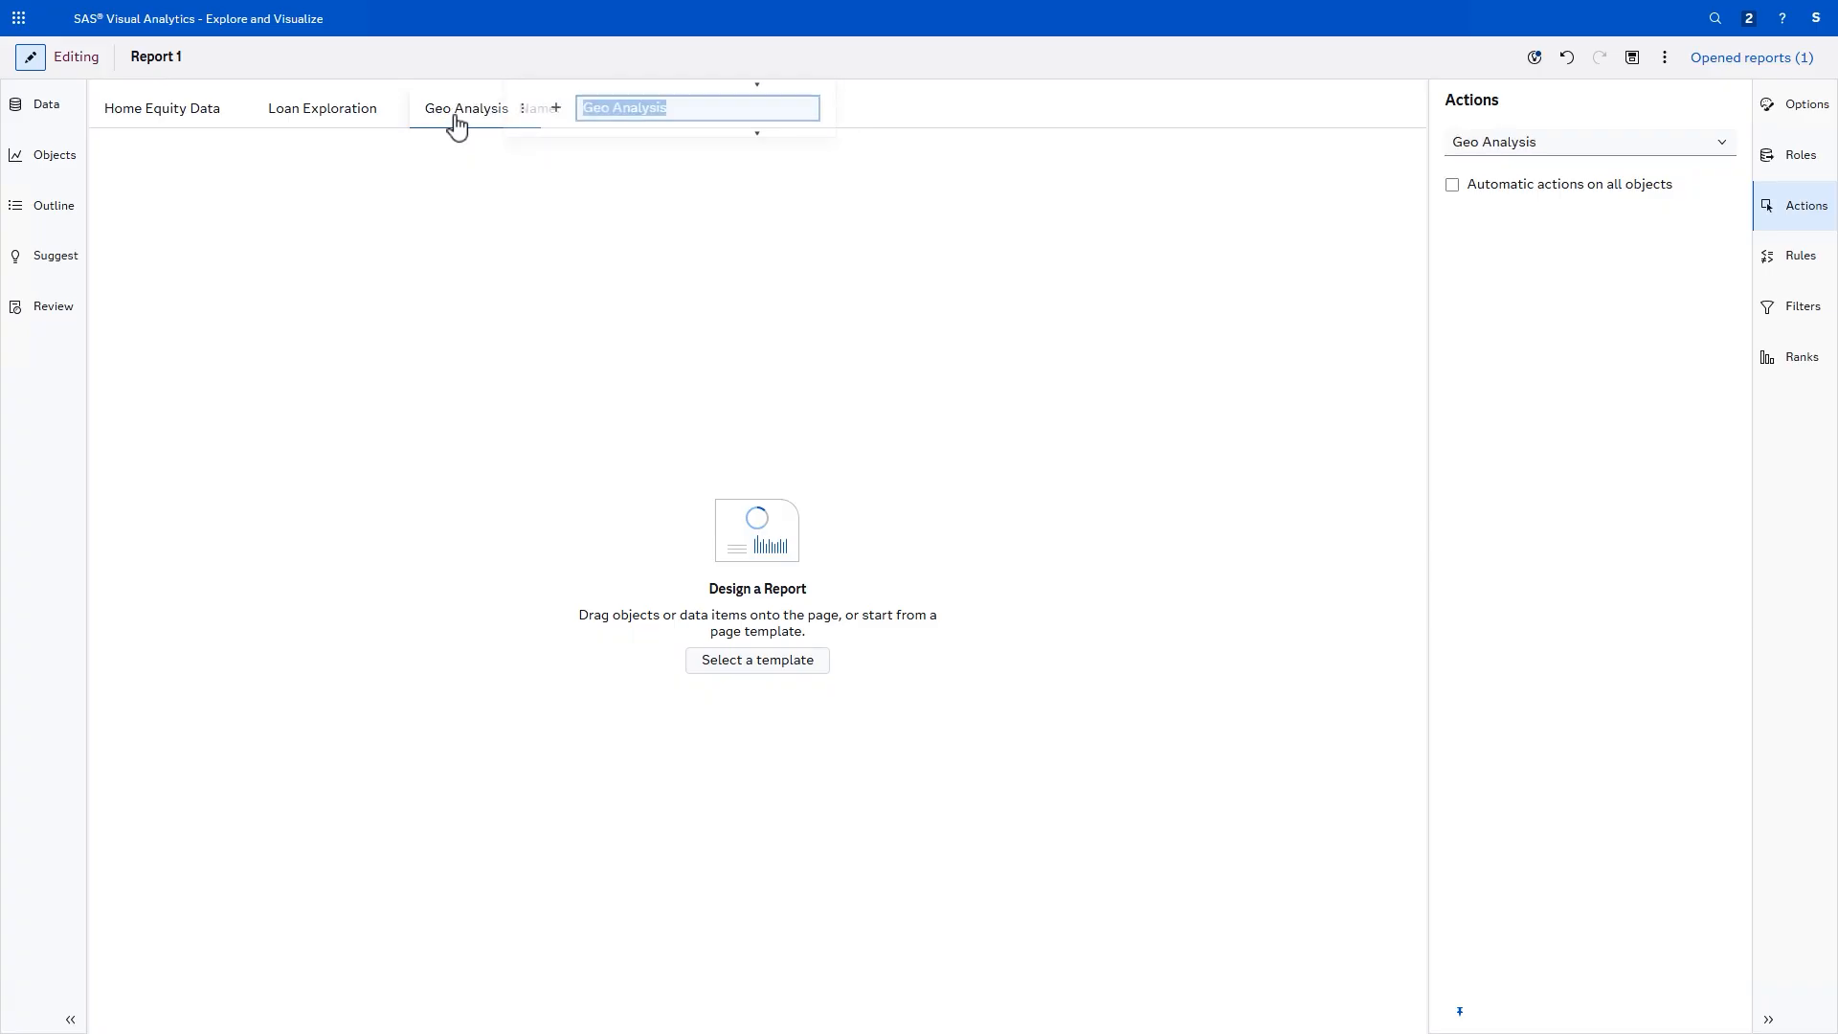
Step: Place the State geography item on the Geo Analysis page as a geo map
left_click(48, 111)
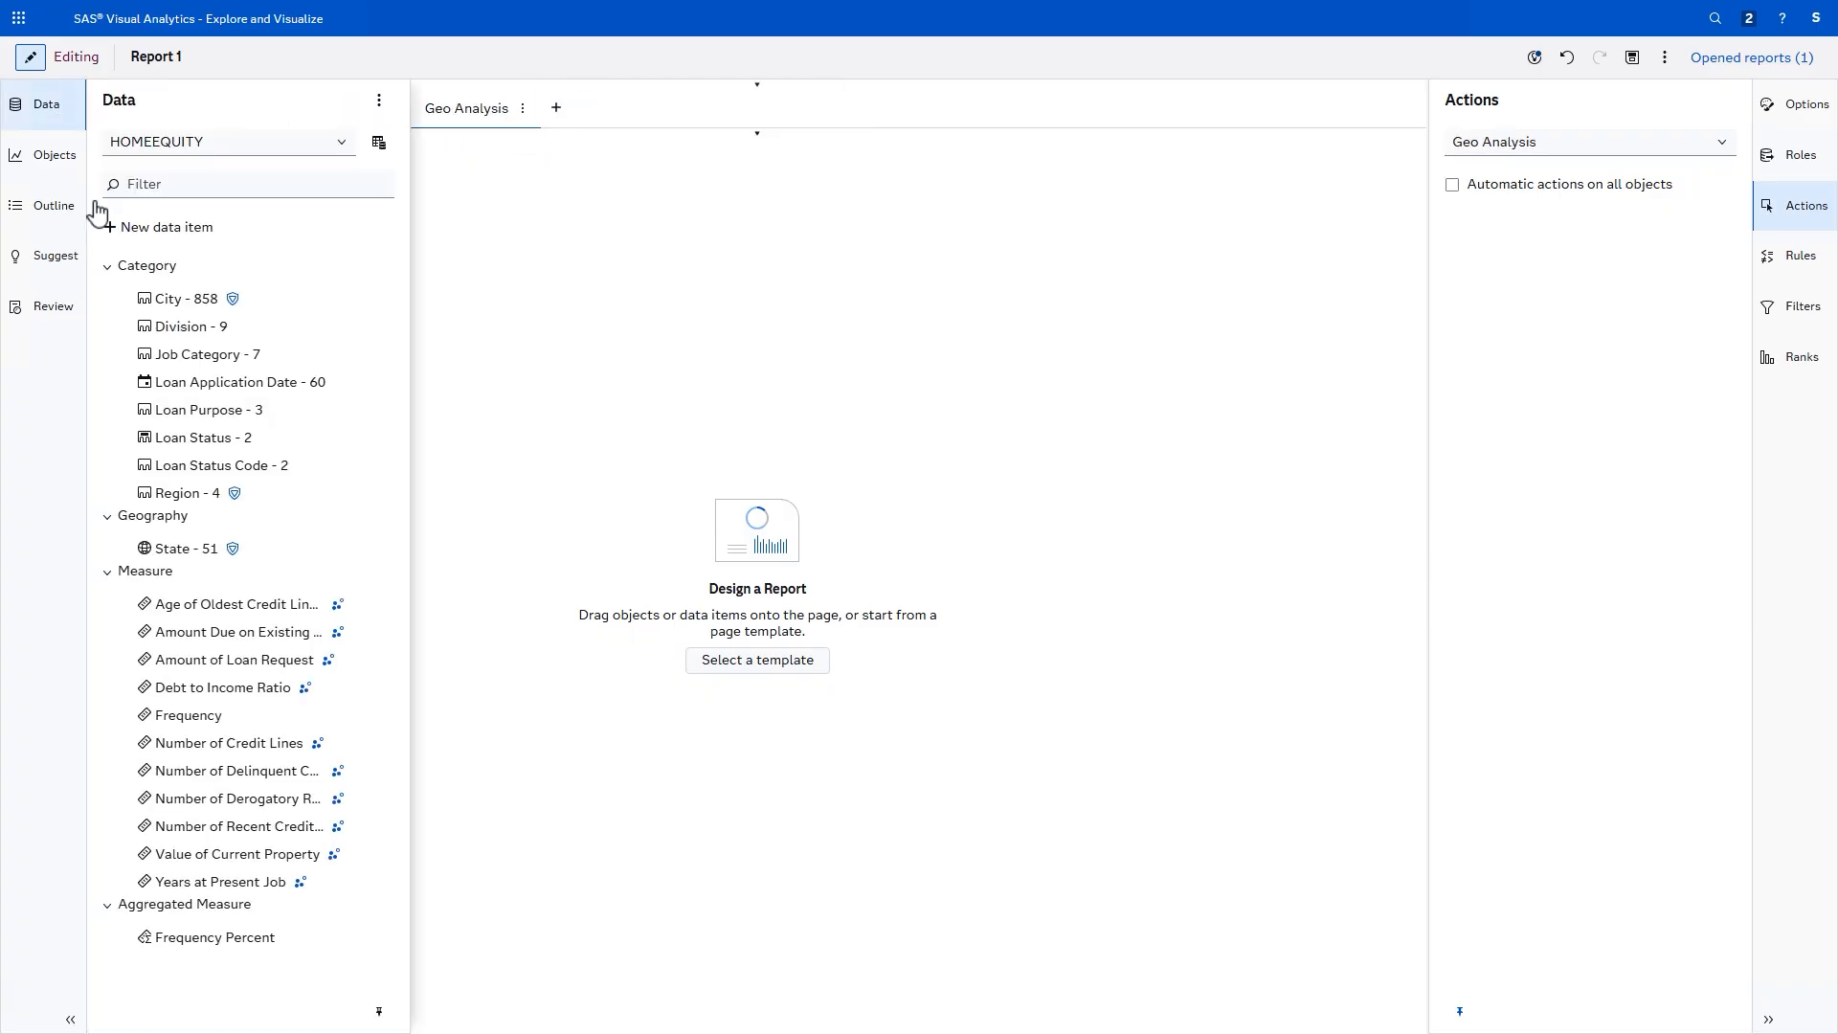
left_click_drag(198, 551, 485, 538)
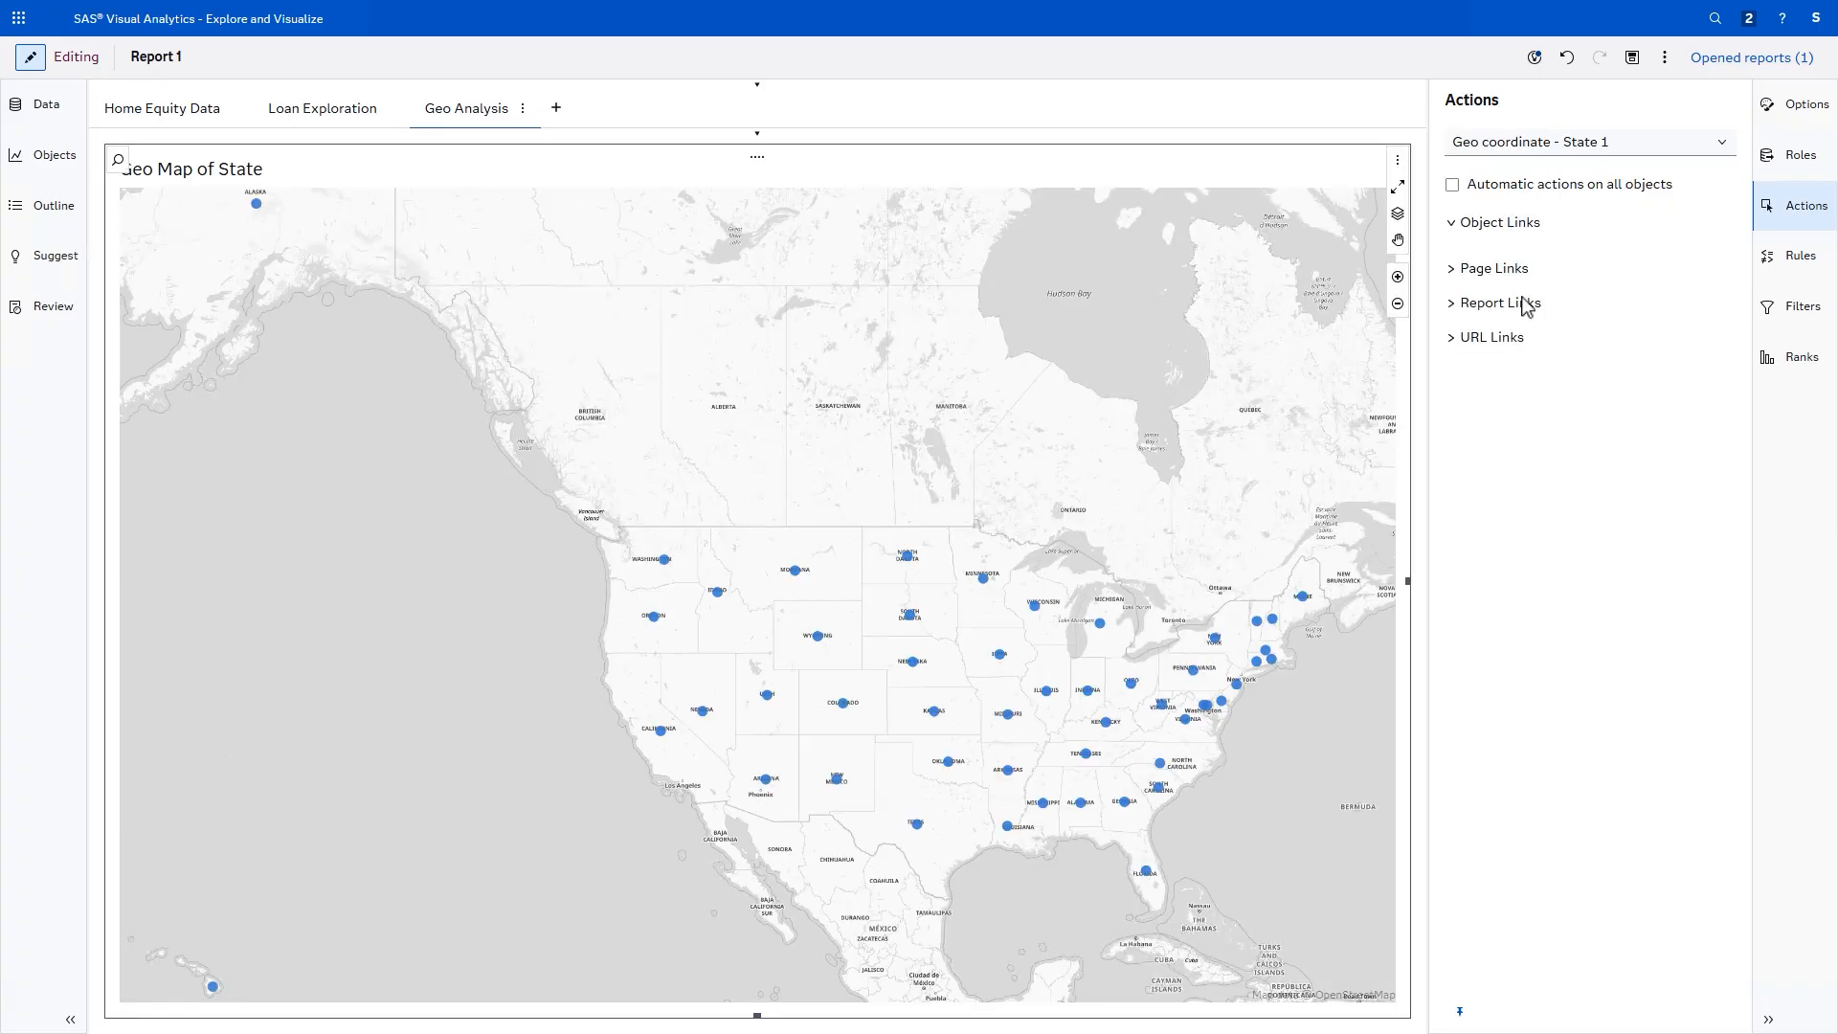
Step: Assign Frequency to the State map's size role and Amount of Loan Request to its color role
left_click(1790, 158)
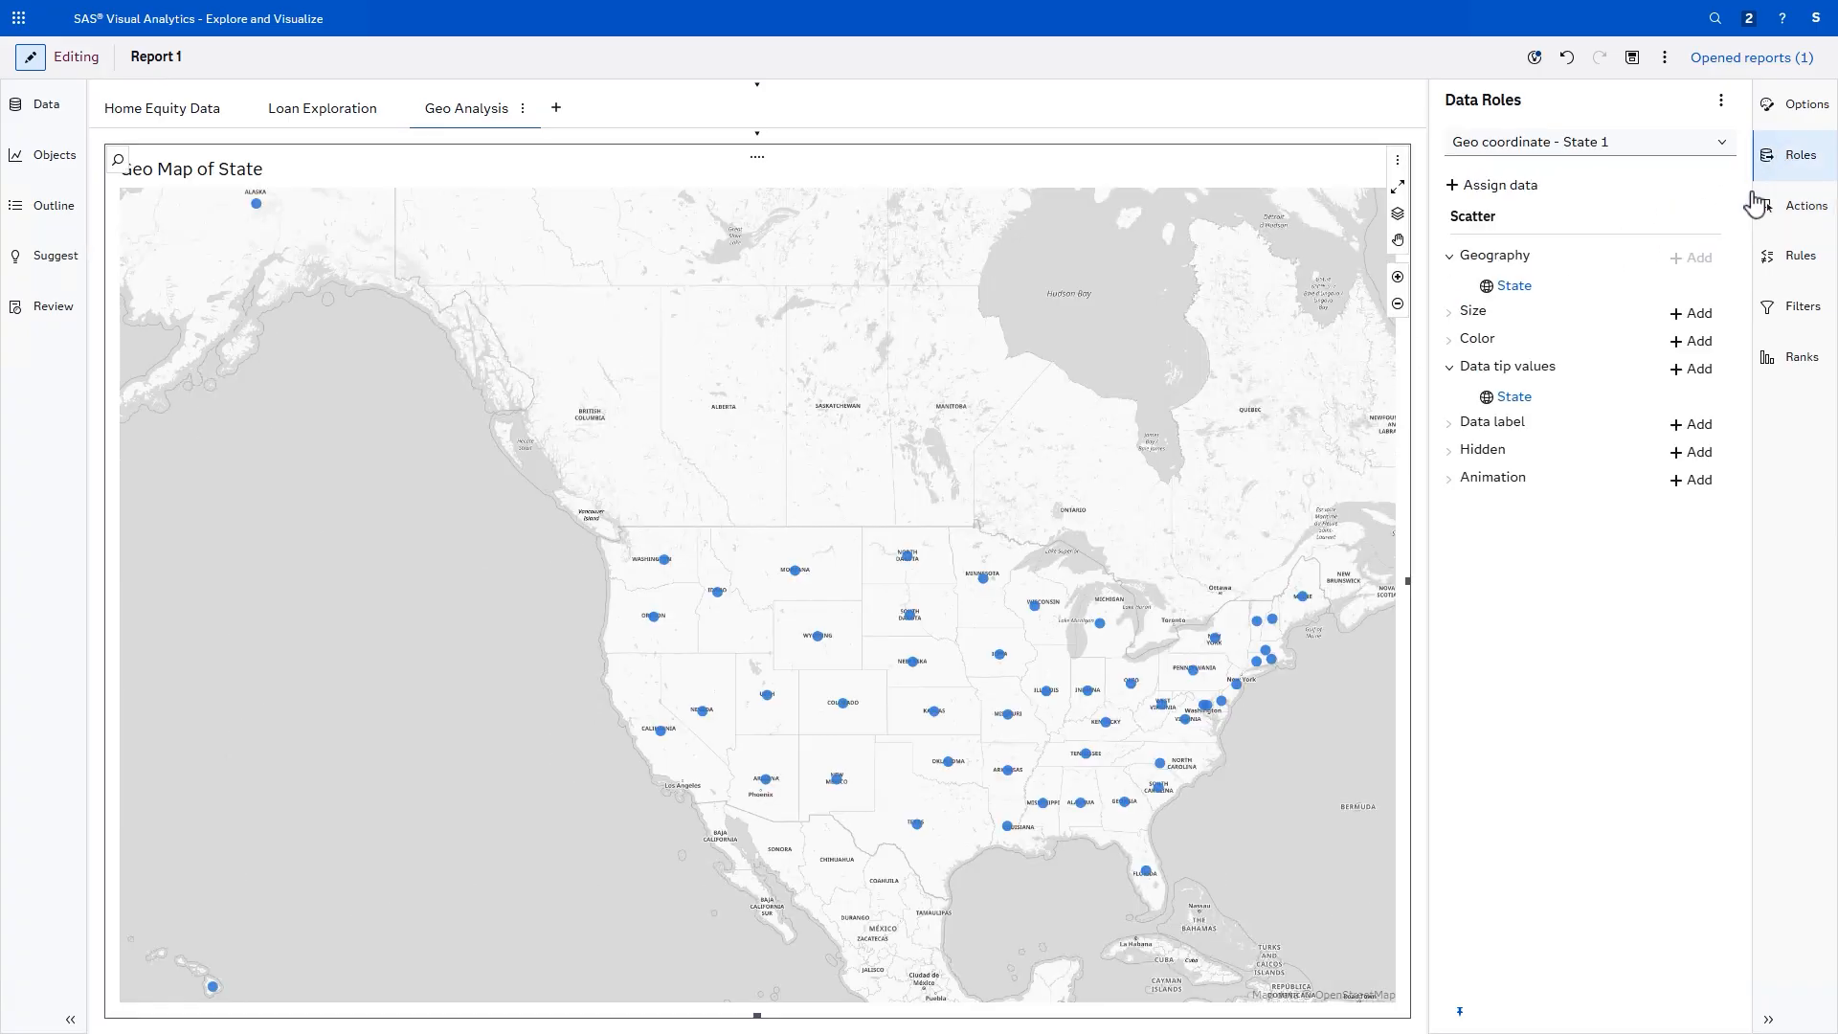
left_click(1691, 315)
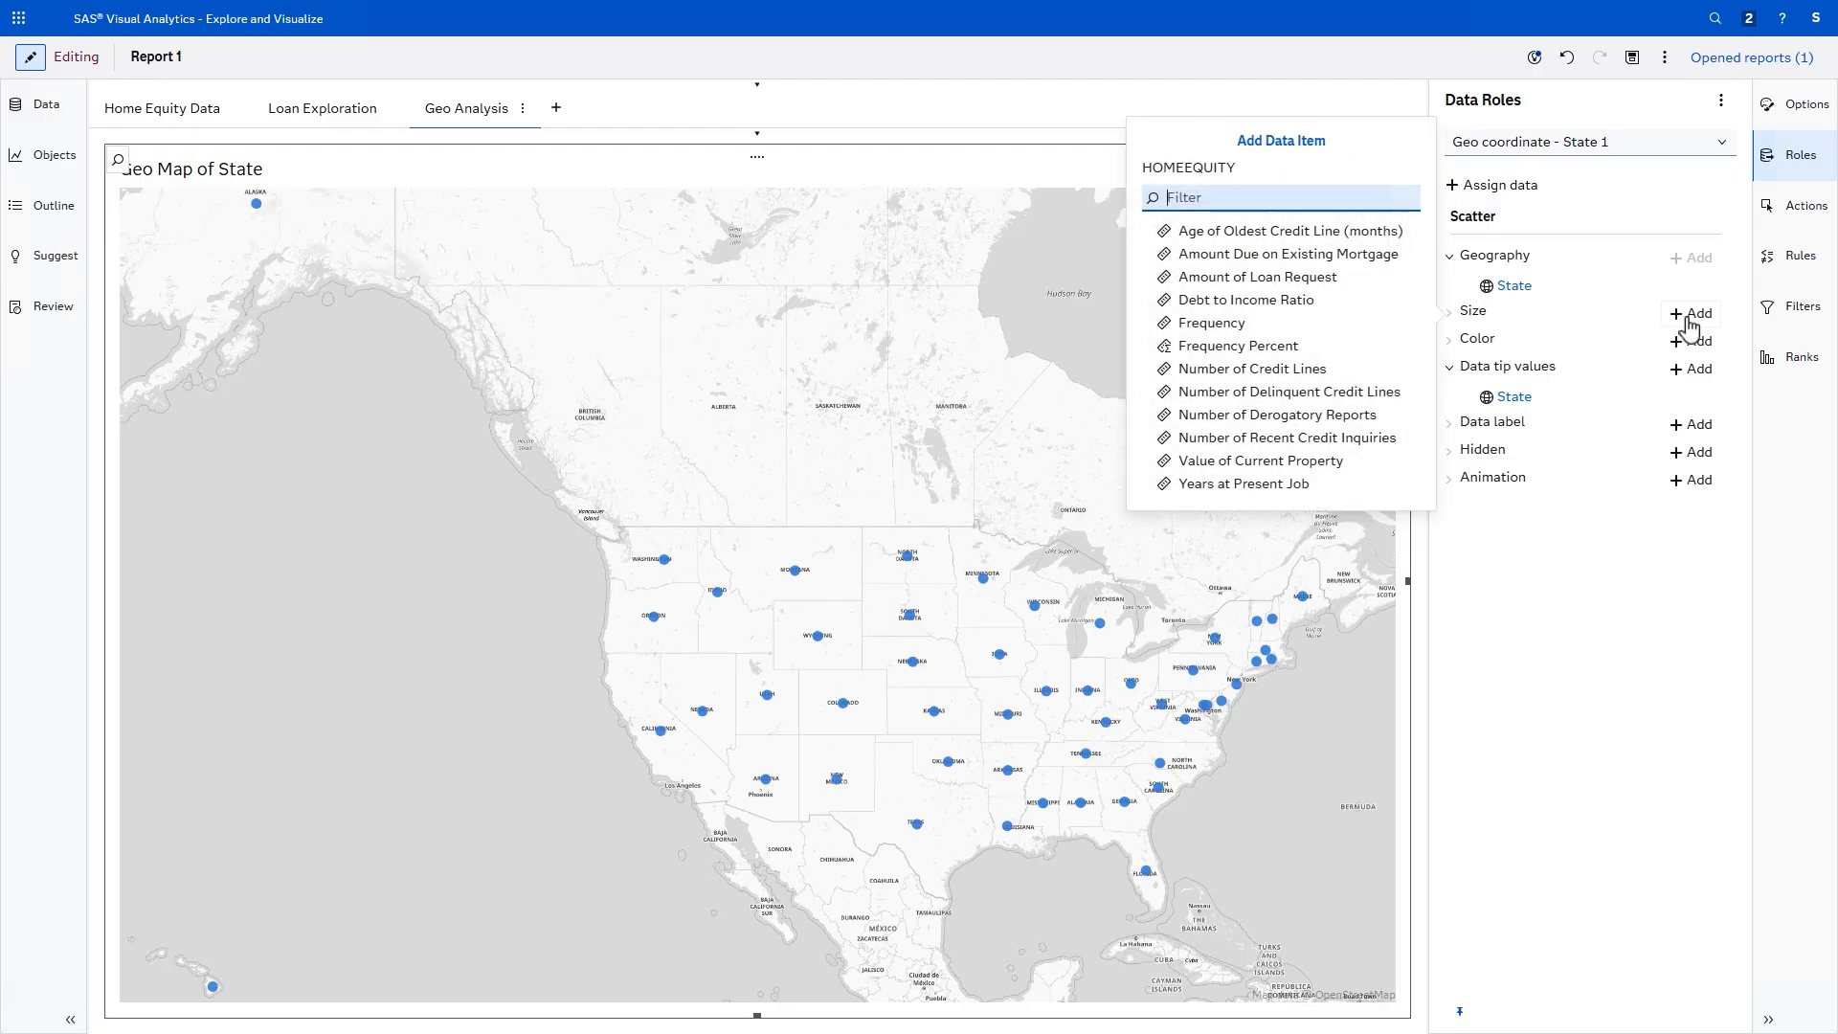
left_click(1283, 326)
left_click(1697, 370)
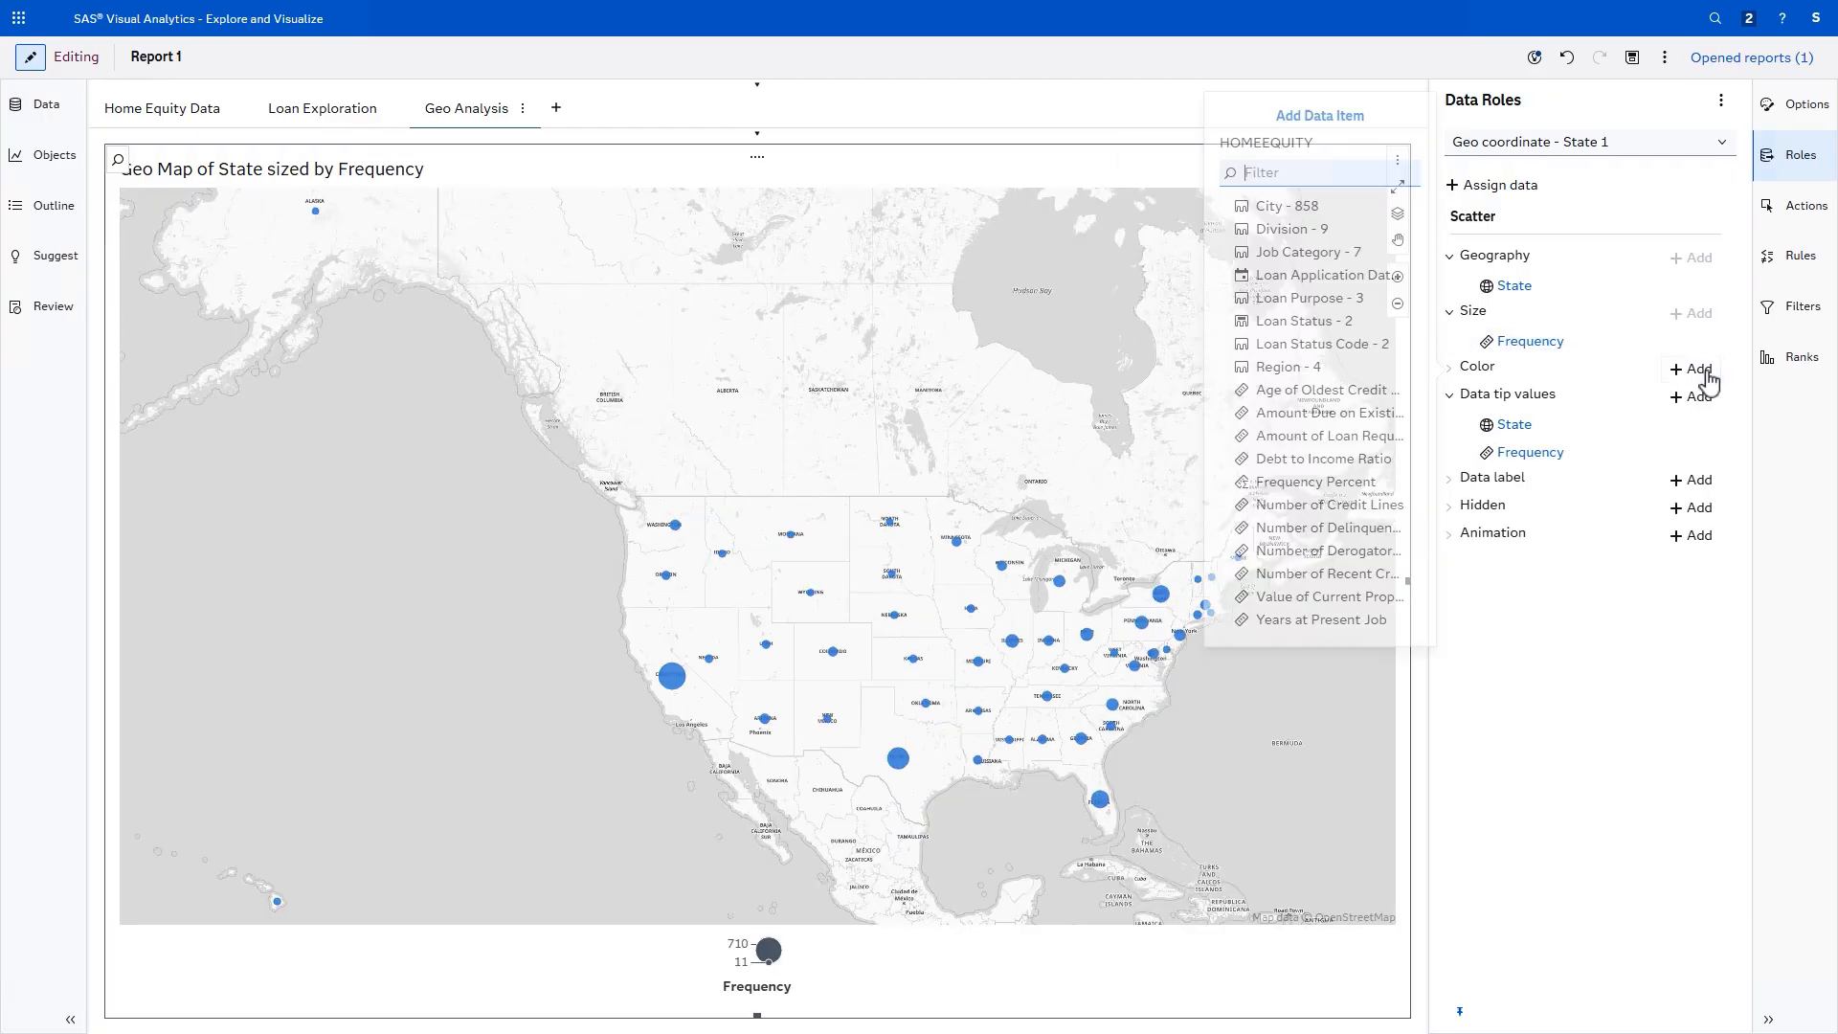
left_click(1269, 437)
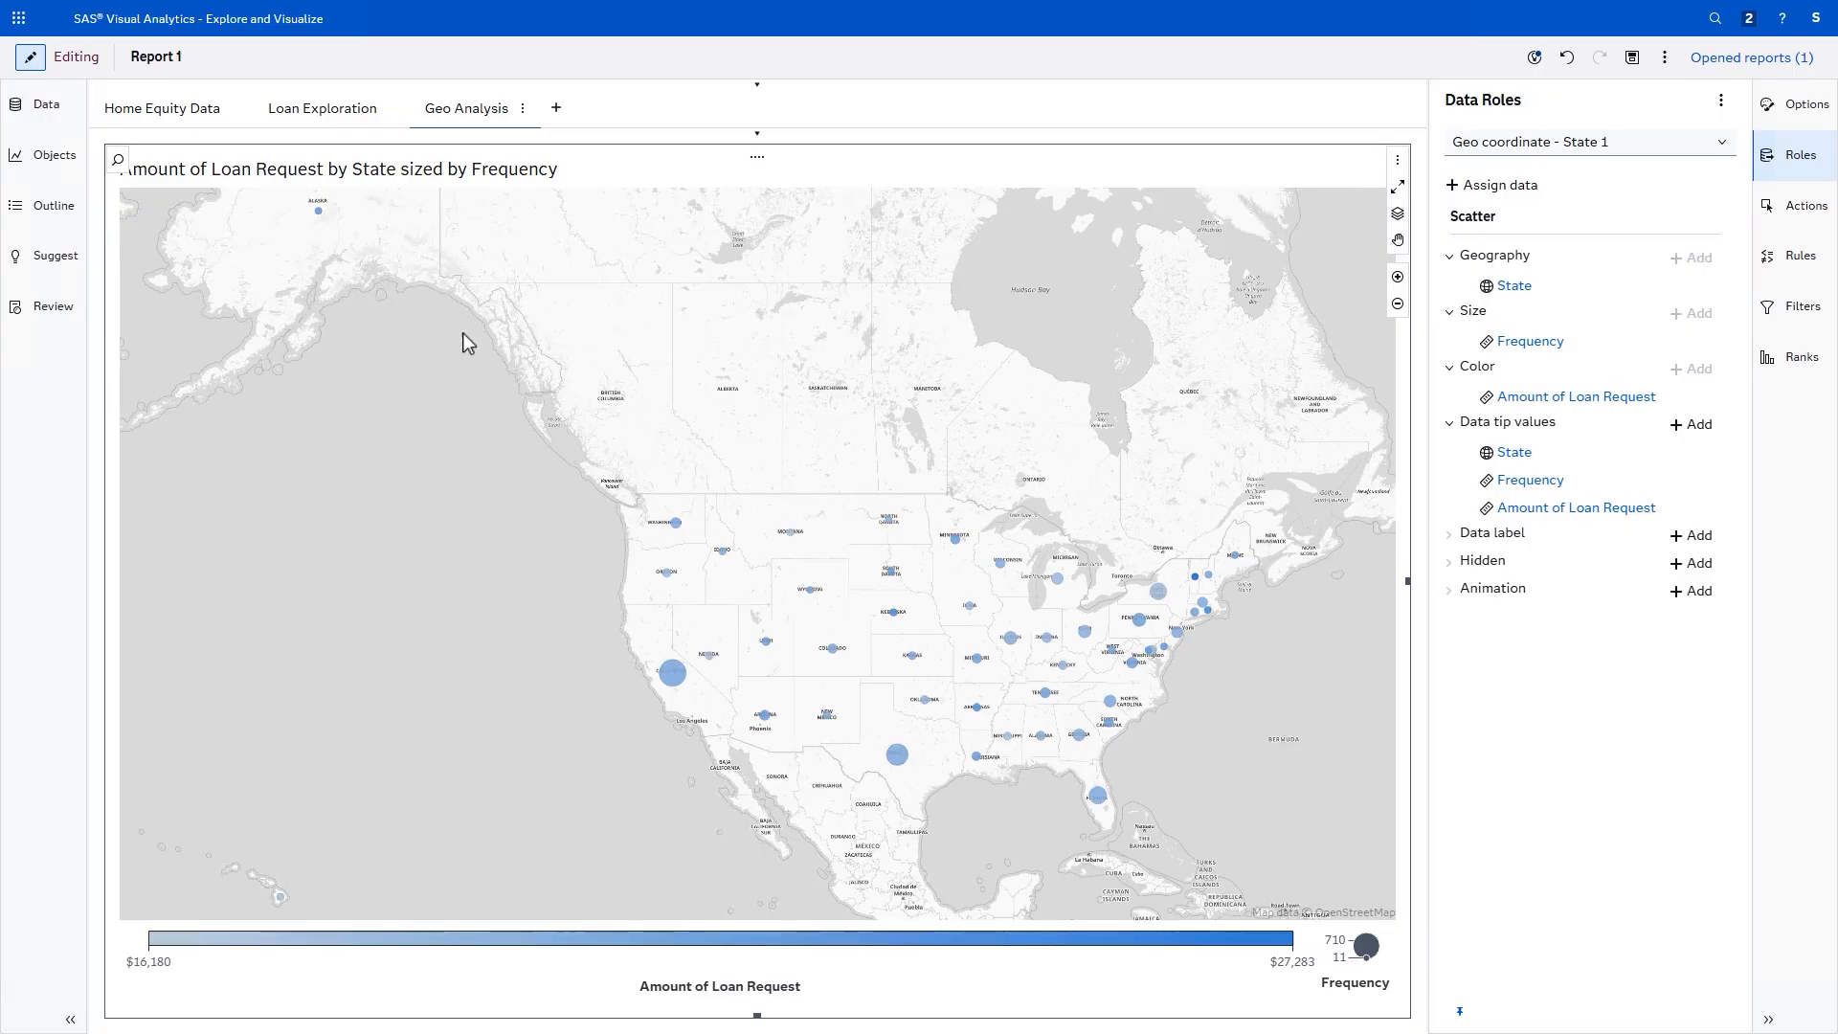
Step: Create a hierarchy data item with the levels Region, Division and State, in that order, keeping the suggested name
left_click(34, 113)
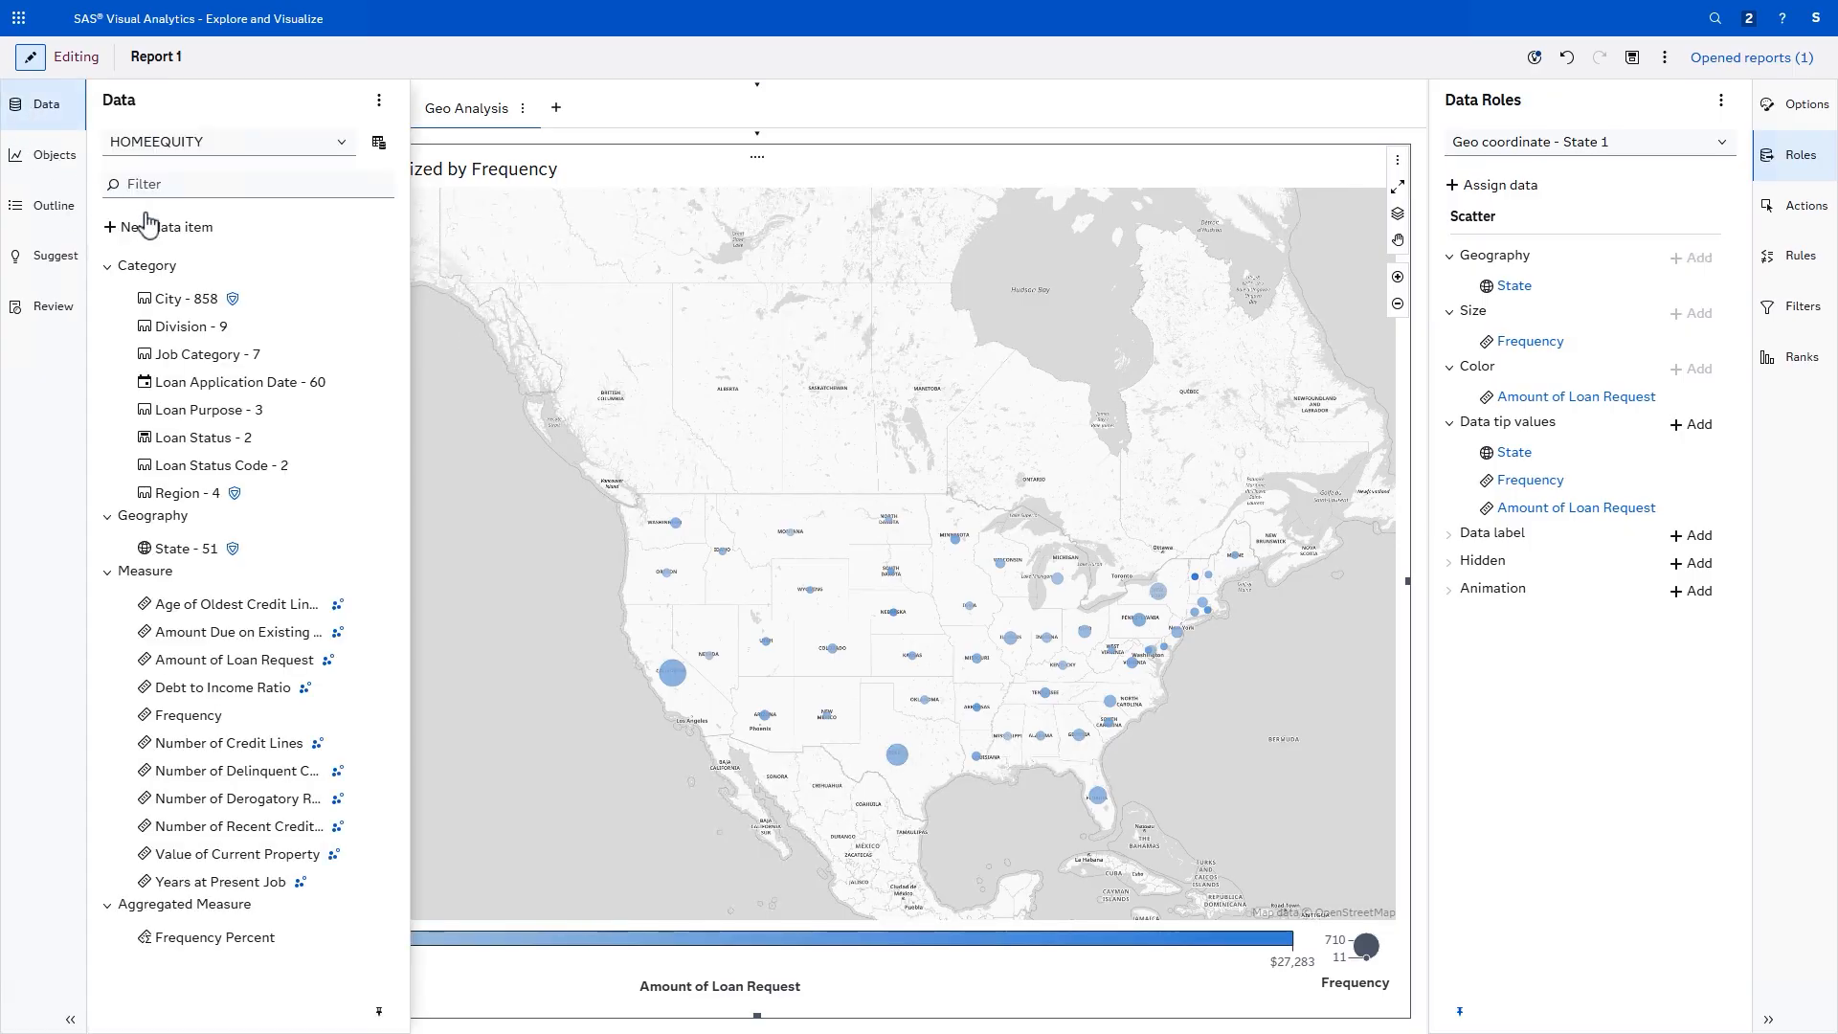
left_click(198, 234)
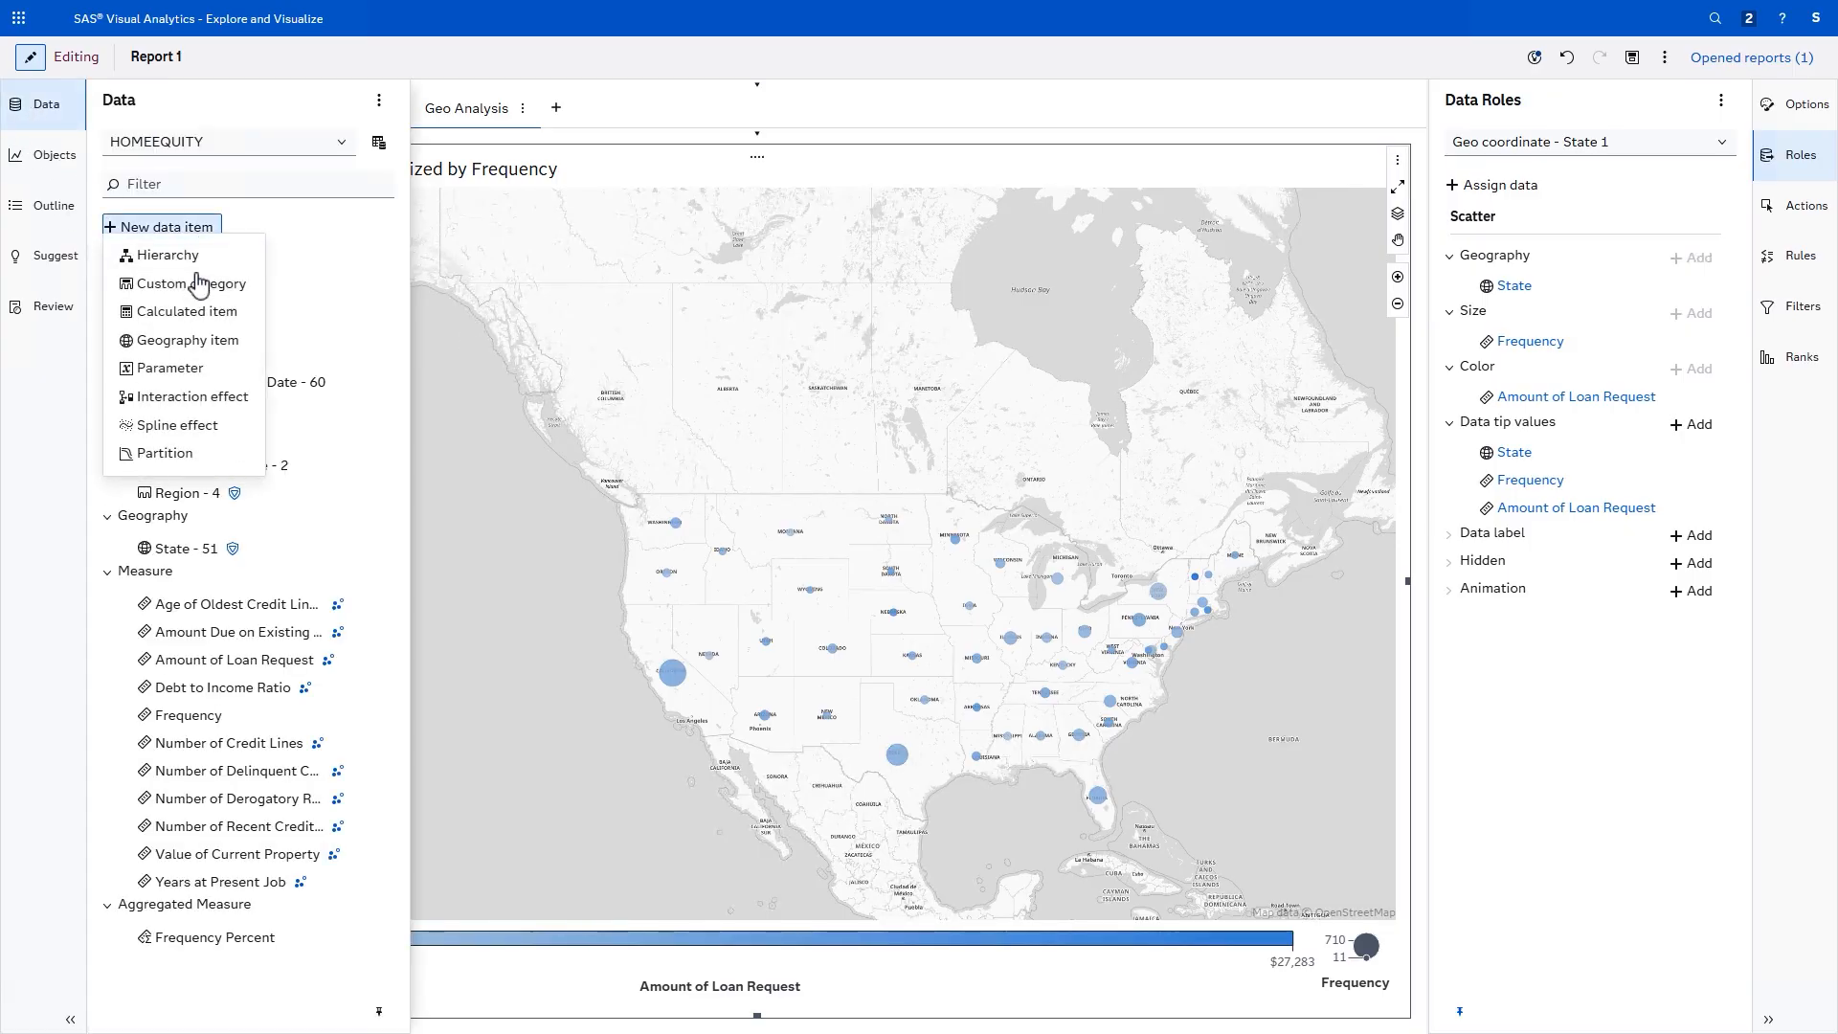
left_click(202, 260)
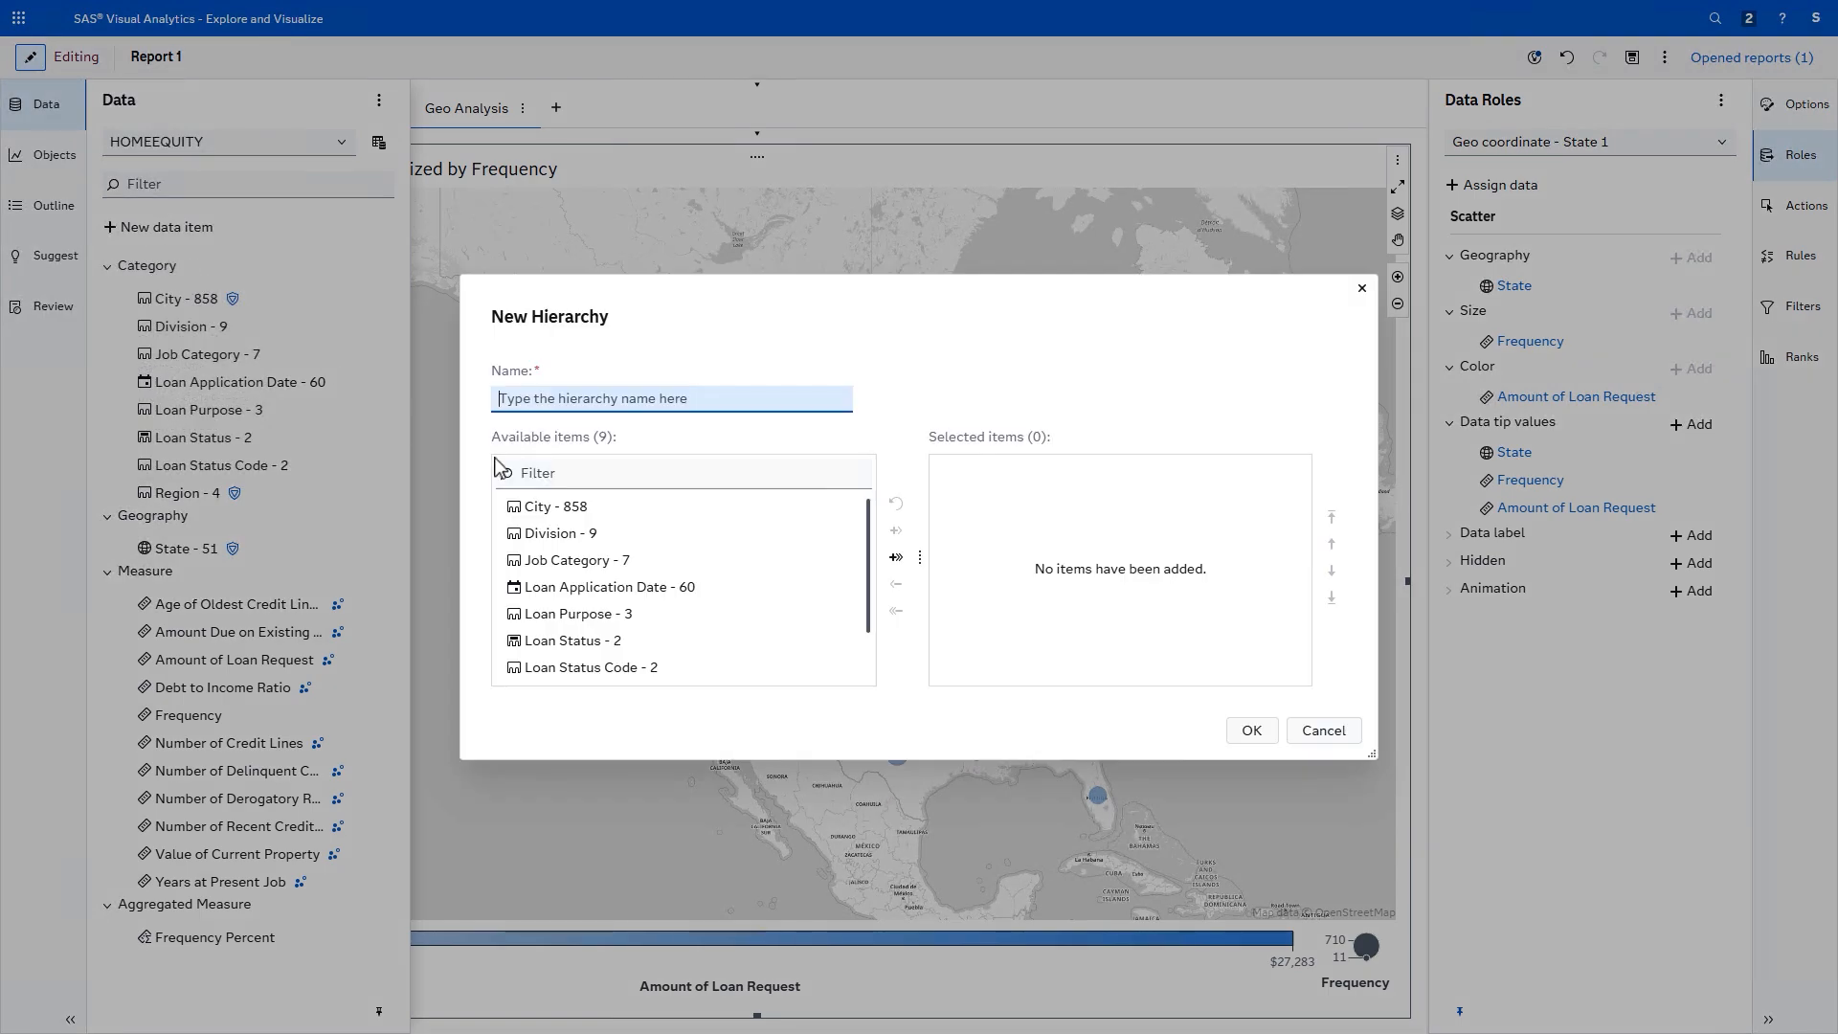
scroll(671, 623, "down", 1)
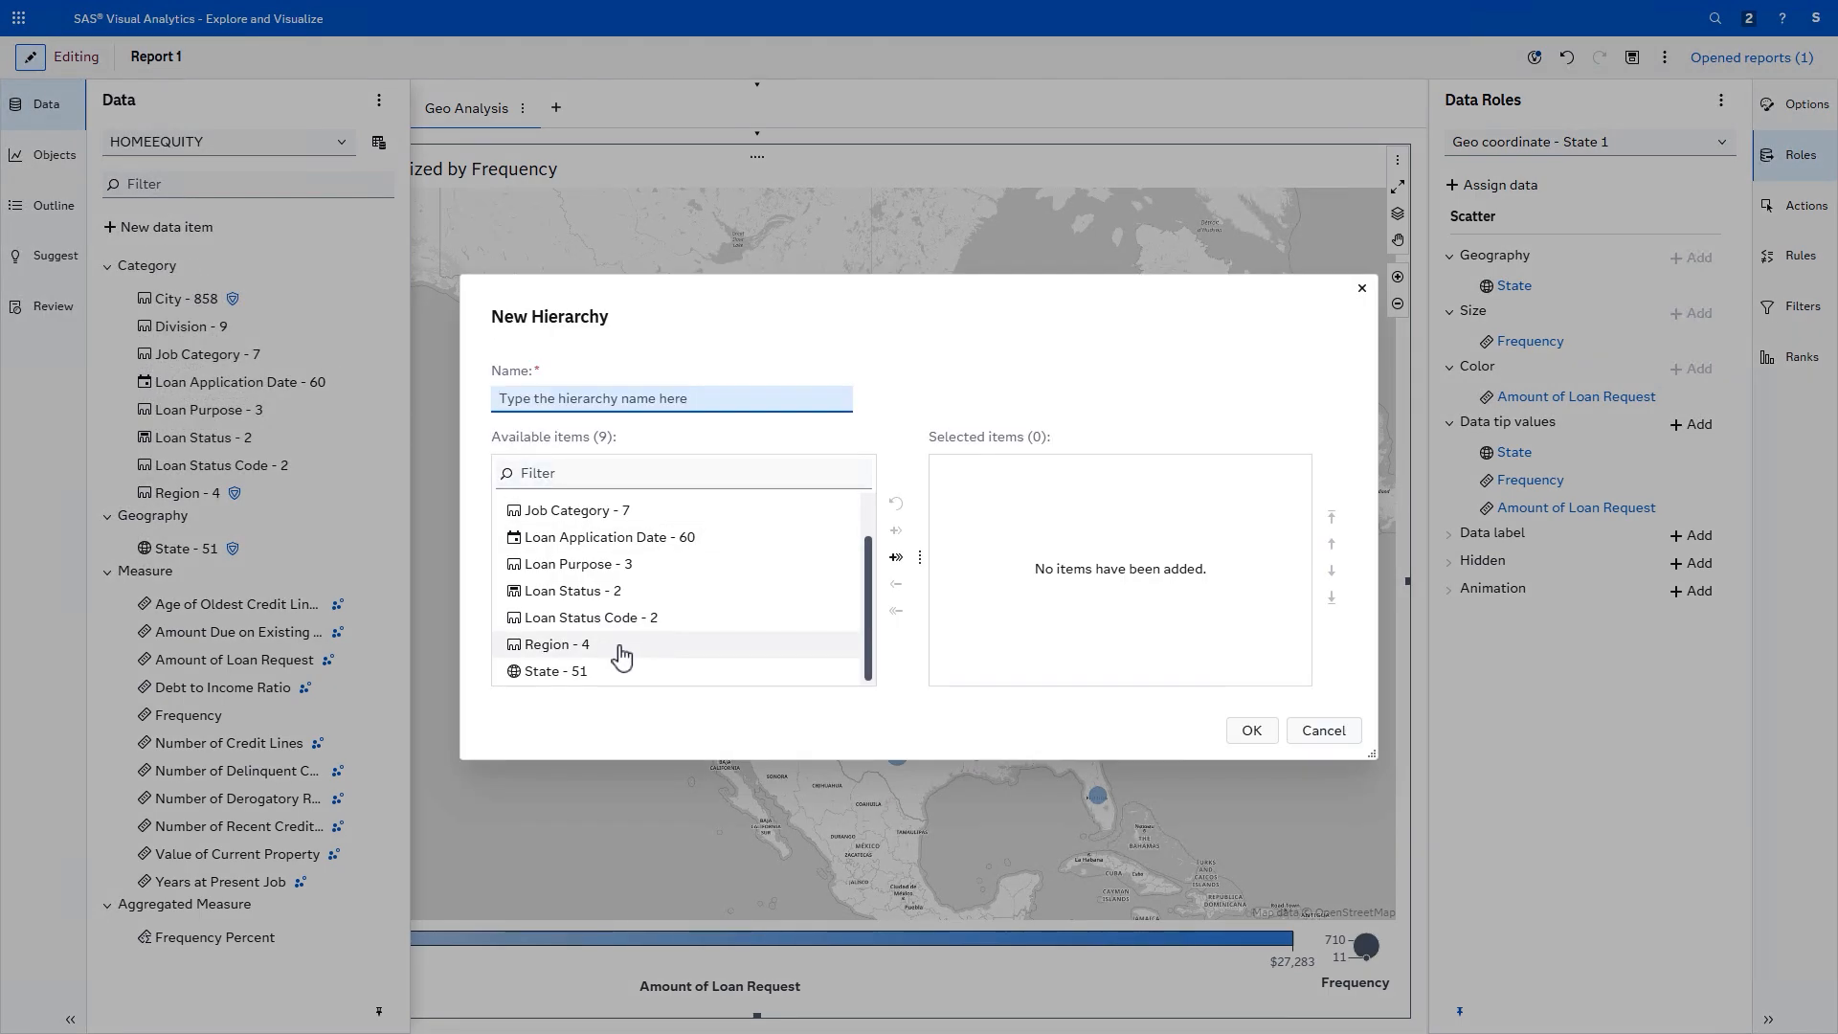
double_click(622, 656)
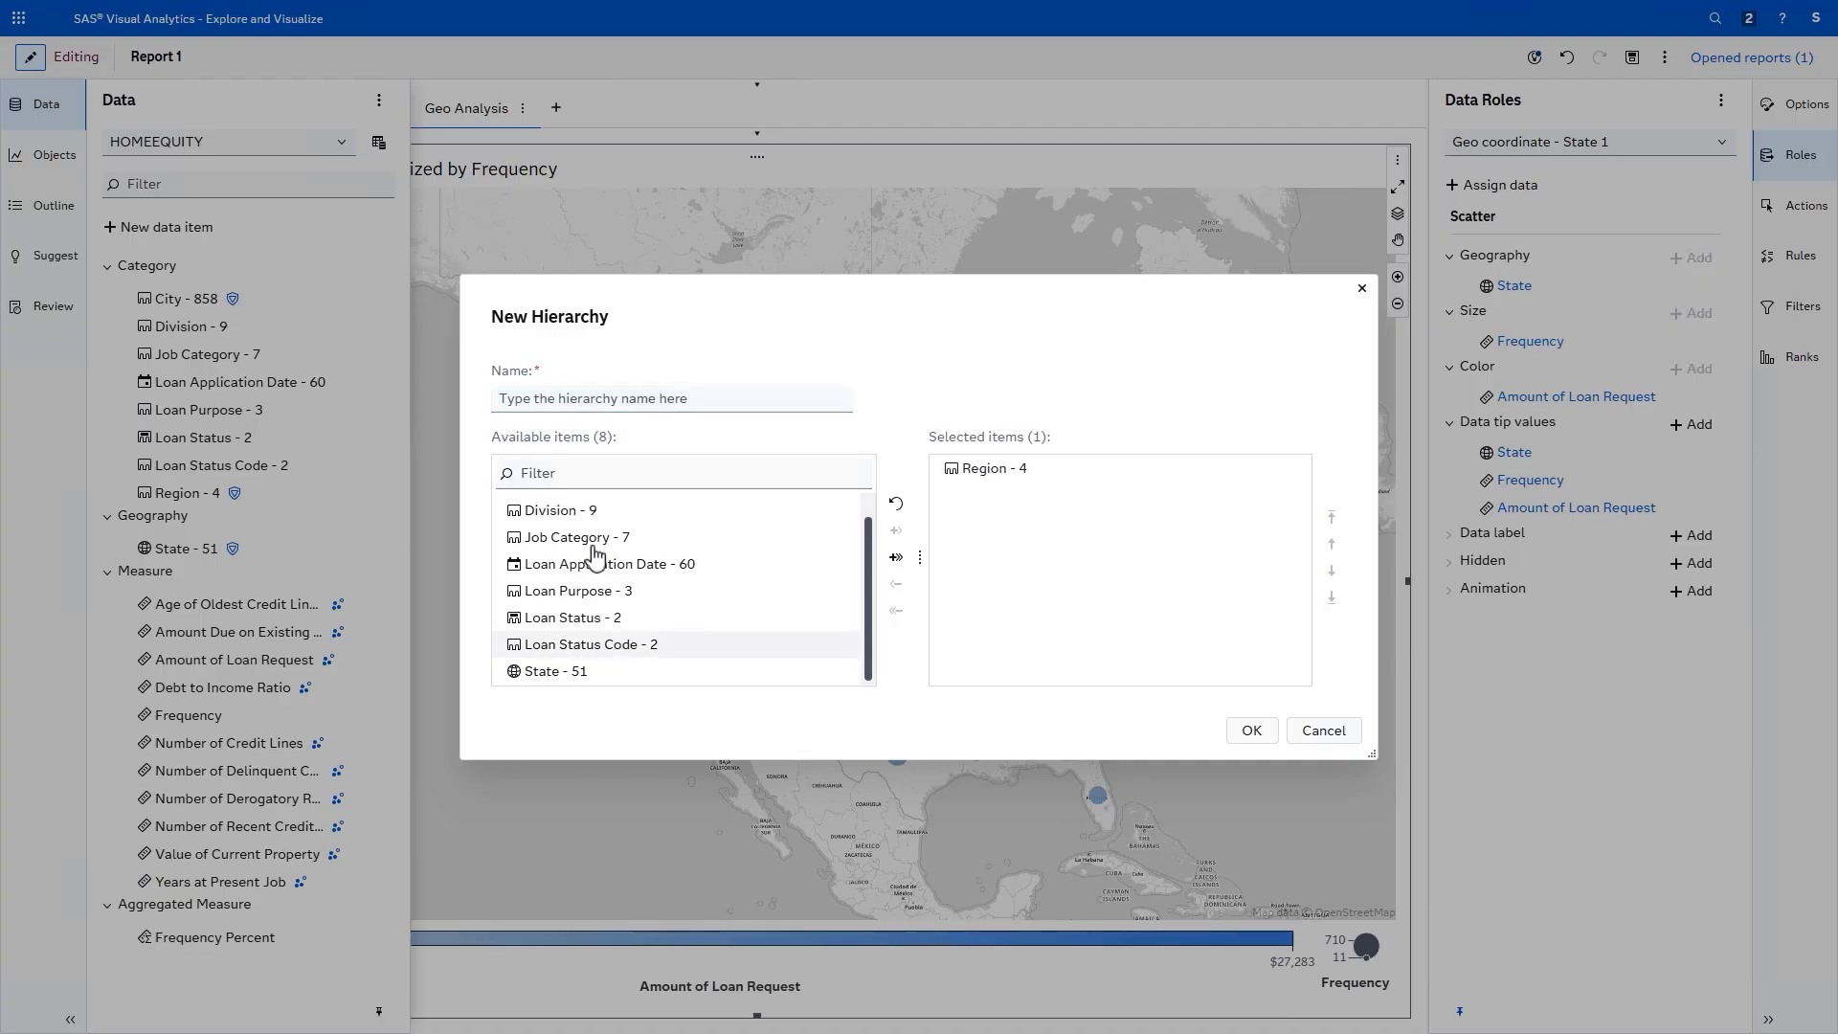
double_click(589, 517)
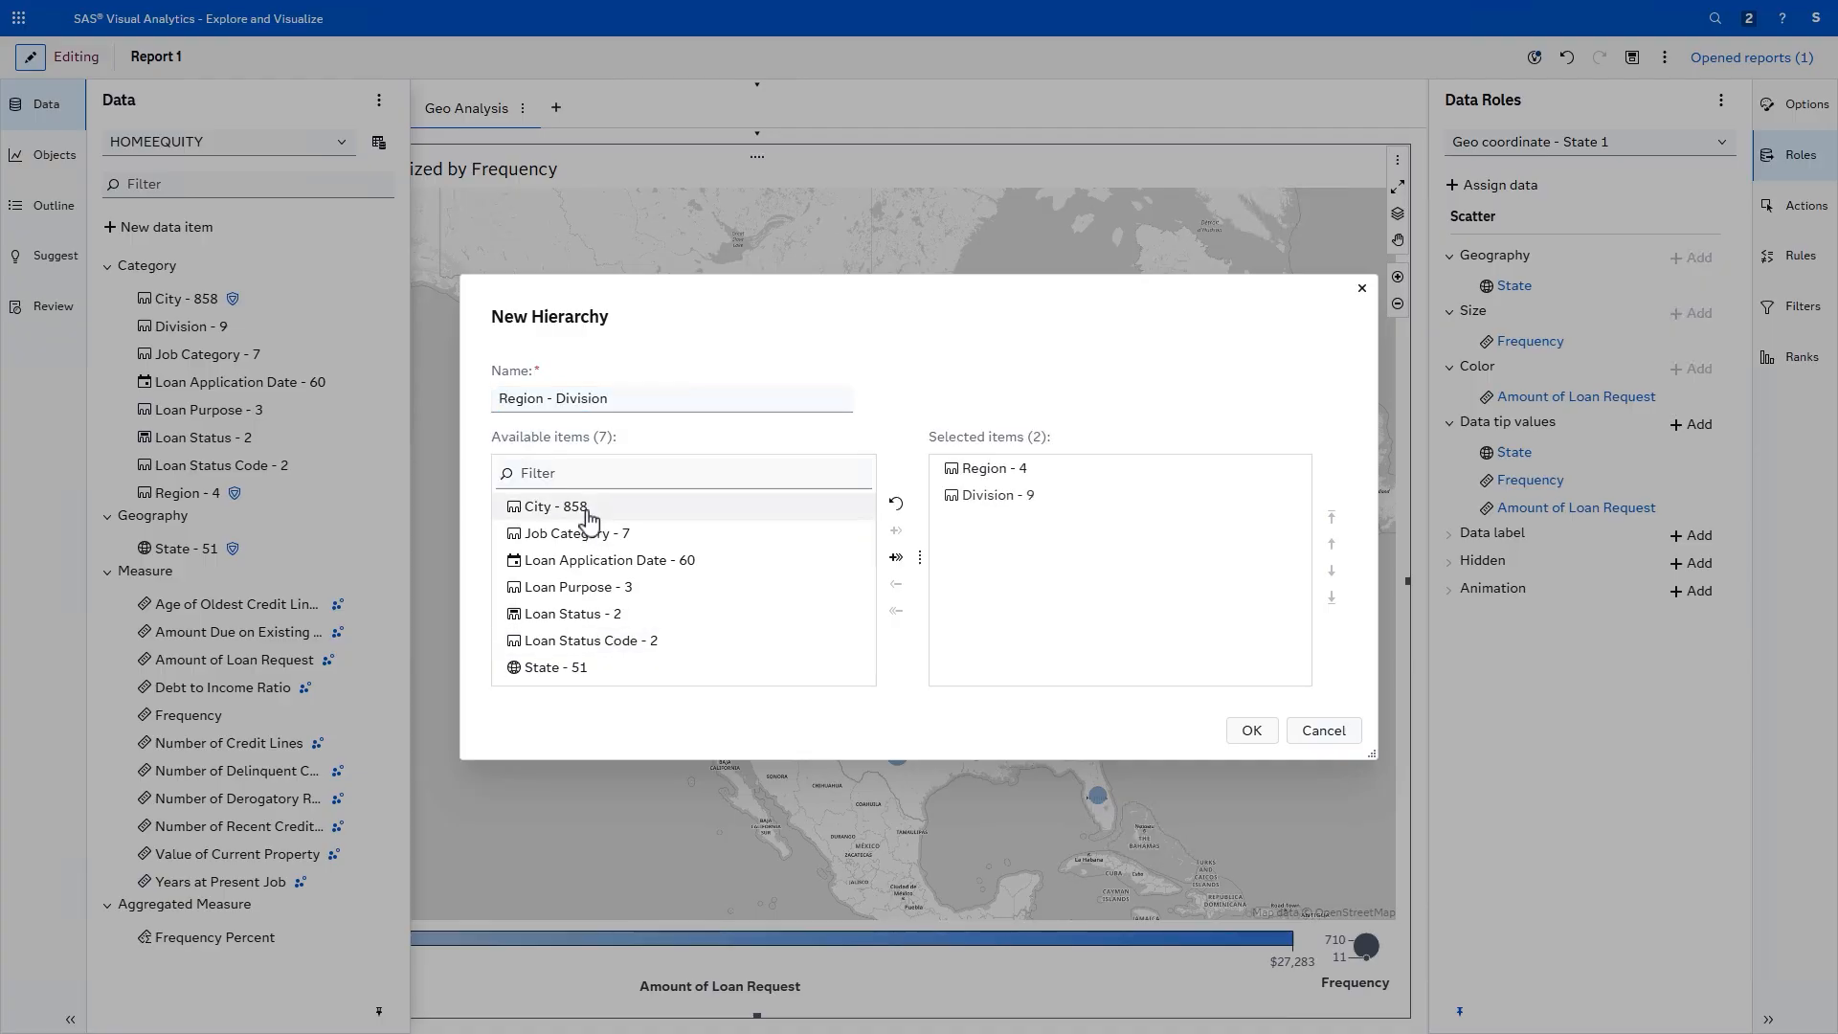
double_click(601, 670)
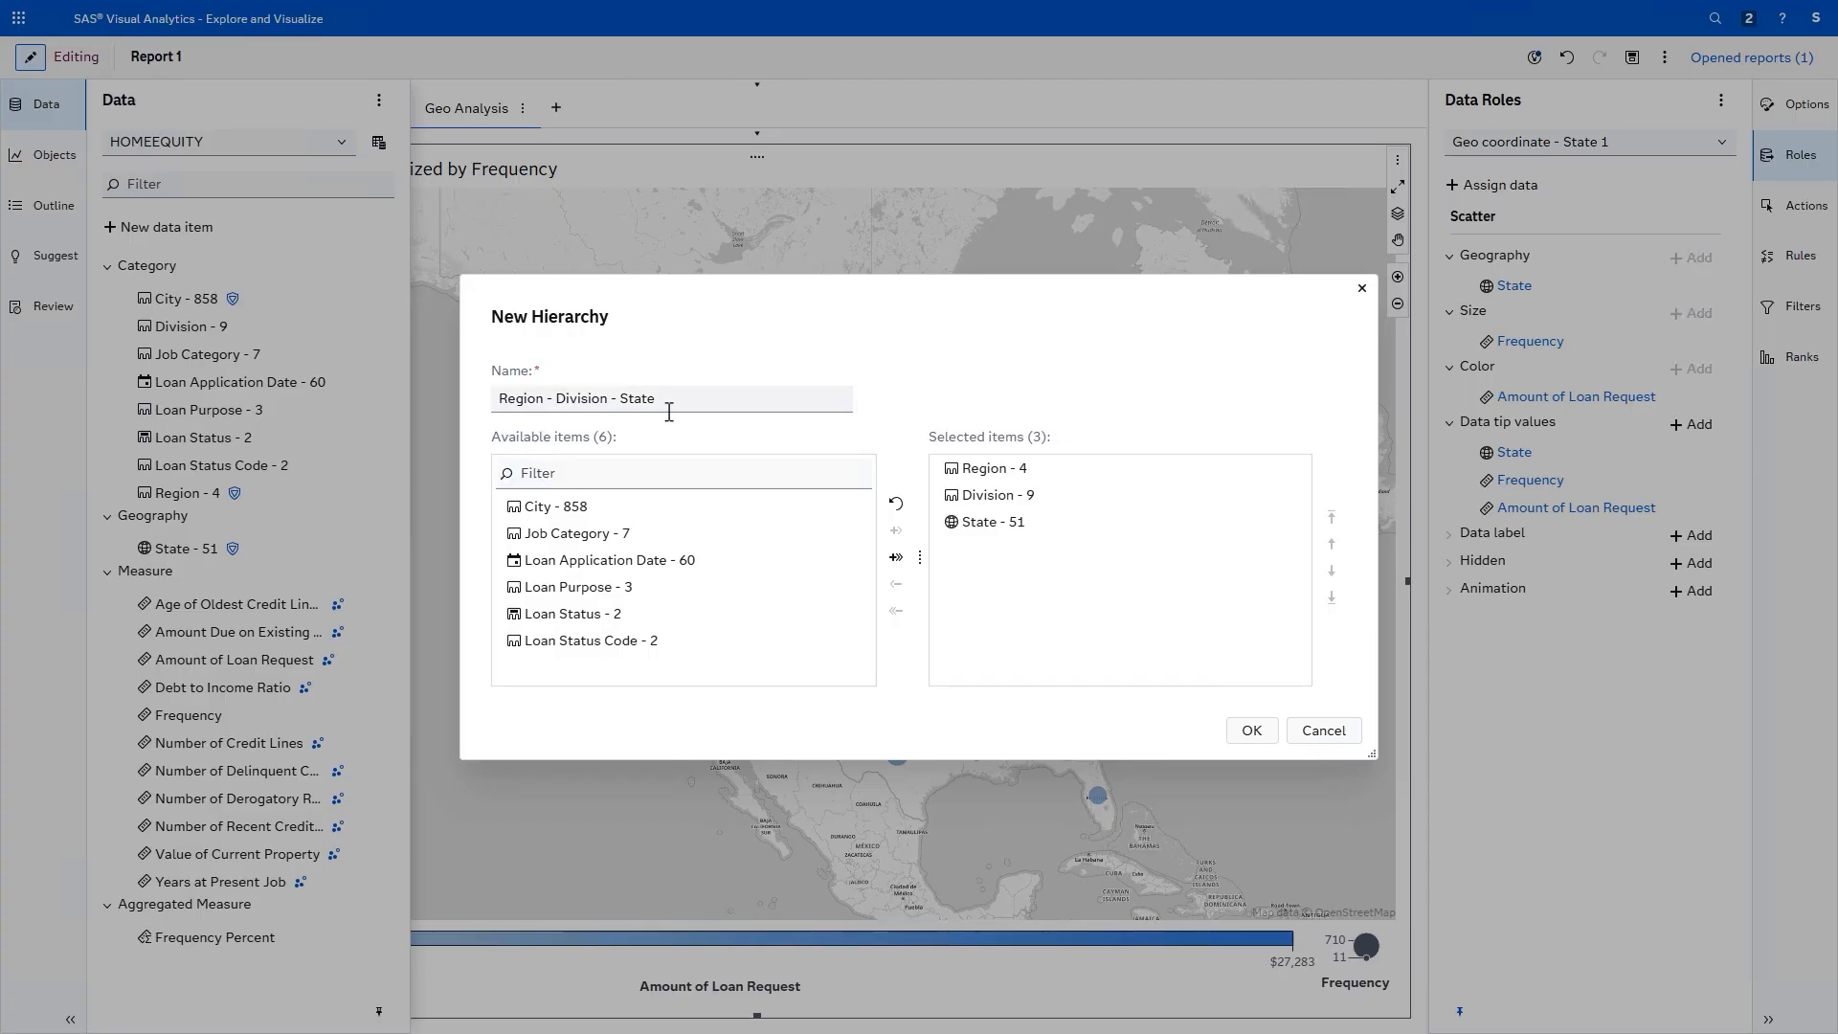
left_click(1251, 730)
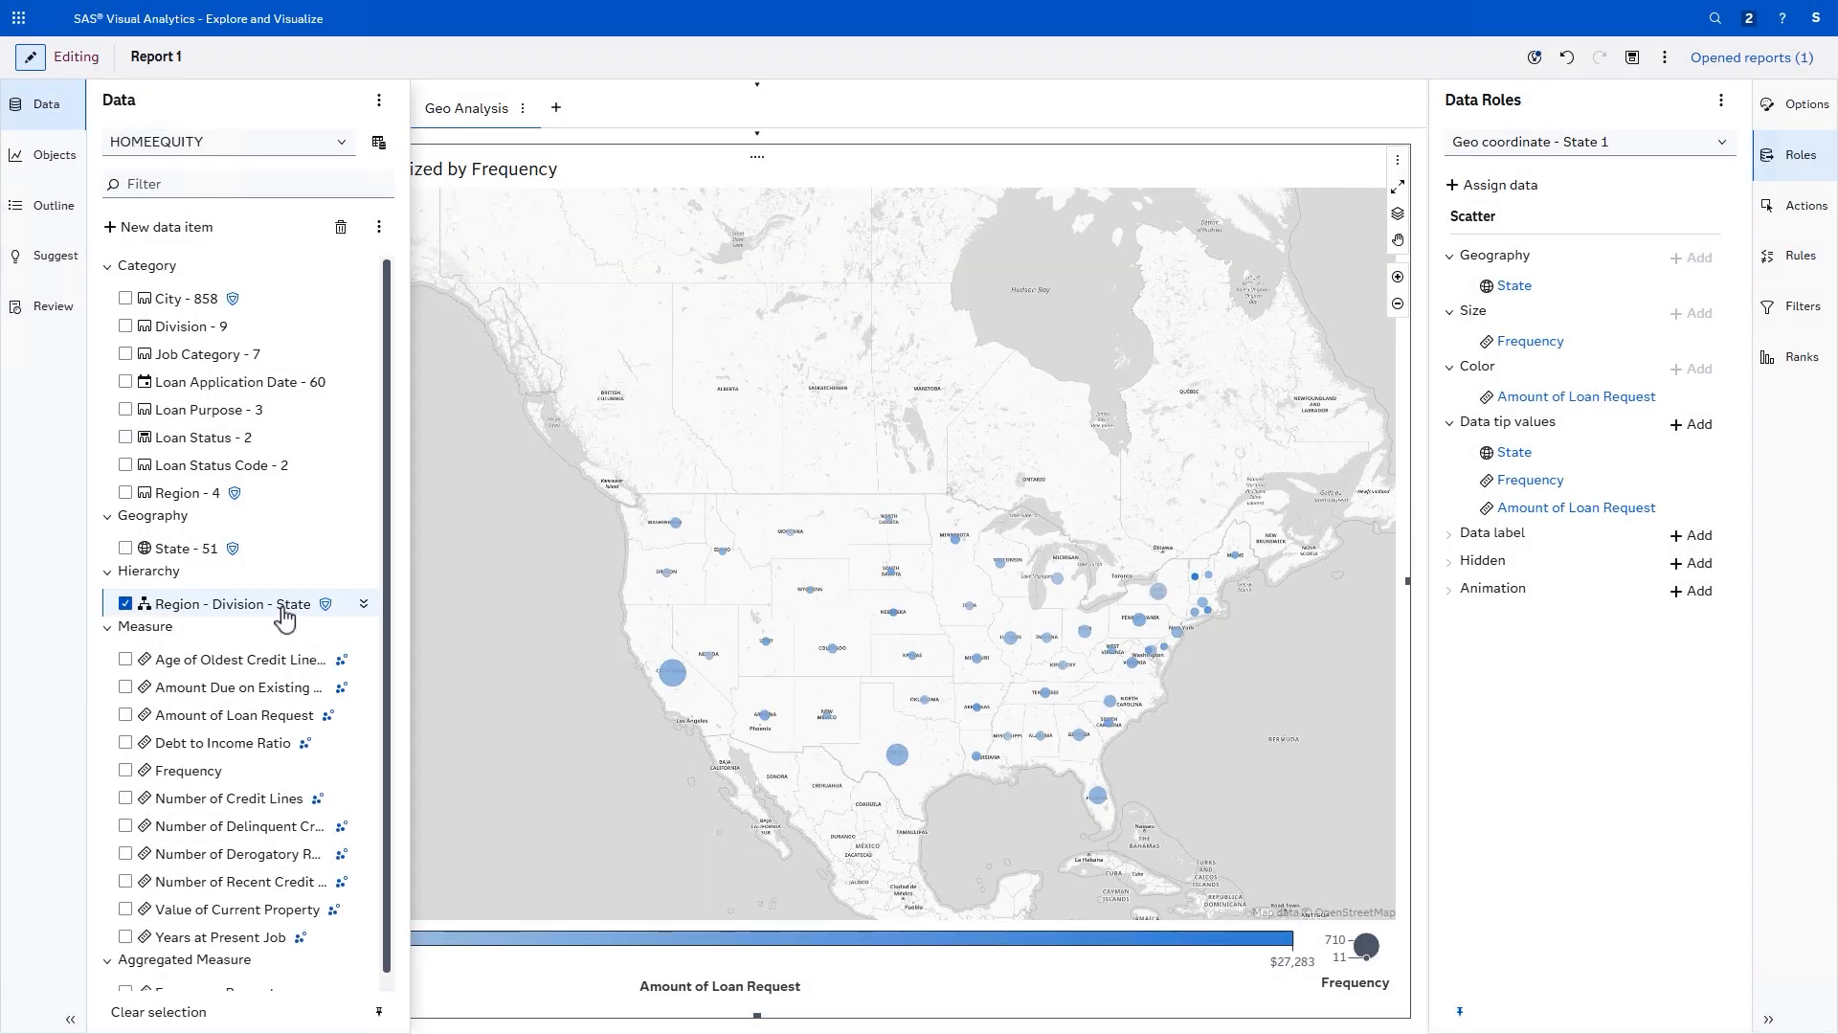
Step: Place the Region - Division - State hierarchy beside the map as a bar chart, drill into Midwest and East North Central, and return to all regions
left_click_drag(279, 605, 307, 604)
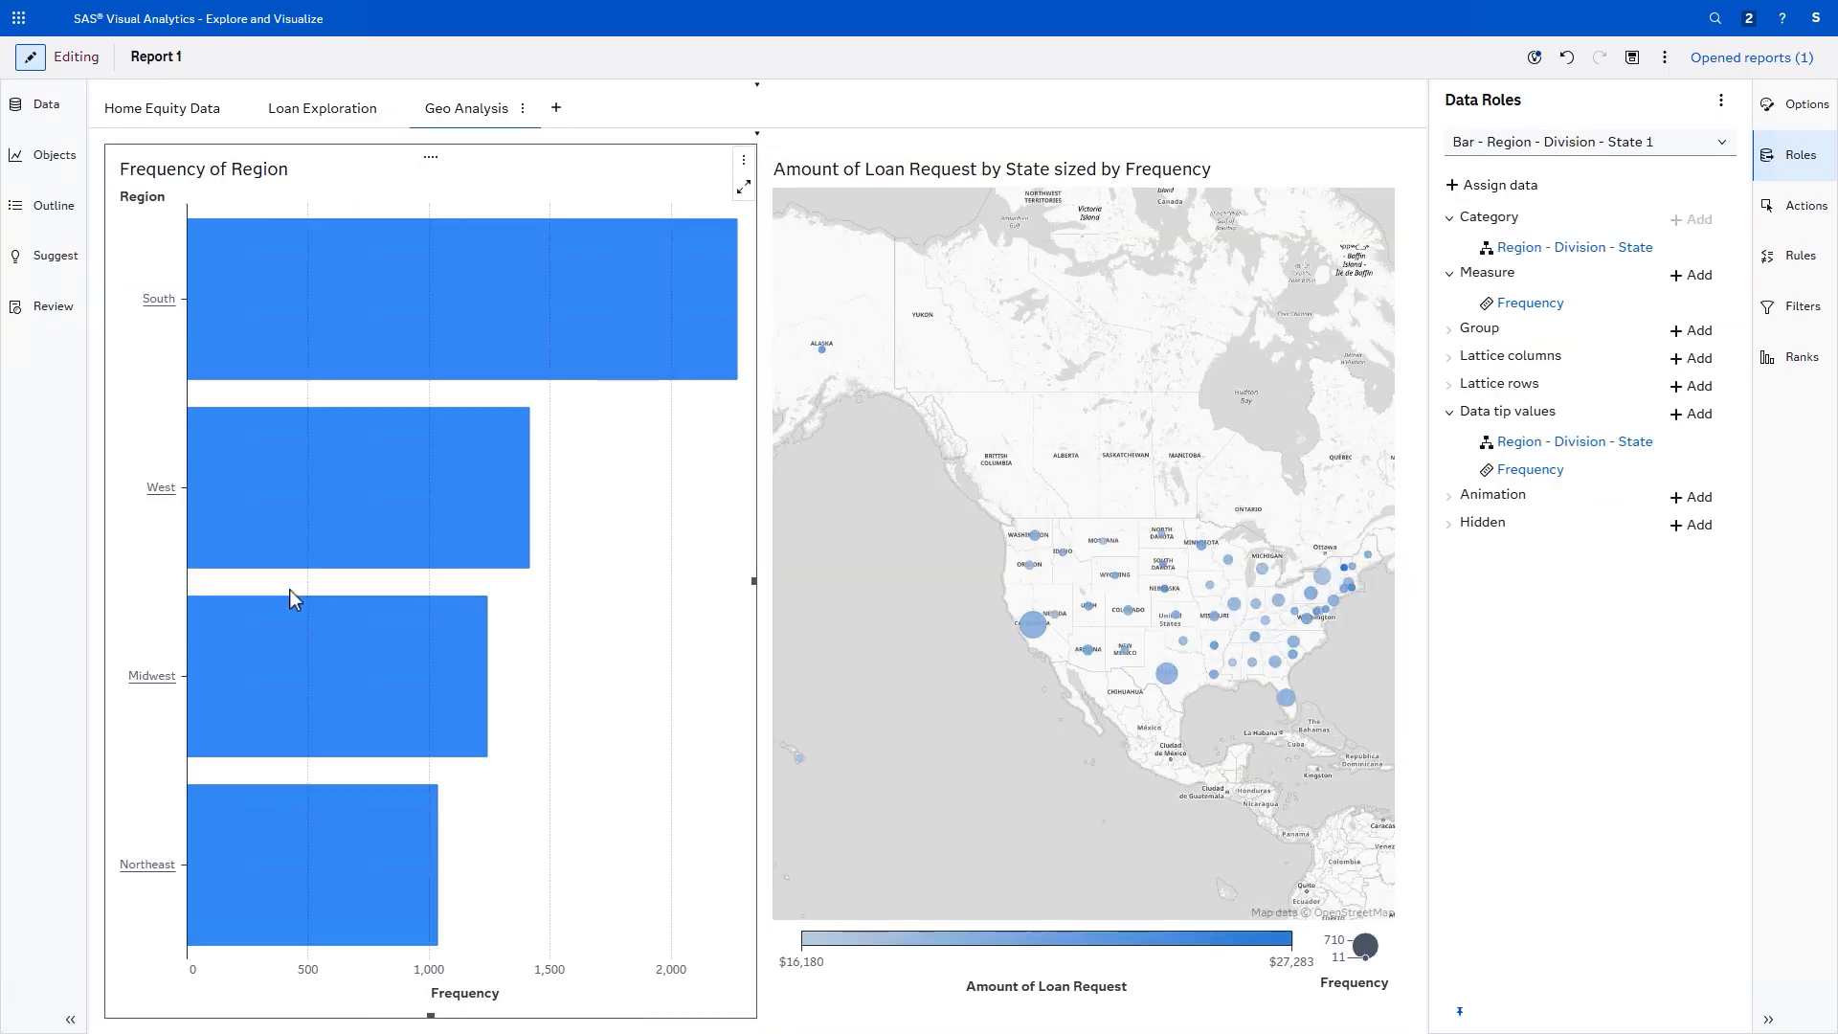
left_click(148, 677)
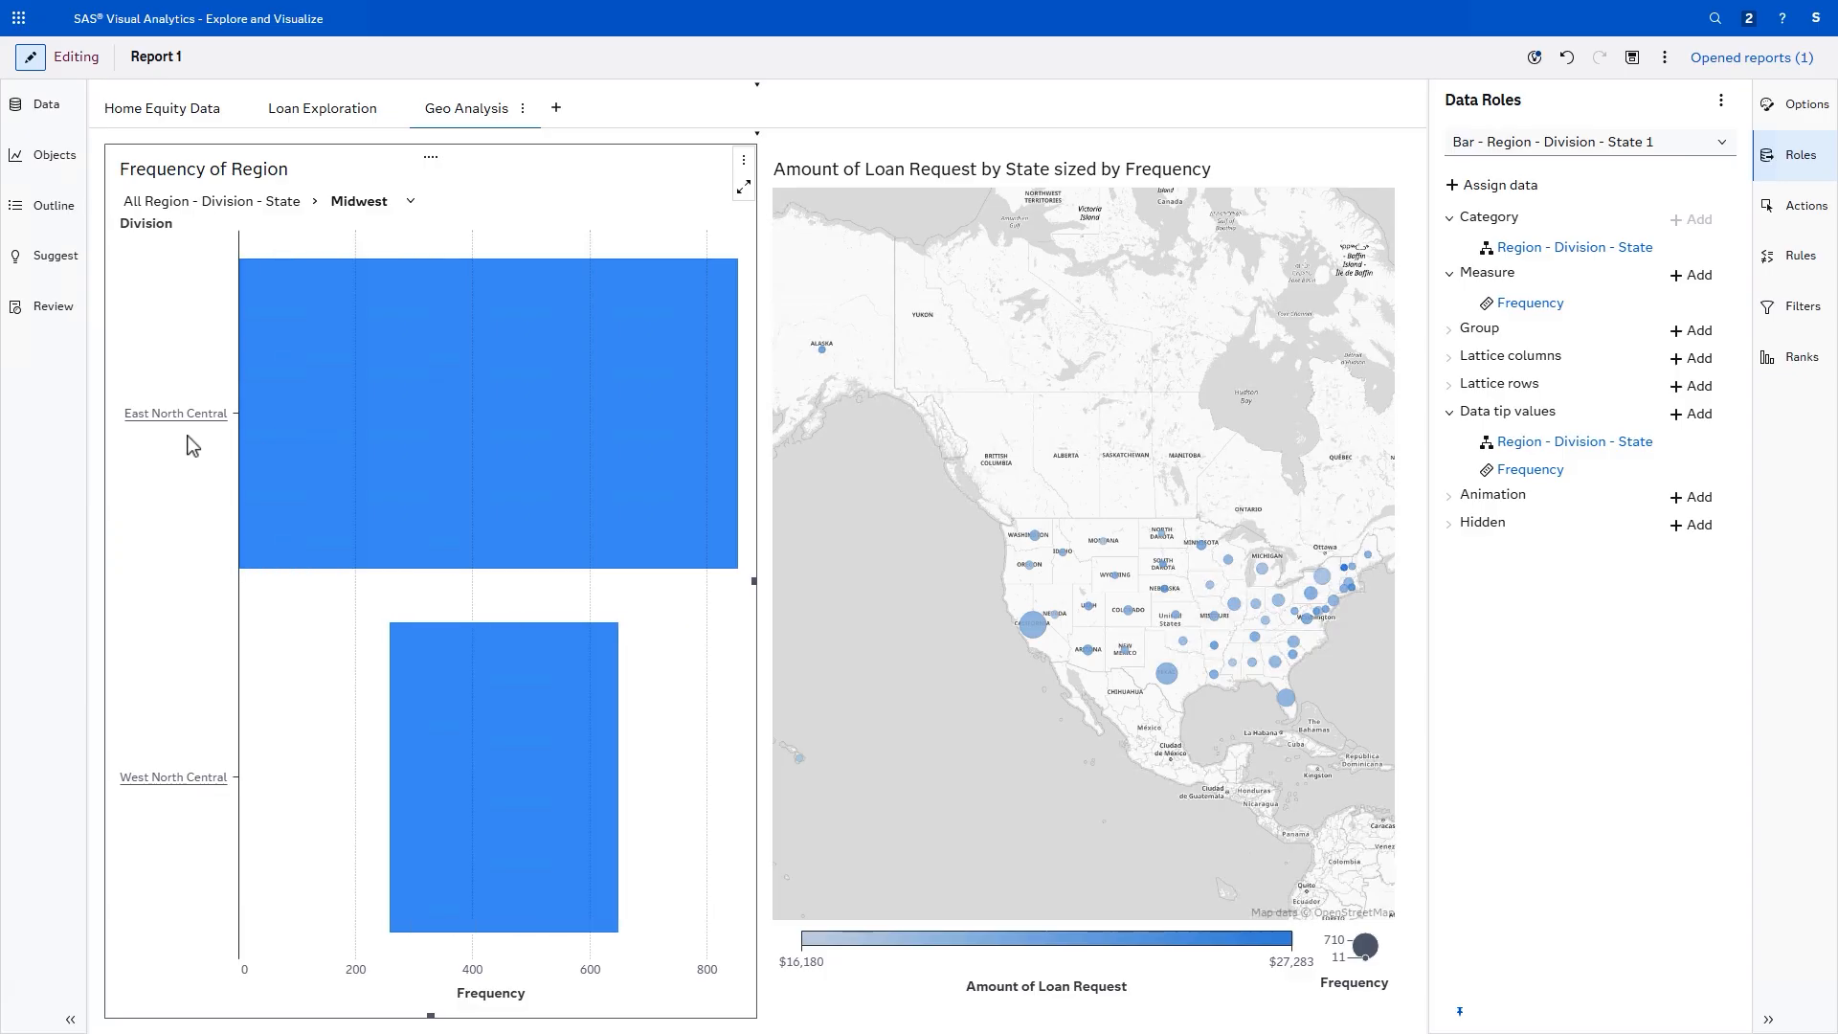
left_click(182, 414)
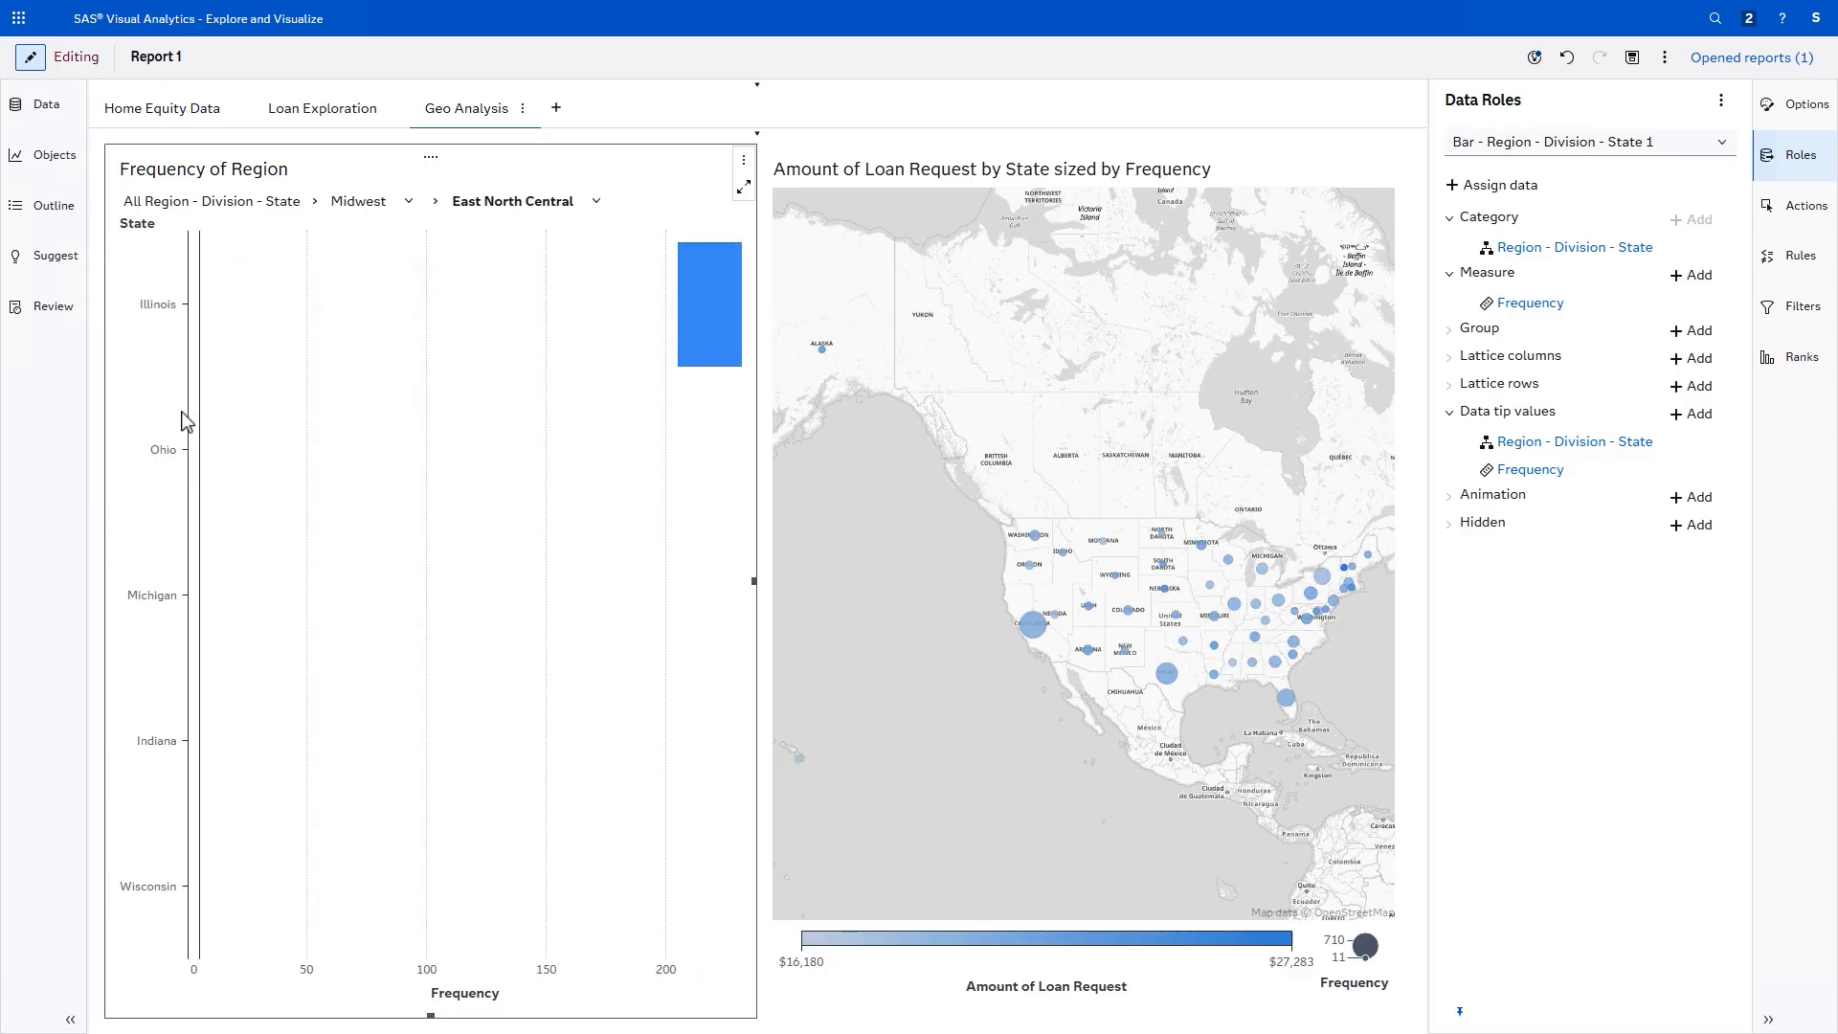
left_click(160, 203)
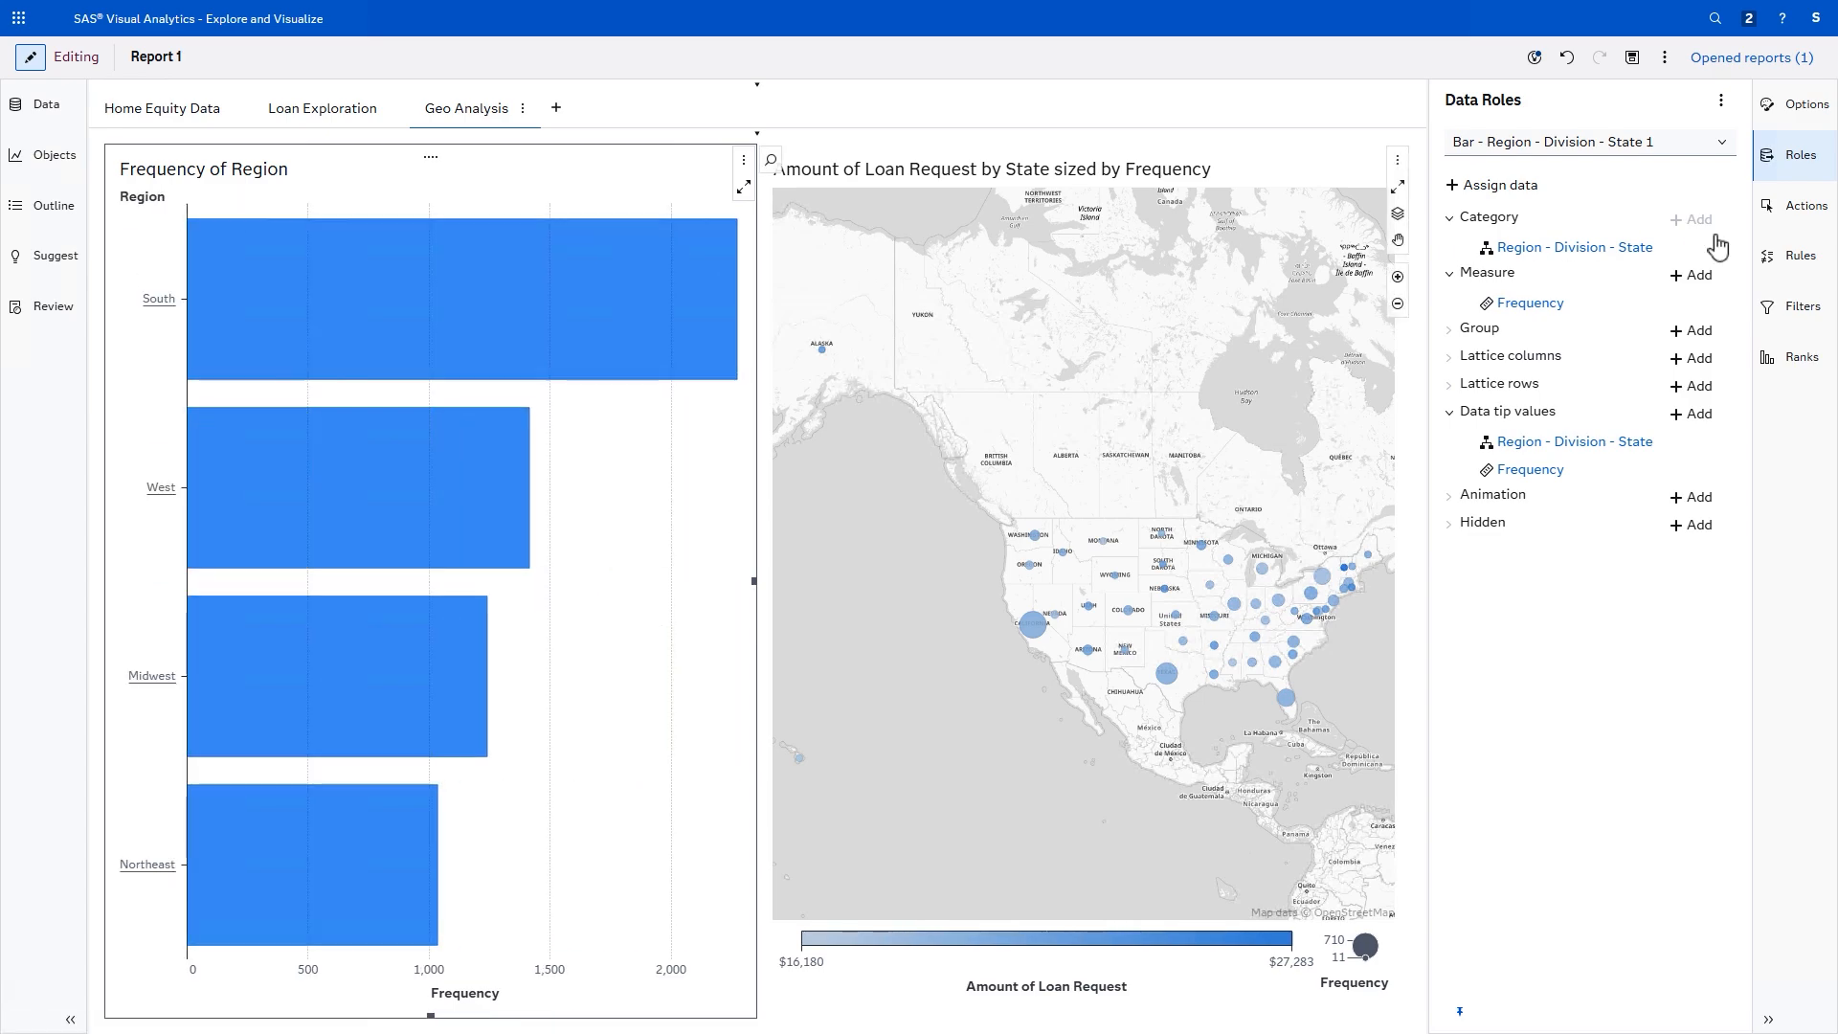
Step: Link the bar chart to filter the State map, test it by drilling into South and West South Central, and return to all regions
left_click(1798, 215)
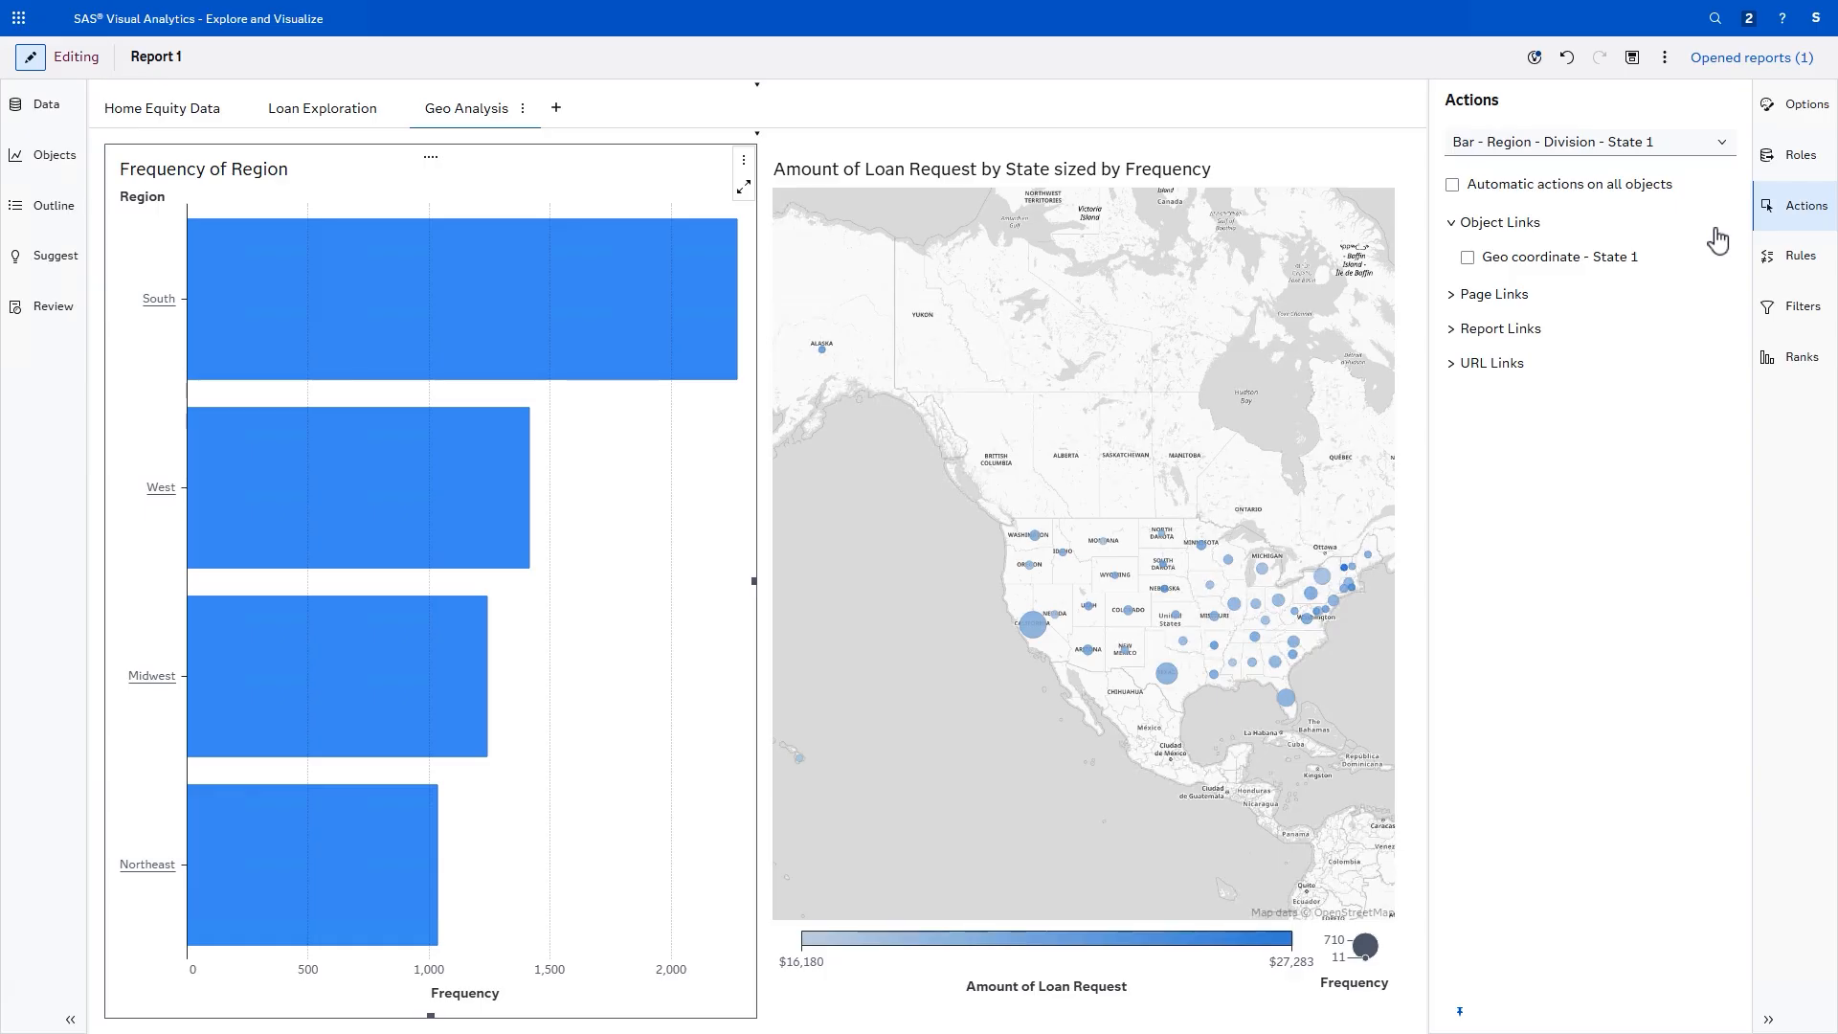
left_click(1471, 260)
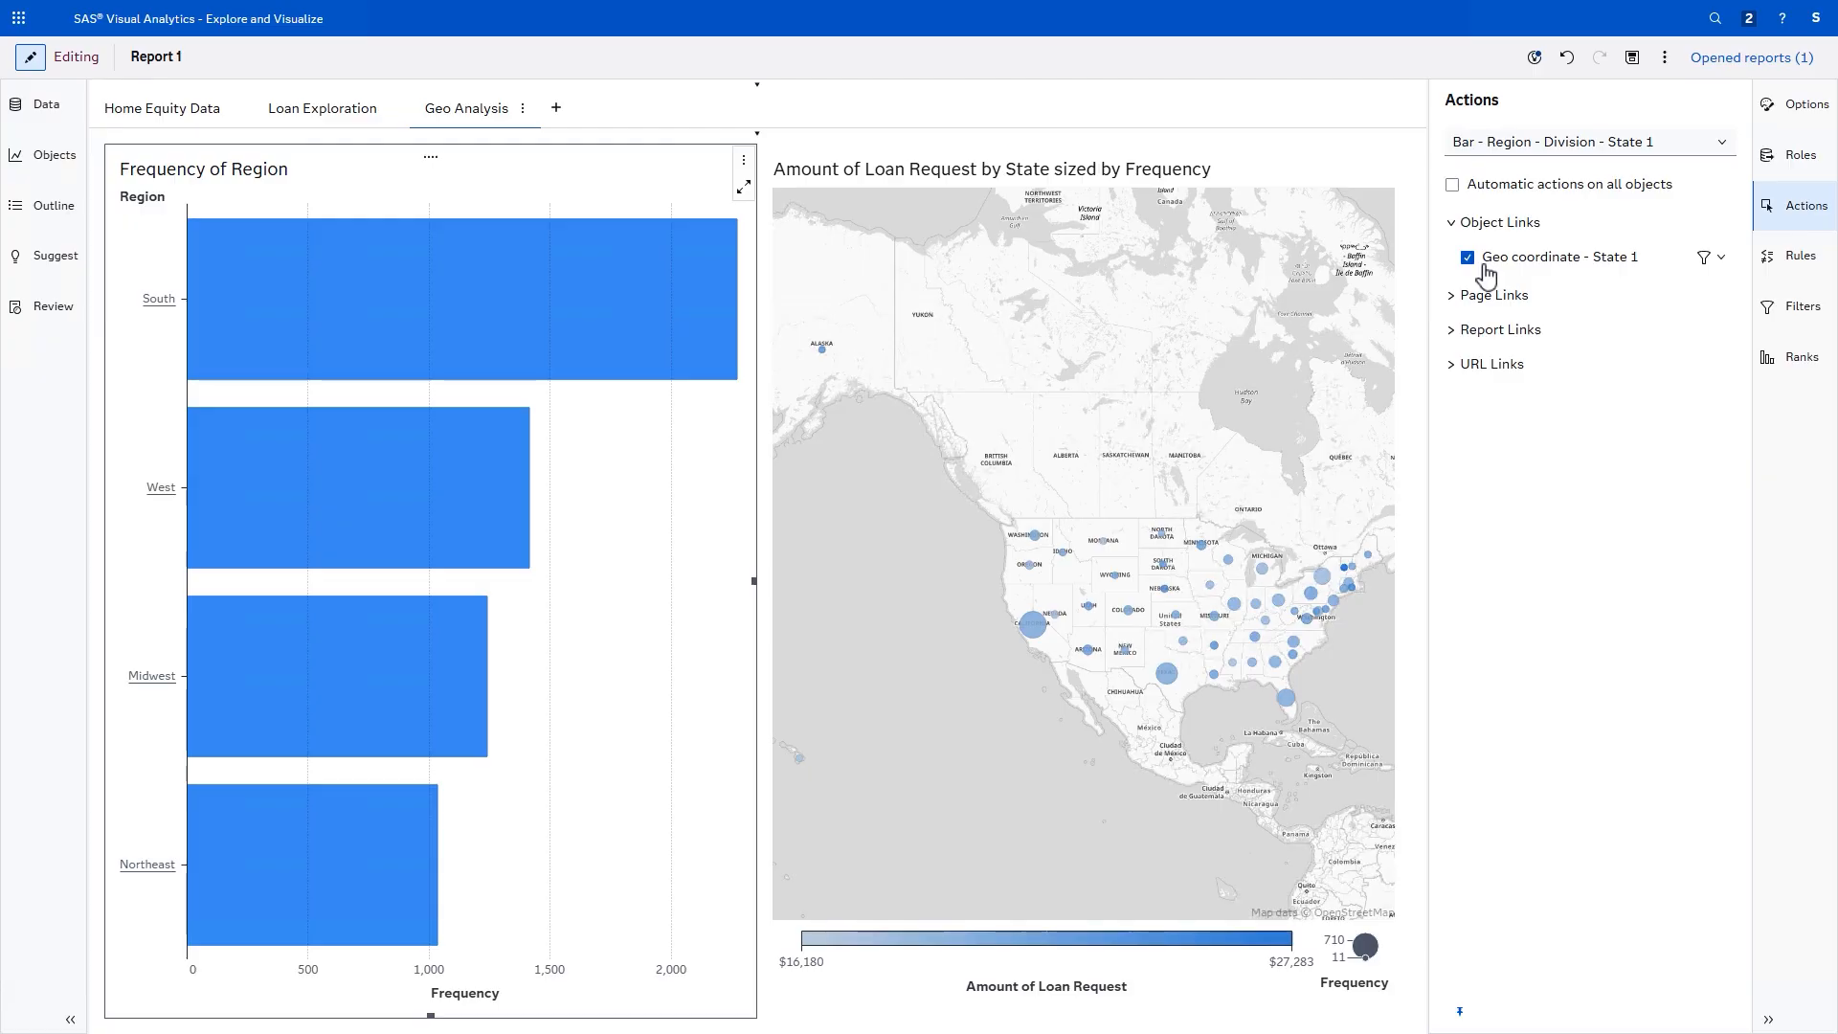
left_click(155, 300)
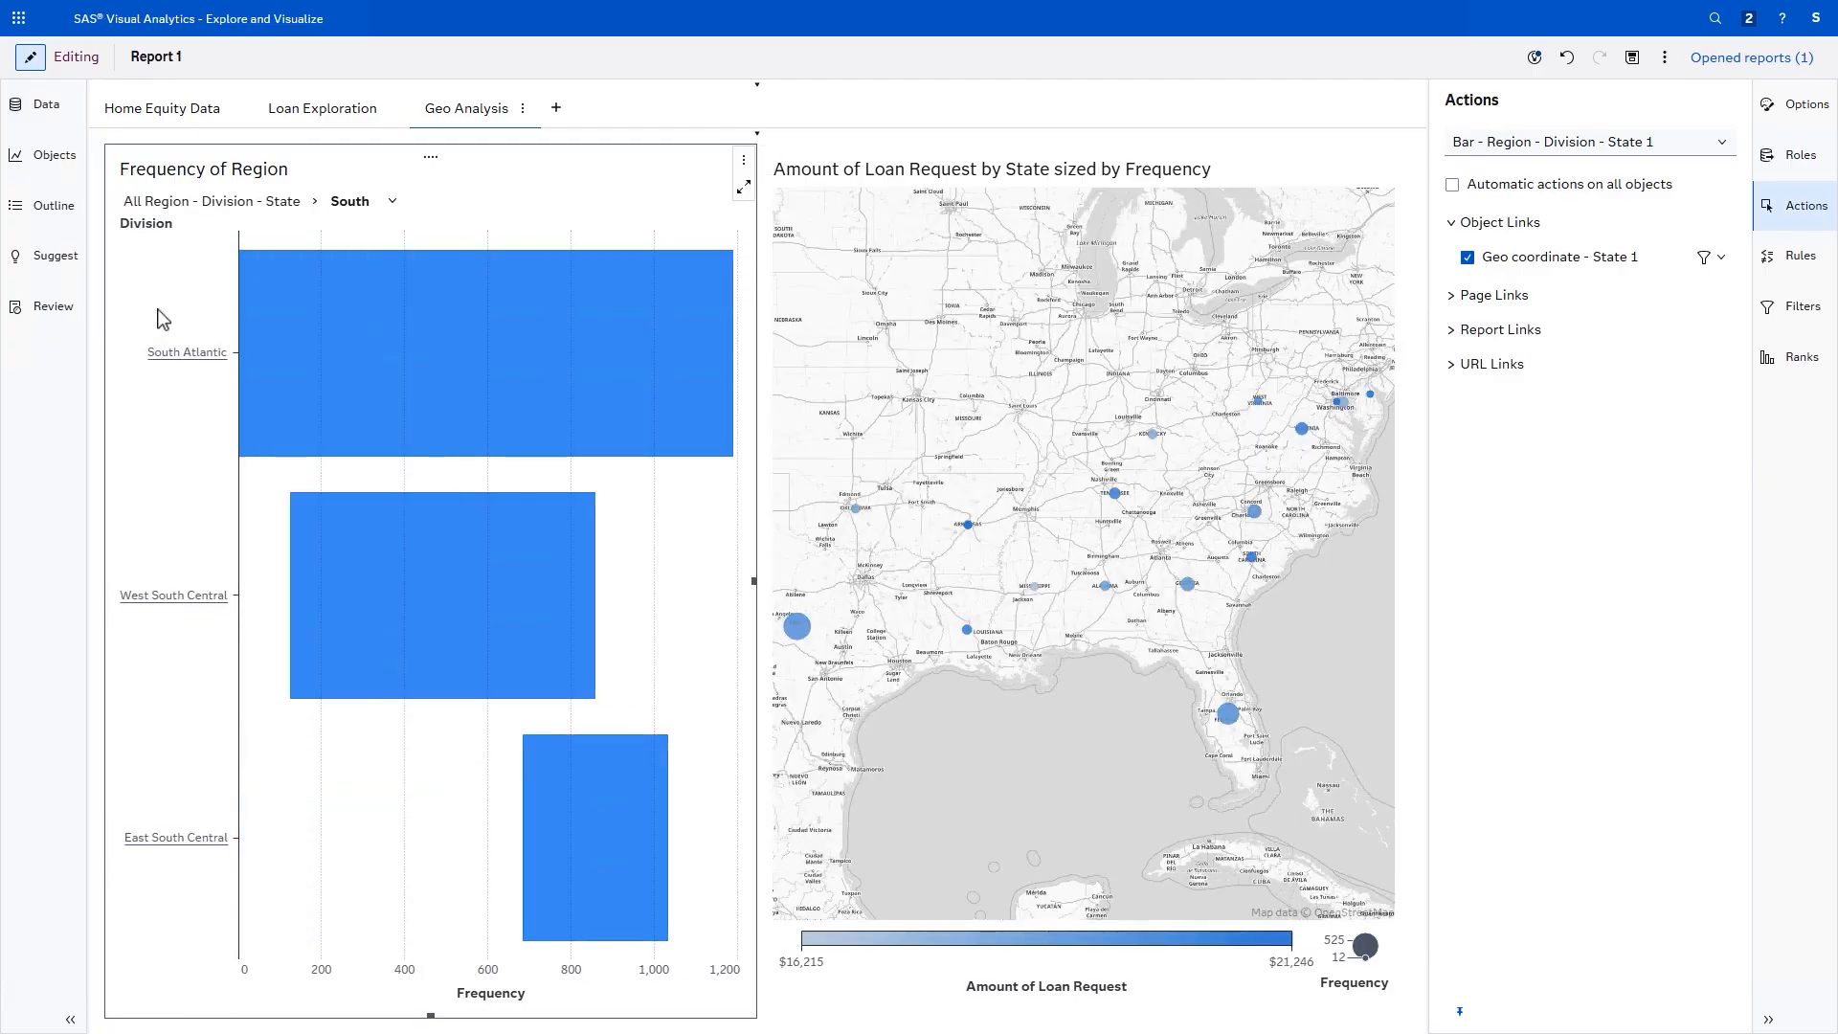
left_click(185, 602)
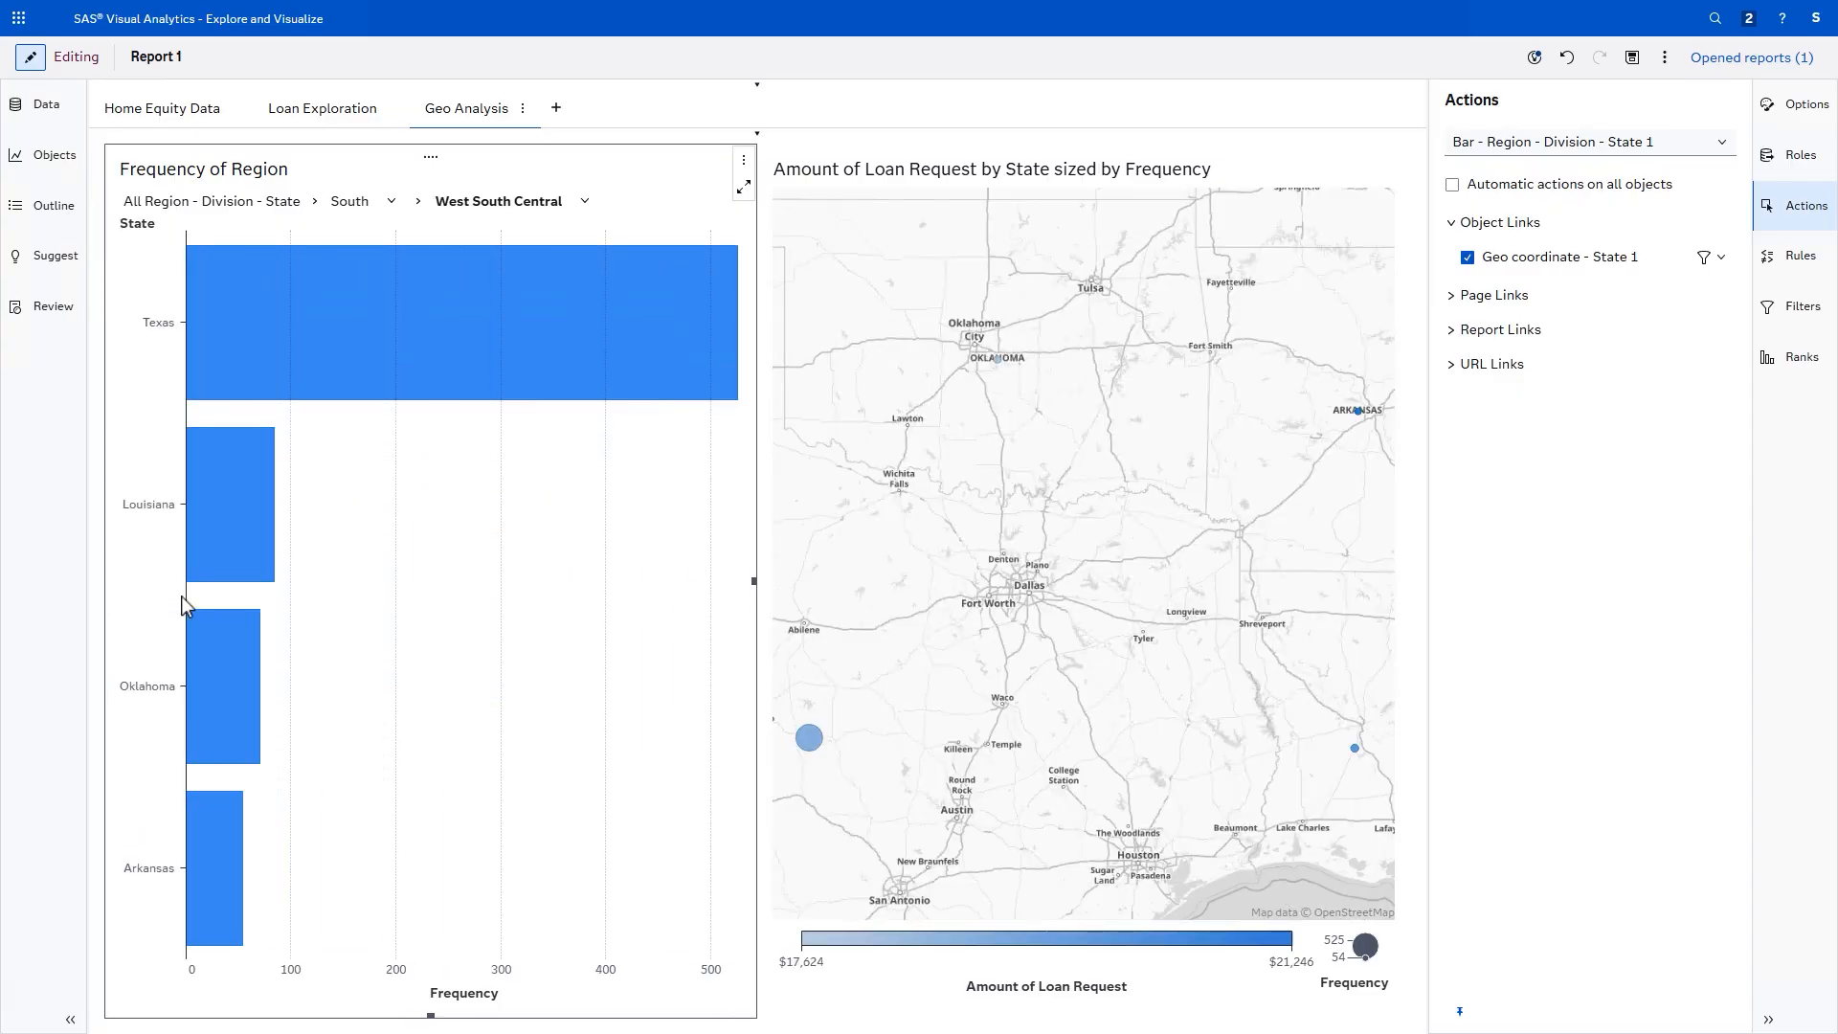
left_click(239, 203)
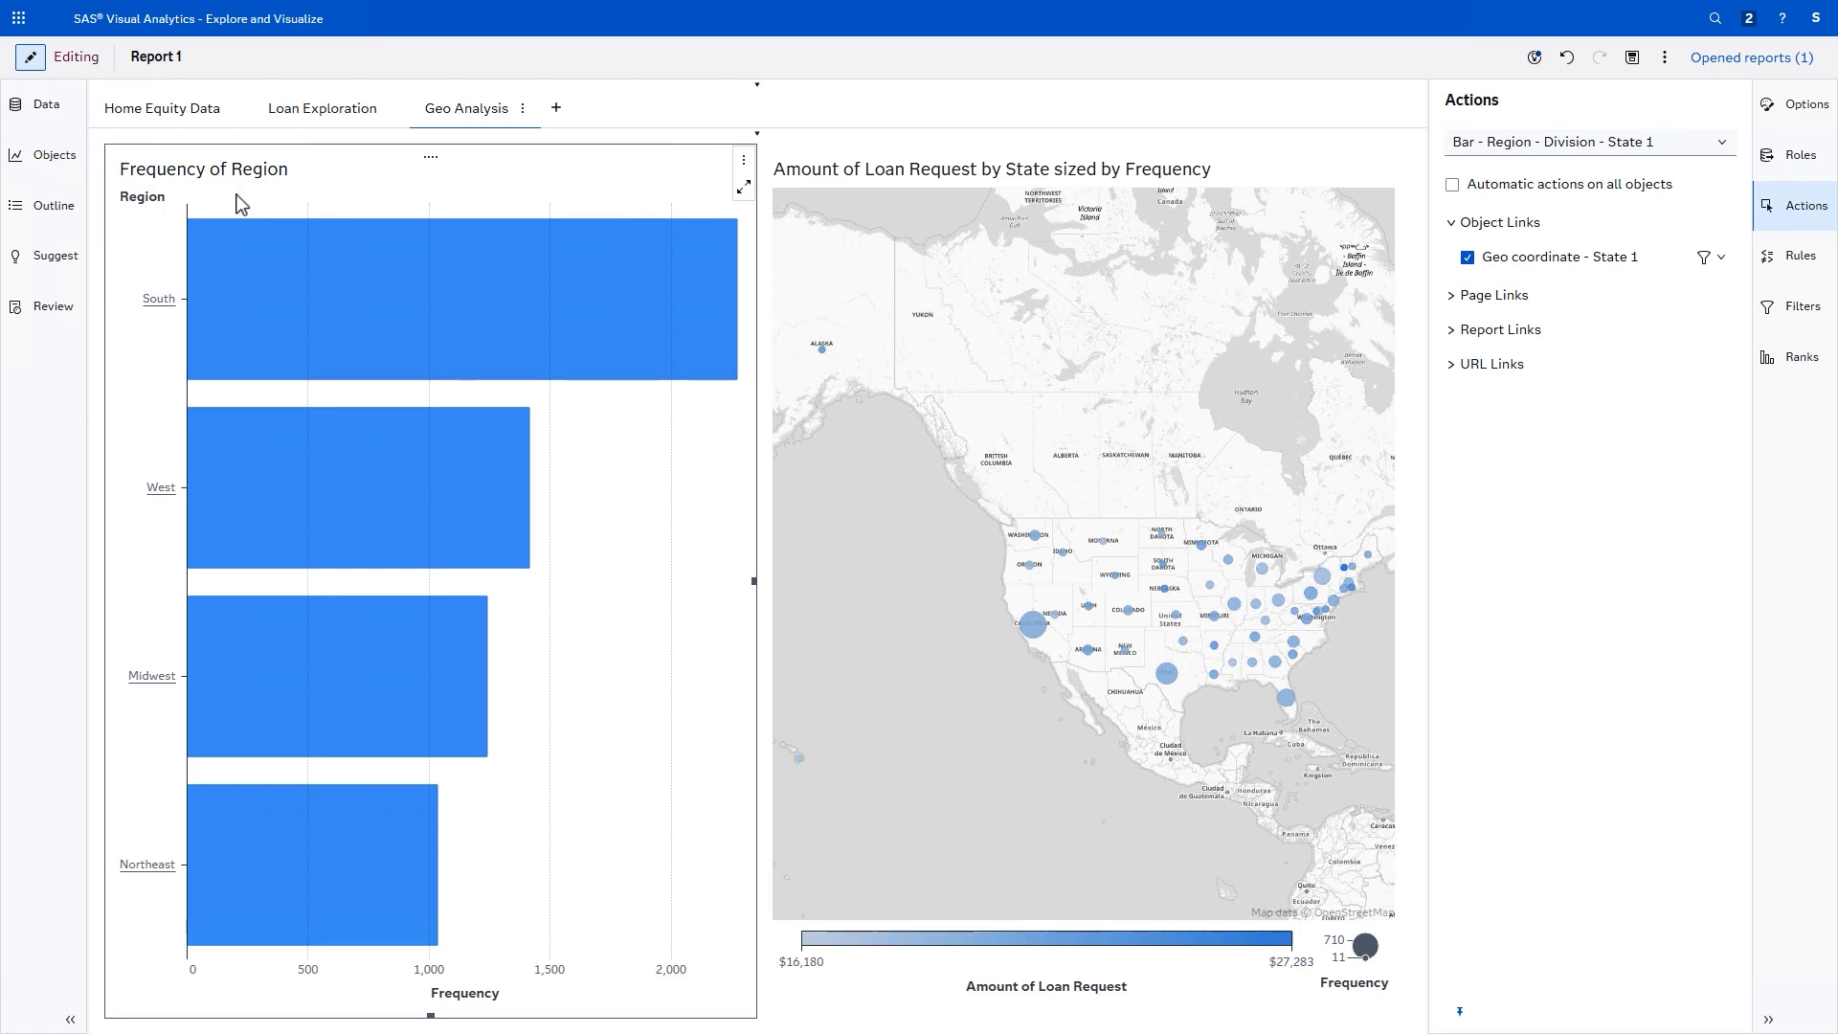
Step: Generate an automated explanation of Loan Status on a new page and inspect its most related factors
left_click(52, 122)
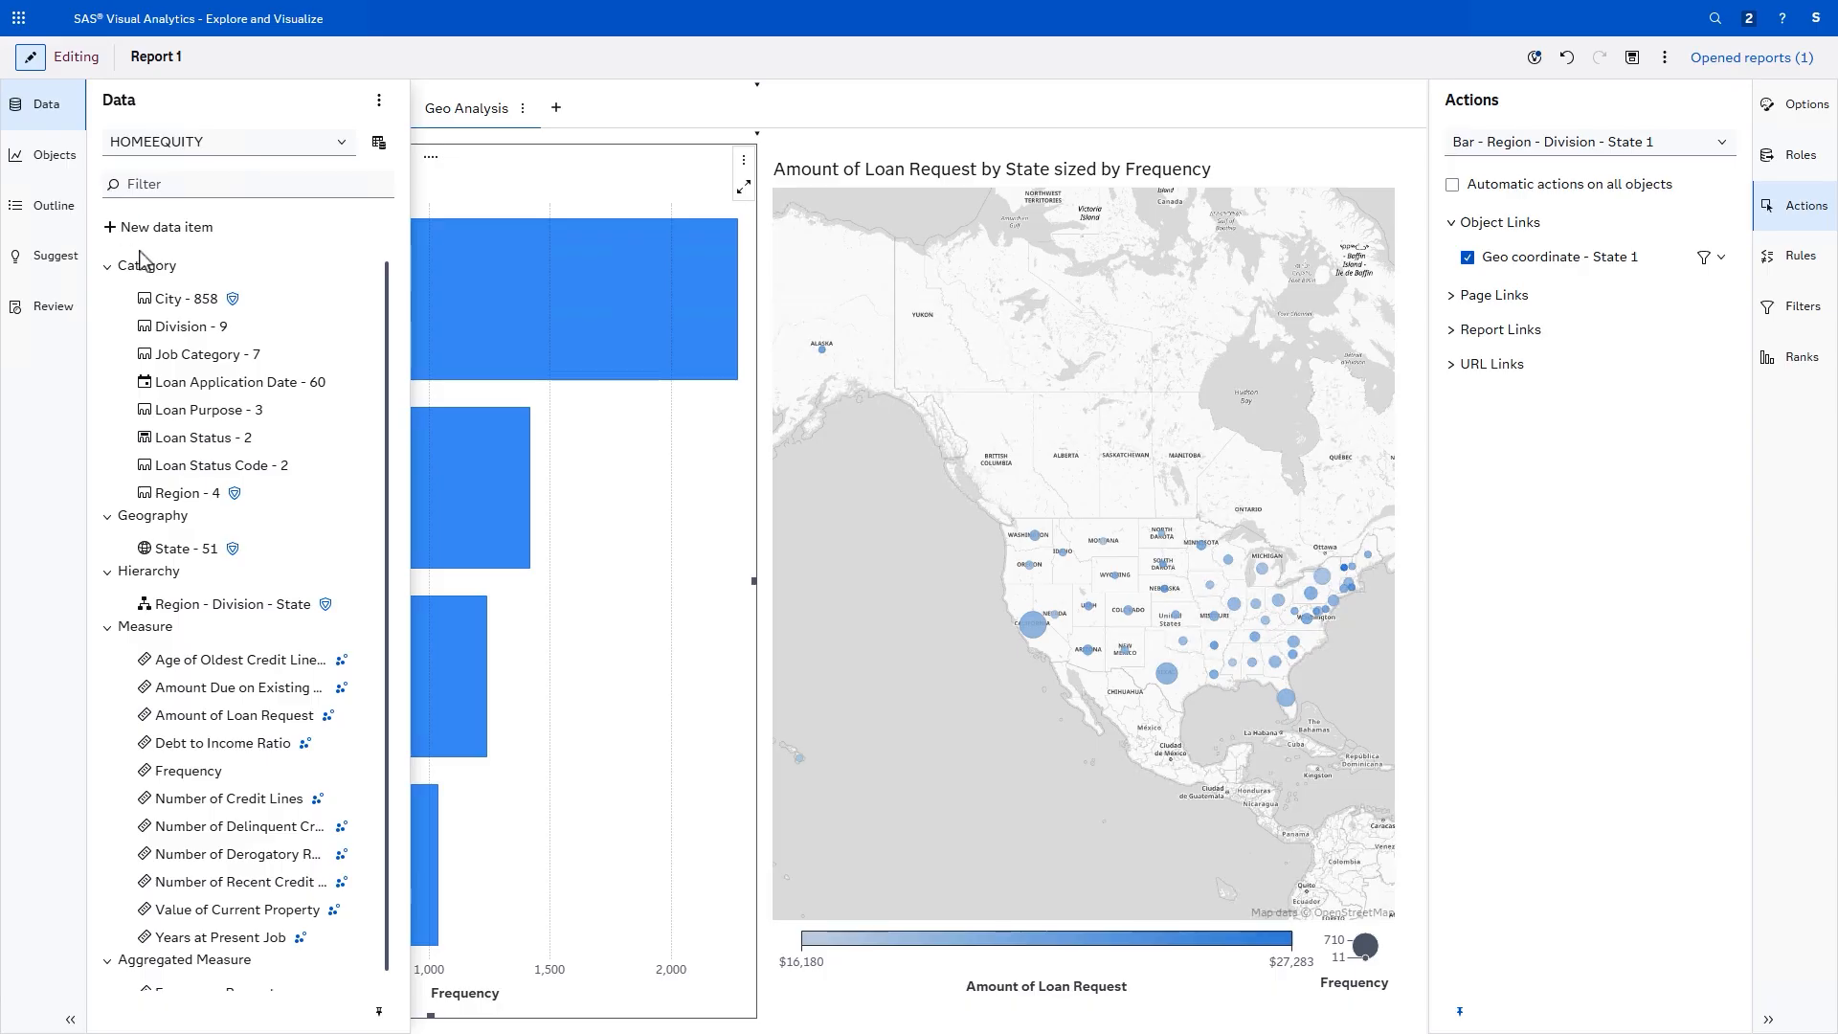
right_click(273, 441)
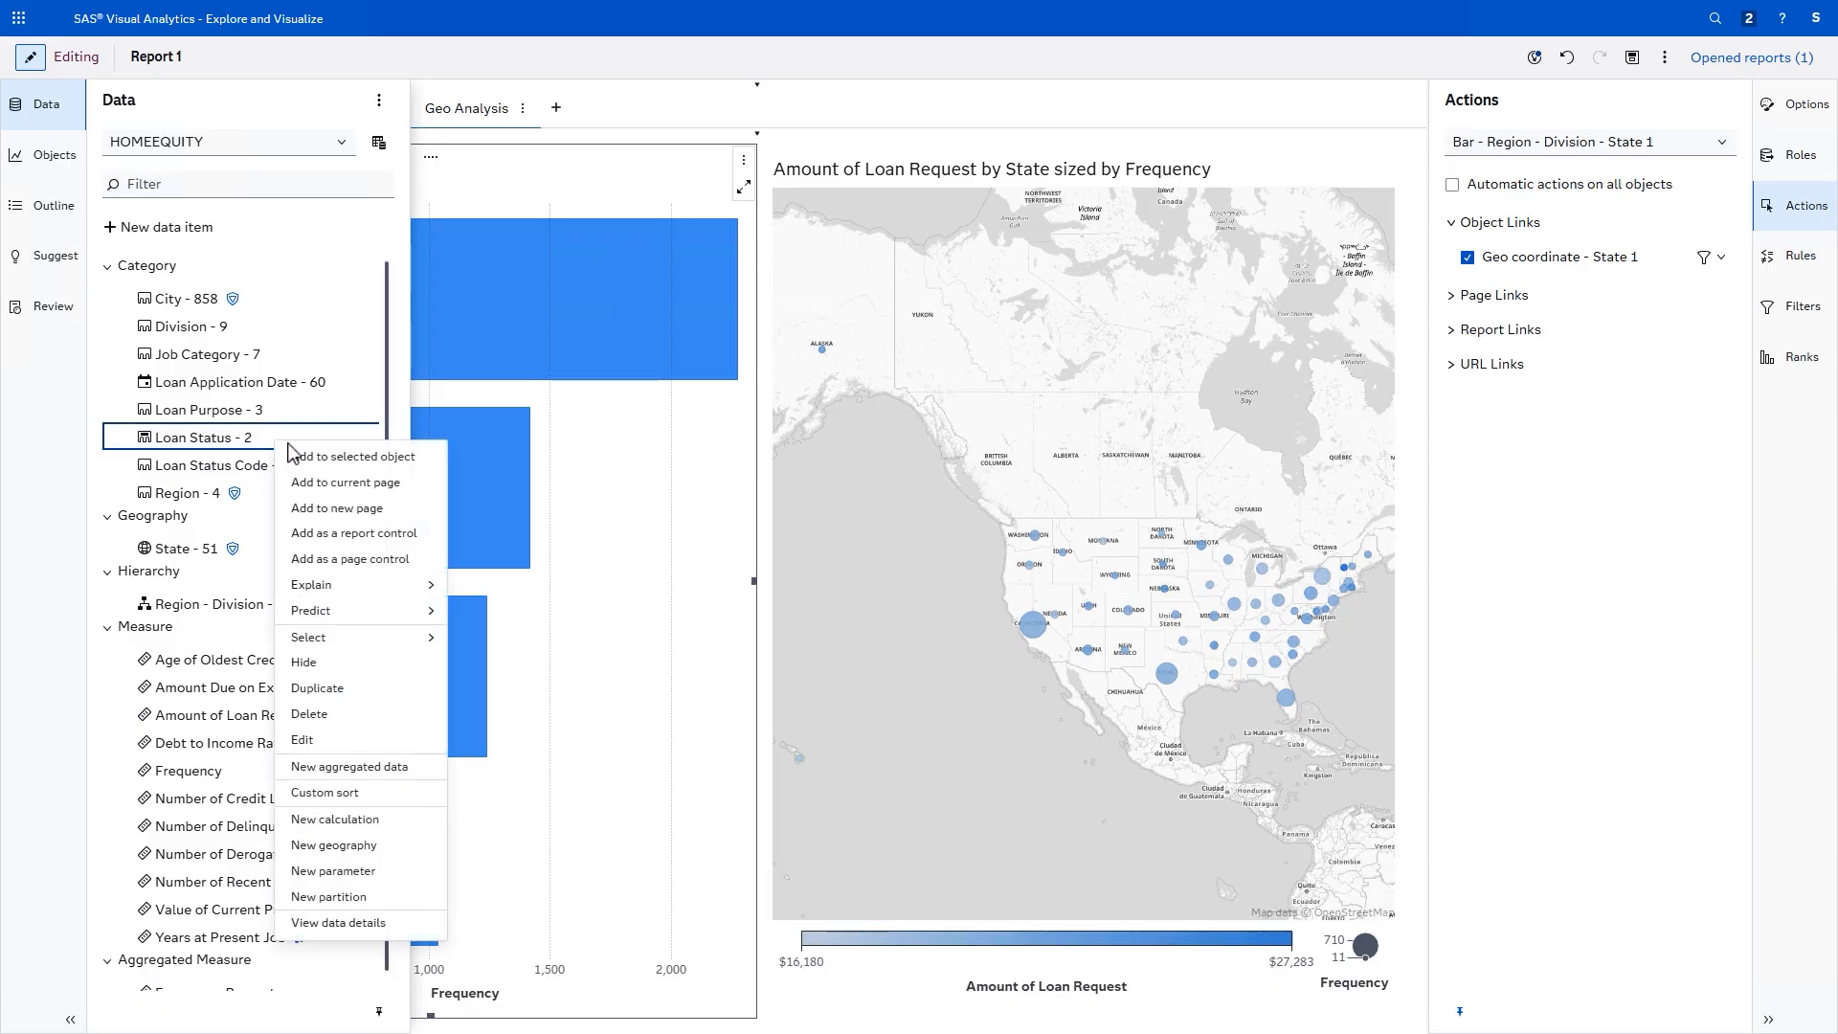
mouse_move(402, 585)
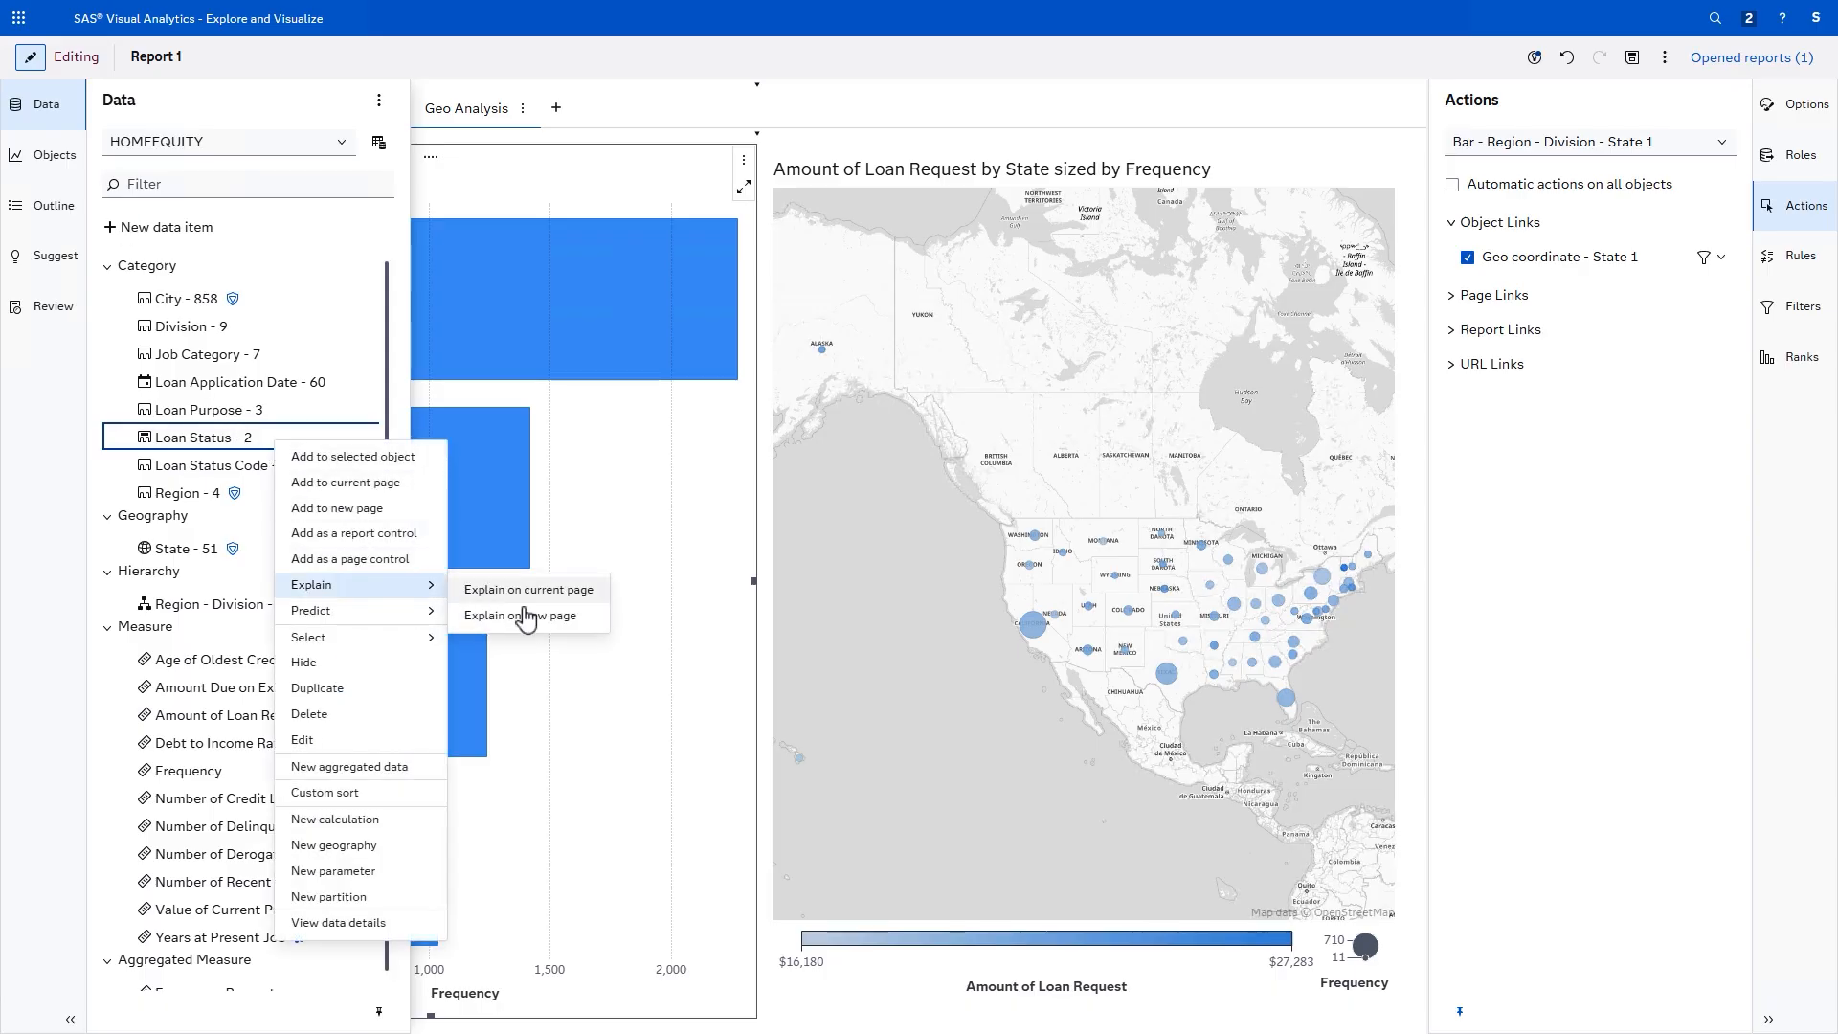
left_click(586, 623)
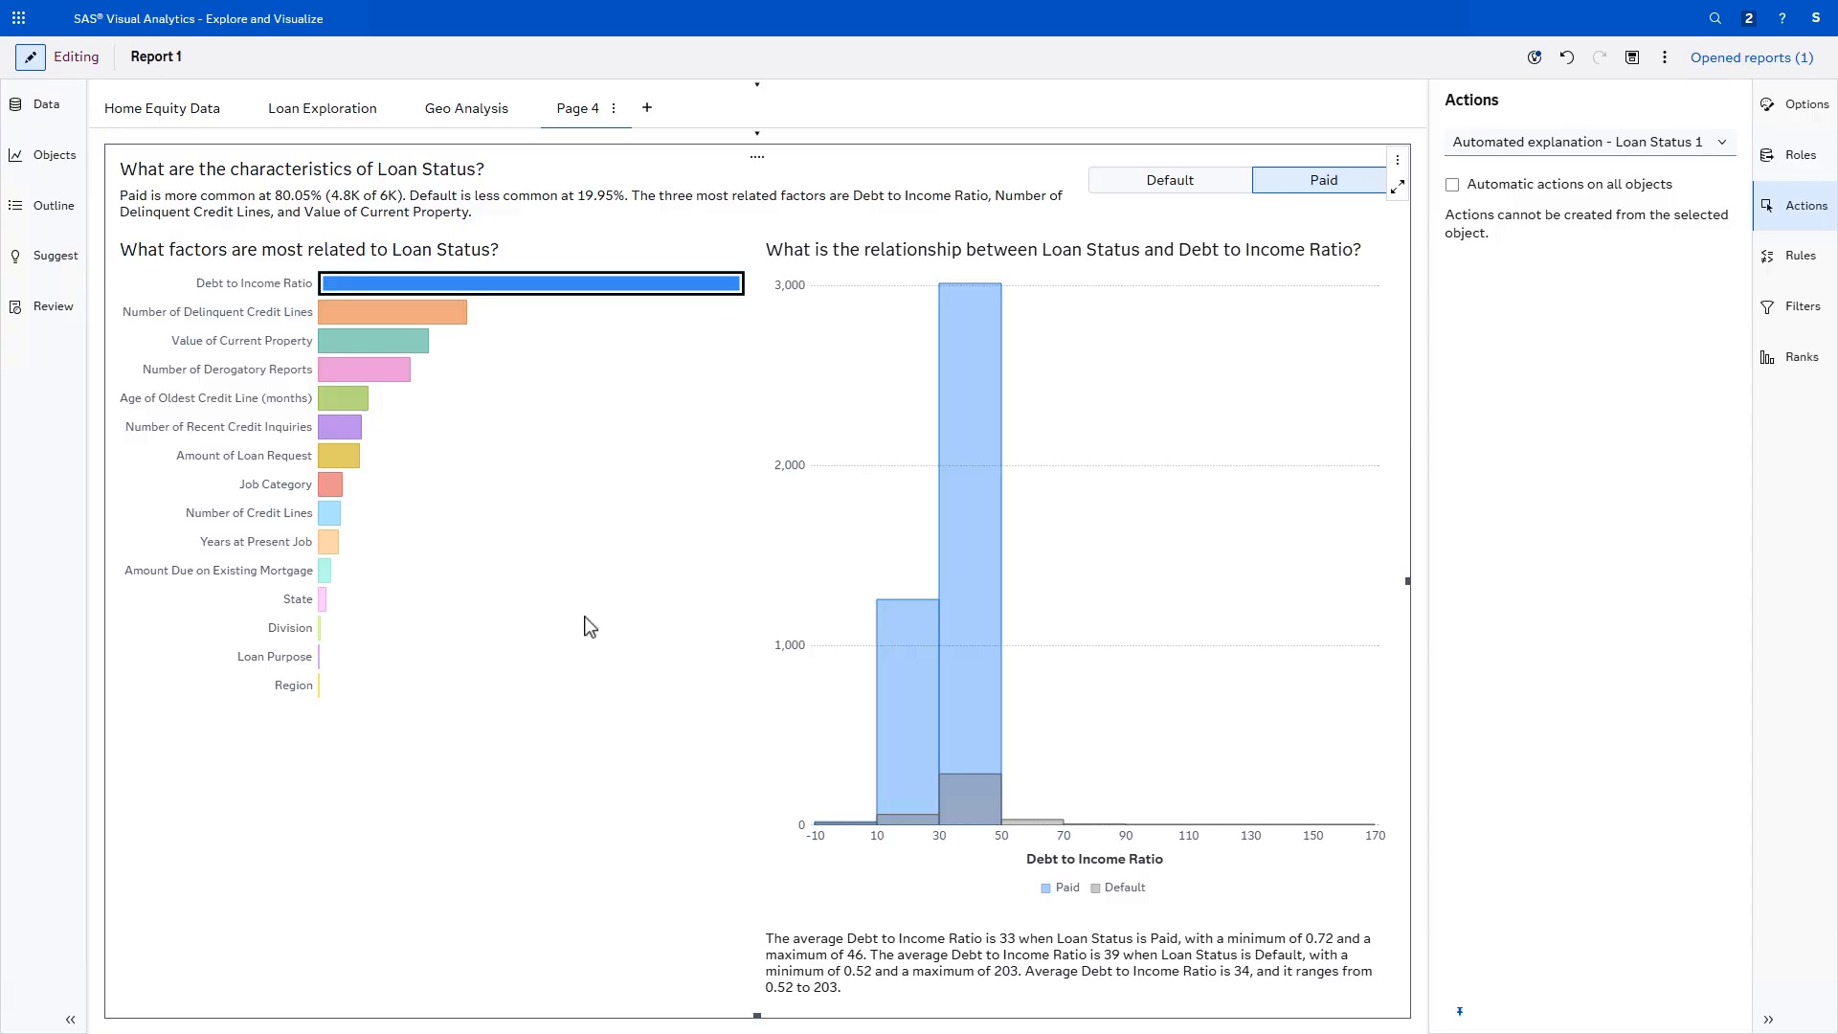
mouse_move(512, 293)
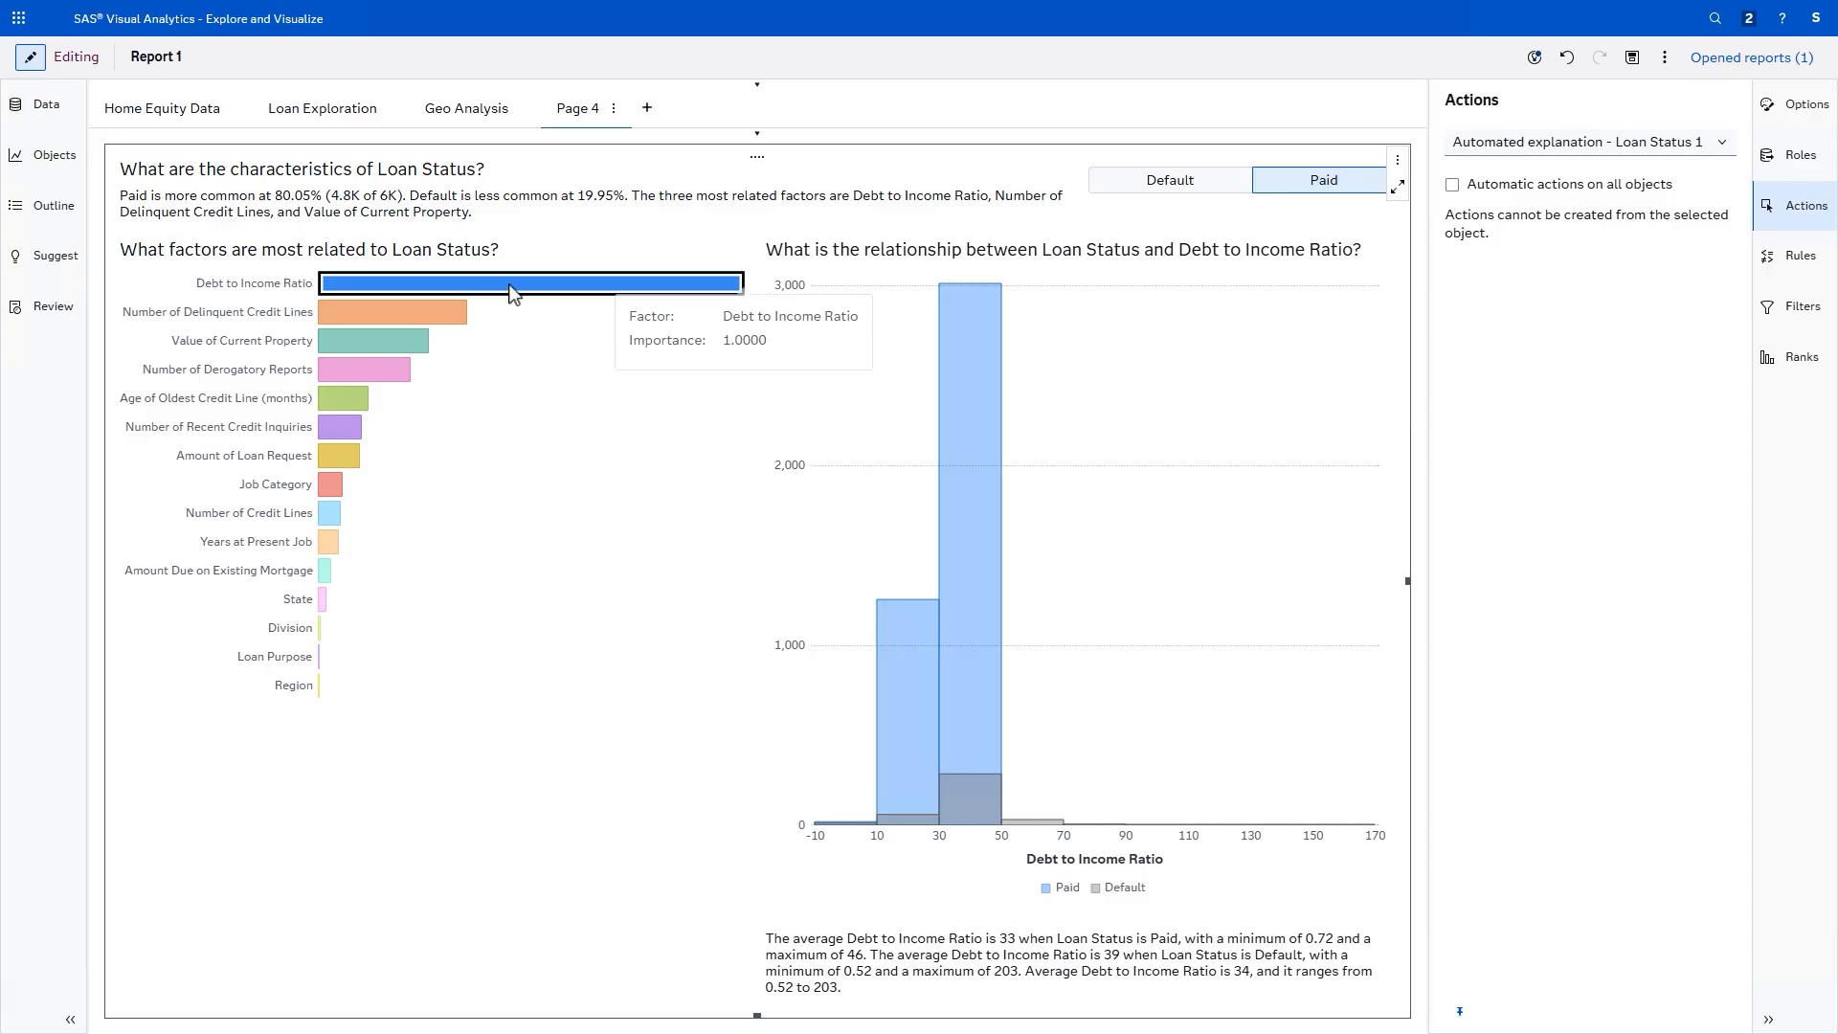
mouse_move(458, 323)
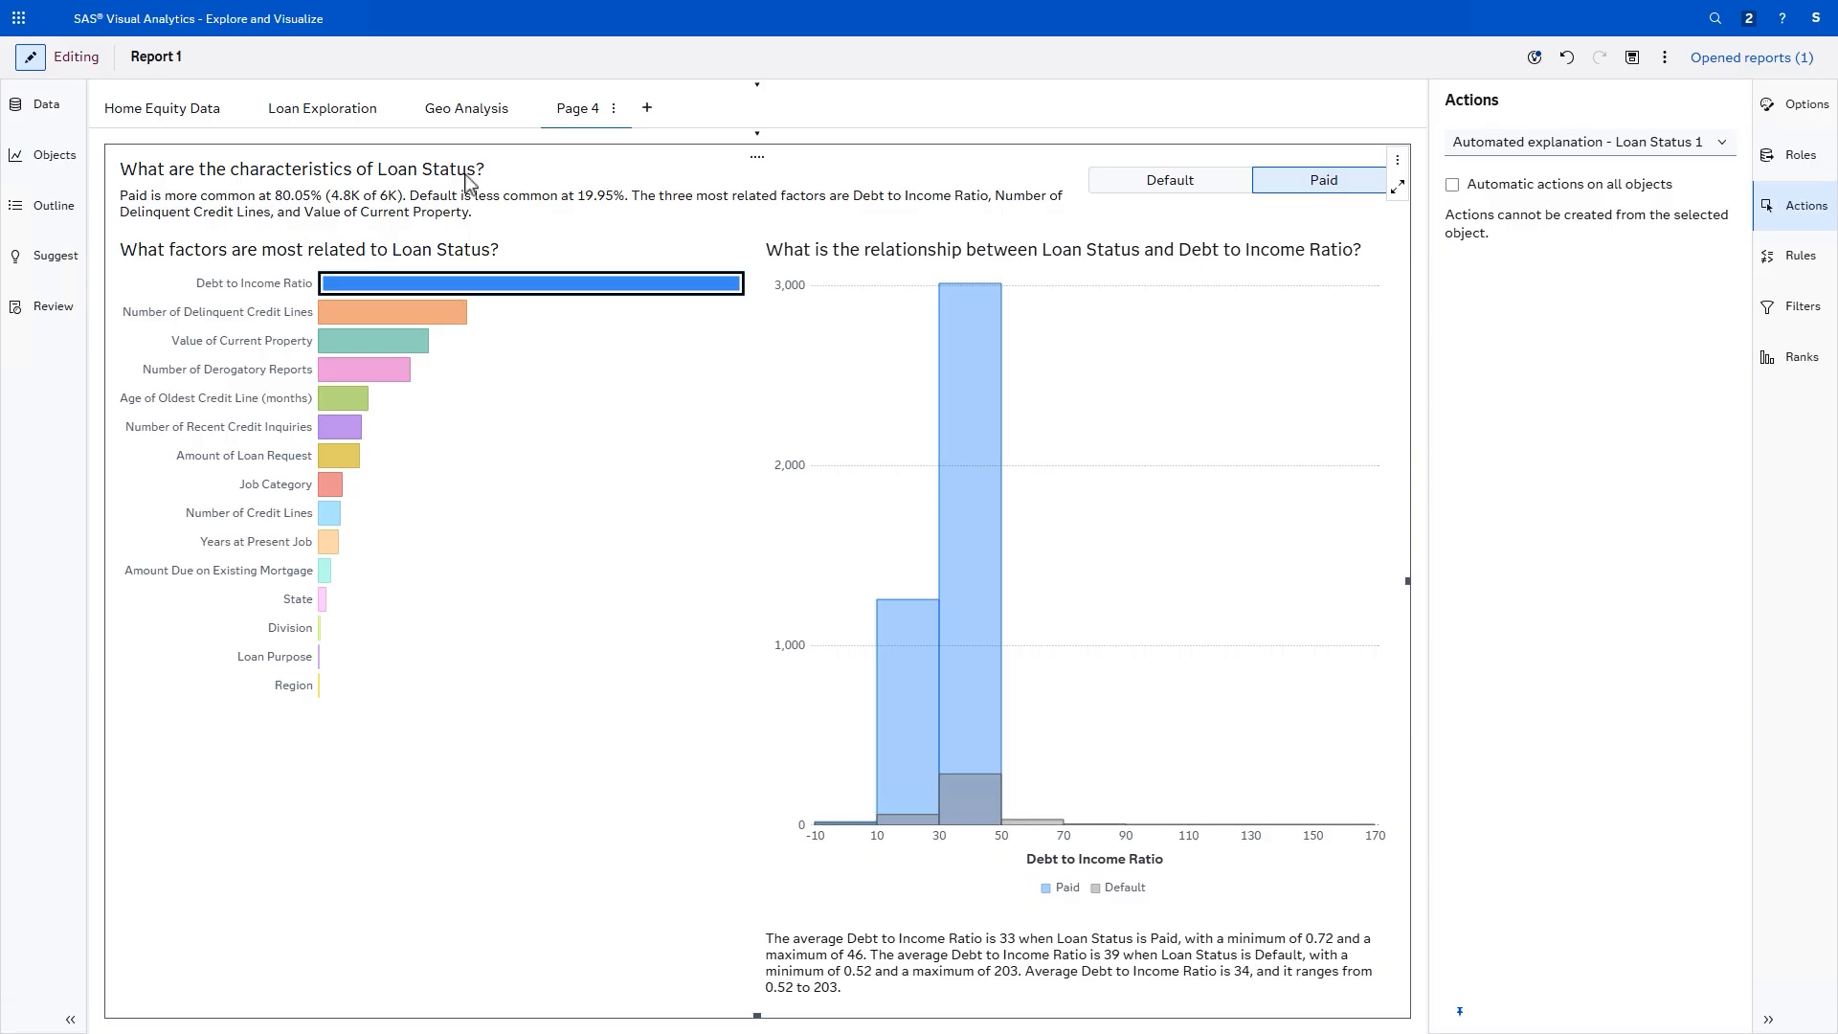
Step: Rename Page 4 as Predict Loan Status
double_click(578, 109)
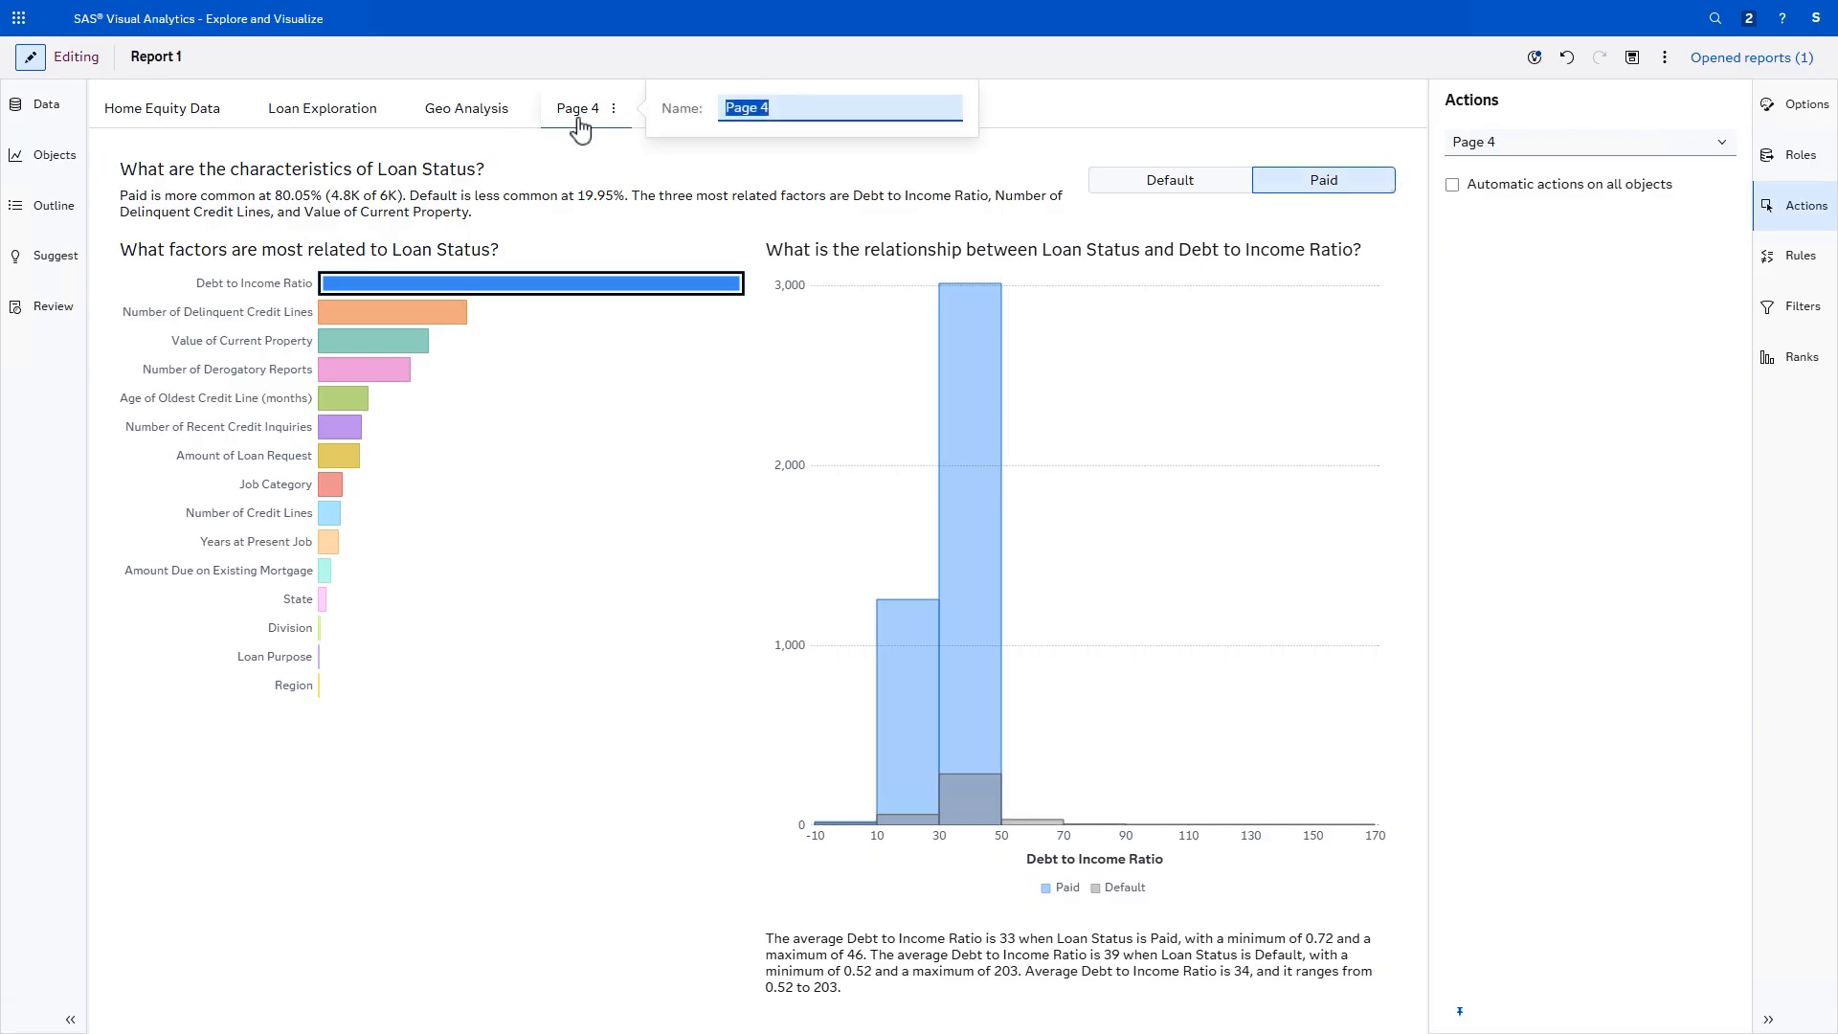
type("Predict Loan Status")
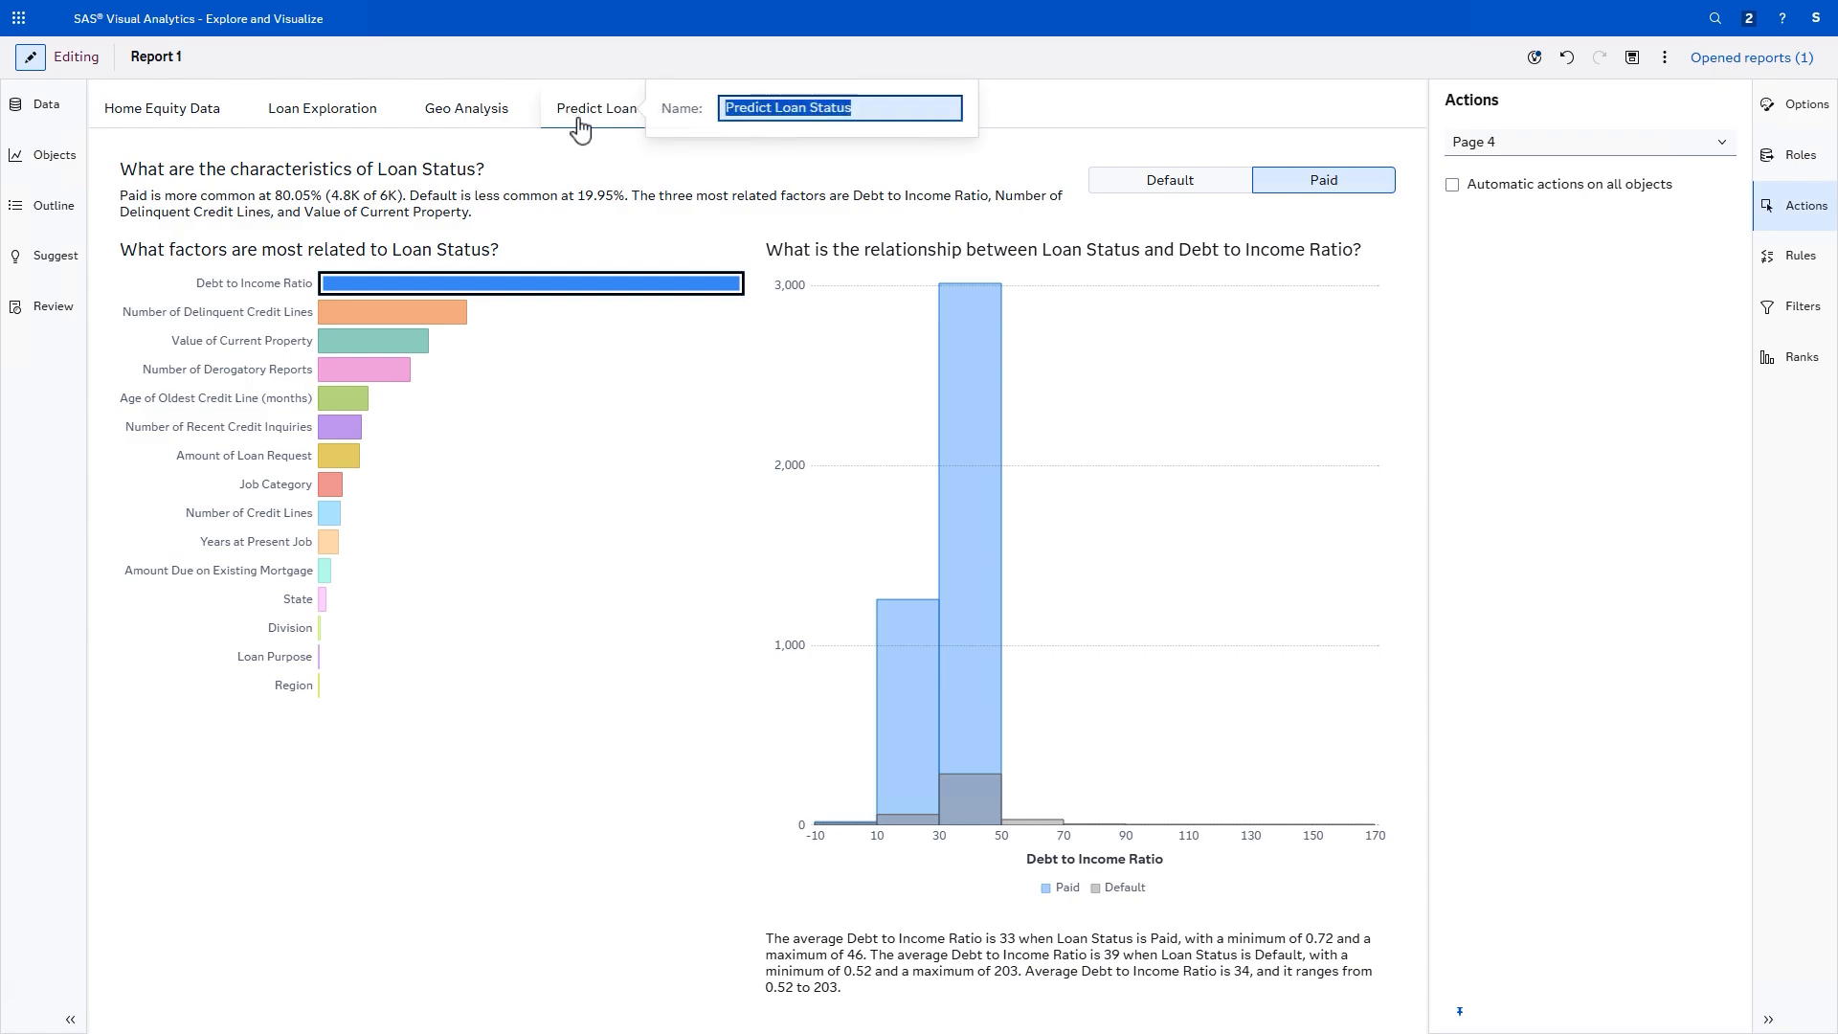
key("Return")
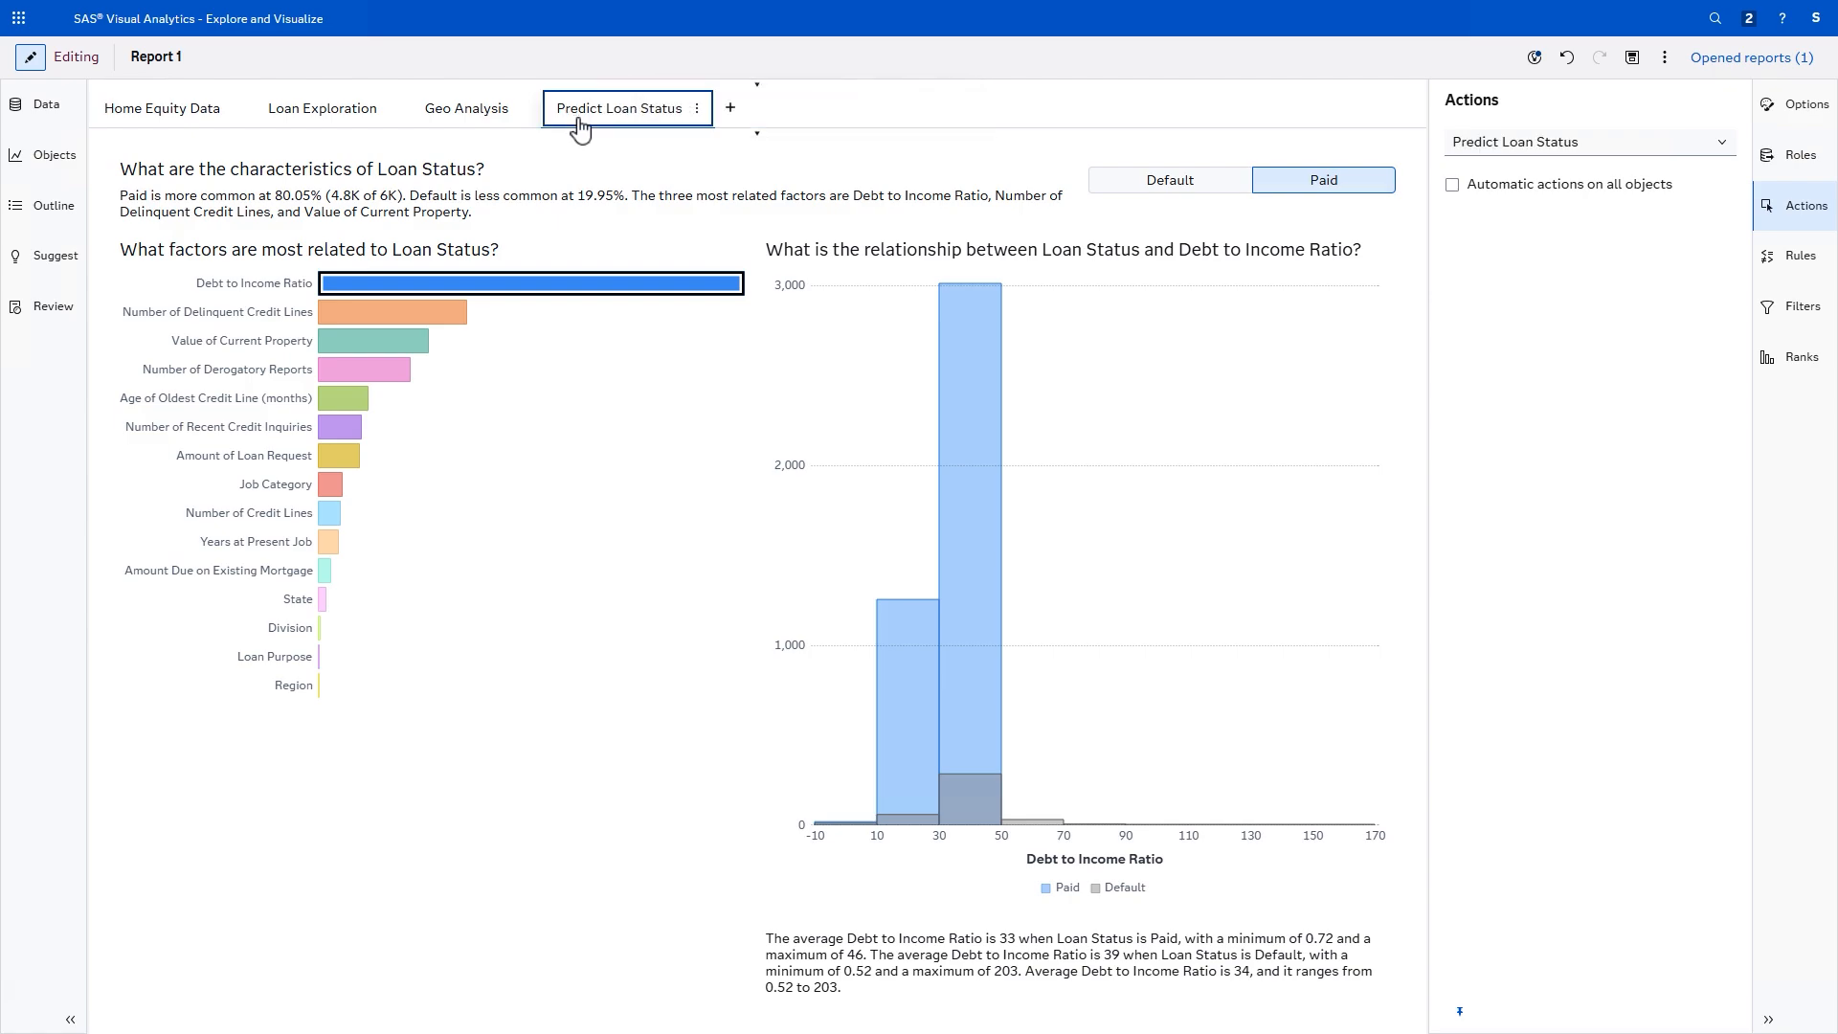
Step: Duplicate the Loan Status automated explanation as a Gradient boosting model on the same page and dismiss the notification
left_click(680, 371)
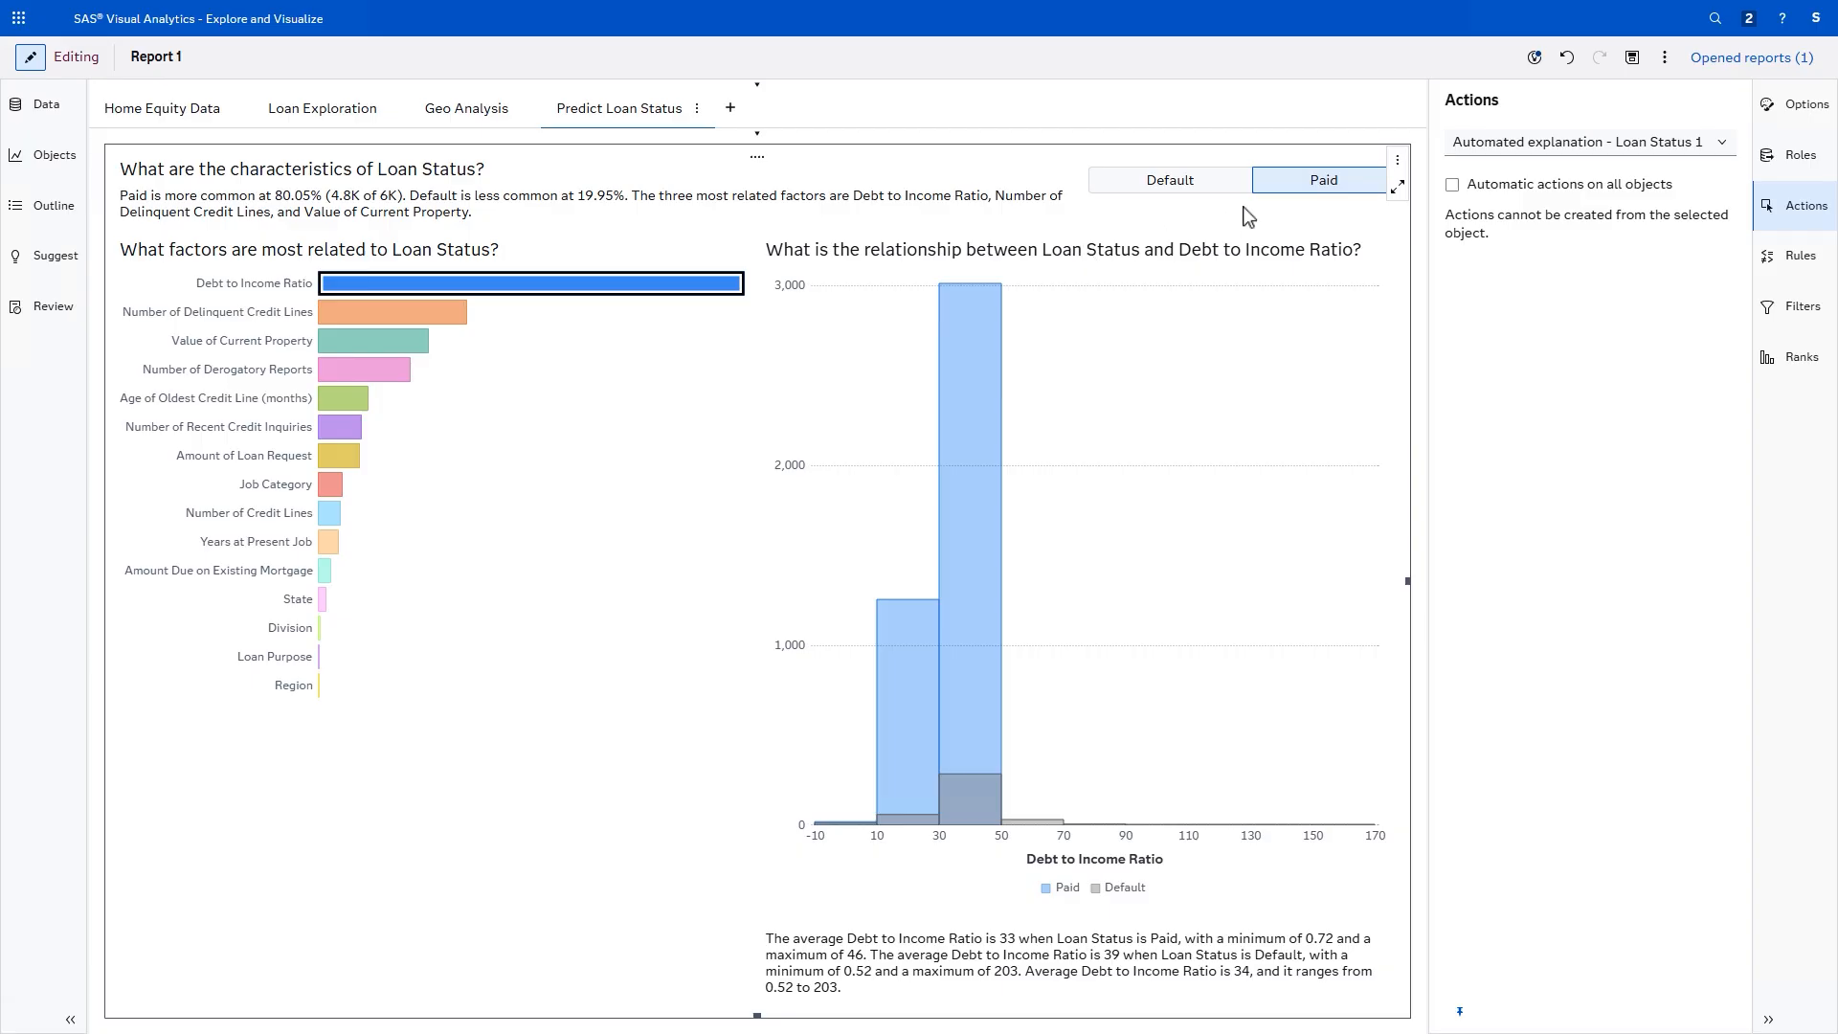
left_click(1398, 163)
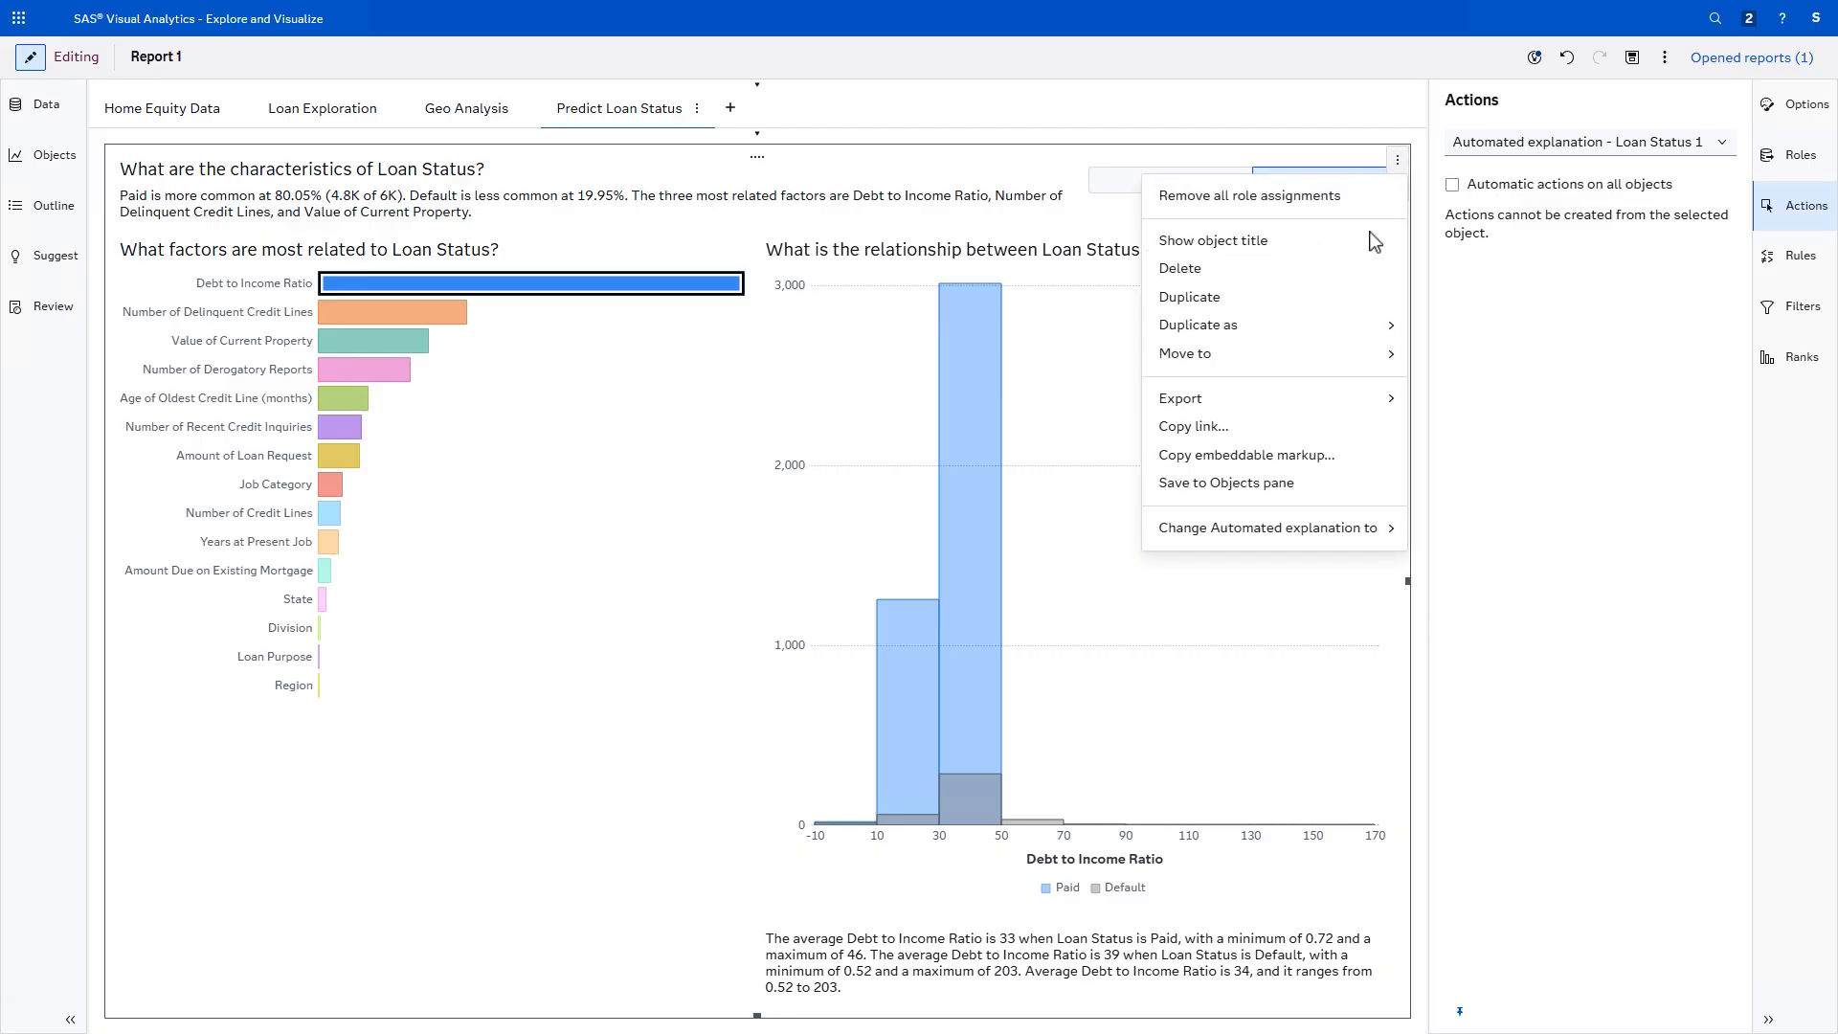
mouse_move(1363, 333)
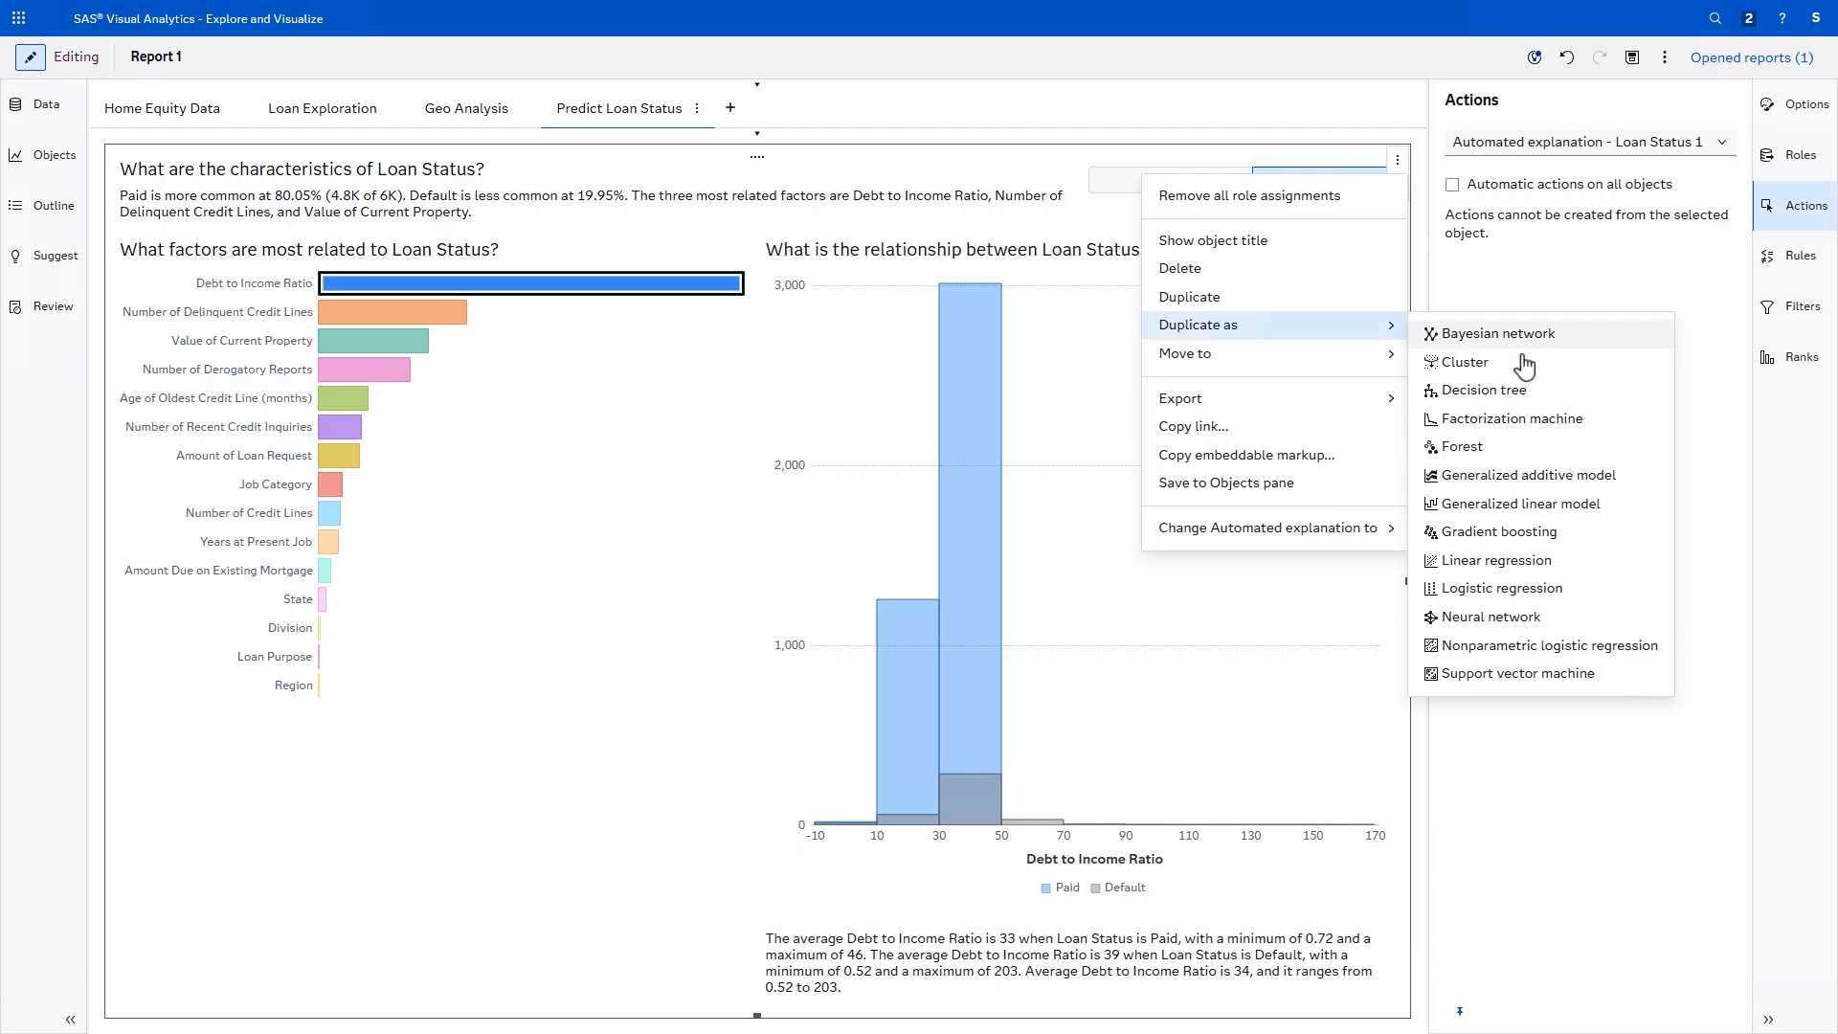
left_click(1586, 542)
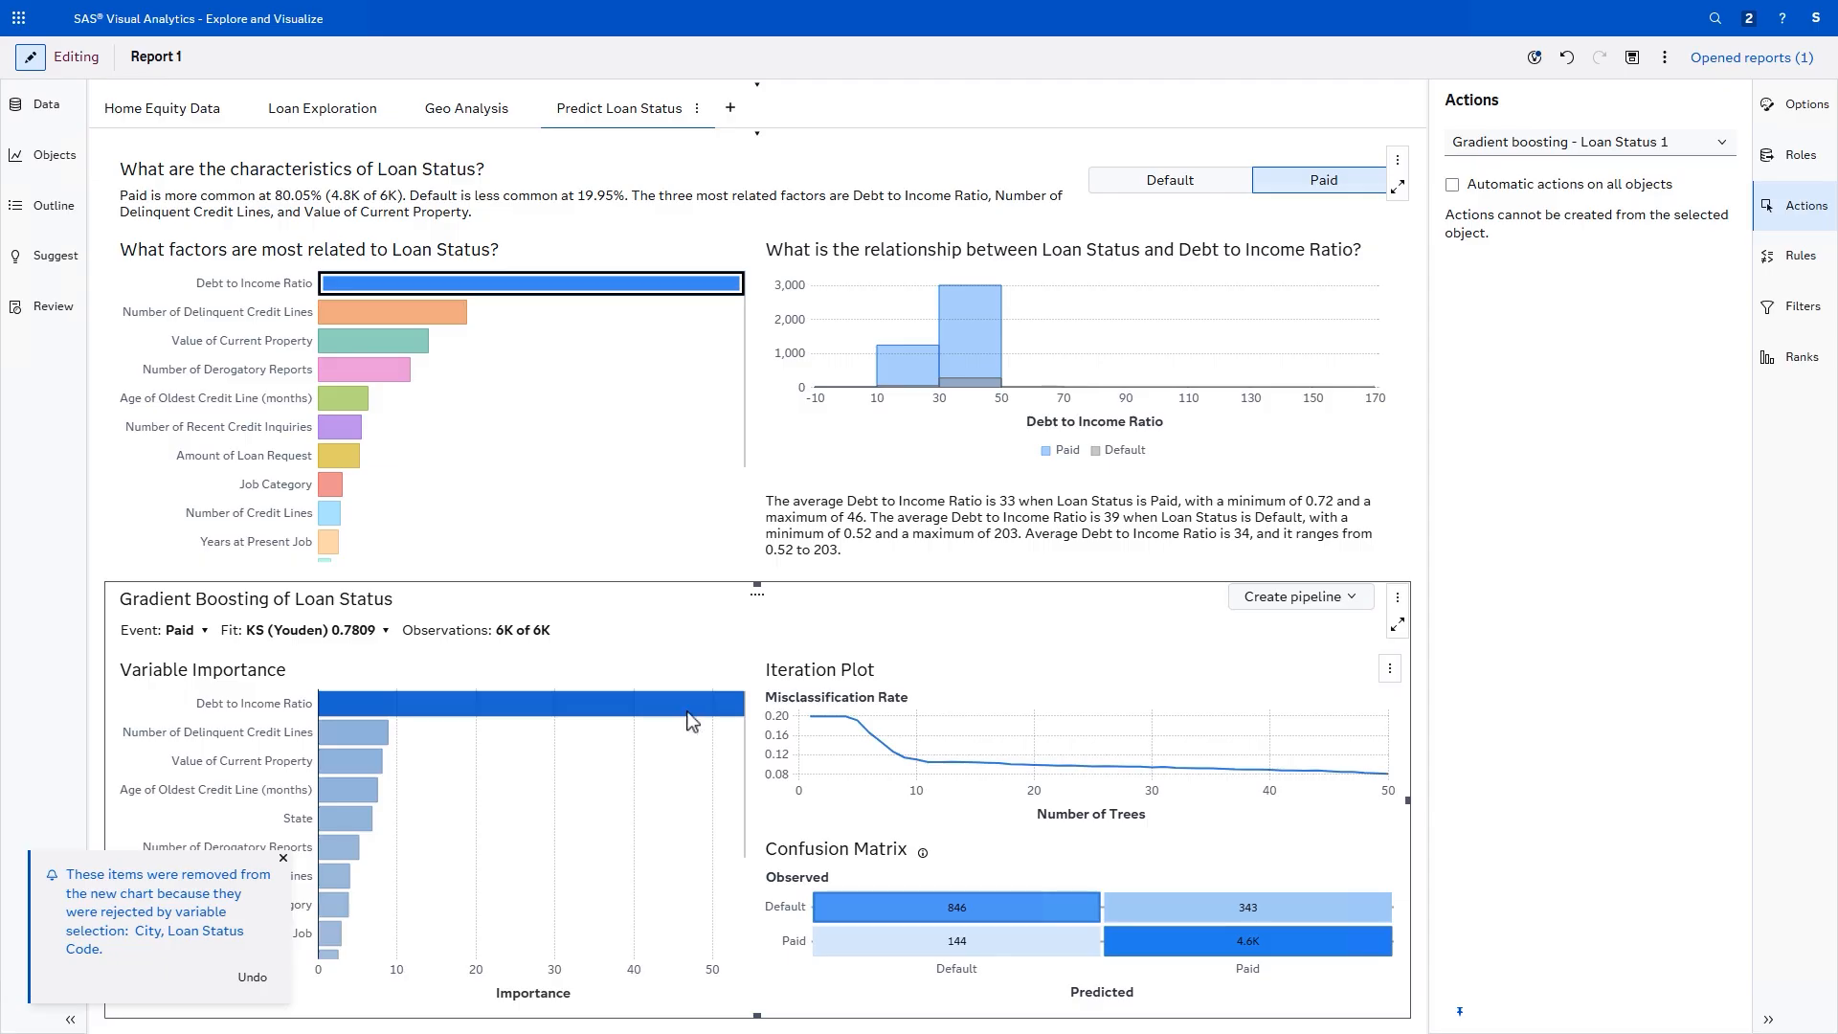
left_click(282, 859)
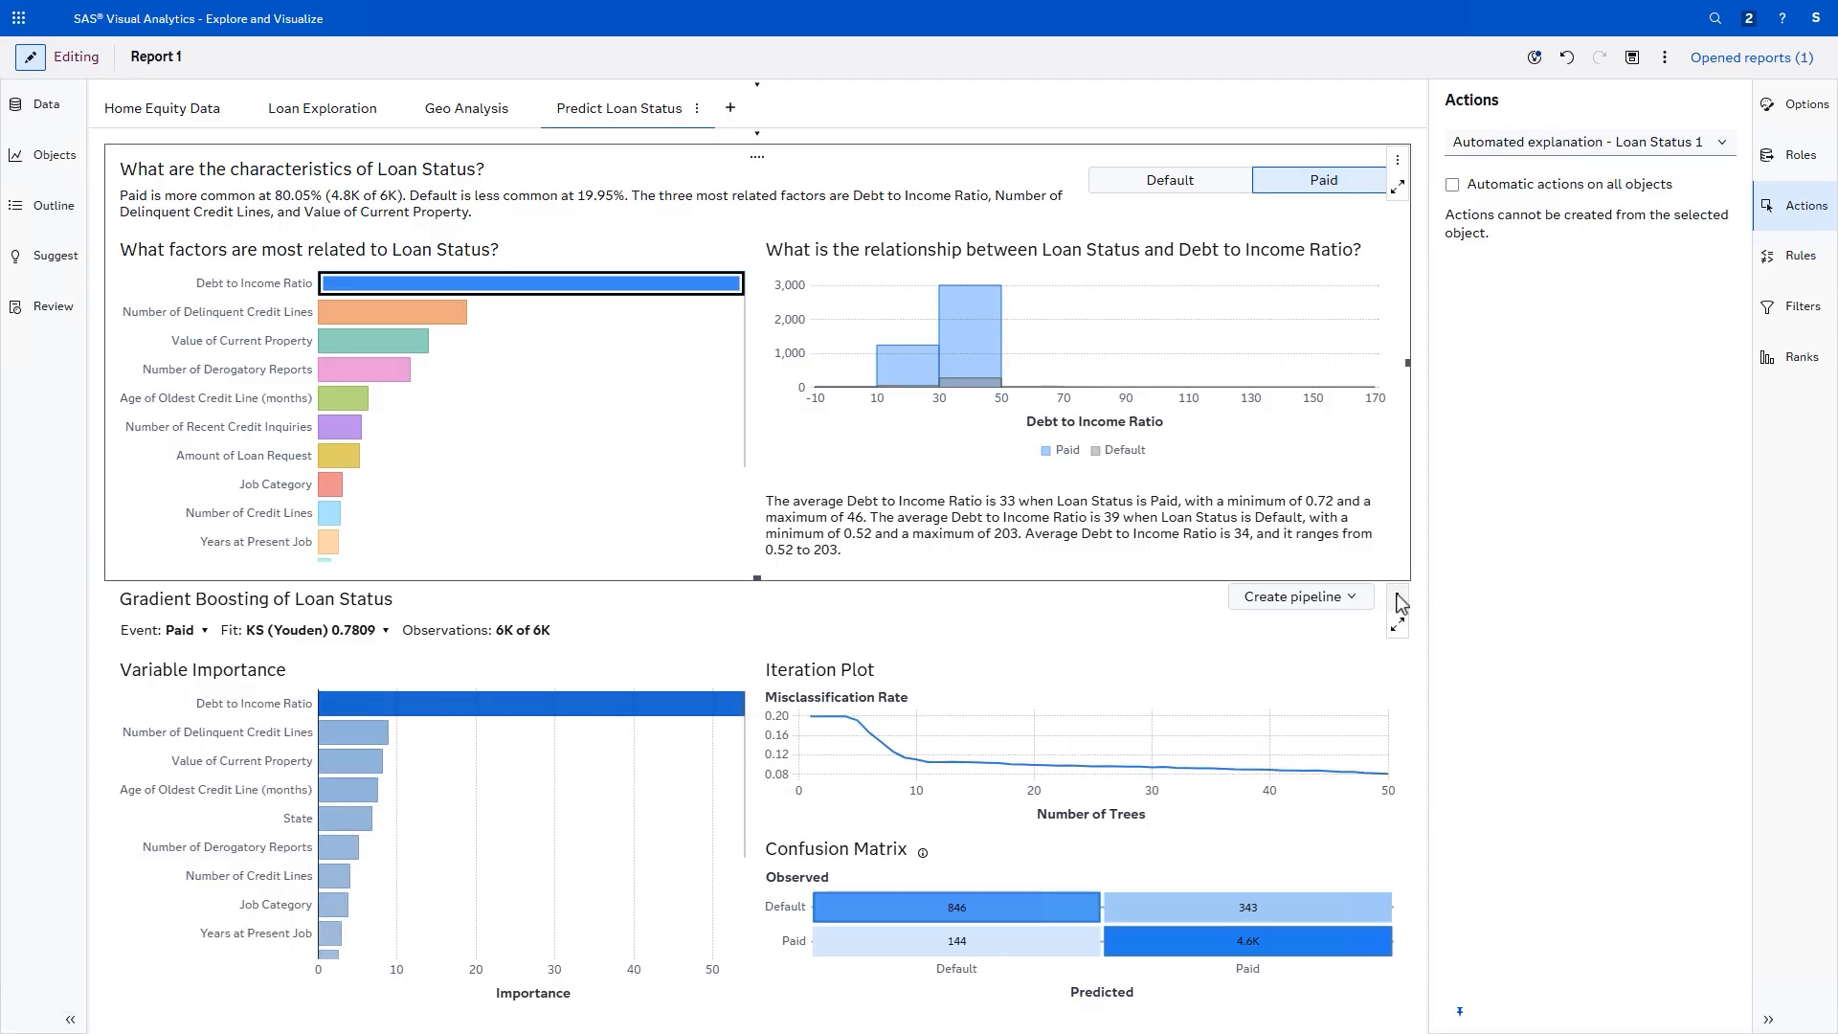
Step: Look at the pipeline creation options for the gradient boosting model without choosing one
left_click(1353, 606)
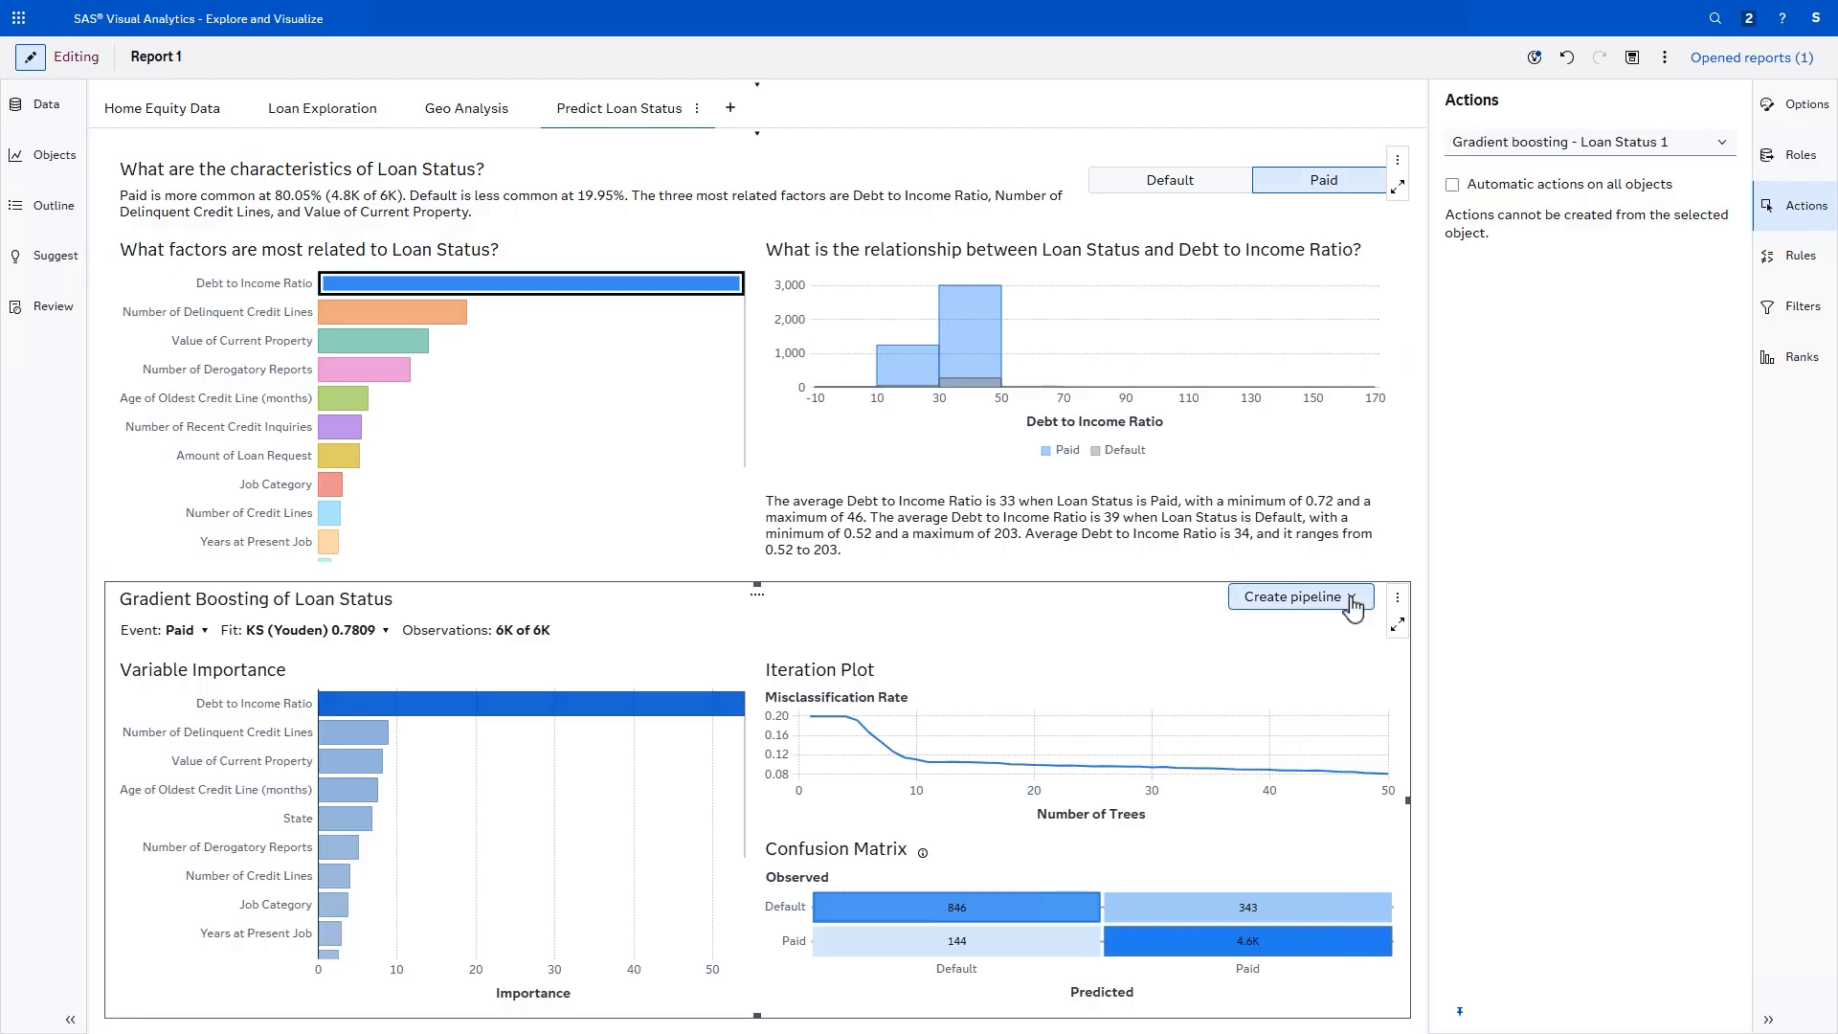
left_click(1352, 601)
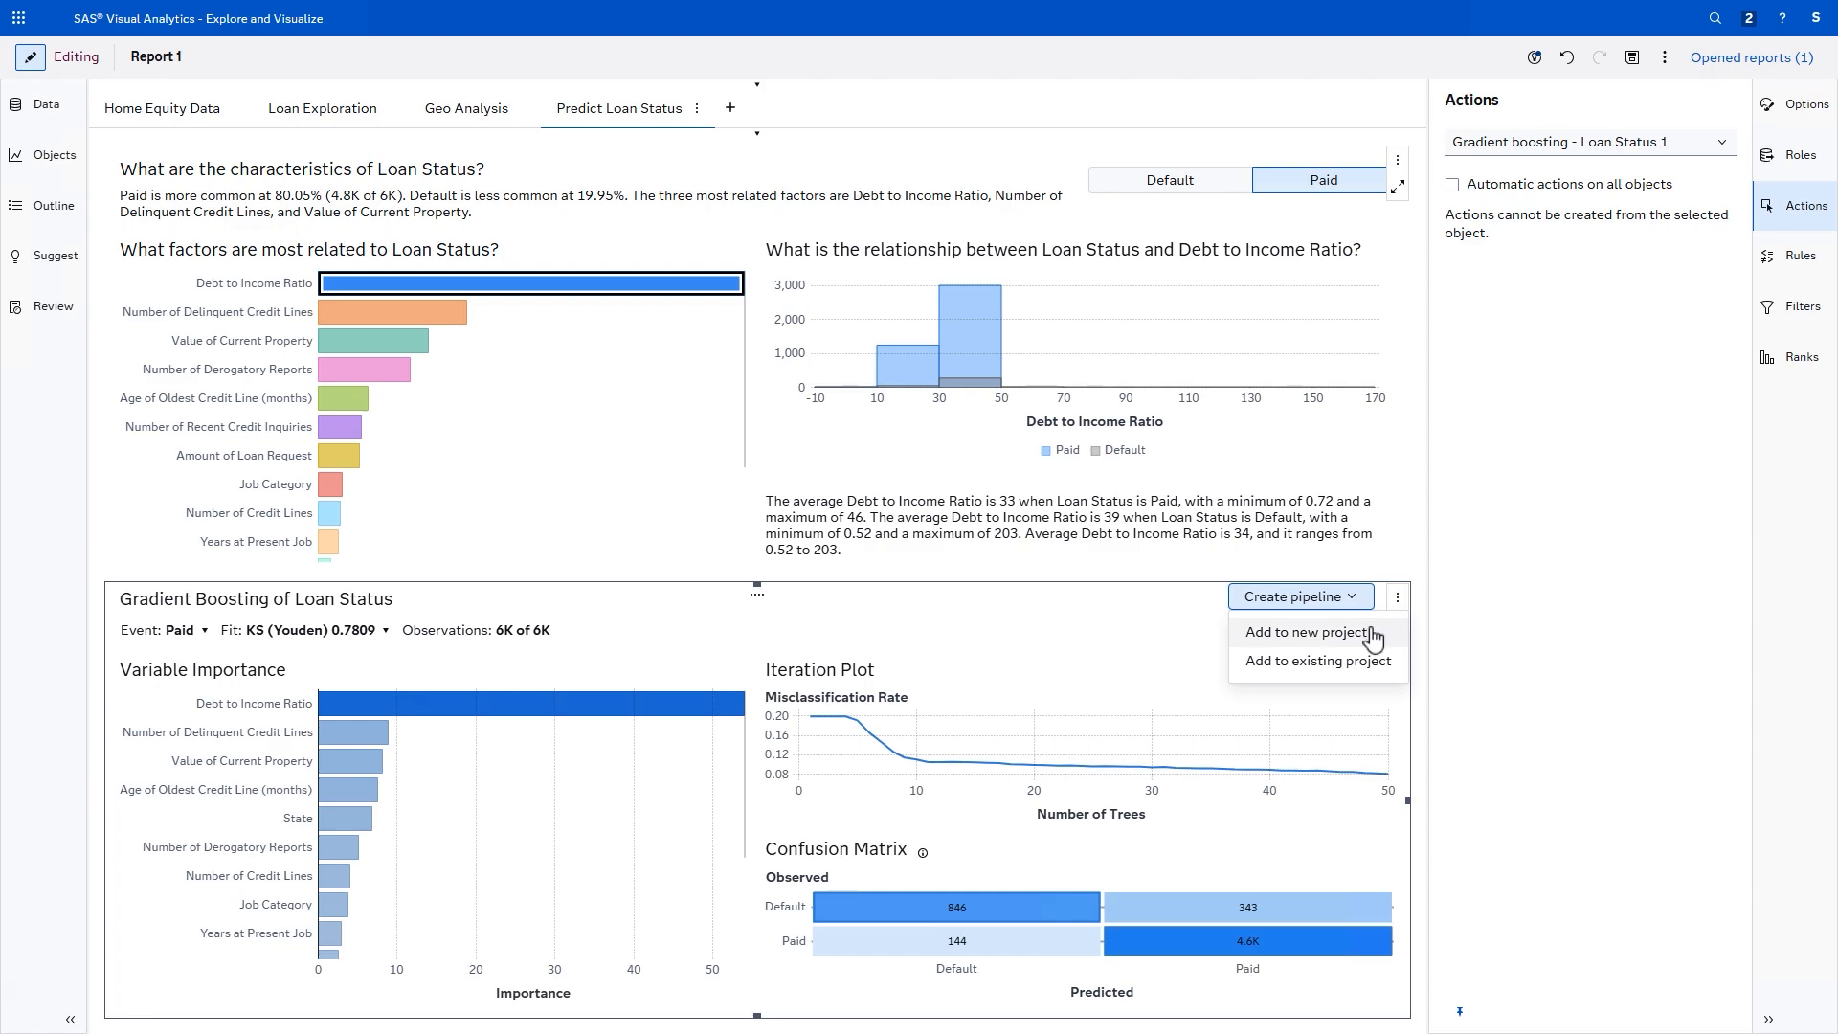
left_click(1200, 618)
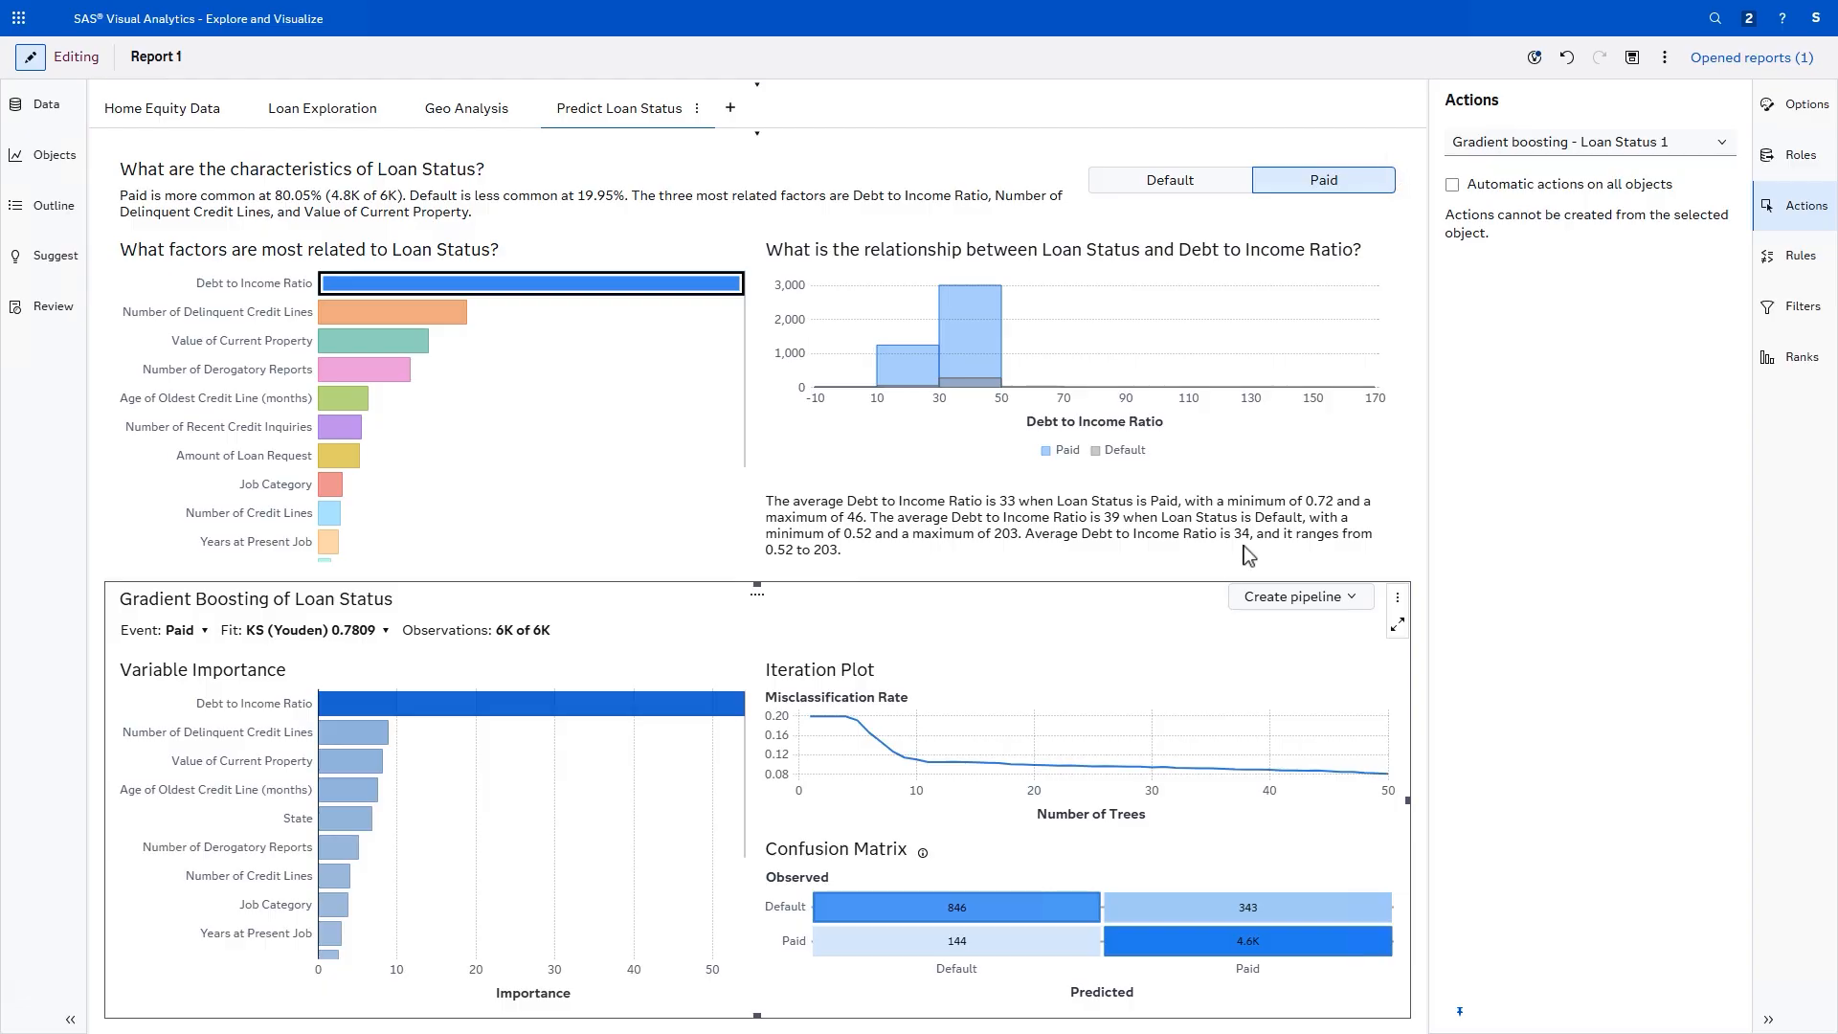
Step: Save the report in My Folder under the name Home Equity Report
left_click(1633, 59)
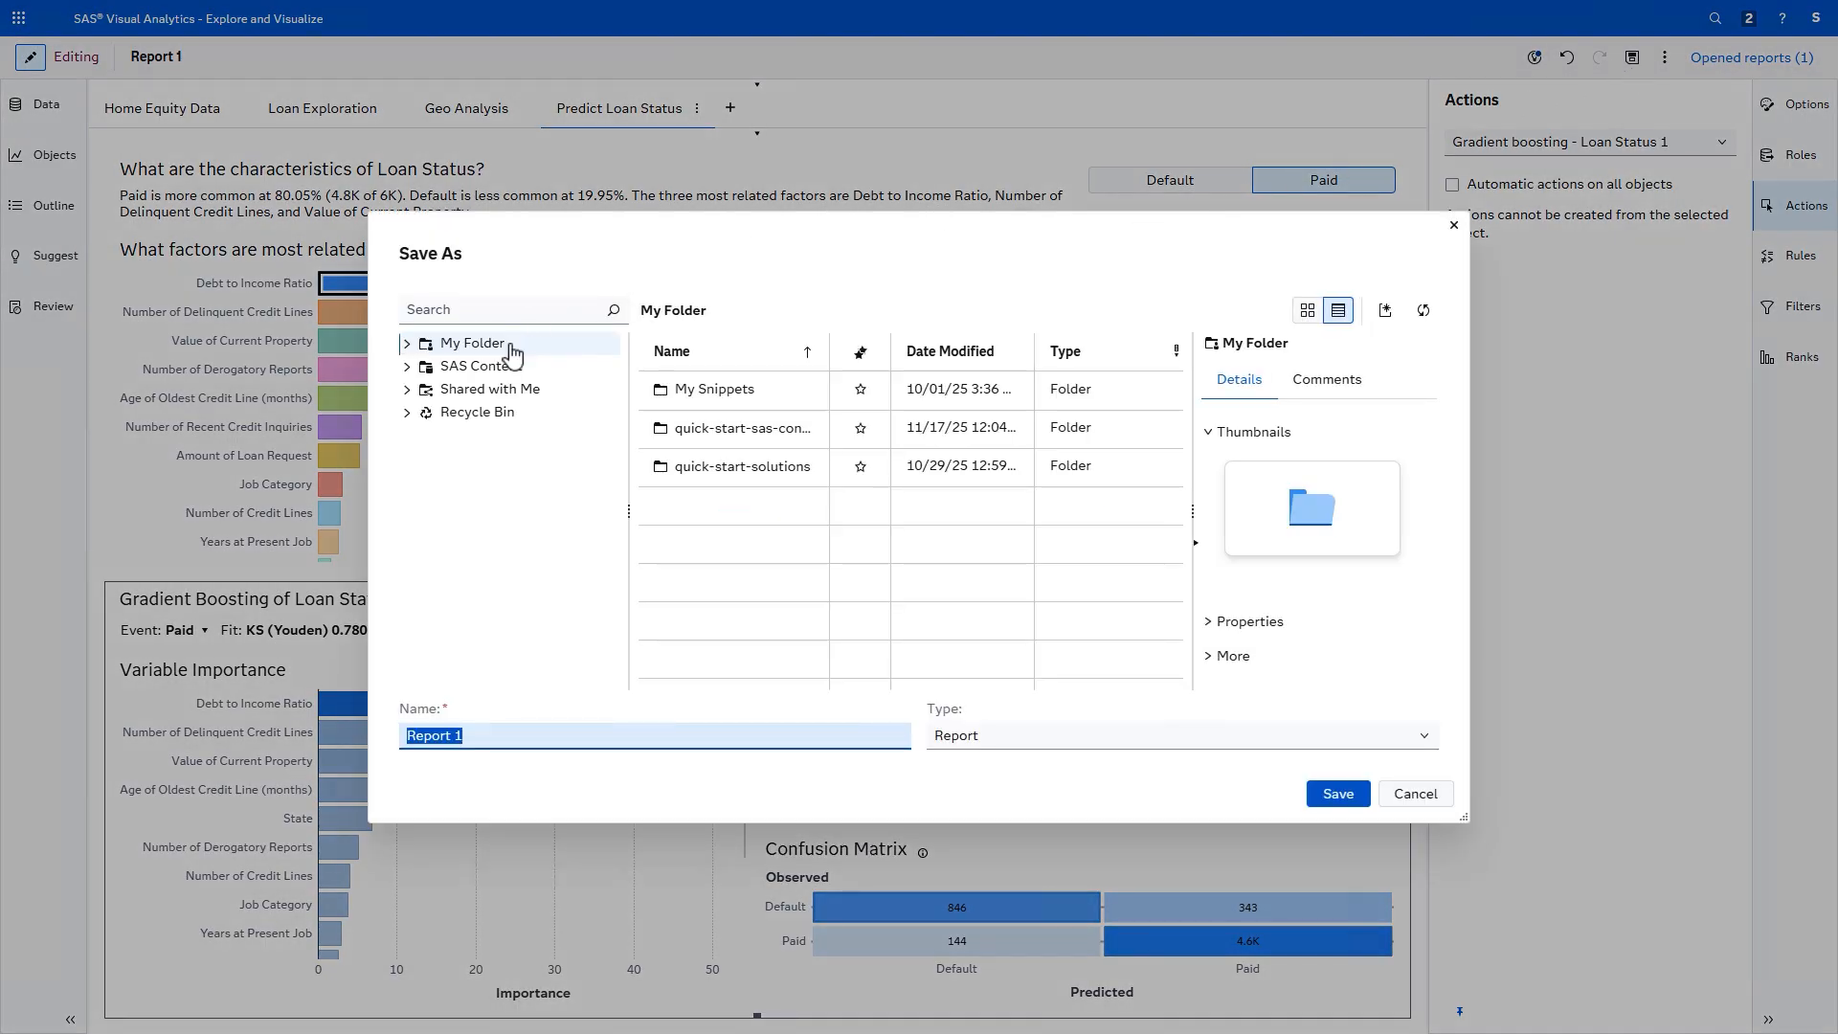
left_click(510, 349)
left_click(514, 733)
type("Home Equity")
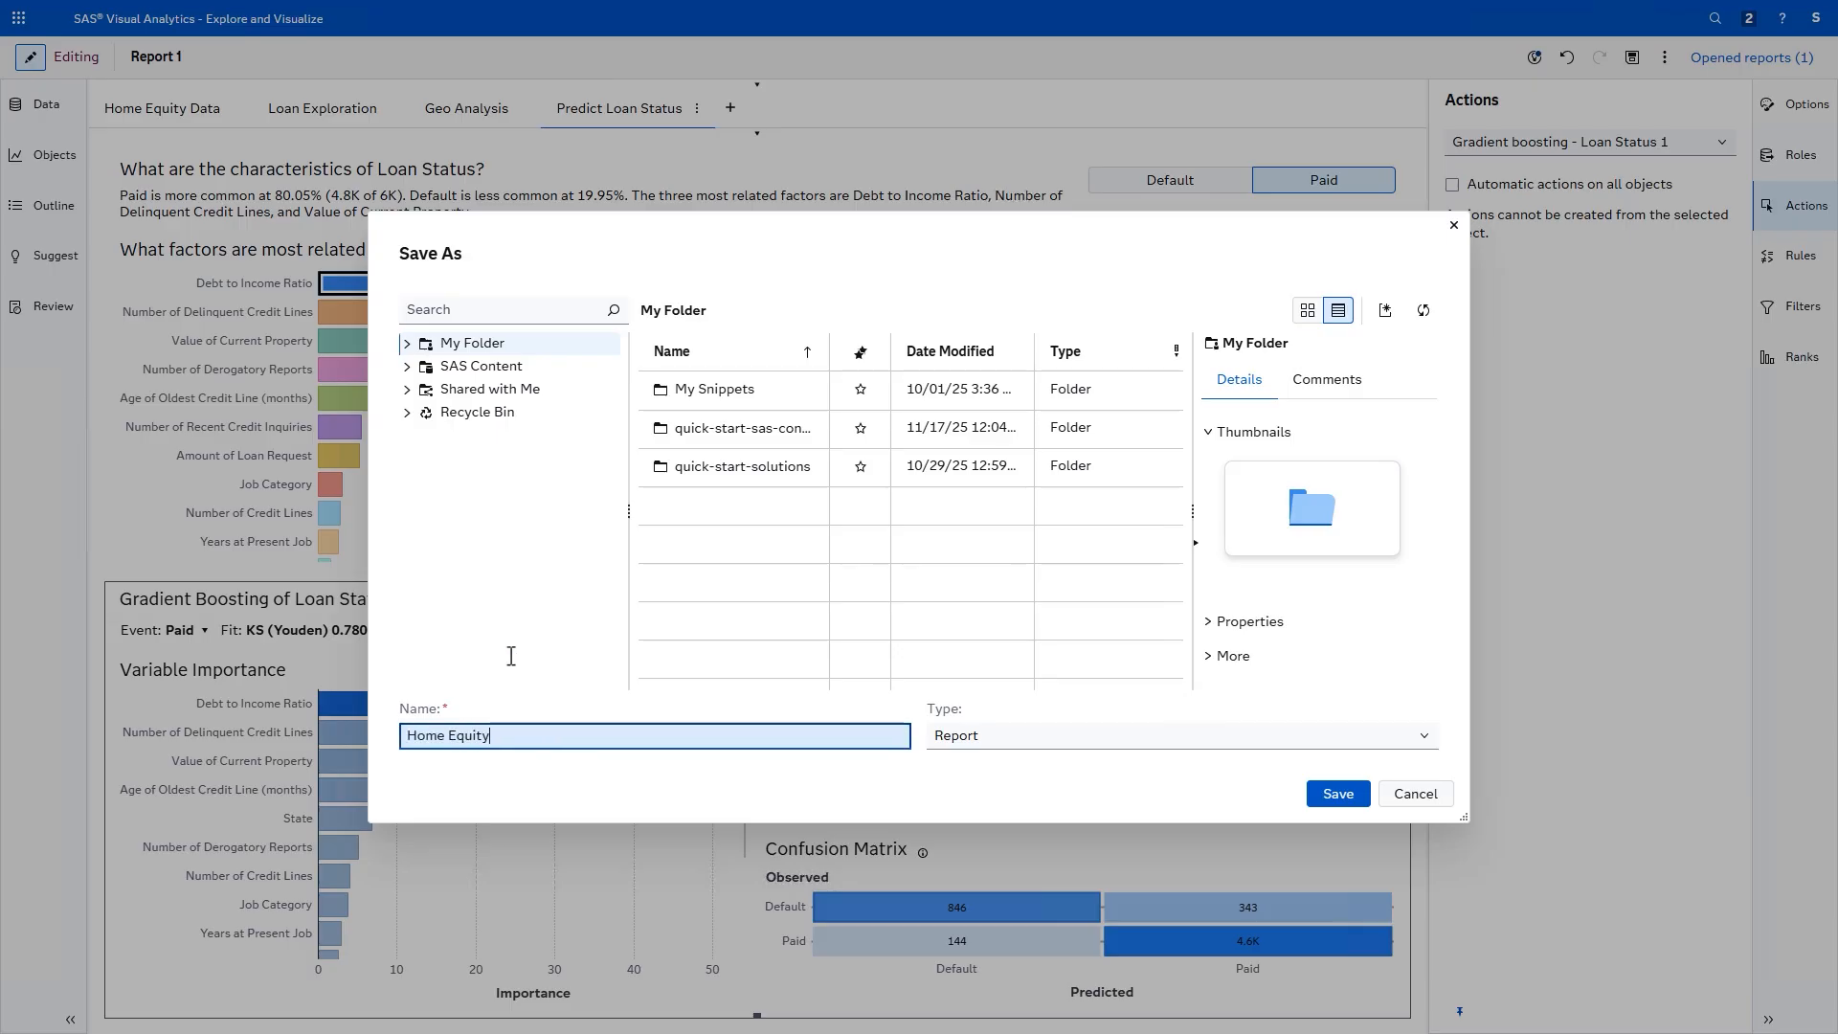
type(" Report")
left_click(1325, 794)
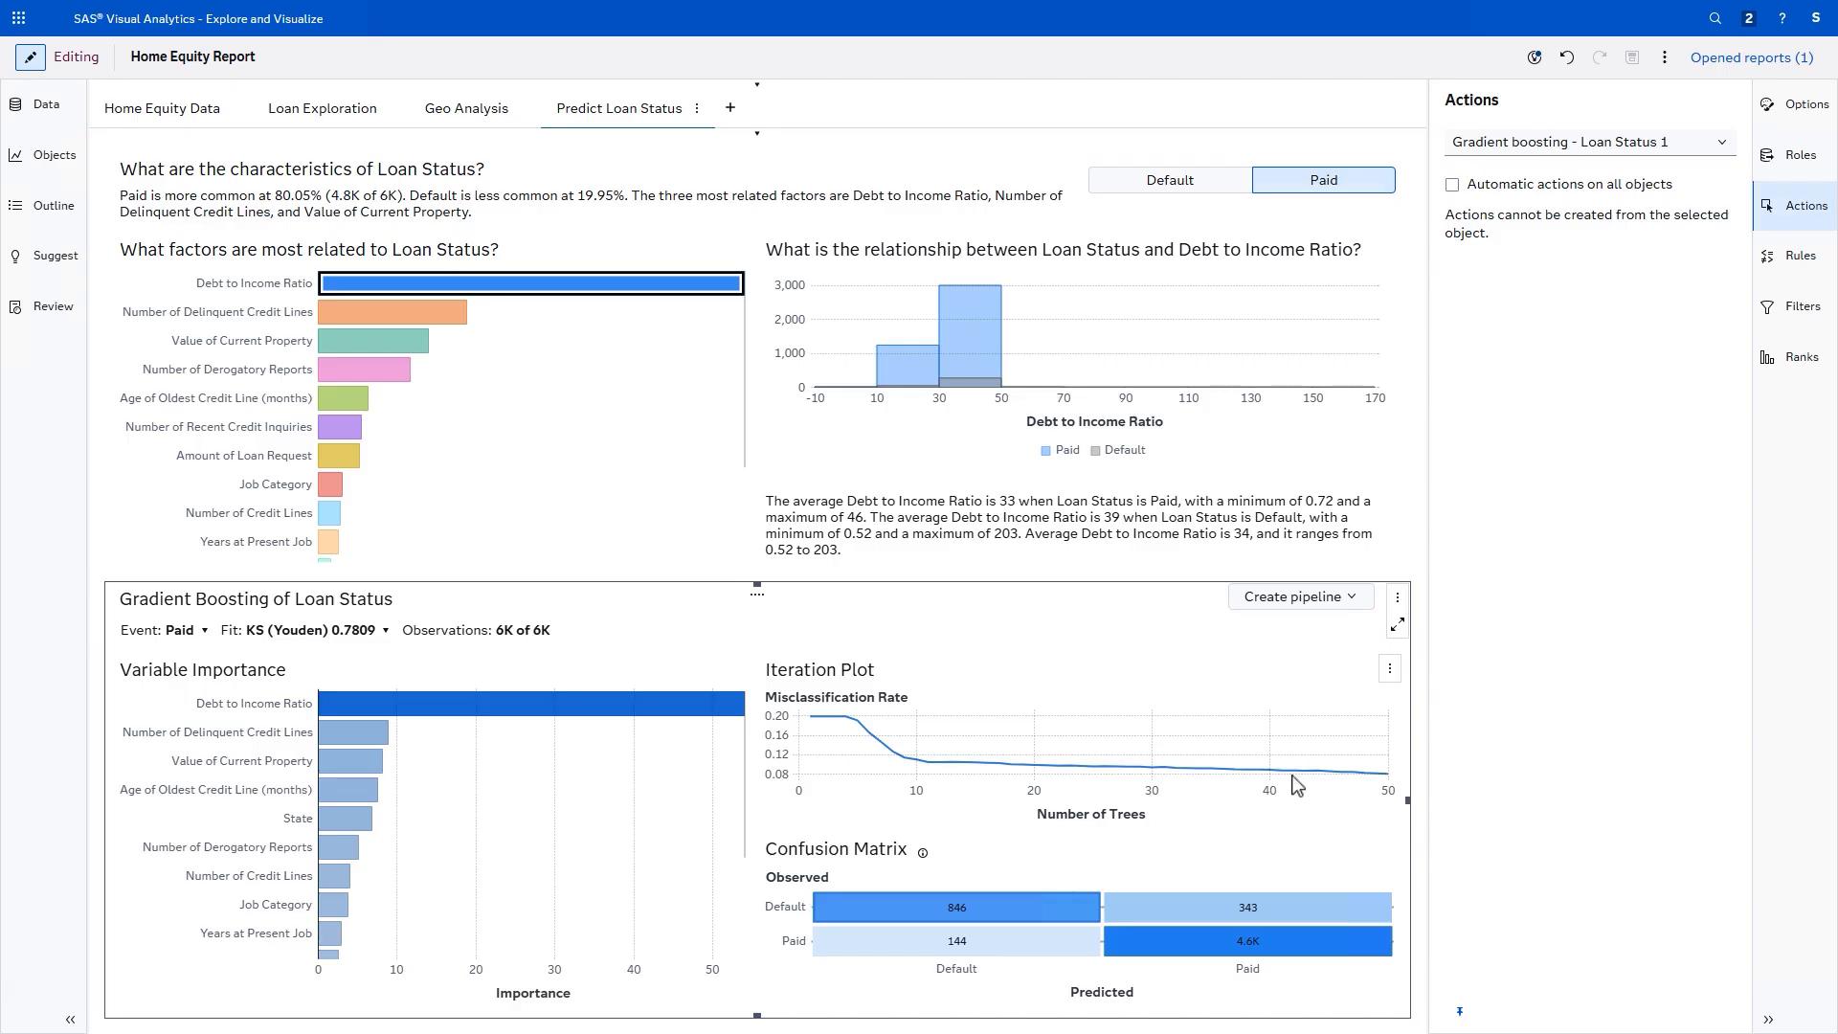
Step: Switch the report to viewing mode and filter the Loan Exploration page by South, followed by West
left_click(29, 59)
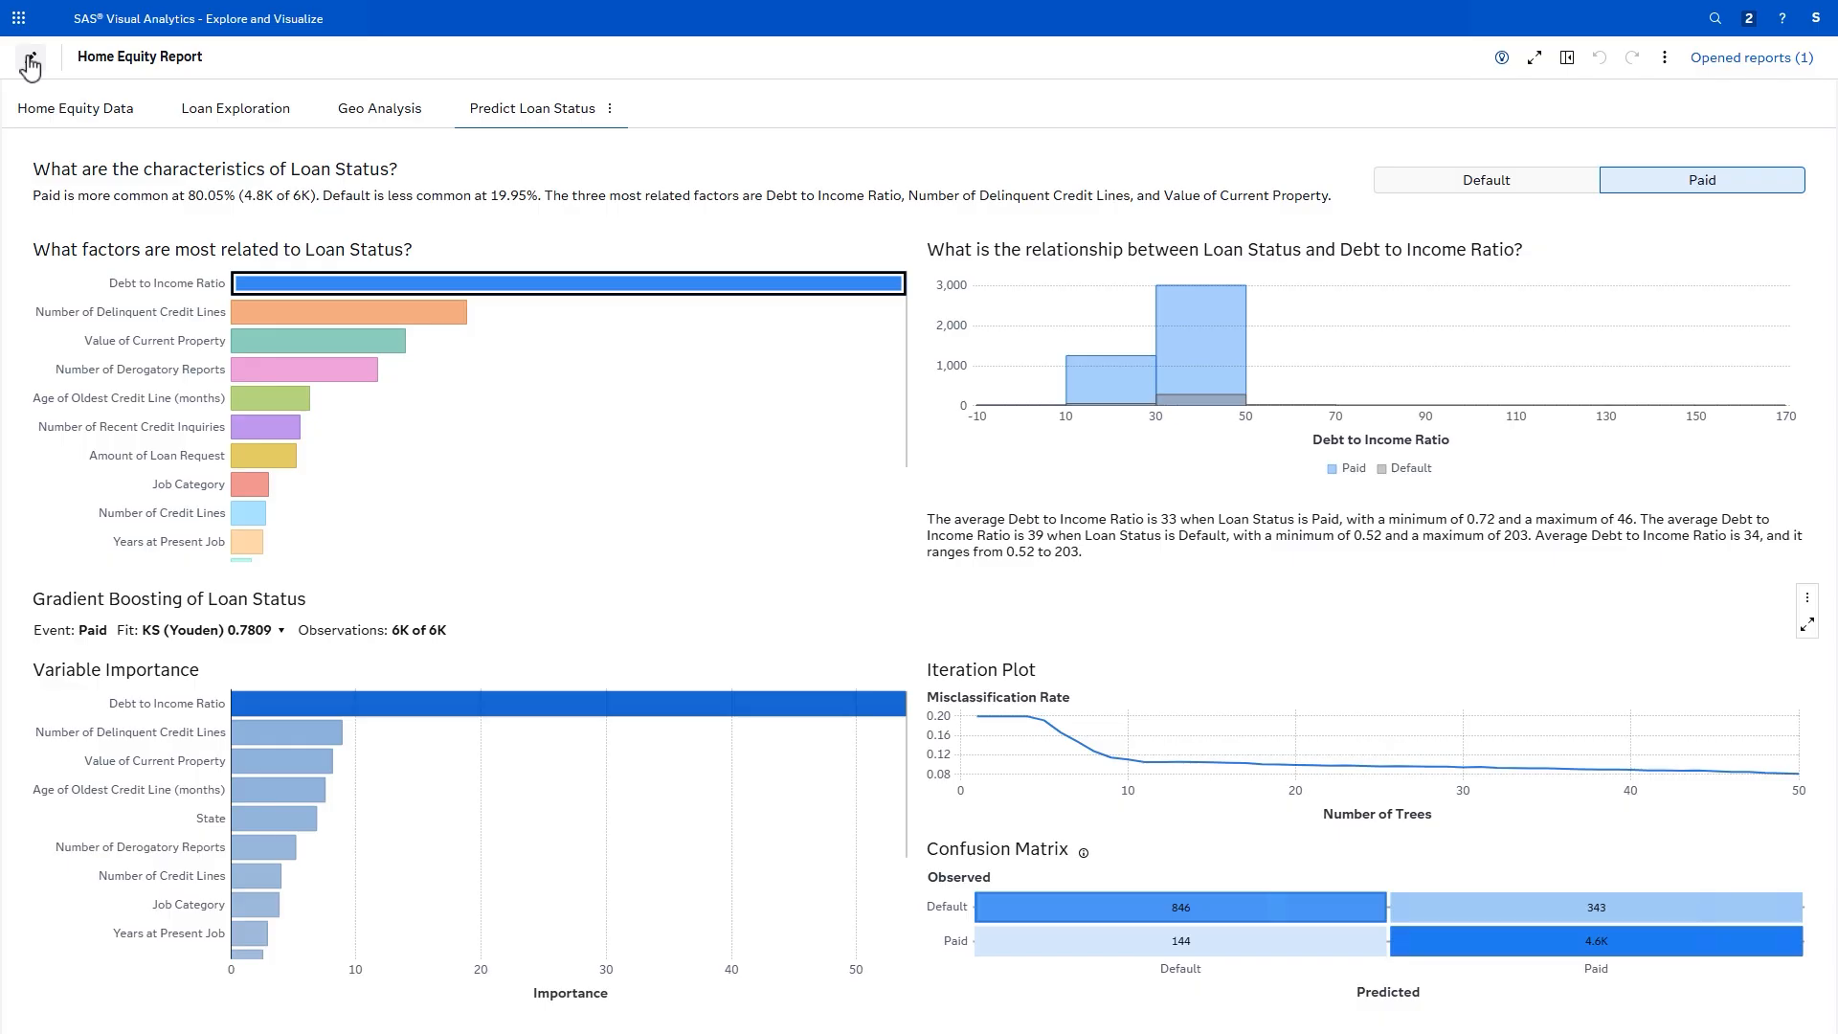
left_click(243, 113)
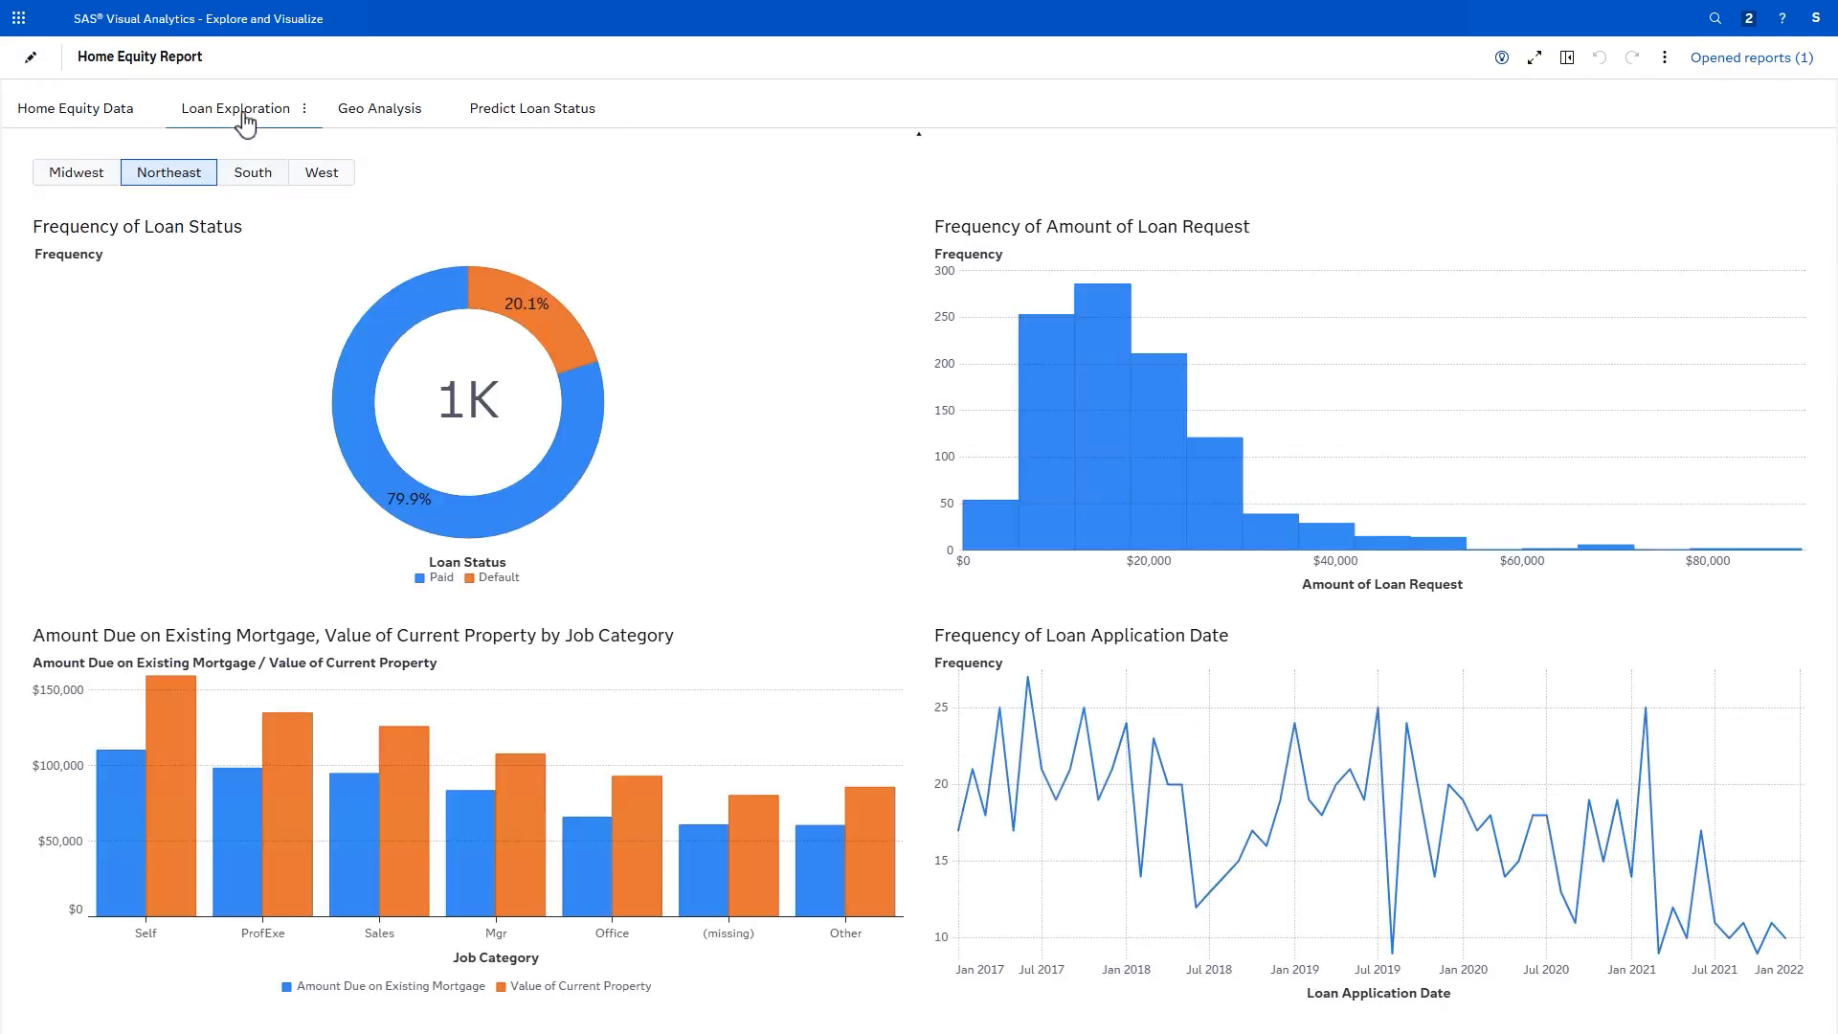
left_click(252, 178)
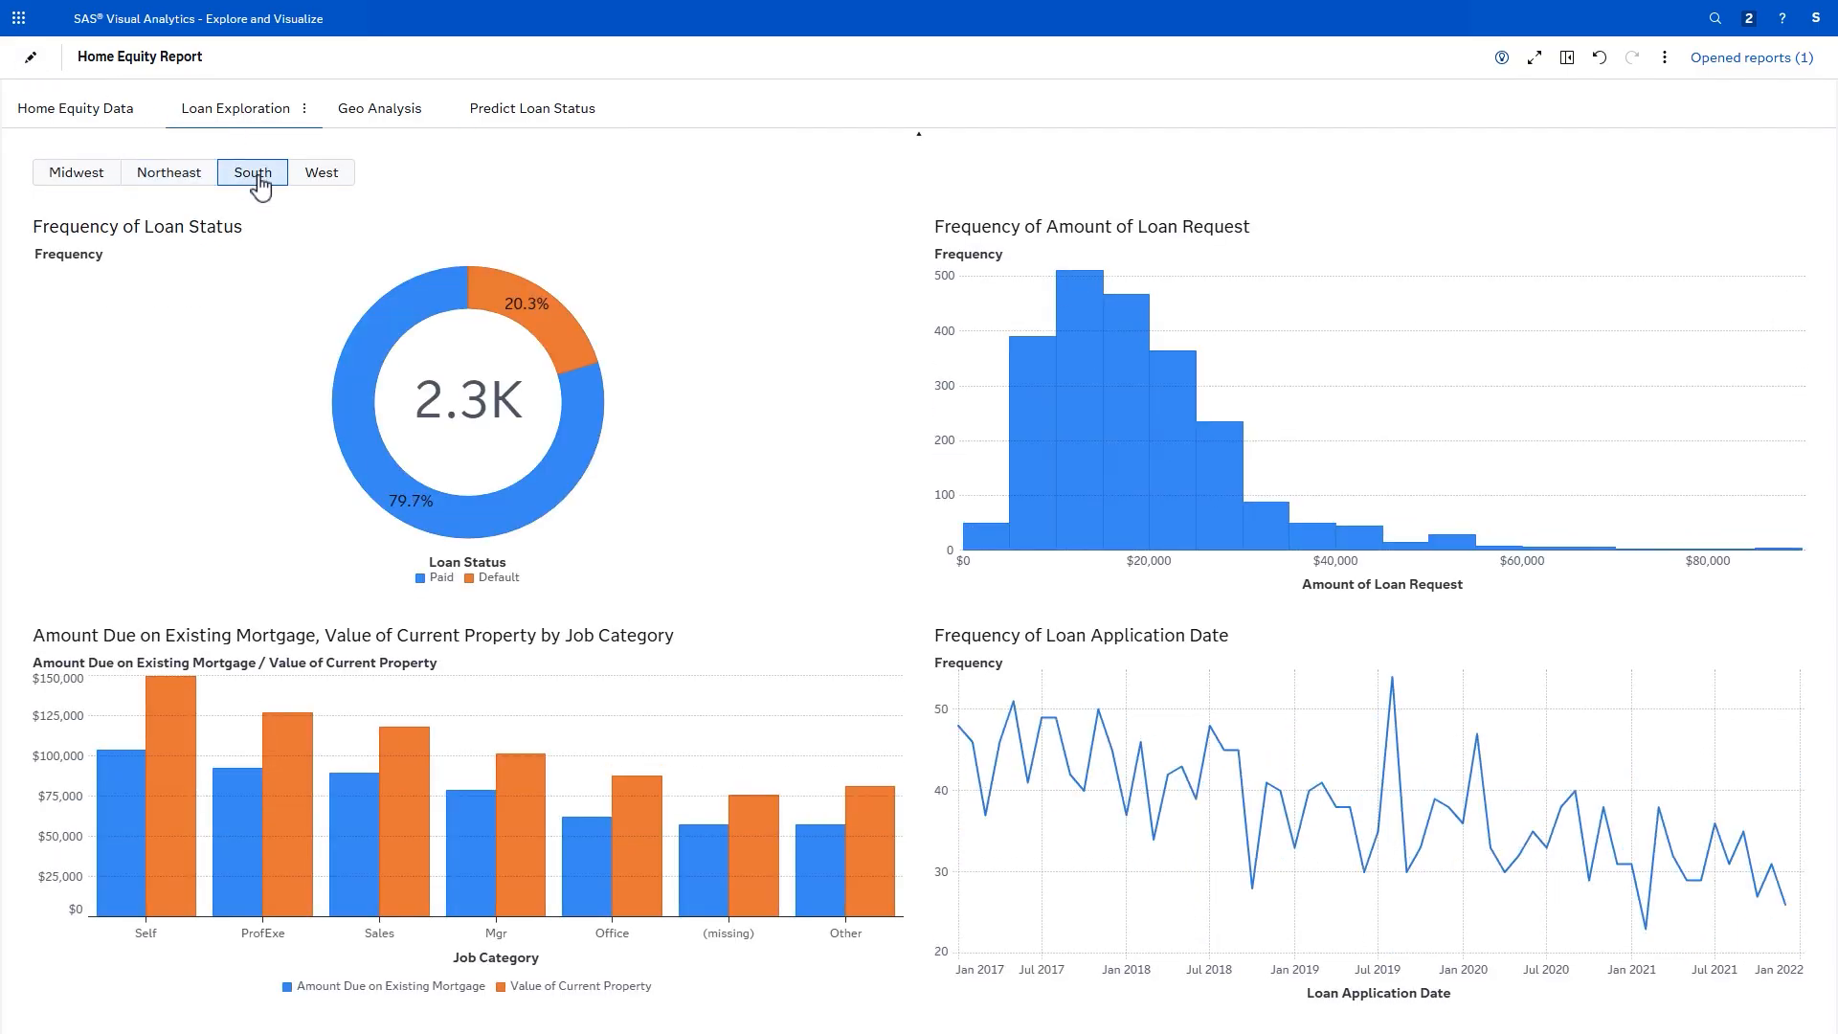
left_click(322, 182)
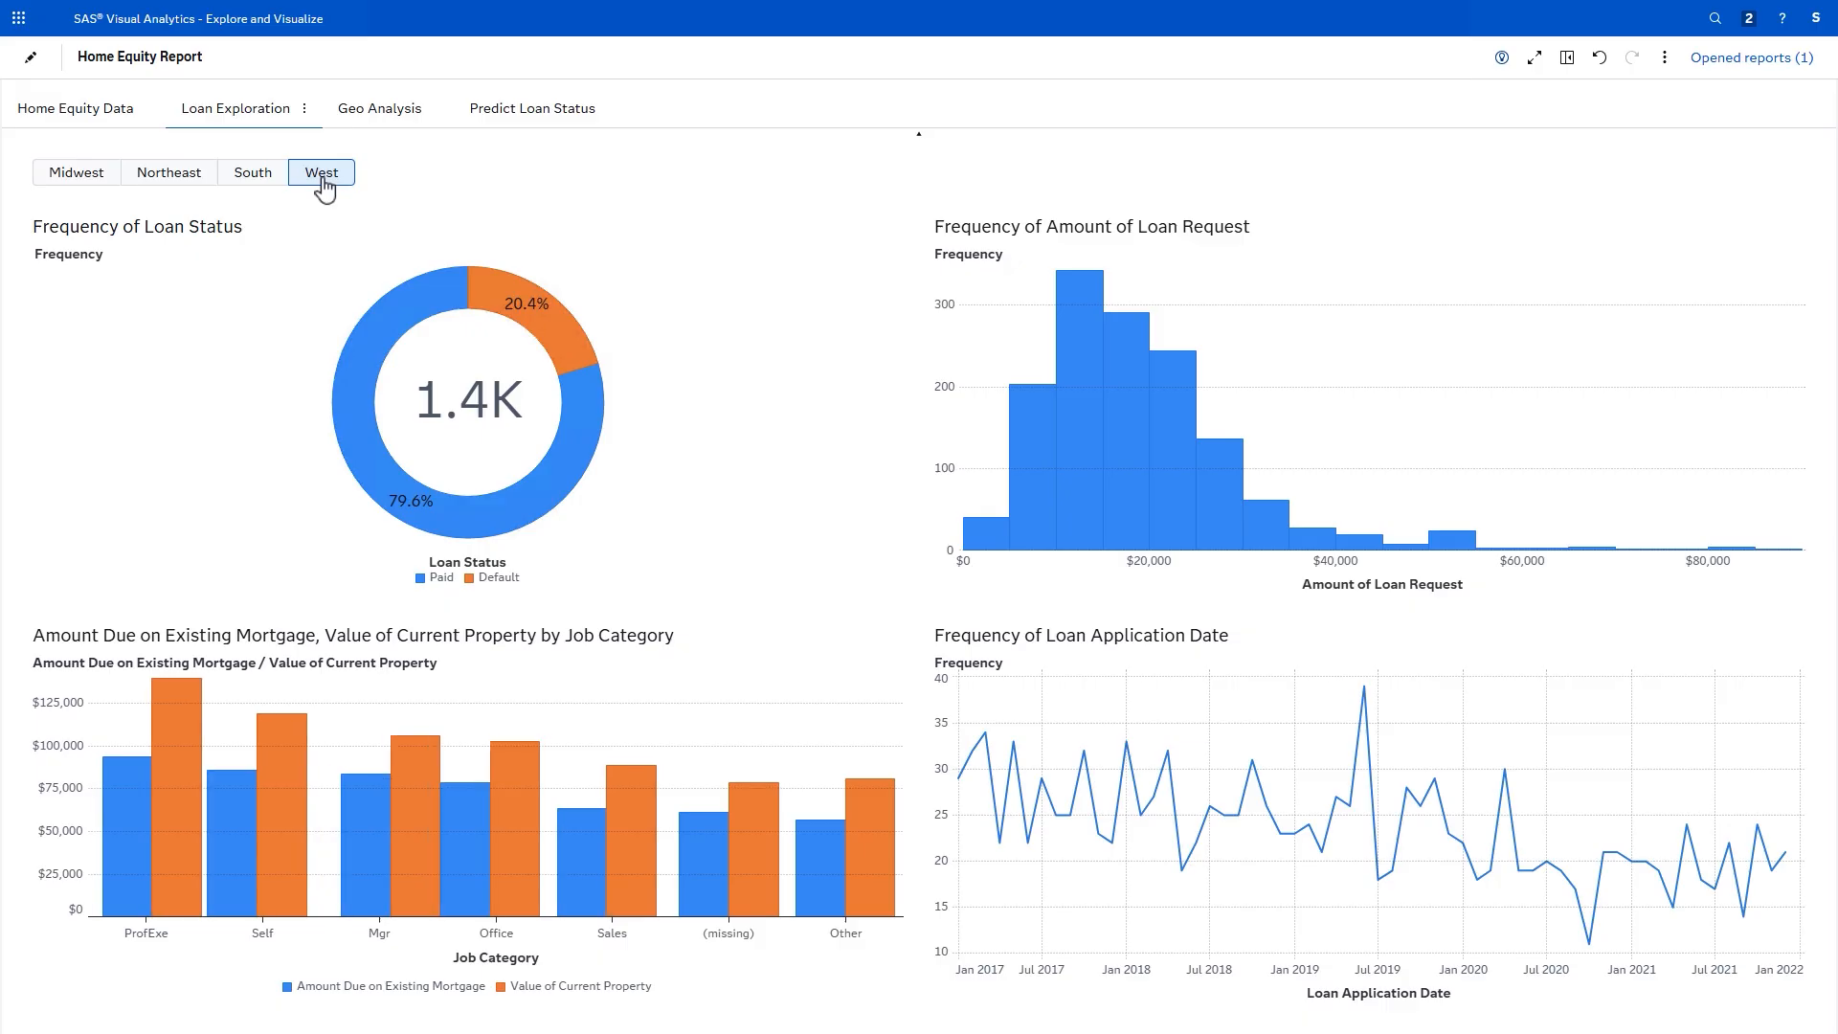
Step: On the Geo Analysis page, drill down the region bar chart into West and its Pacific division
left_click(380, 111)
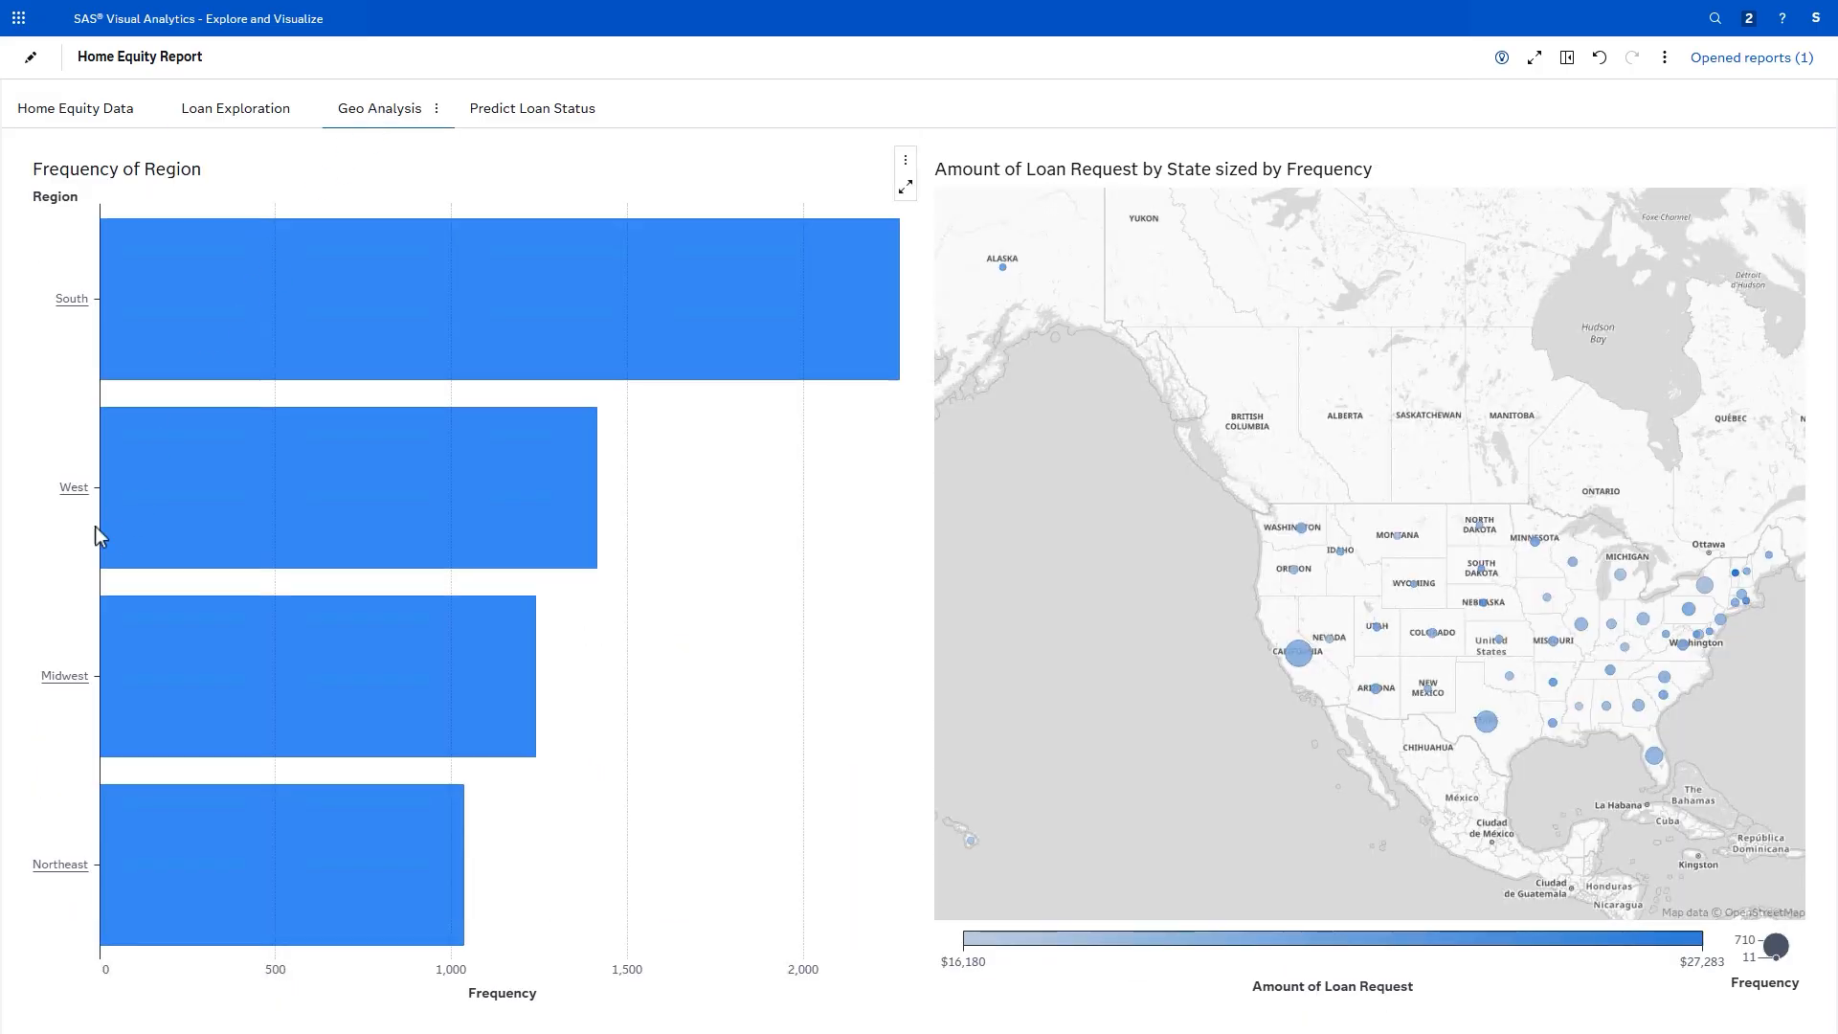
left_click(74, 489)
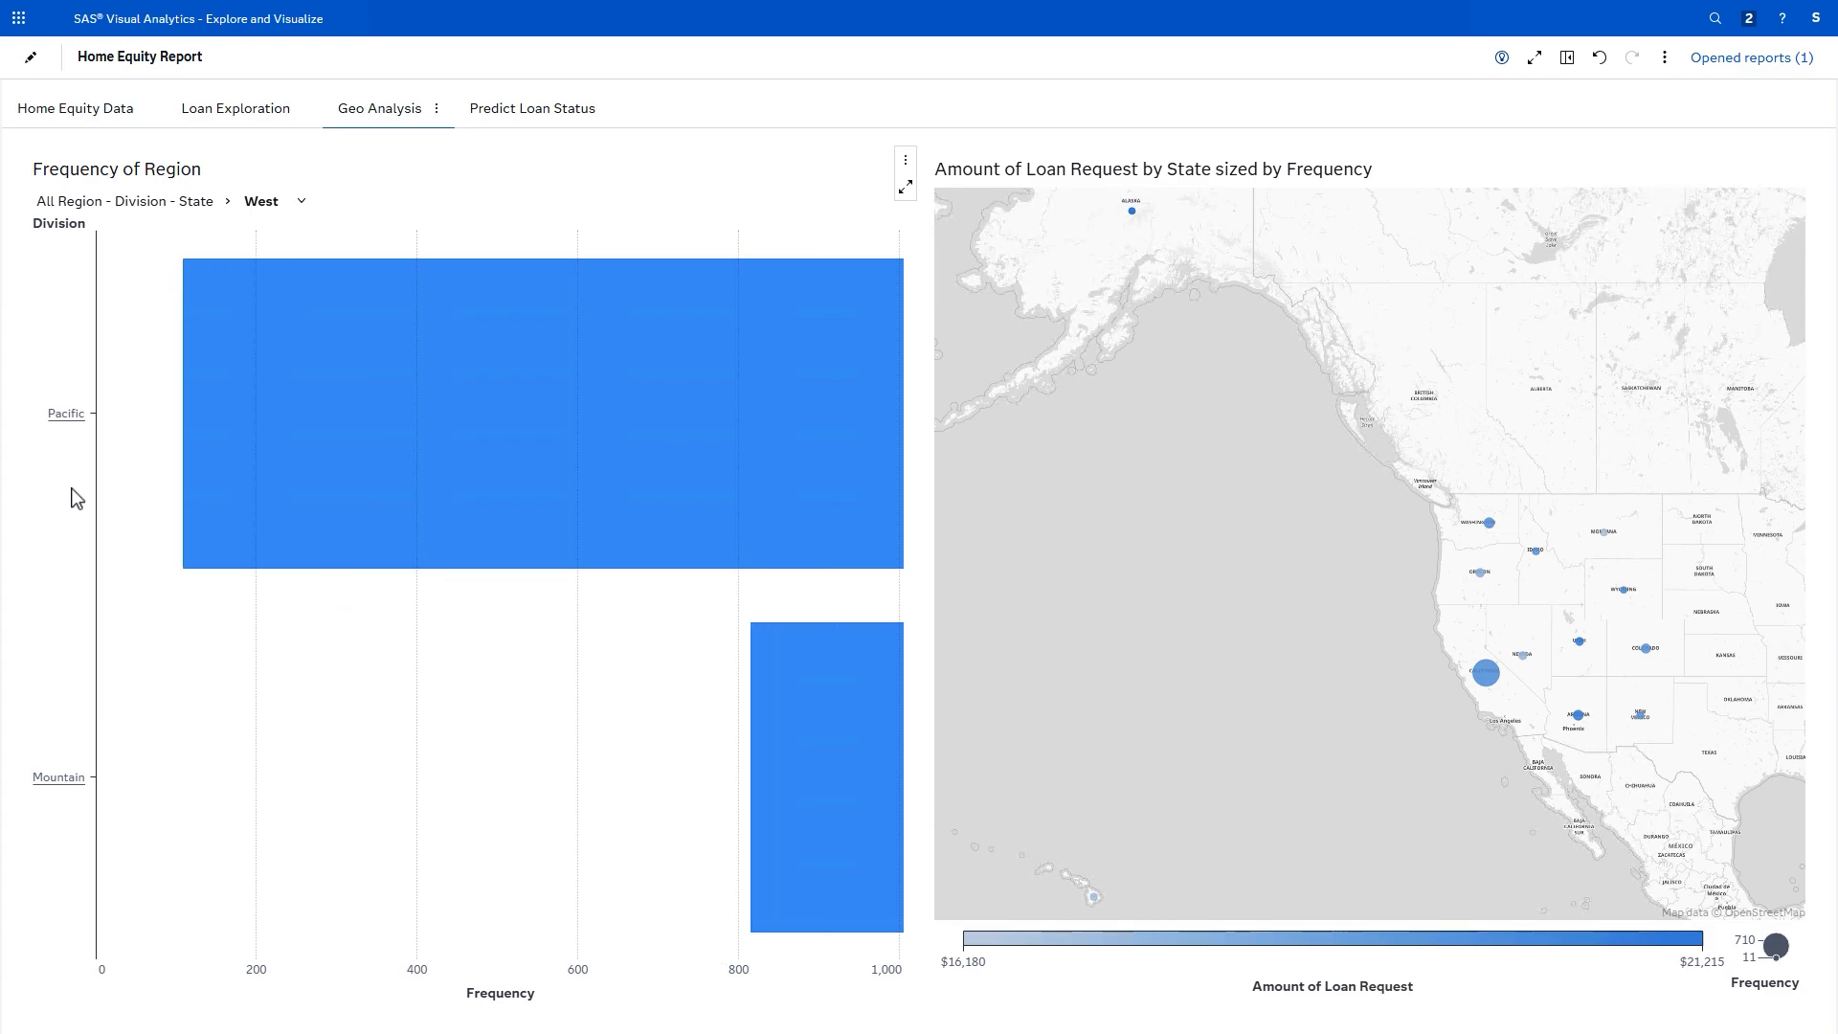
left_click(65, 420)
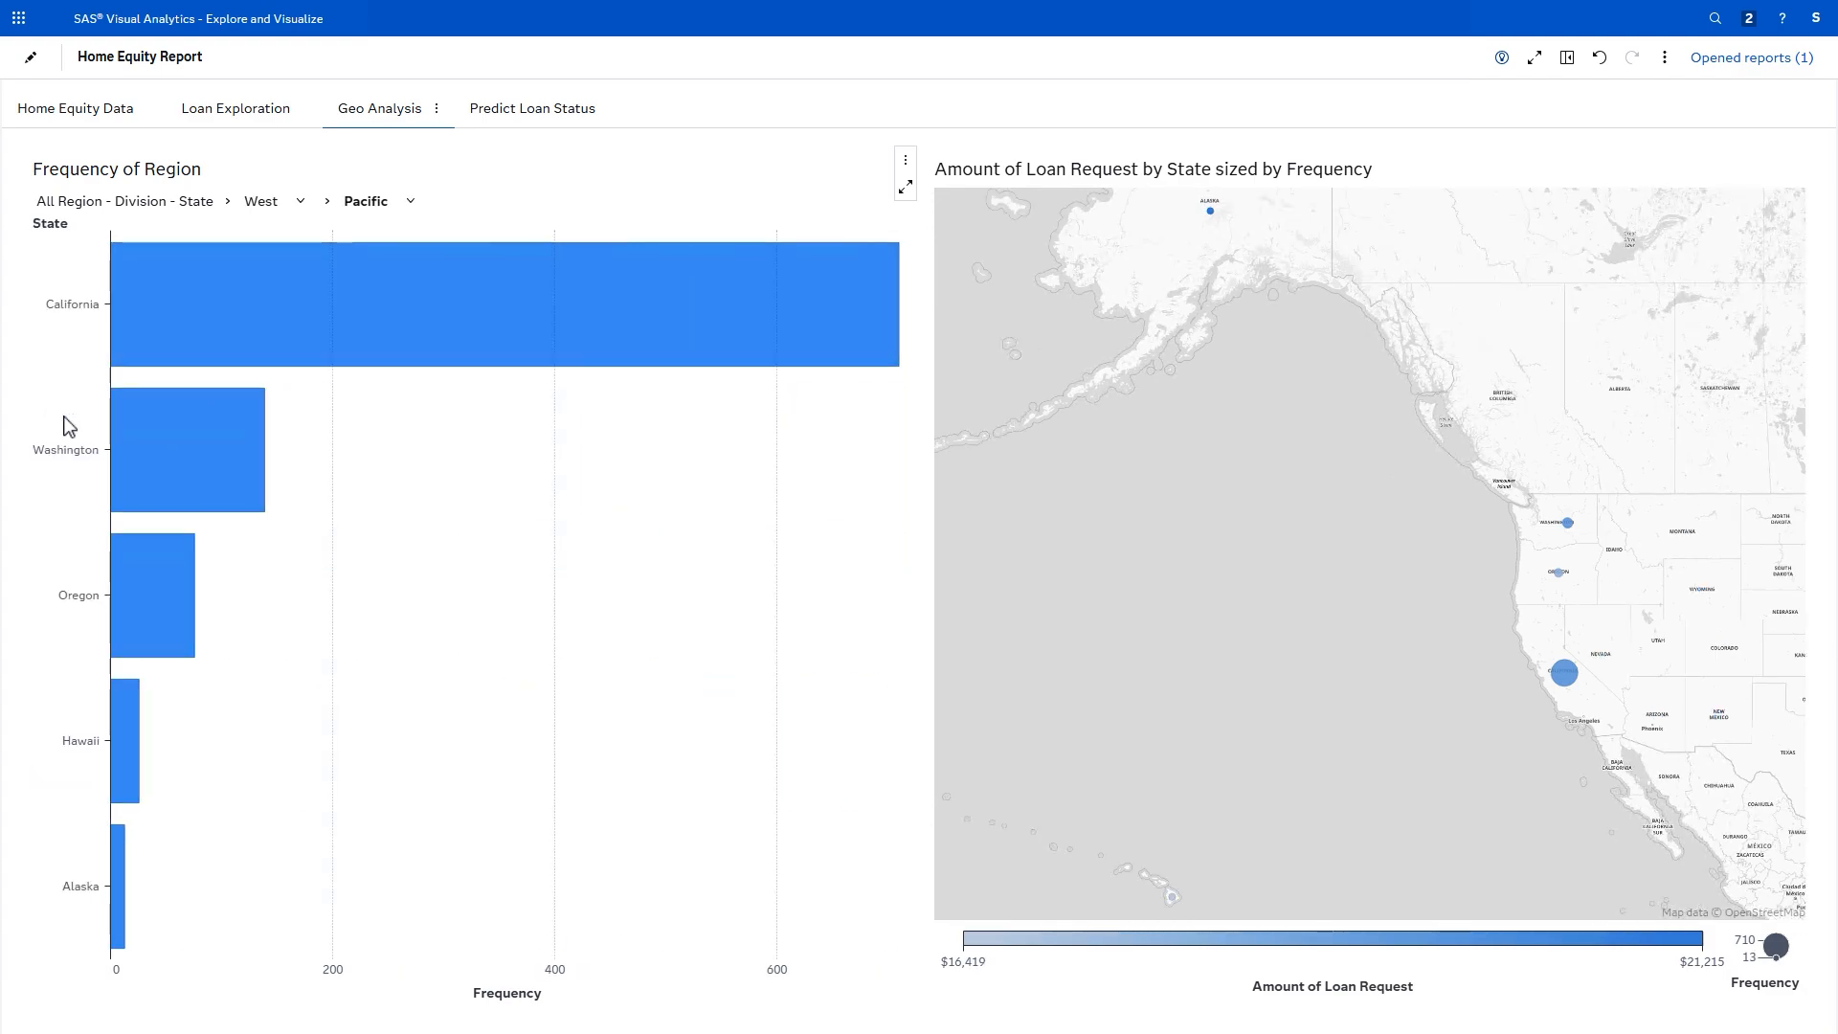
Step: Close all opened reports
left_click(1798, 63)
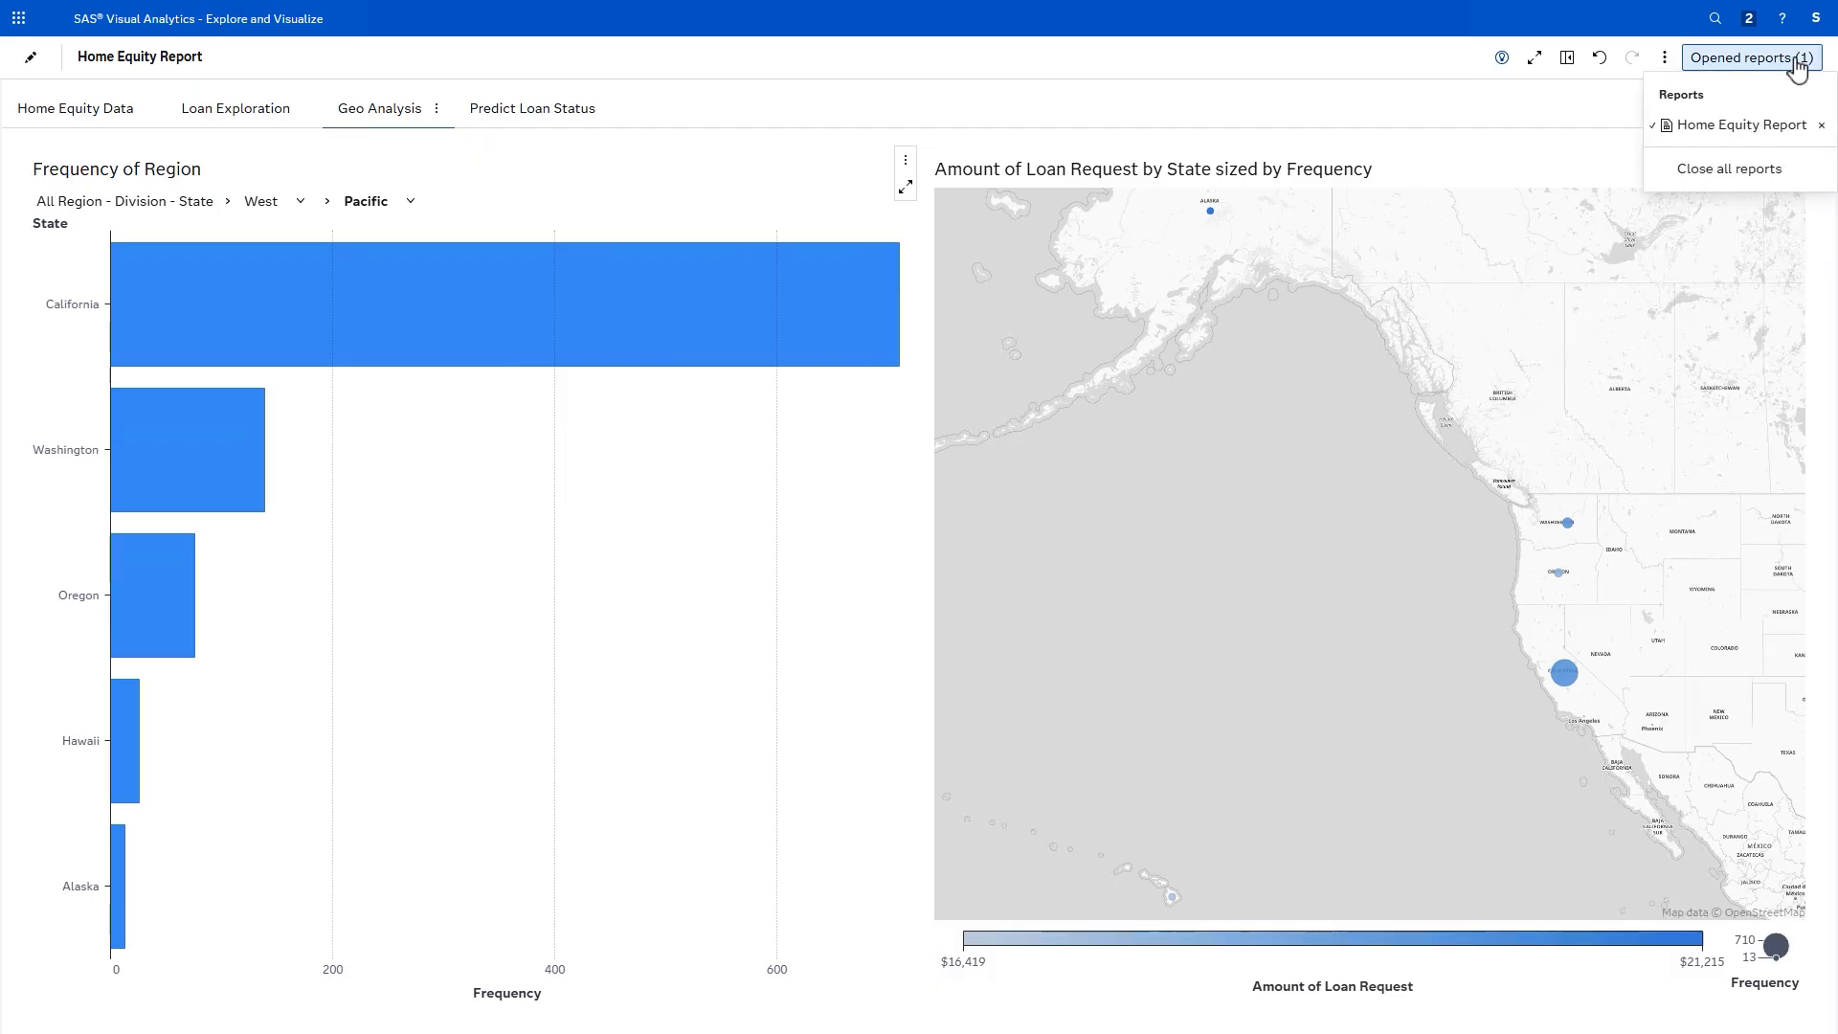
left_click(1787, 179)
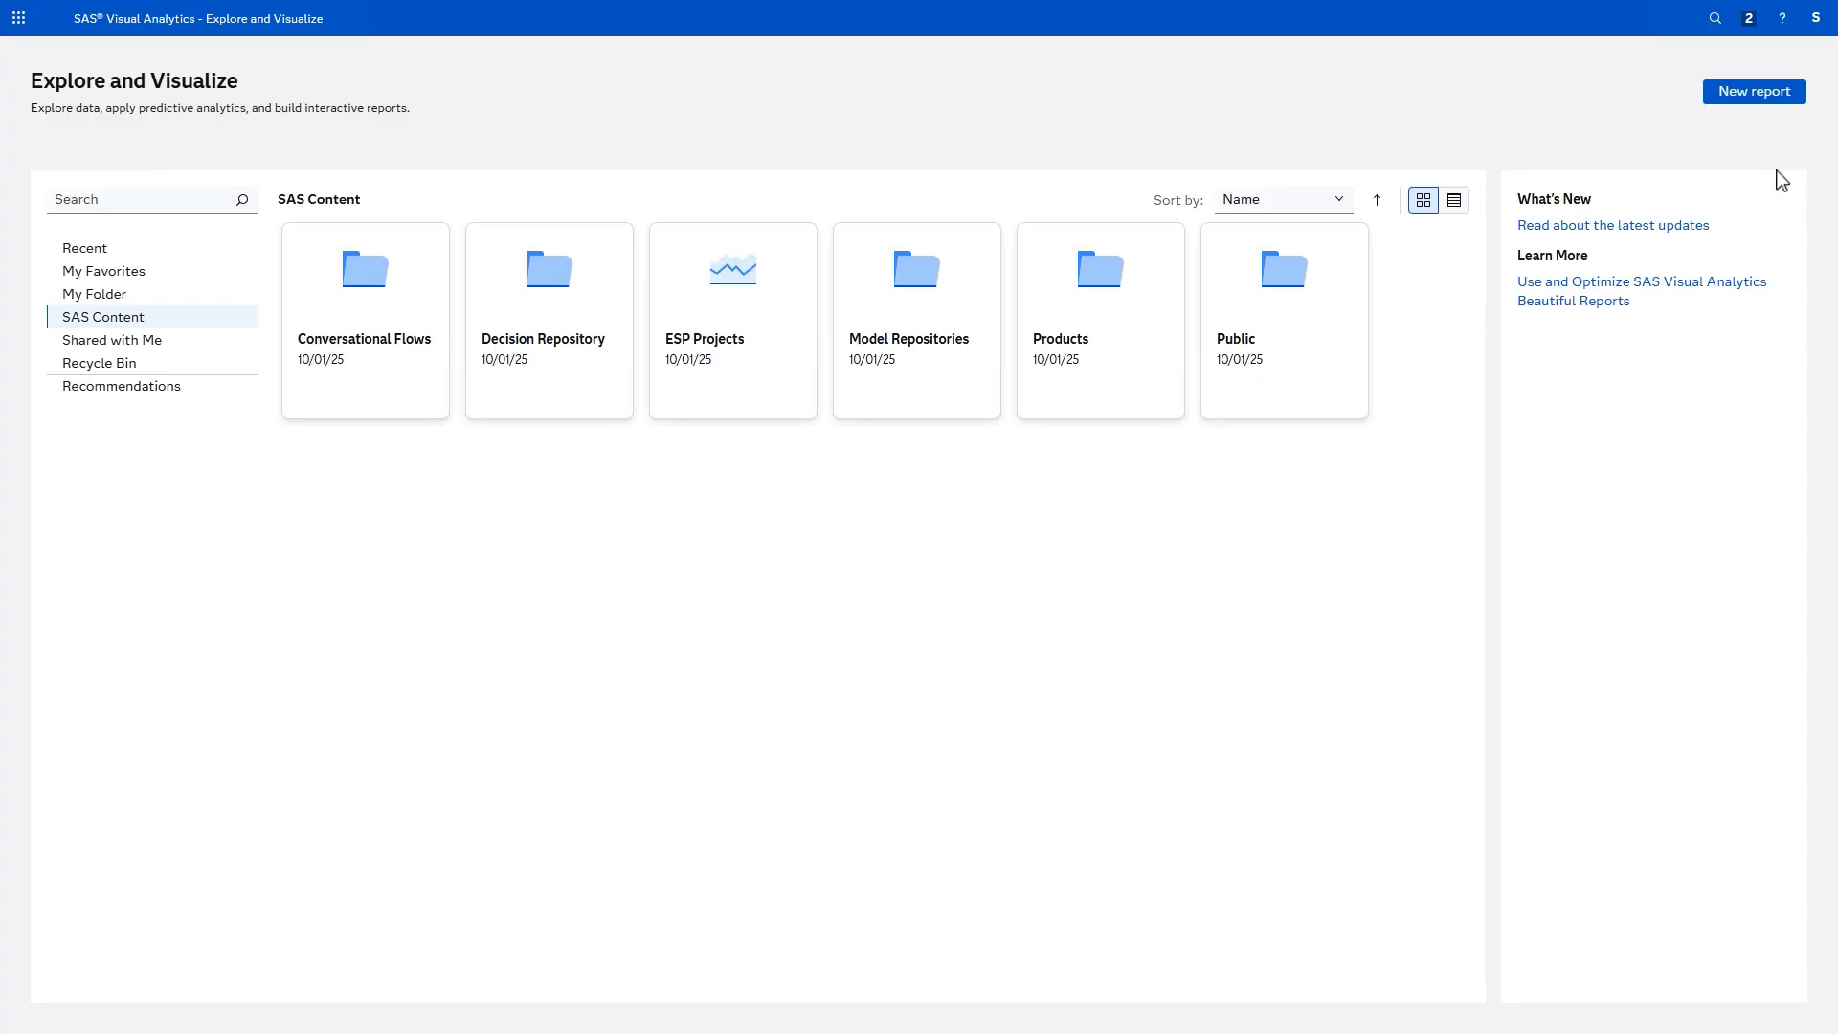
Step: Browse SAS Content to the Samples folder under Products > SAS Visual Analytics, and look at the available help resources
double_click(1118, 331)
left_click(1262, 326)
double_click(1262, 326)
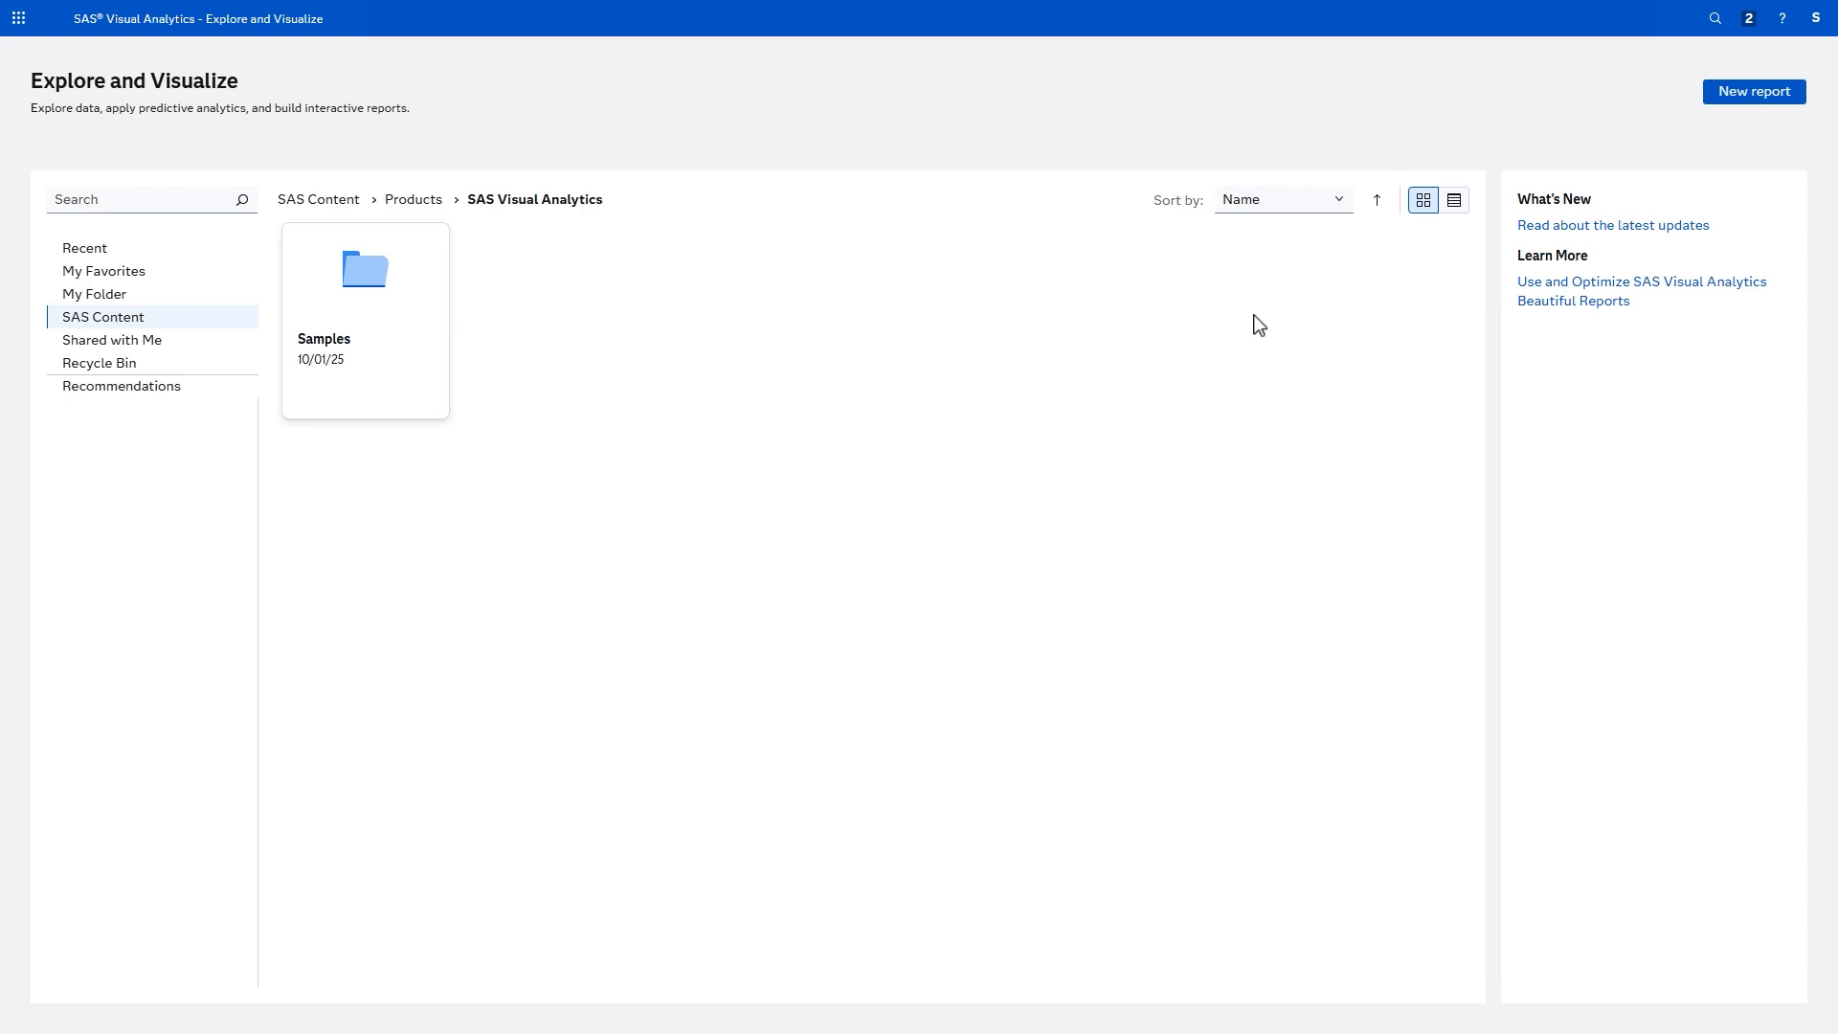
double_click(399, 312)
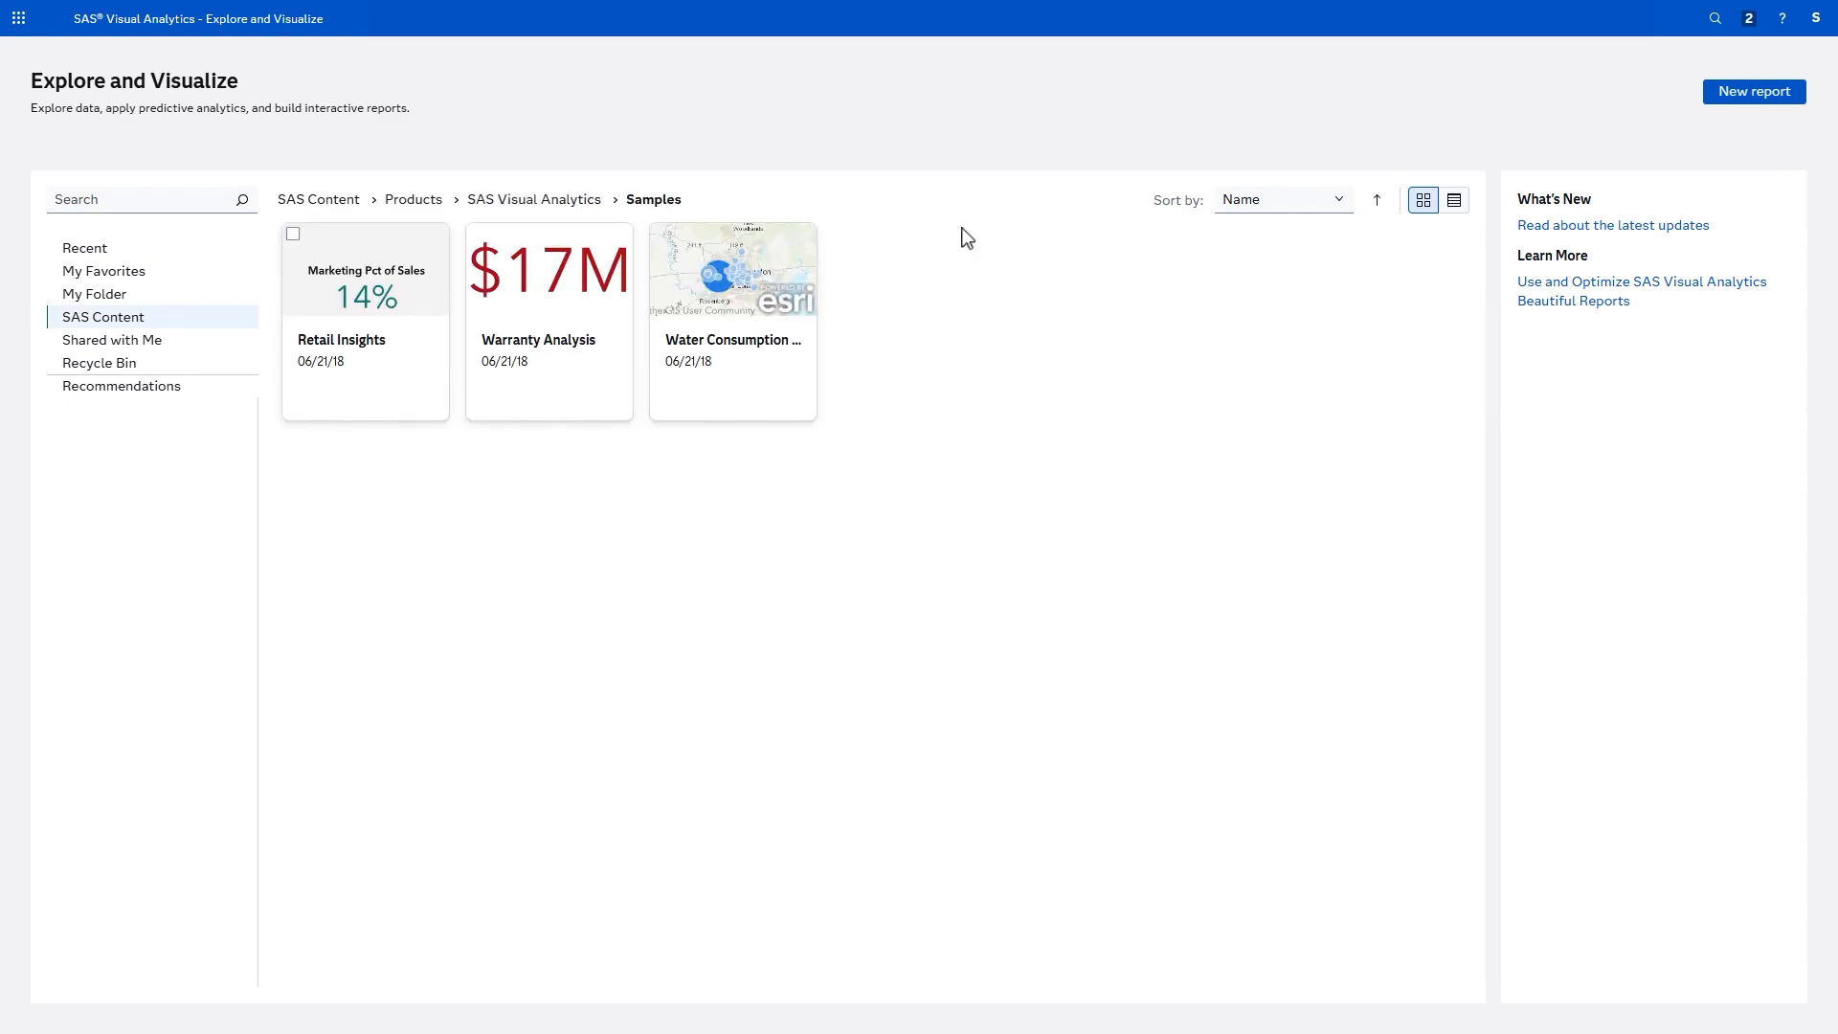
left_click(1784, 21)
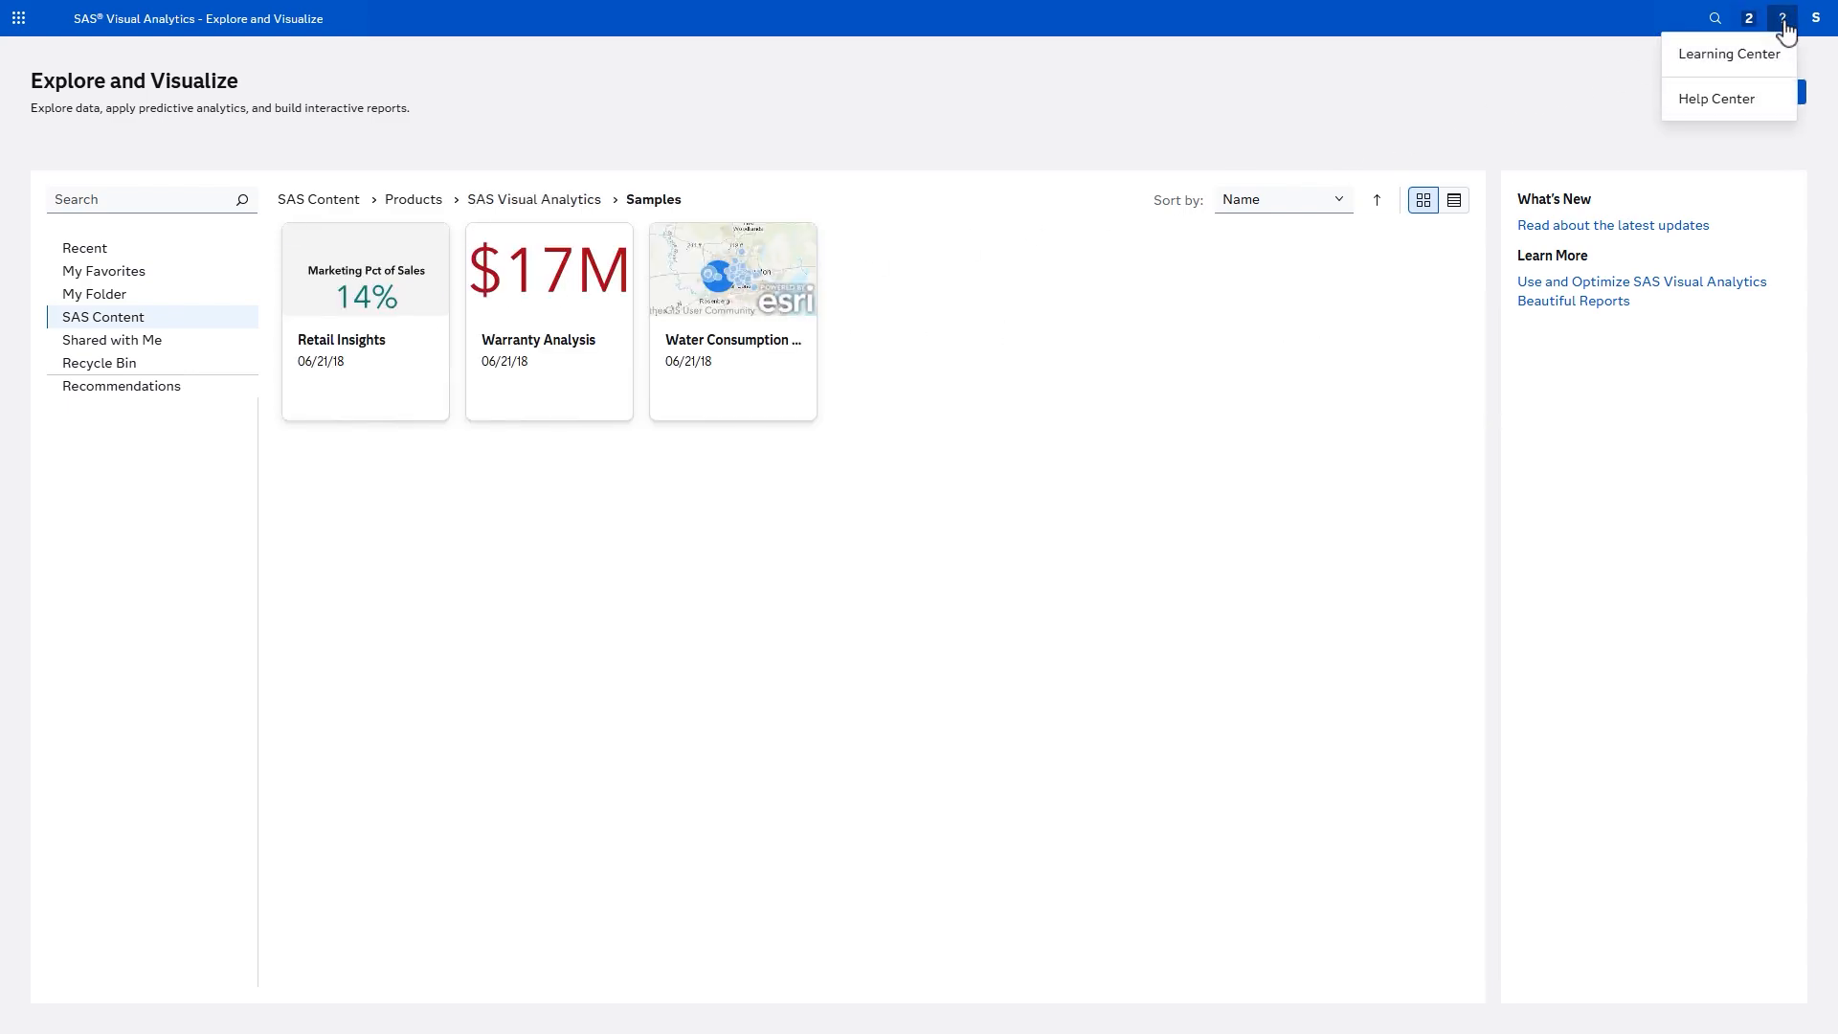